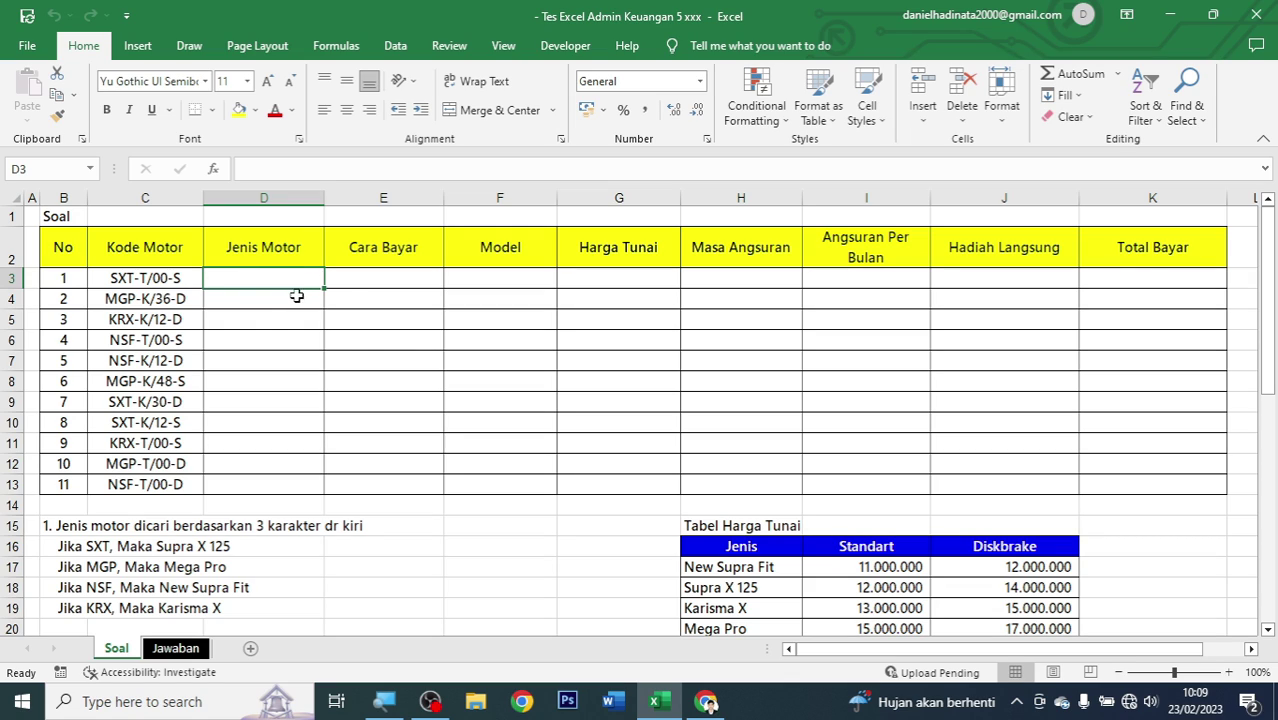
Bring up the majoo.id article '9 Tugas Admin Keuangan di Perusahaan' and scroll through its duties
mouse_move(706, 701)
left_click(643, 553)
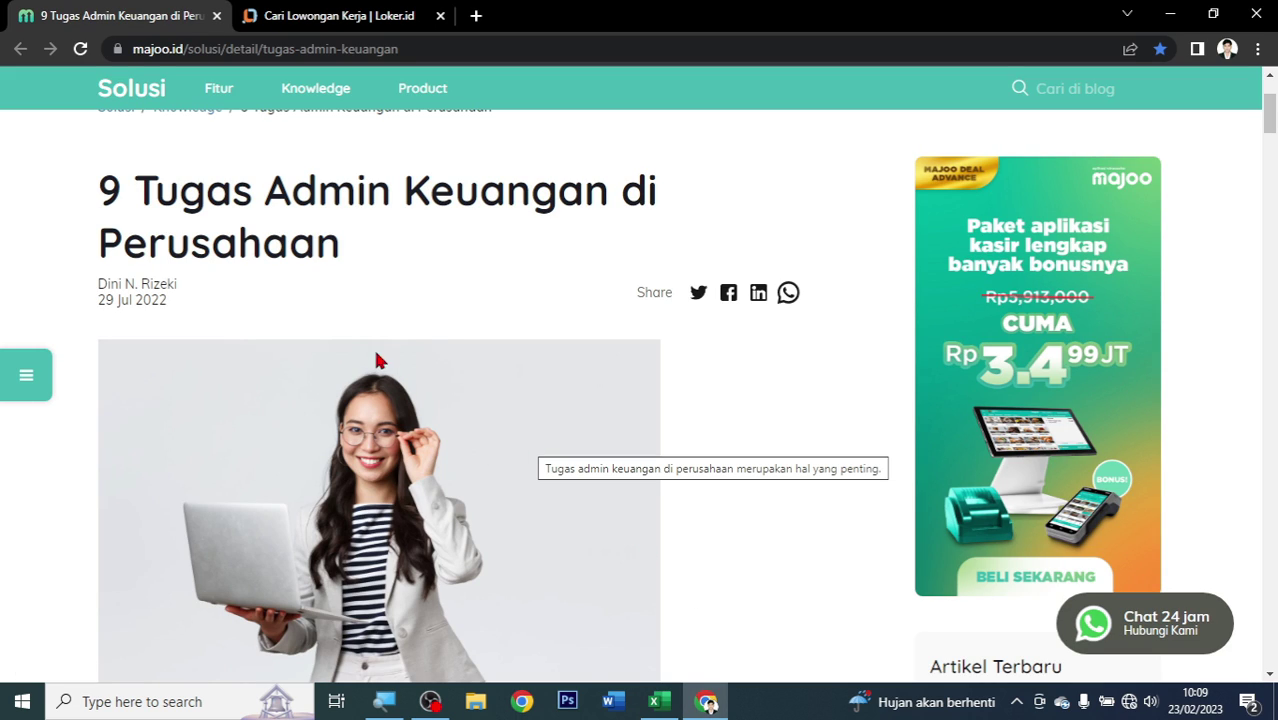
scroll(360, 453, "down", 4)
scroll(587, 507, "down", 2)
scroll(625, 494, "down", 3)
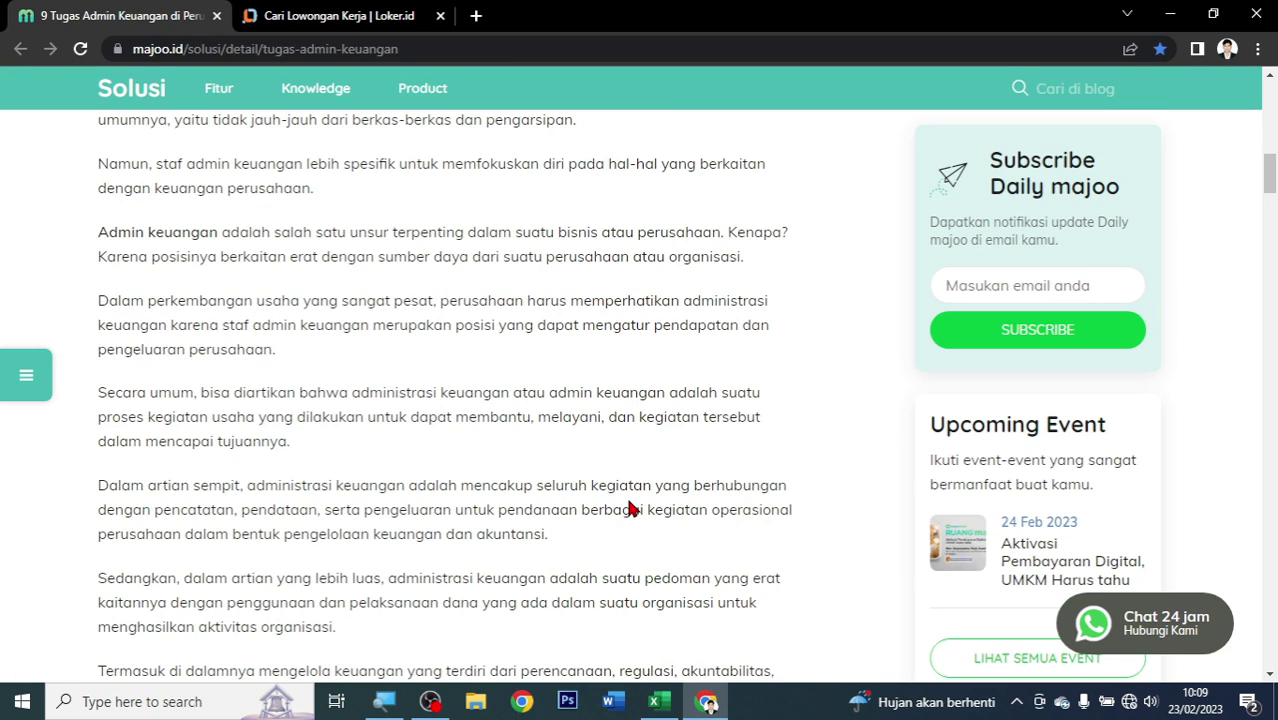
scroll(636, 490, "down", 4)
scroll(292, 395, "down", 3)
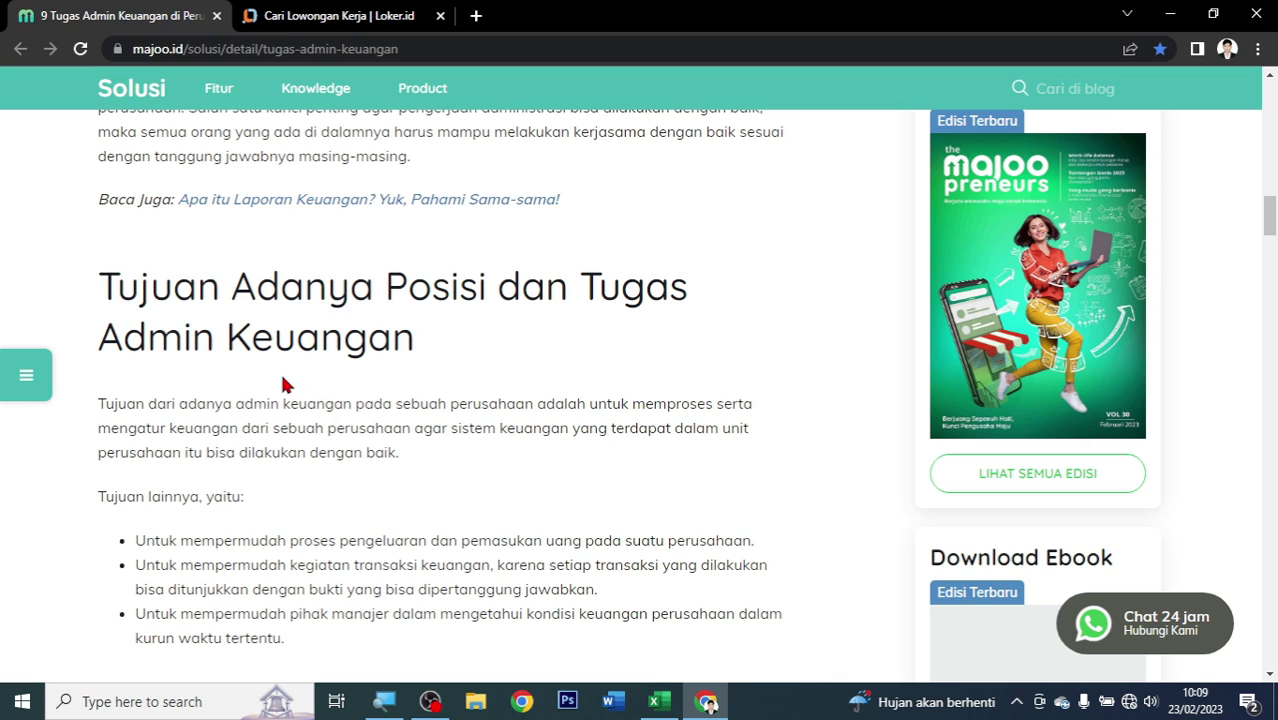
scroll(504, 458, "down", 6)
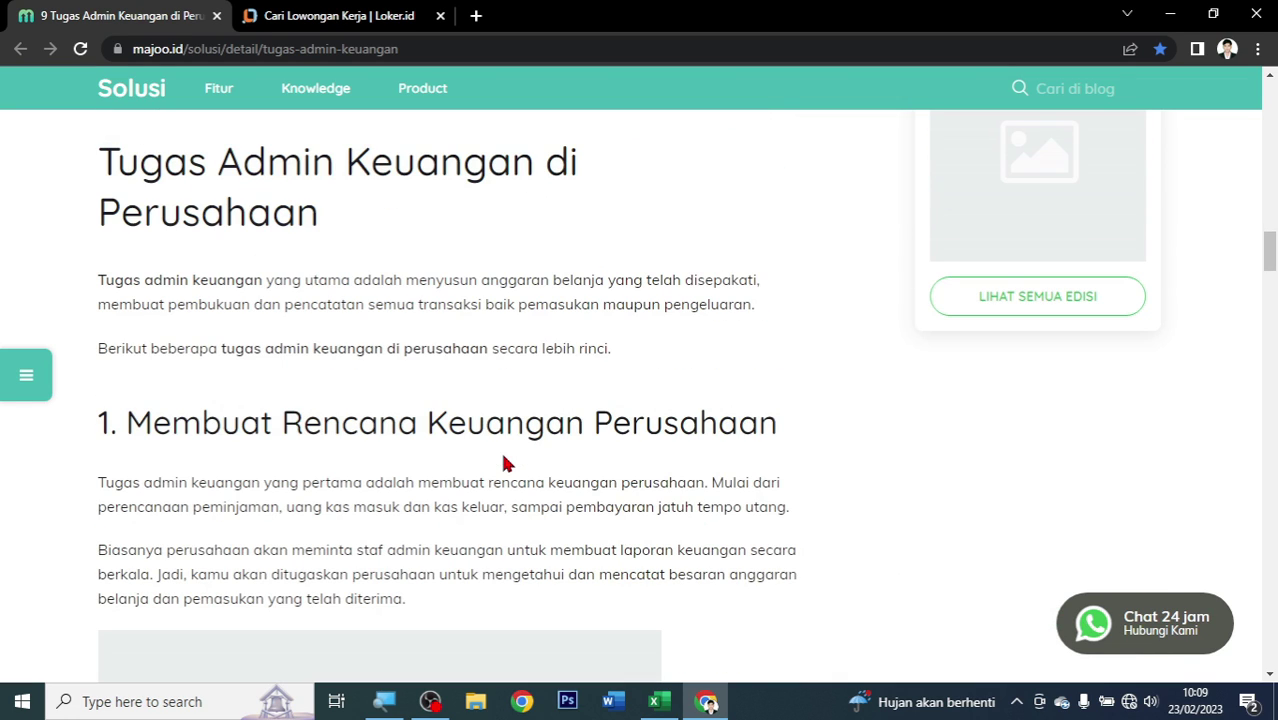
scroll(667, 397, "down", 2)
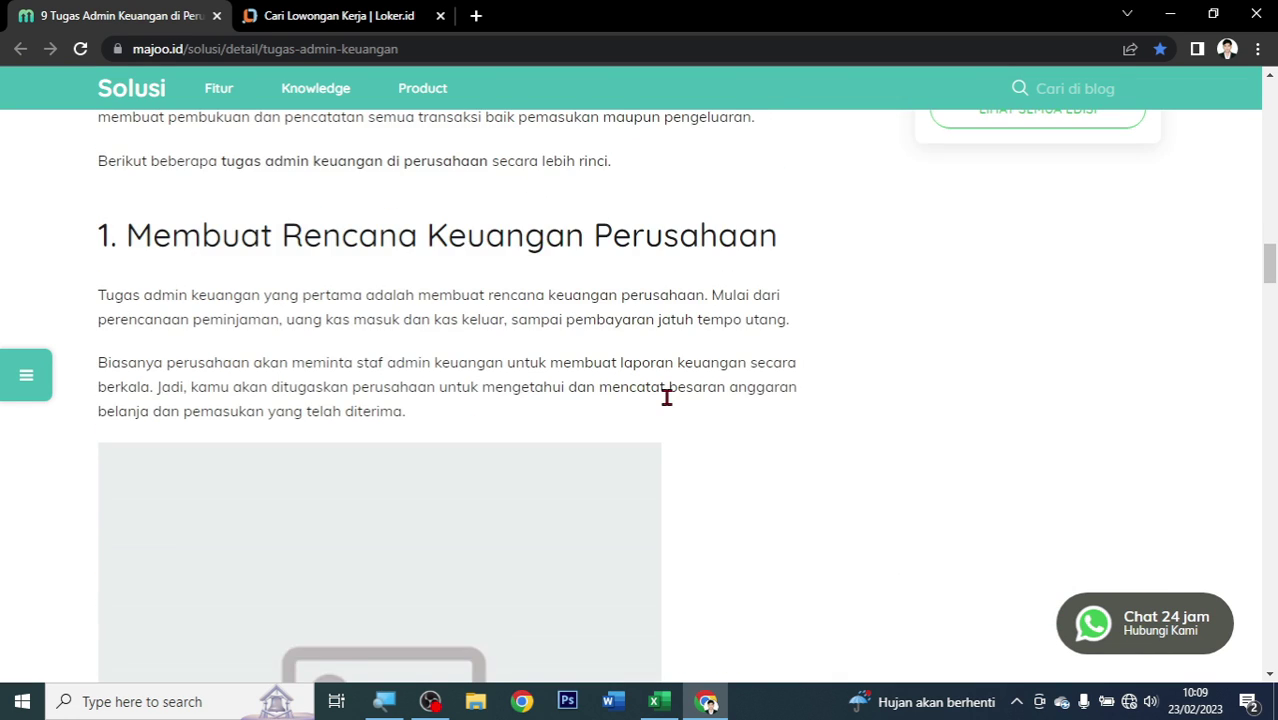
scroll(667, 397, "down", 3)
scroll(663, 450, "down", 3)
scroll(663, 450, "down", 5)
scroll(663, 450, "down", 4)
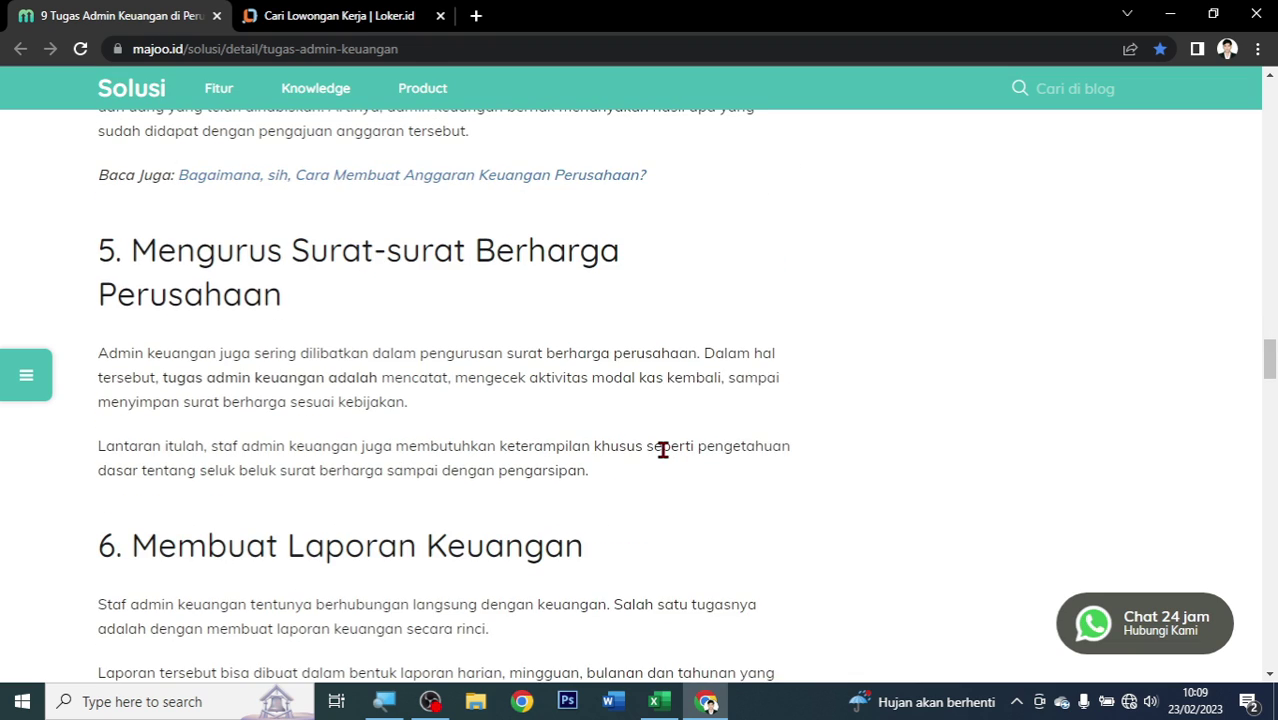
scroll(663, 450, "down", 4)
scroll(663, 450, "up", 4)
scroll(663, 450, "up", 3)
scroll(665, 455, "up", 5)
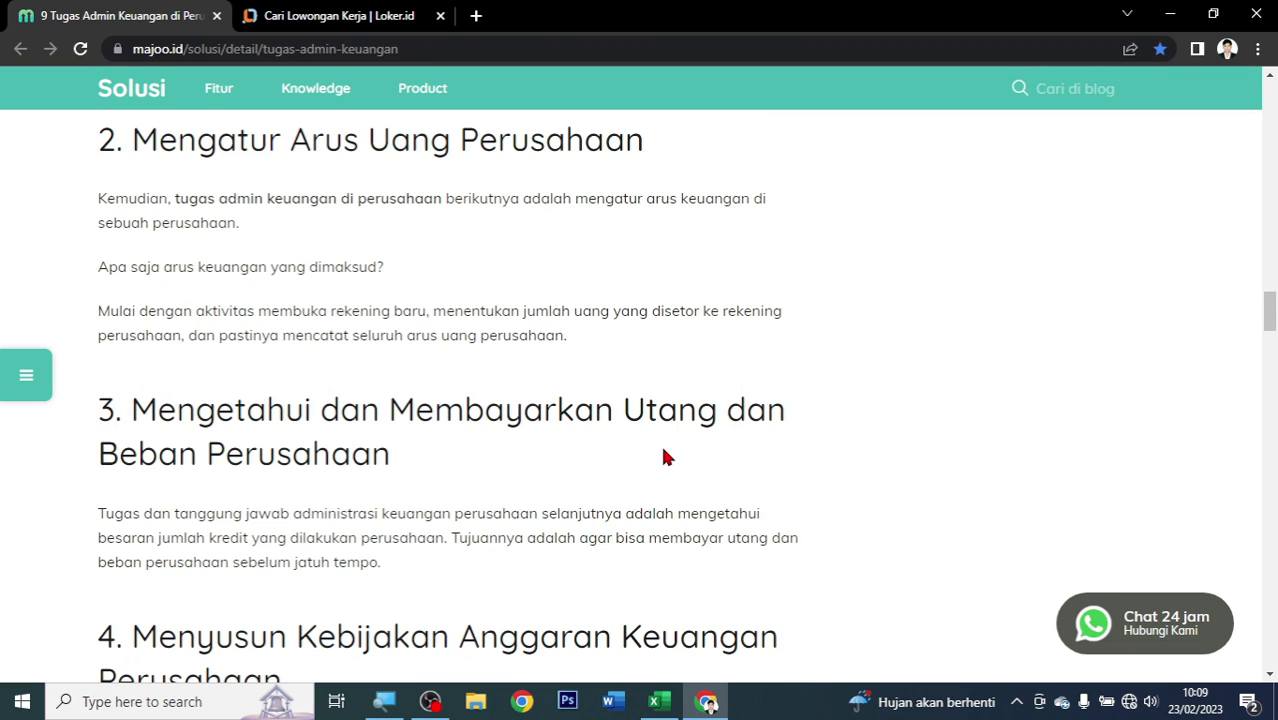
scroll(667, 457, "up", 3)
scroll(667, 457, "up", 8)
scroll(667, 457, "up", 1)
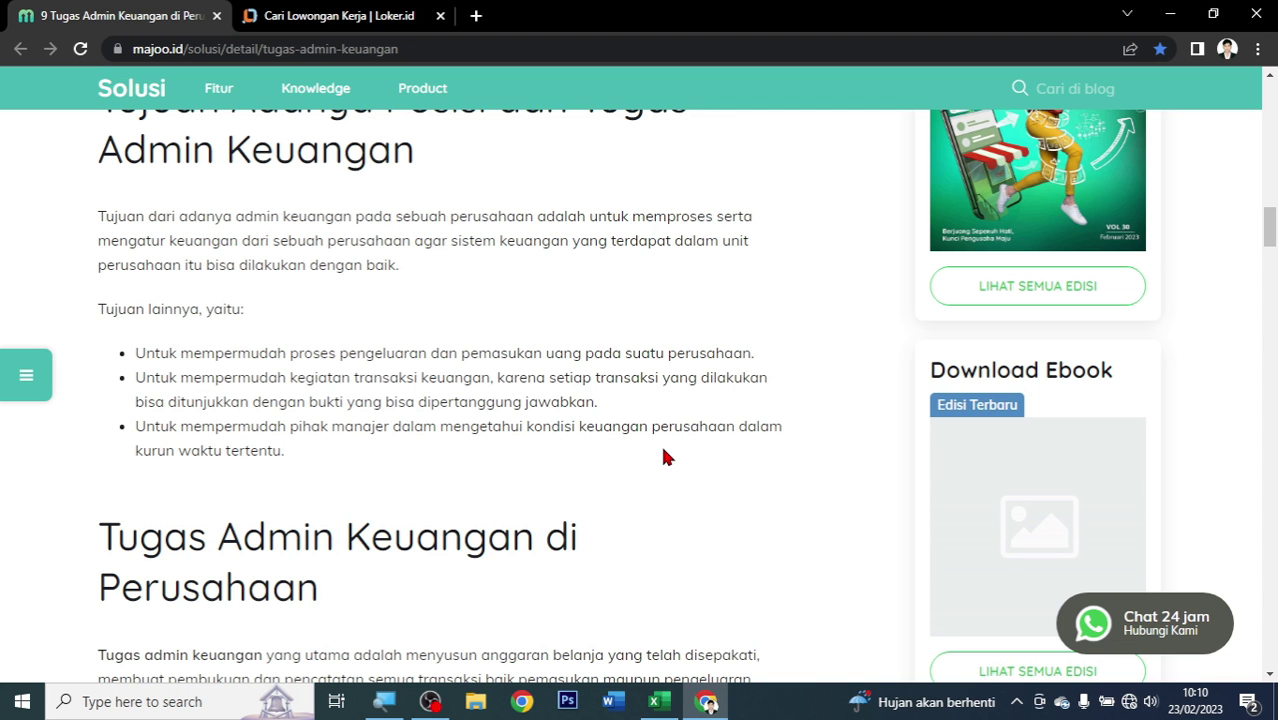
scroll(667, 457, "up", 1)
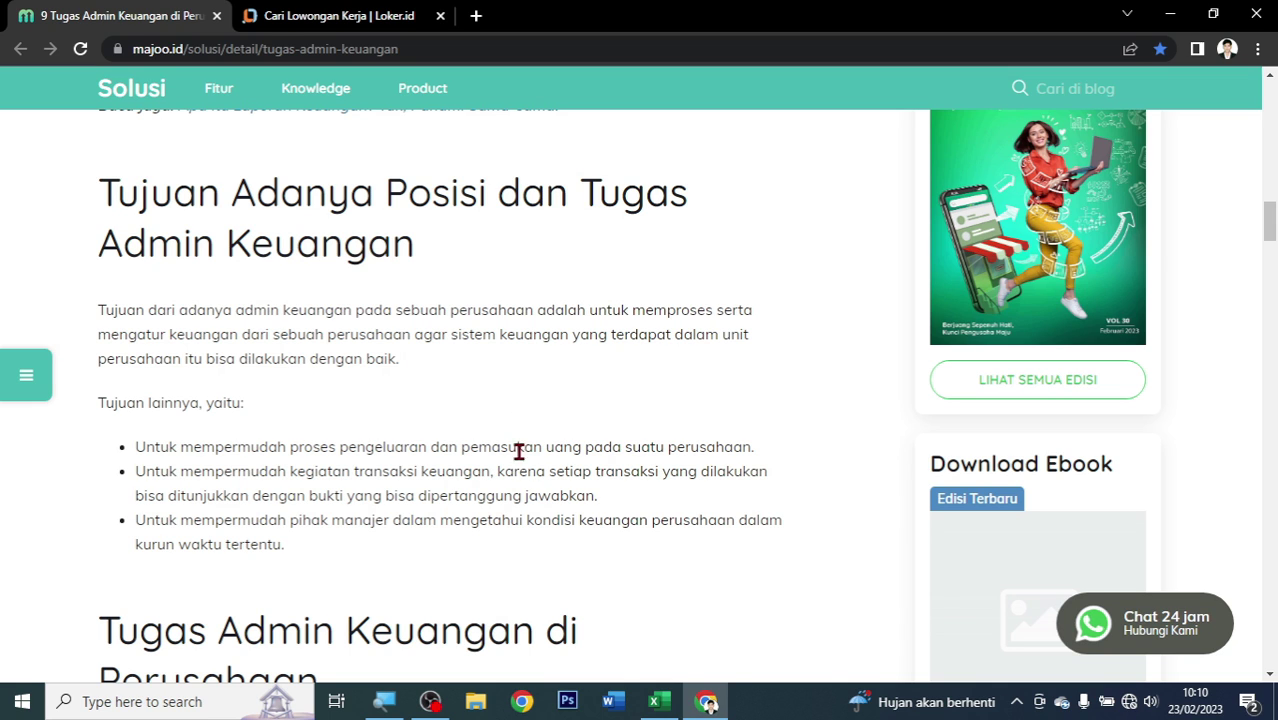
Browse the admin keuangan vacancies on Loker.id, then bring the Excel exam workbook forward
left_click(360, 12)
scroll(1000, 475, "up", 4)
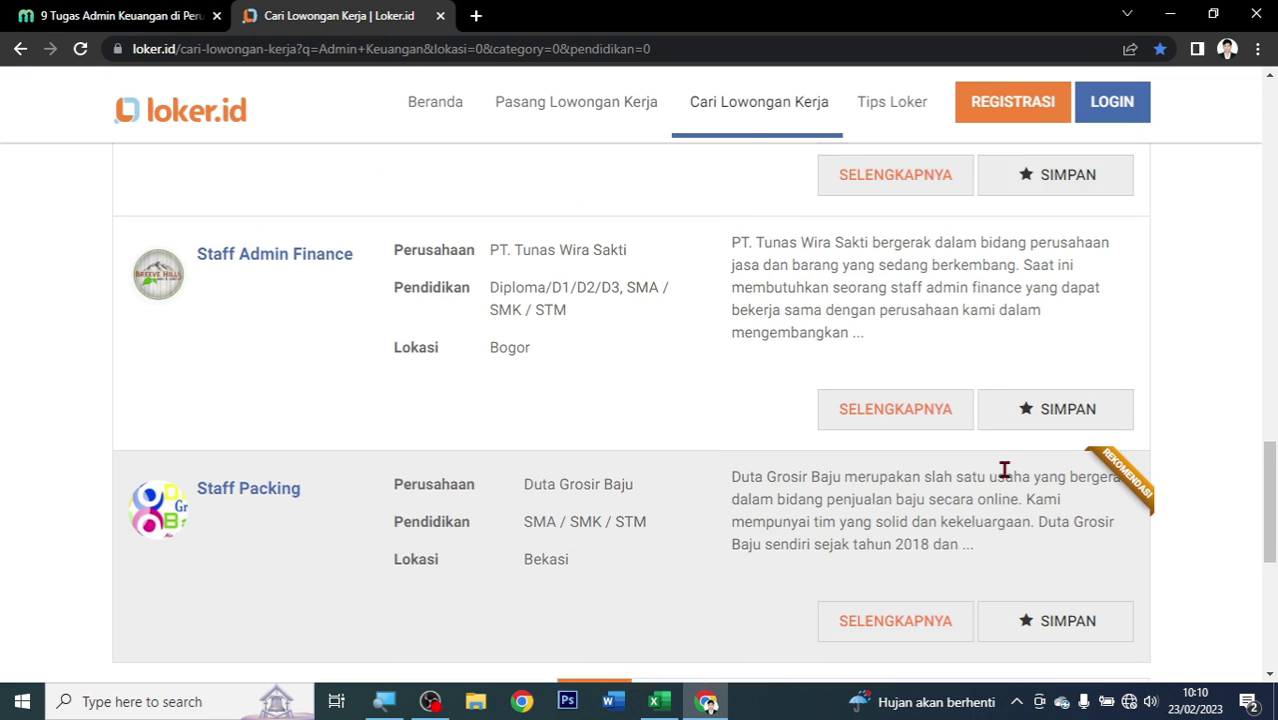
scroll(600, 490, "up", 5)
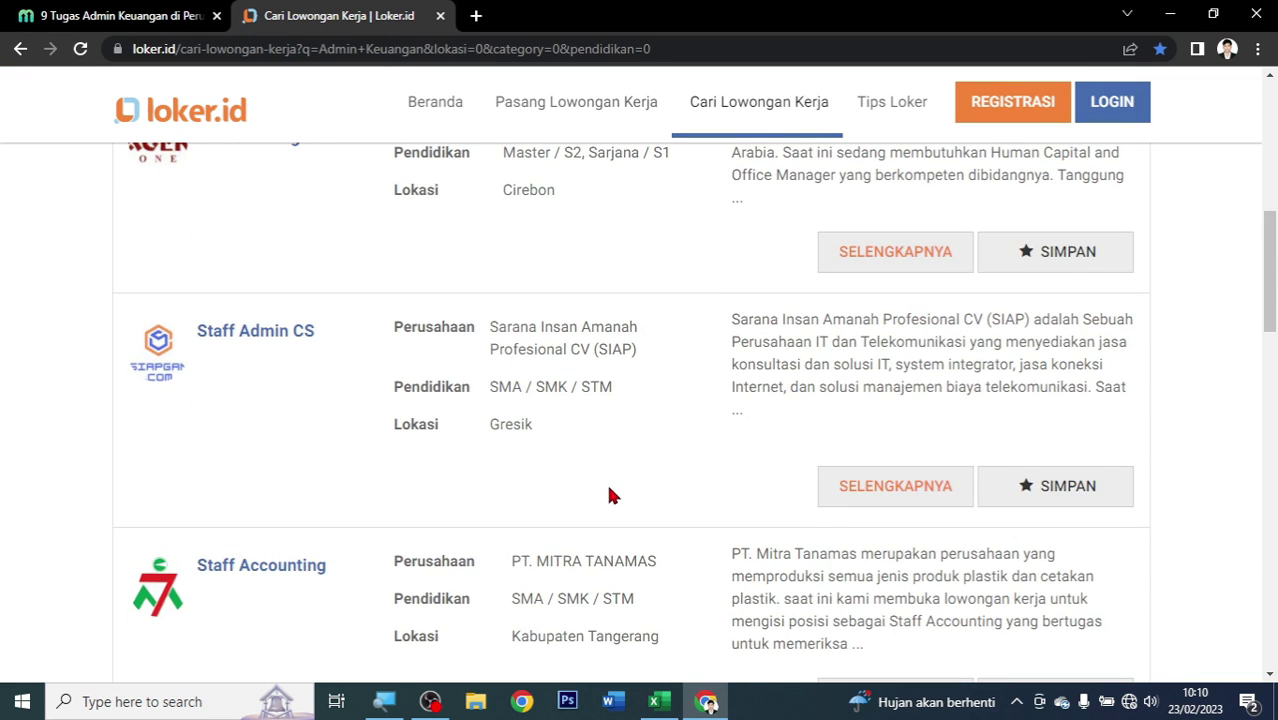
scroll(606, 481, "up", 5)
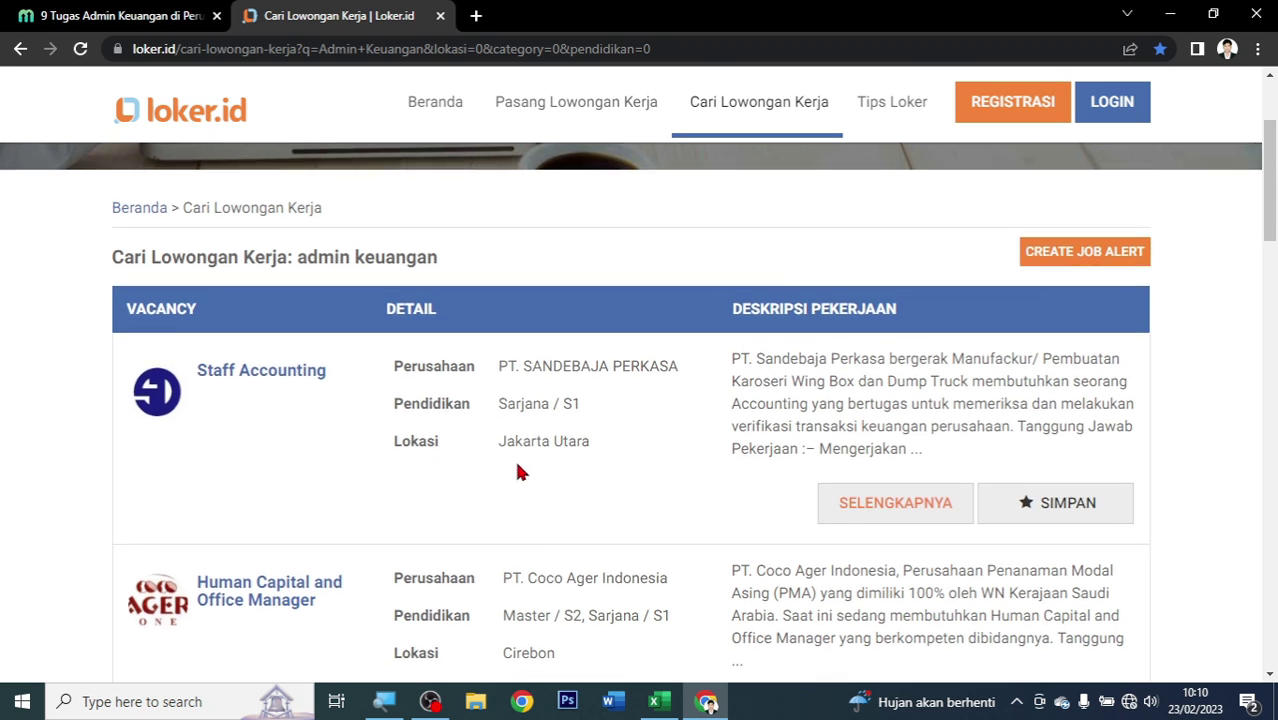
scroll(530, 460, "down", 6)
scroll(547, 458, "down", 4)
scroll(553, 470, "down", 3)
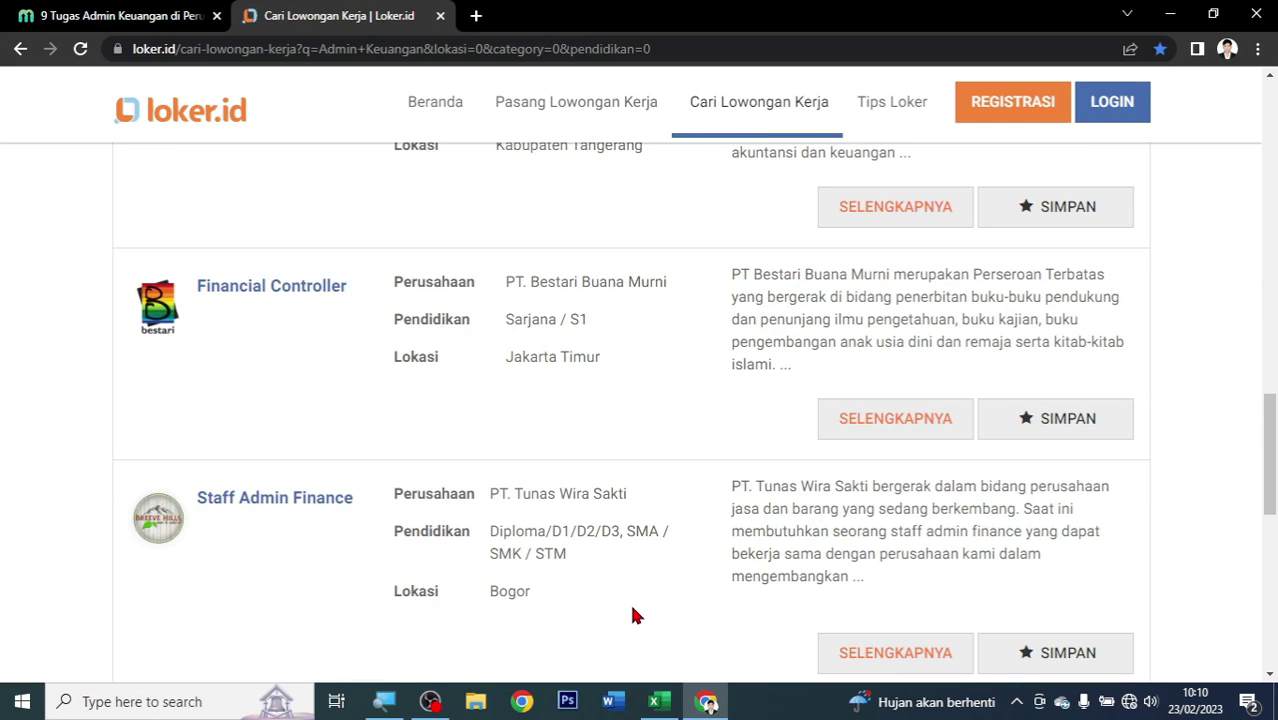
left_click(659, 701)
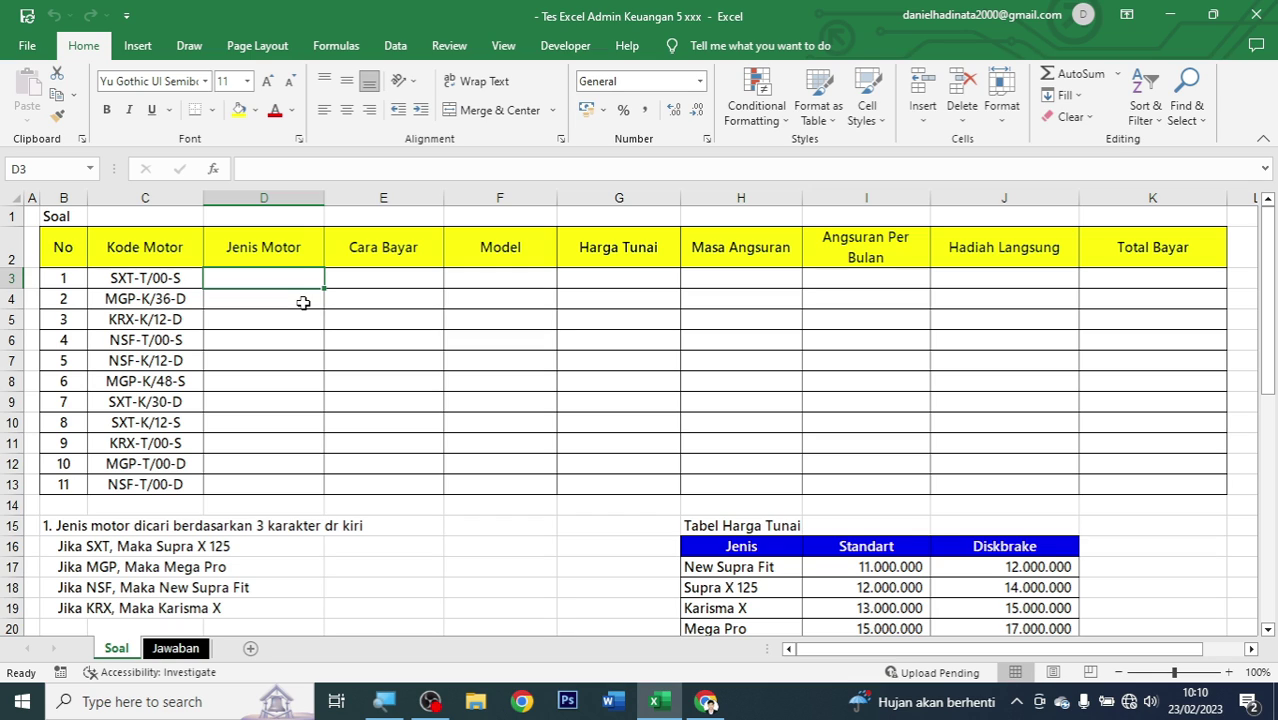
Survey the question table B2:K13, the Kode Motor codes in column C and the empty answer columns
left_click(85, 252)
left_click_drag(85, 252, 1190, 484)
left_click(540, 304)
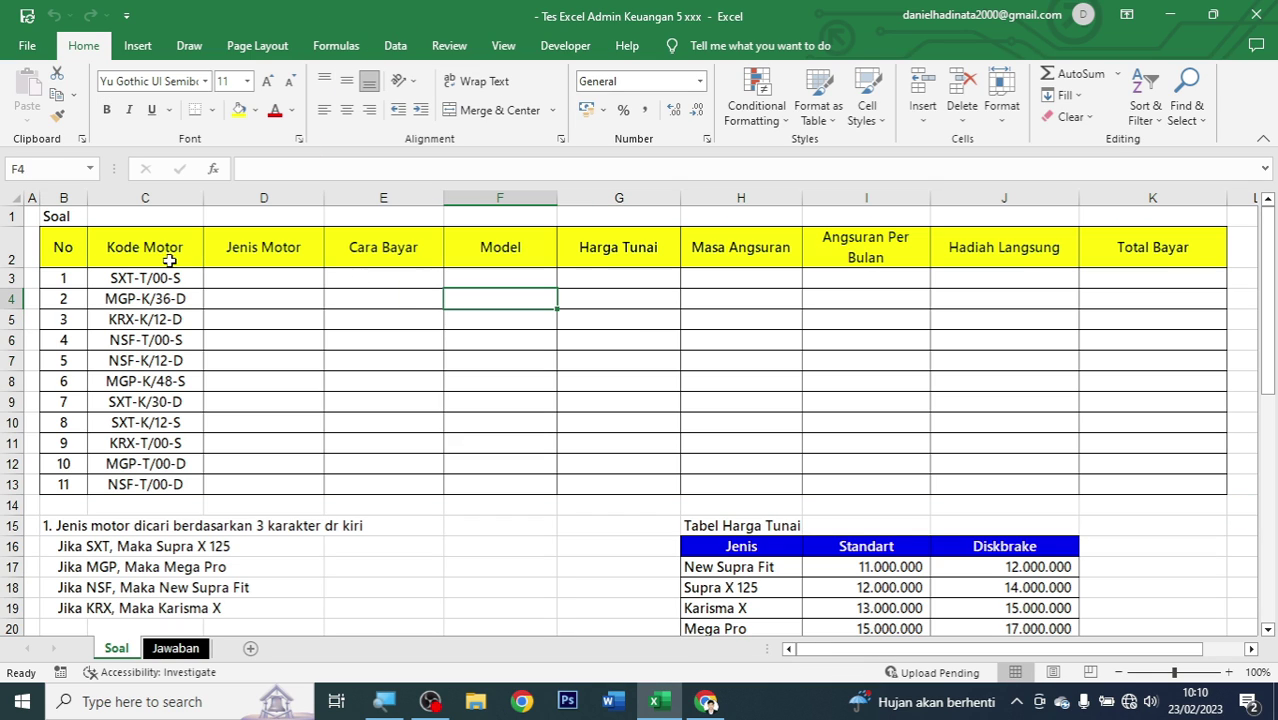
left_click_drag(105, 250, 128, 484)
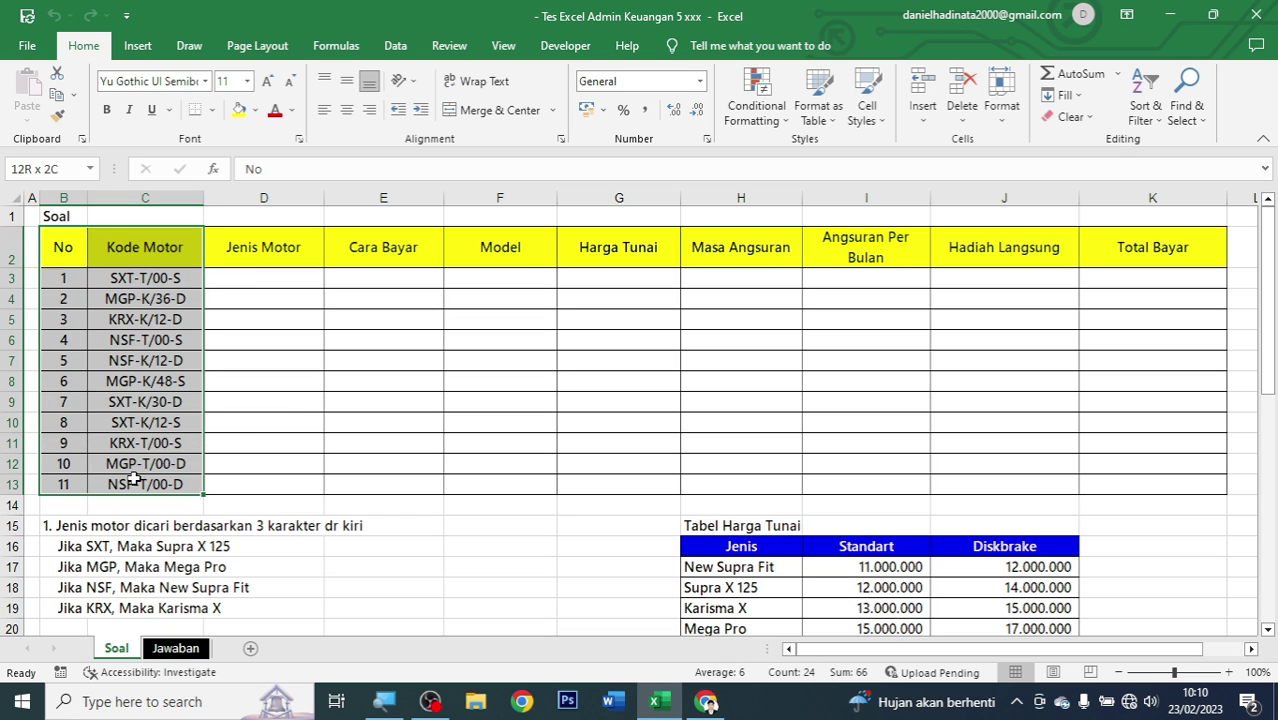
left_click(351, 360)
left_click_drag(263, 247, 1117, 480)
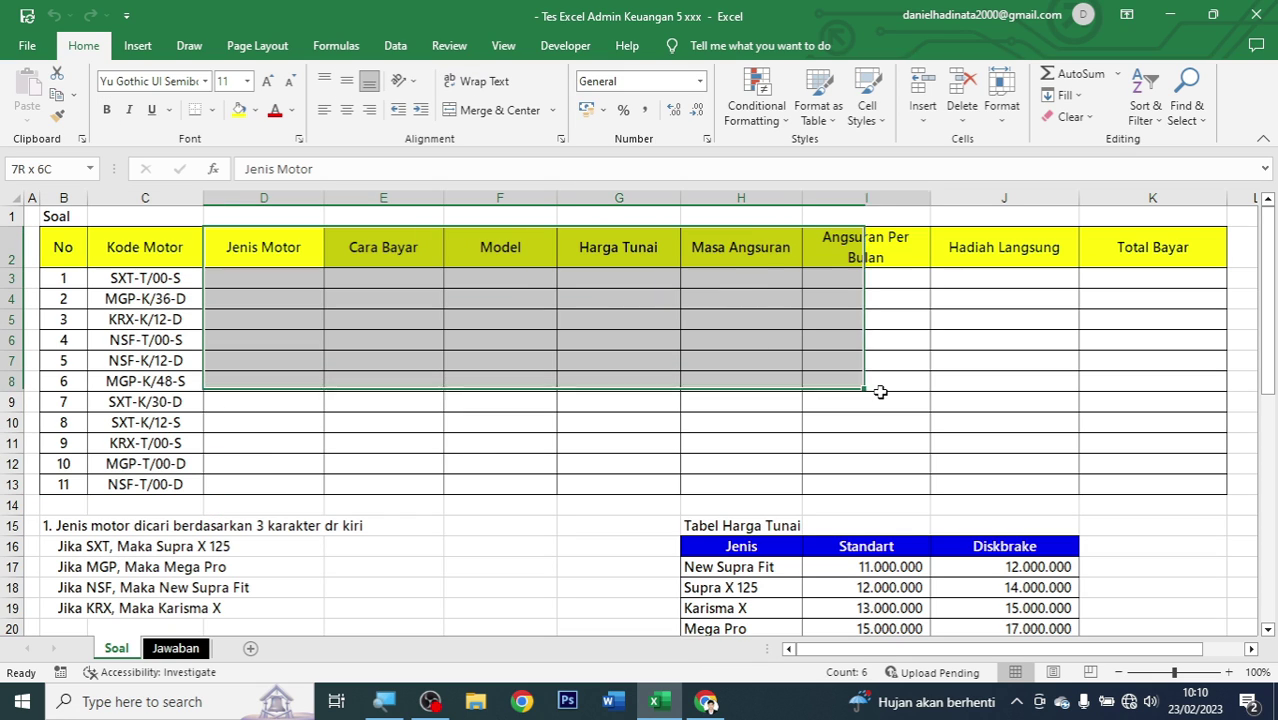
left_click(290, 277)
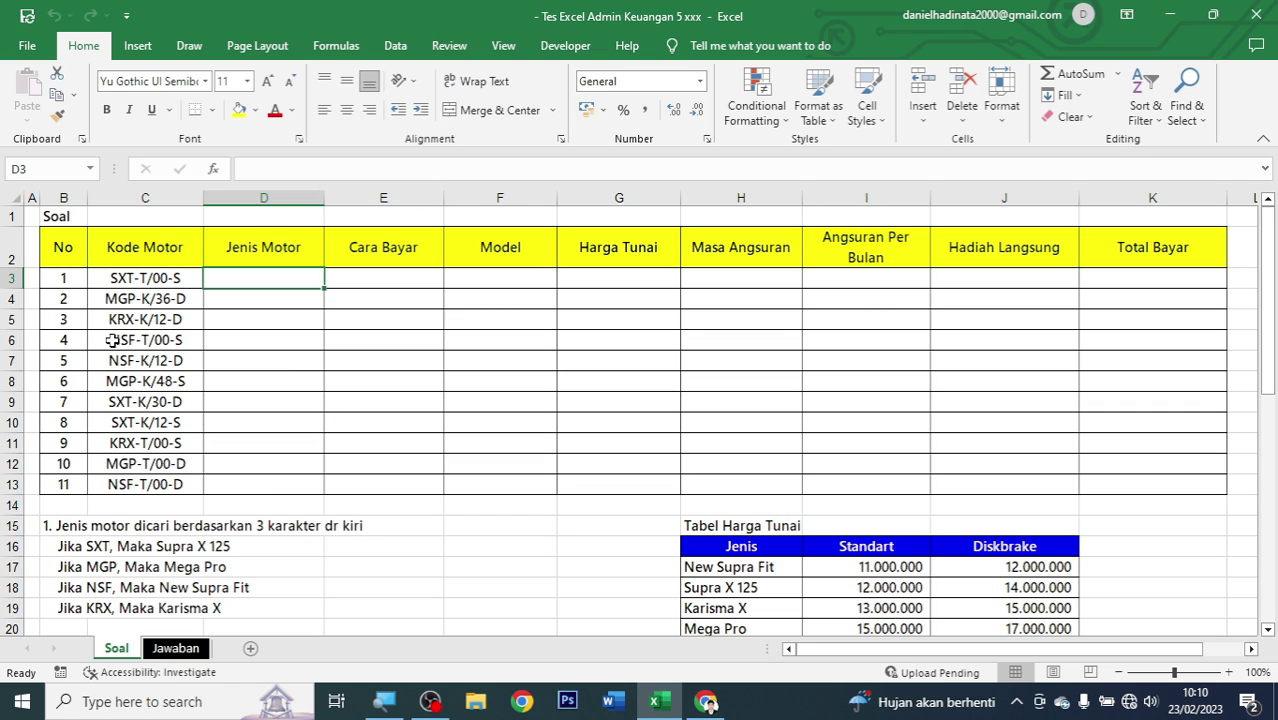
Read down the answer rules from B15 to the Total bayar rule in B42
scroll(368, 444, "down", 2)
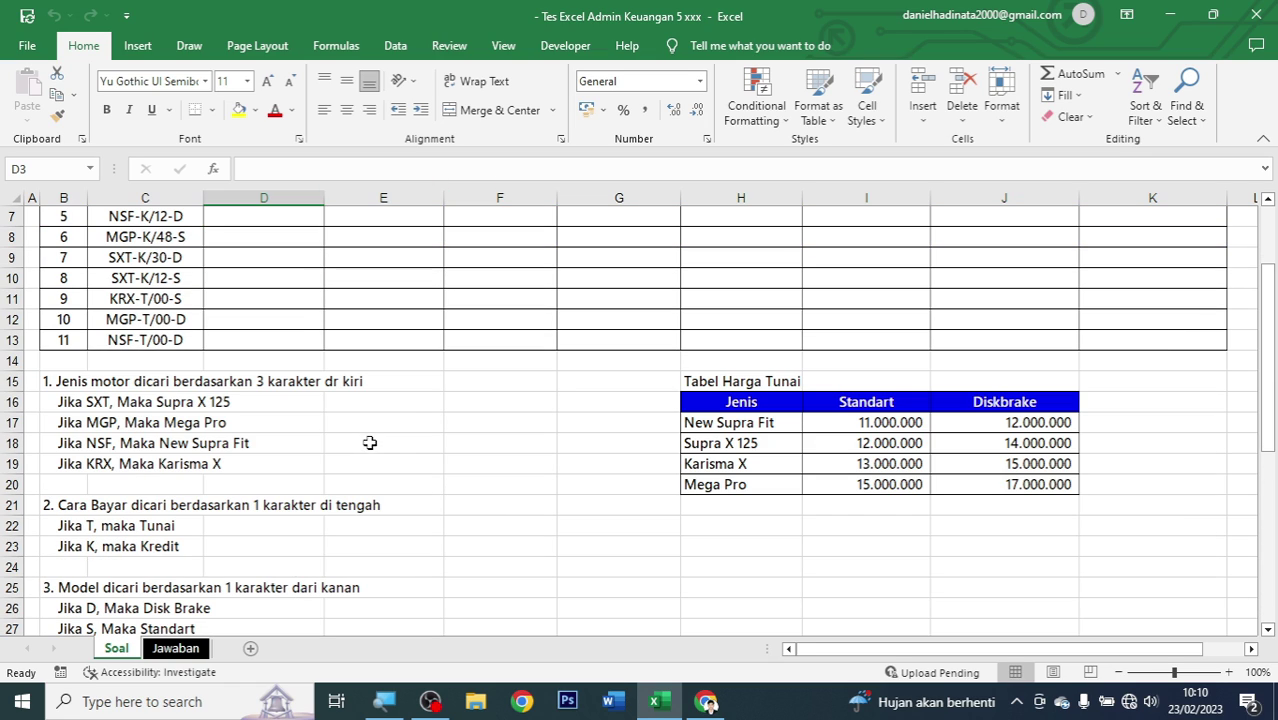
left_click(58, 383)
scroll(314, 477, "down", 3)
scroll(252, 461, "down", 1)
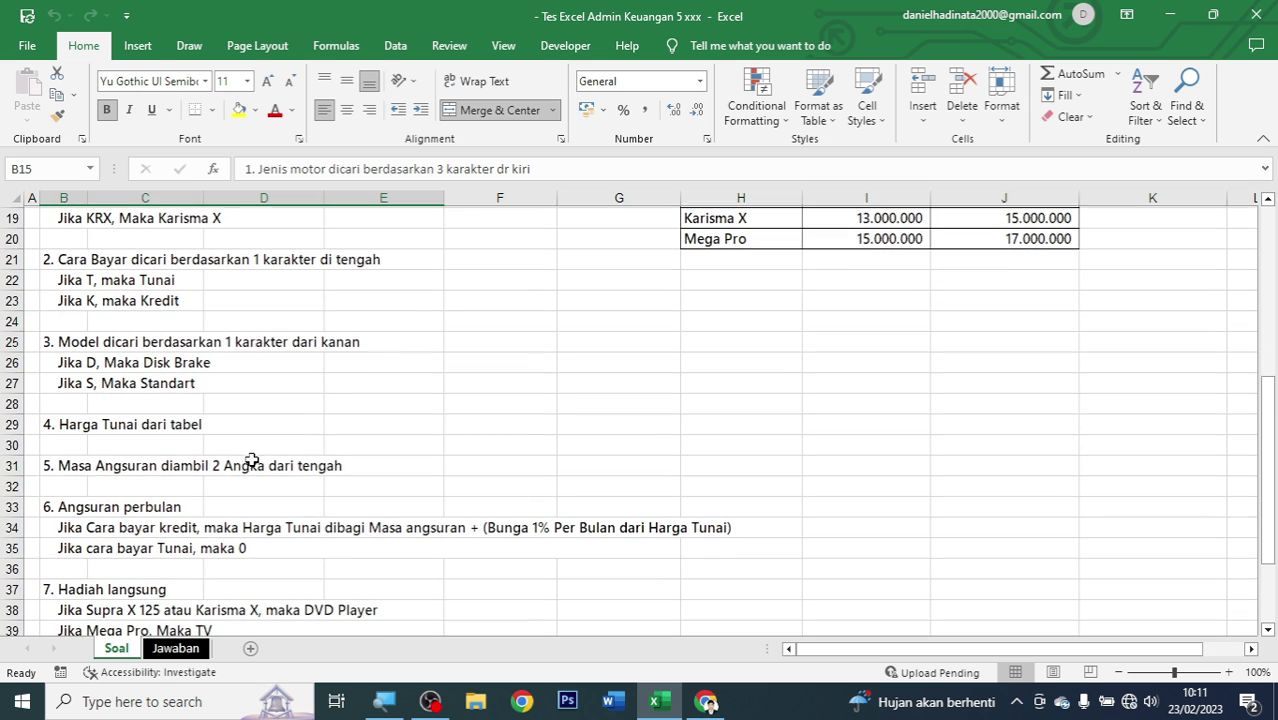
scroll(252, 461, "down", 1)
scroll(216, 480, "down", 1)
scroll(216, 480, "down", 3)
left_click(88, 381)
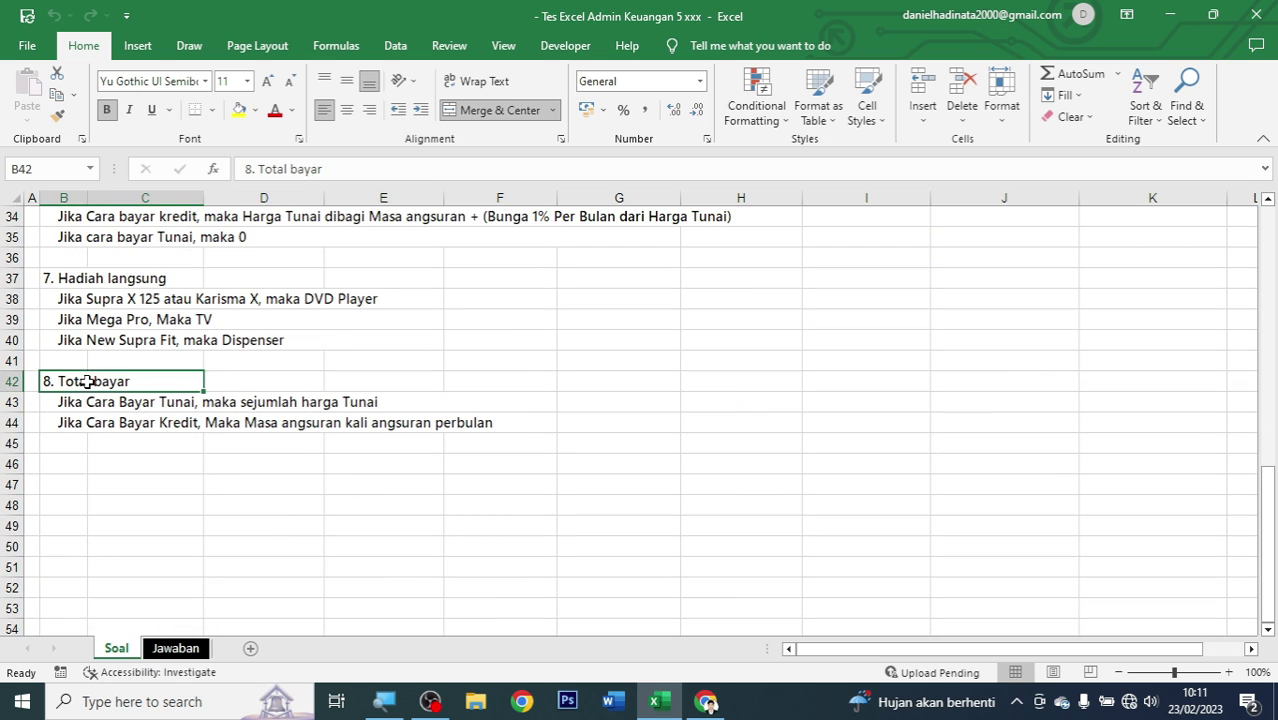
scroll(405, 499, "up", 5)
scroll(405, 499, "up", 4)
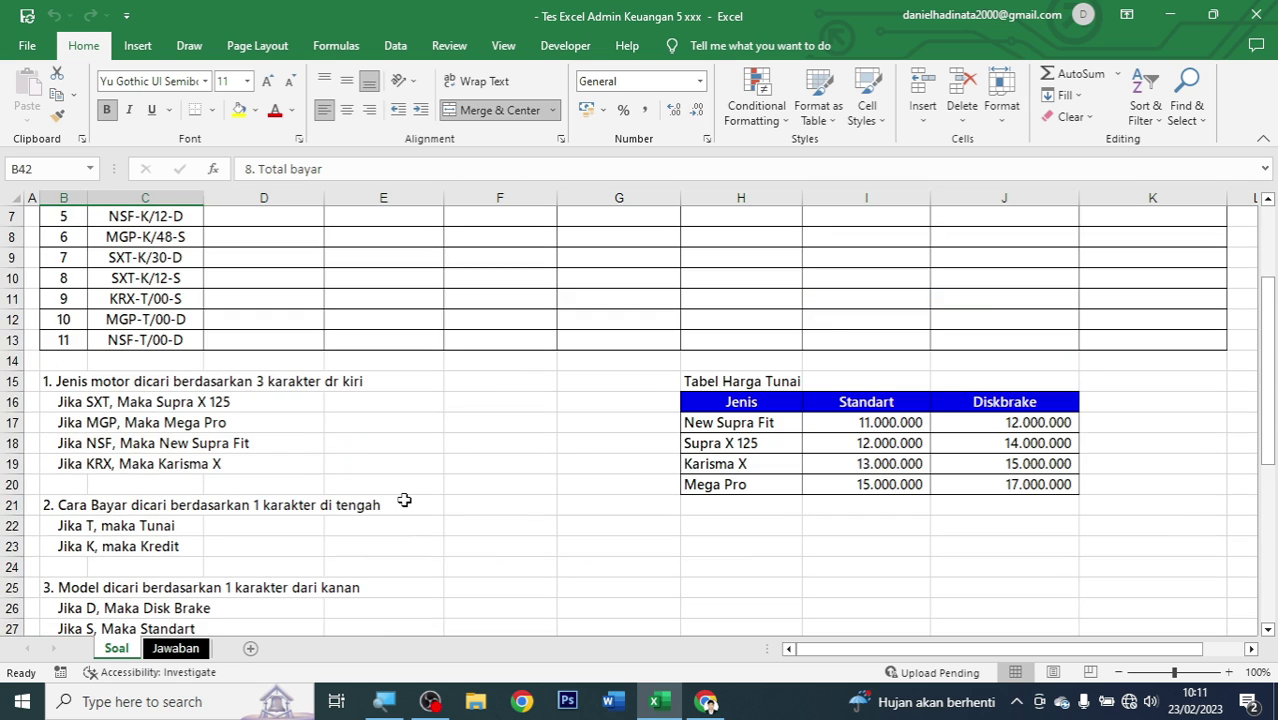
scroll(522, 377, "up", 2)
scroll(546, 413, "down", 1)
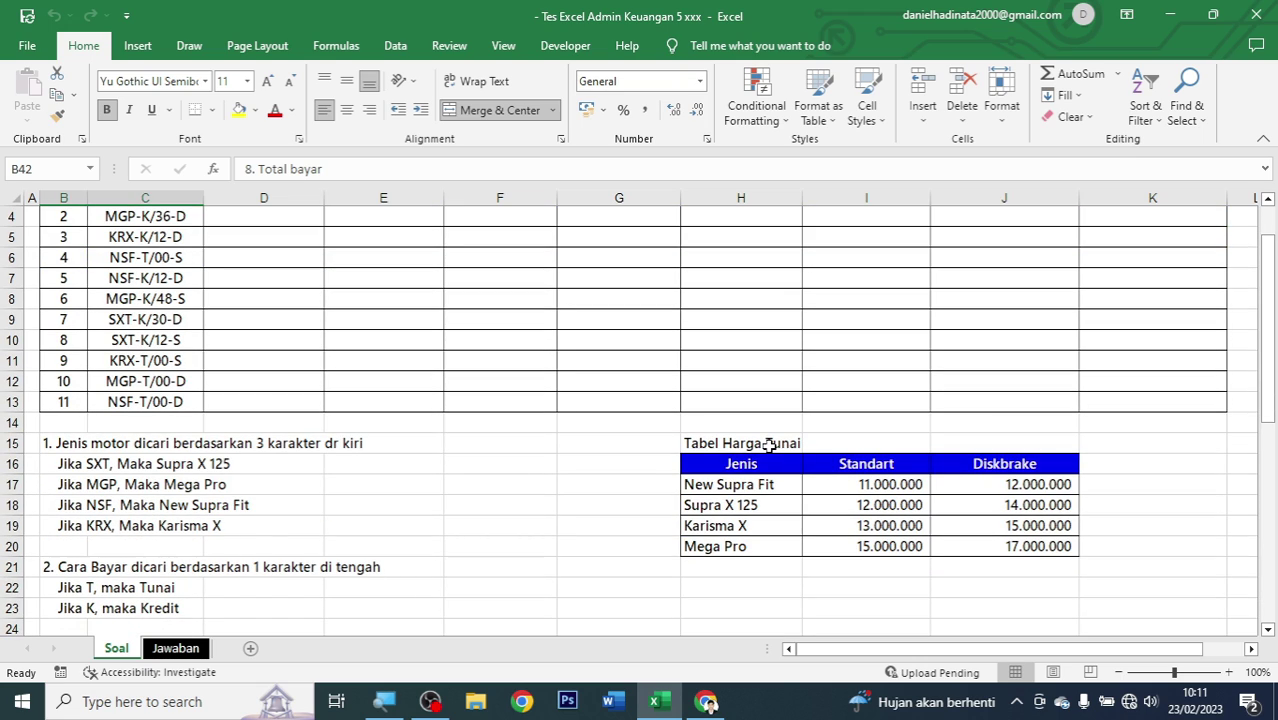
Inspect the Tabel Harga Tunai price data in H16:J20
left_click(769, 446)
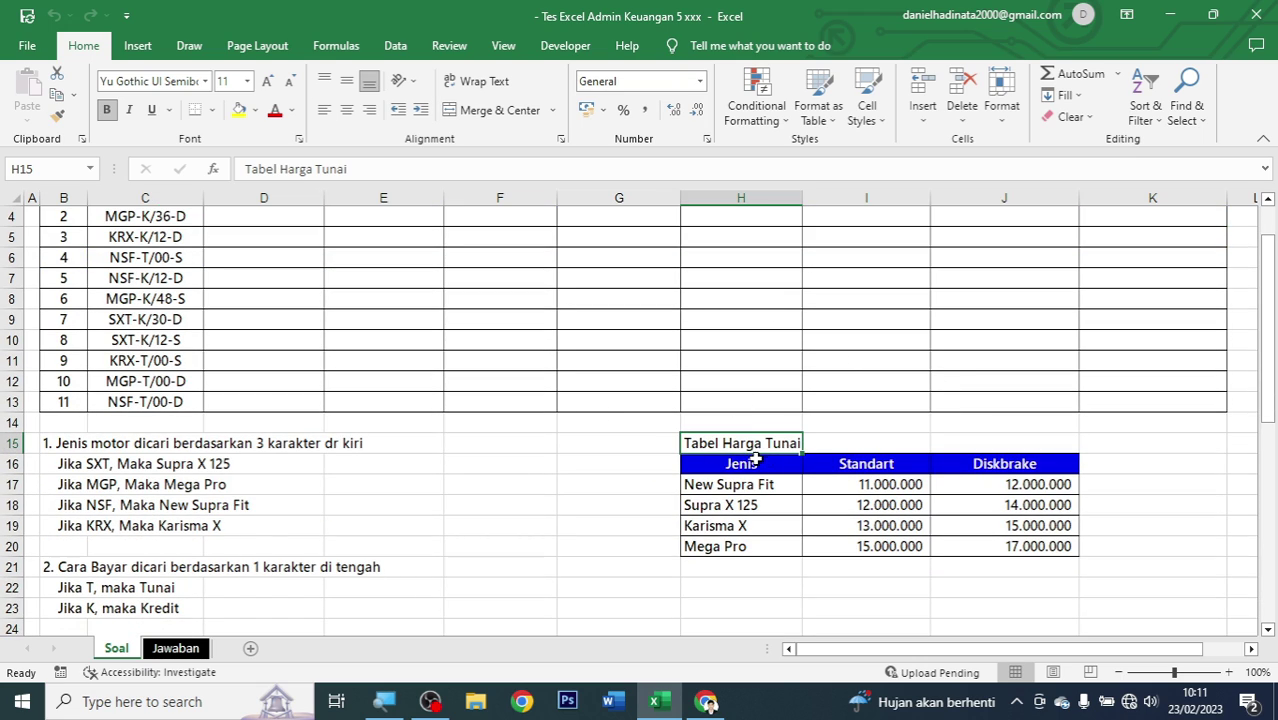
left_click_drag(755, 459, 995, 540)
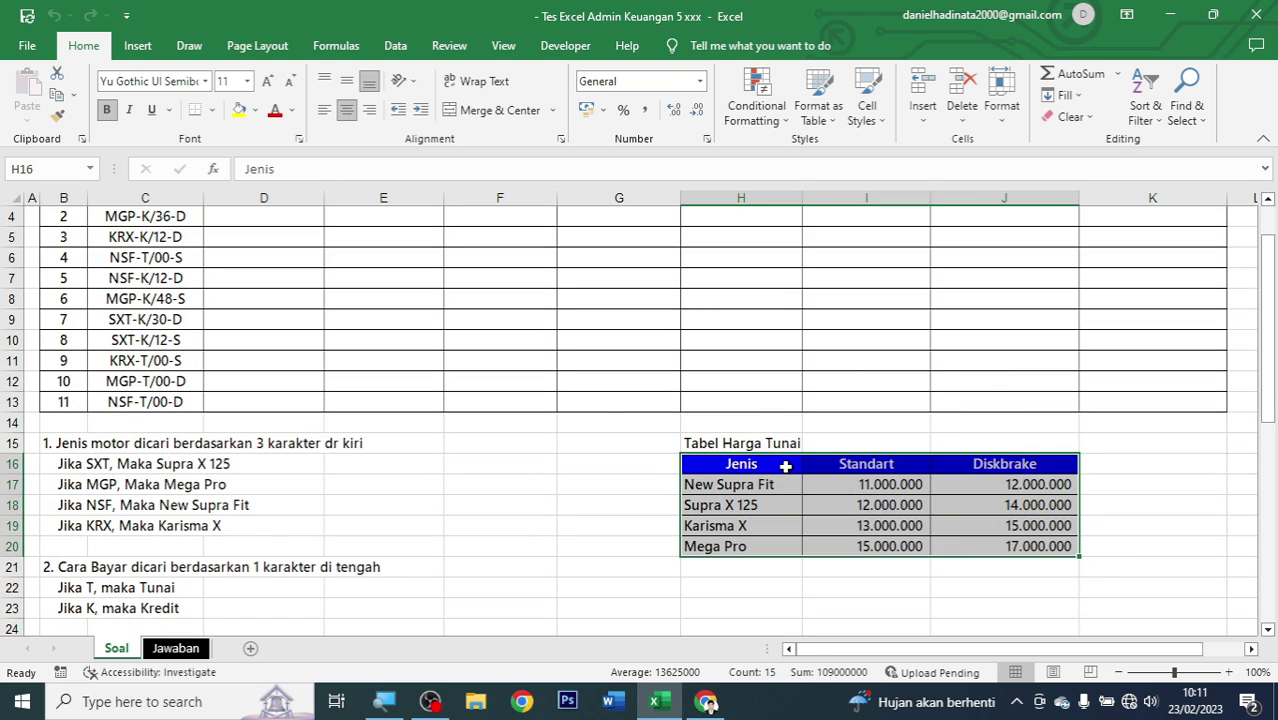
left_click(786, 466)
scroll(365, 527, "up", 1)
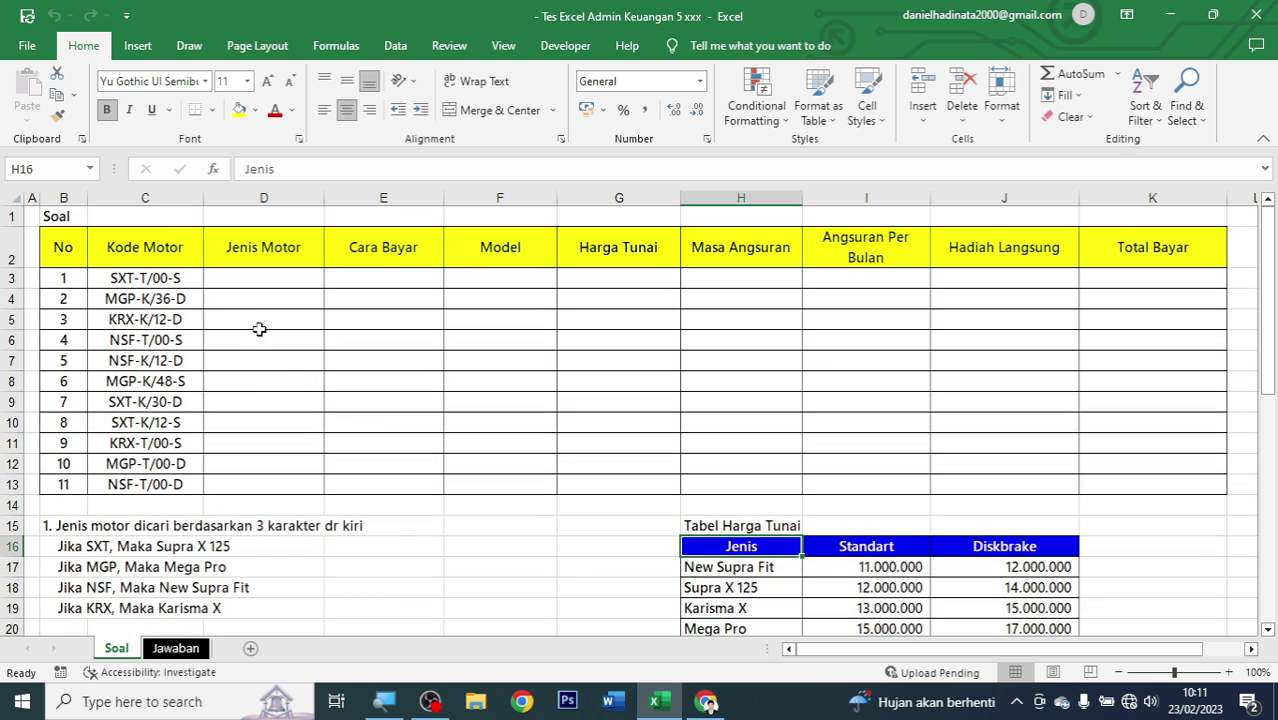
Review the yellow header row B2:K2, dismiss the upload pending notice and select D5
left_click(259, 316)
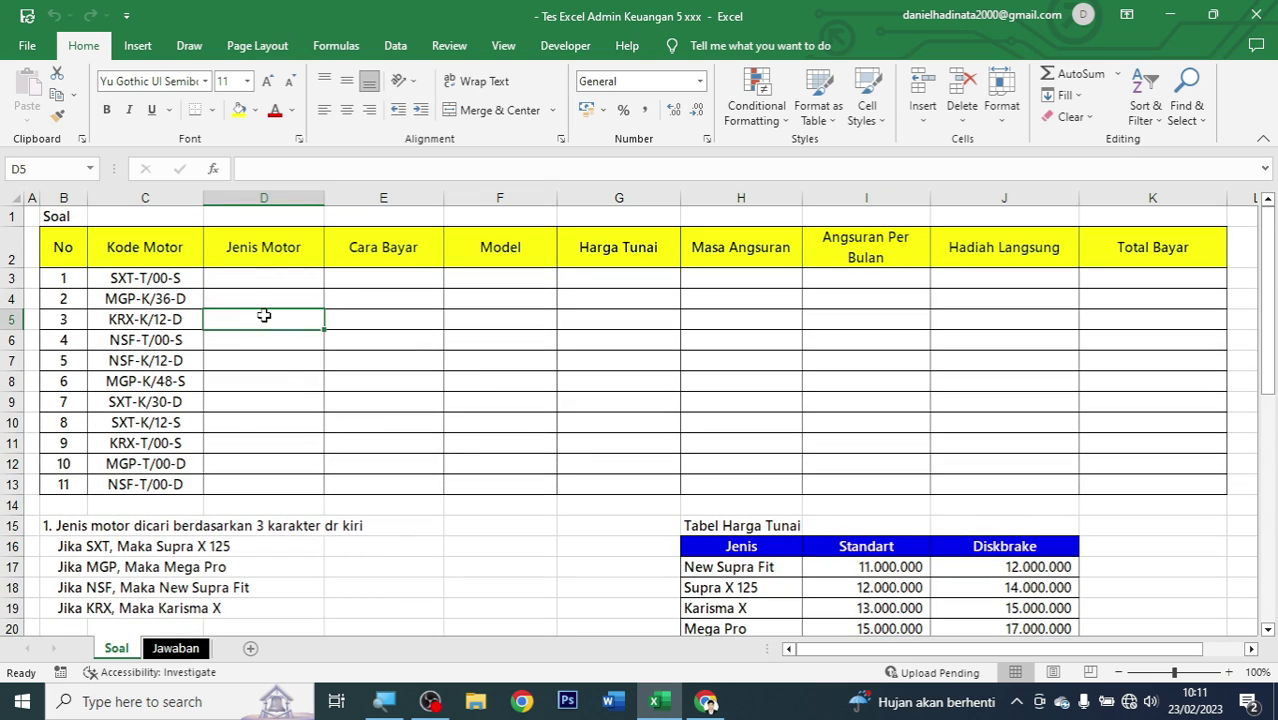
mouse_move(67, 257)
left_mouse_down()
mouse_move(702, 246)
mouse_move(1192, 263)
left_mouse_up()
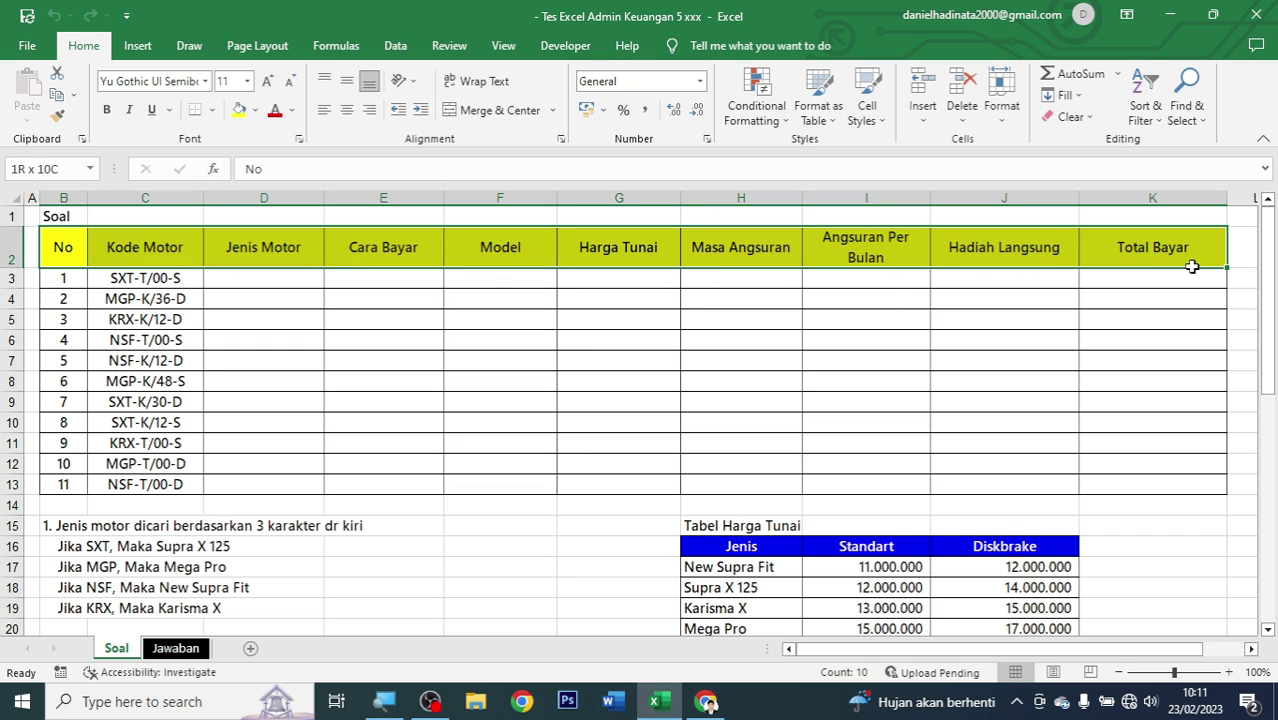
left_click(282, 302)
scroll(336, 464, "down", 3)
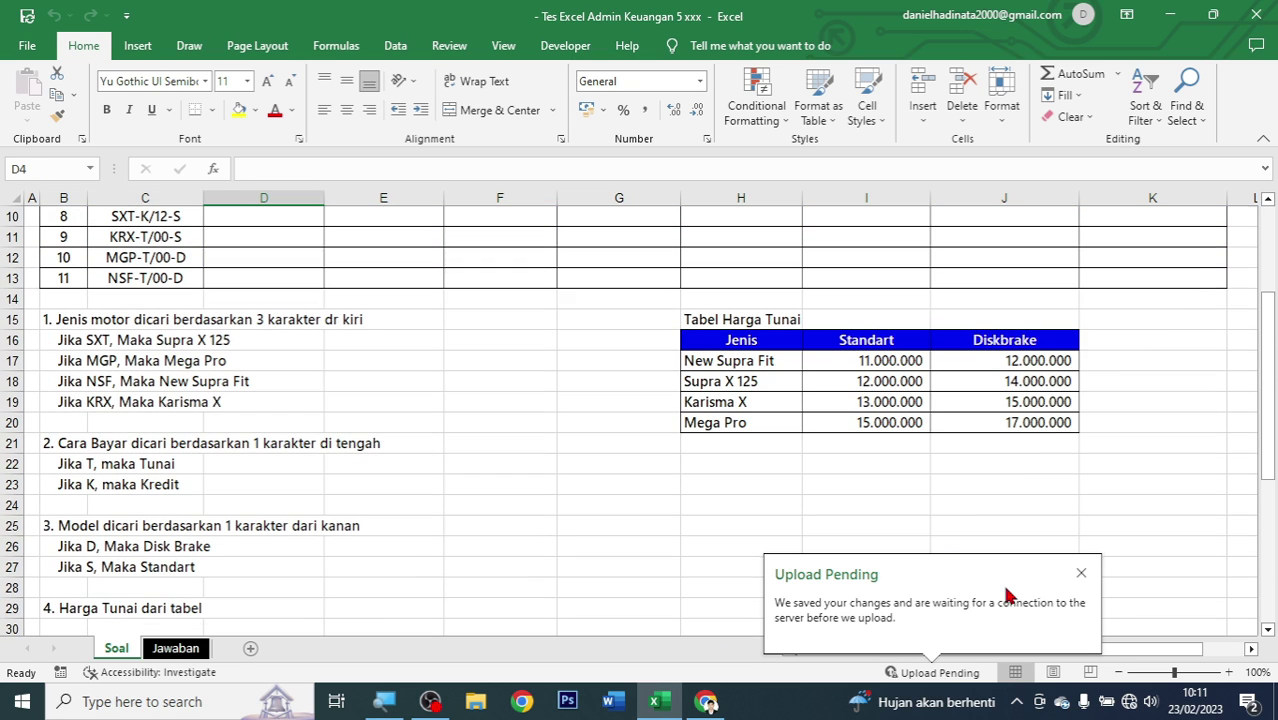
left_click(1081, 572)
scroll(362, 440, "down", 2)
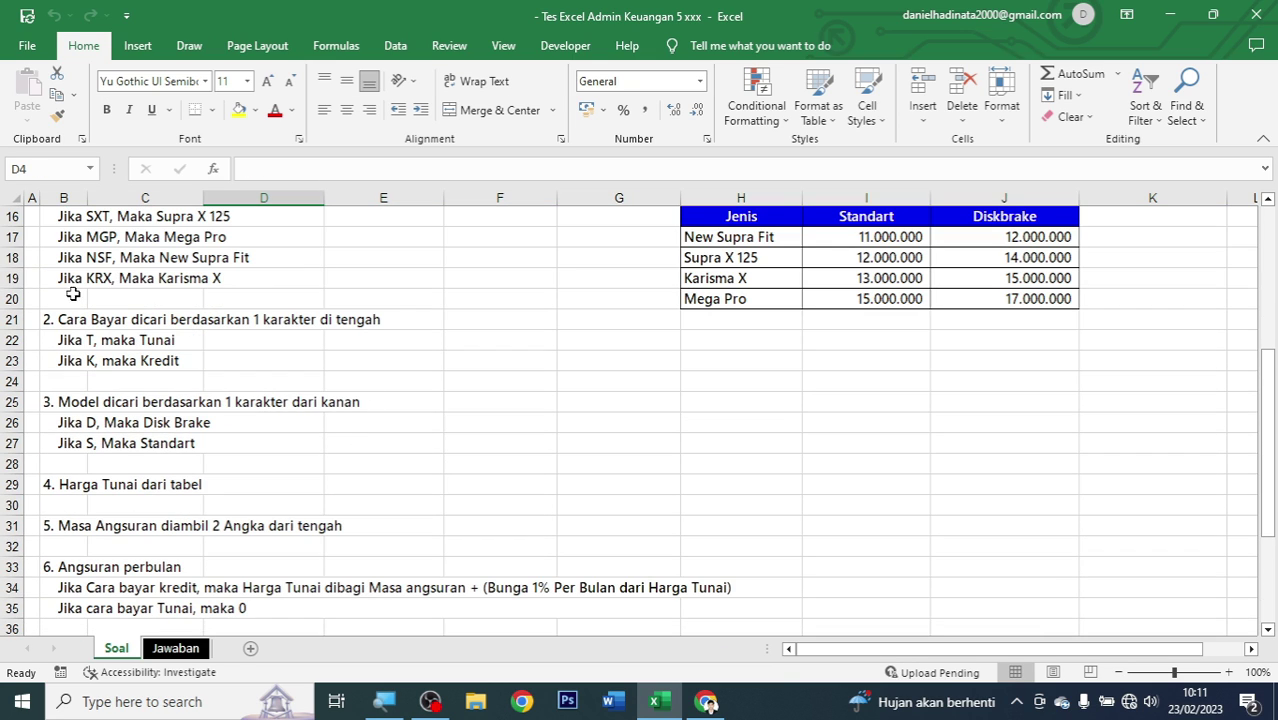
scroll(455, 466, "up", 5)
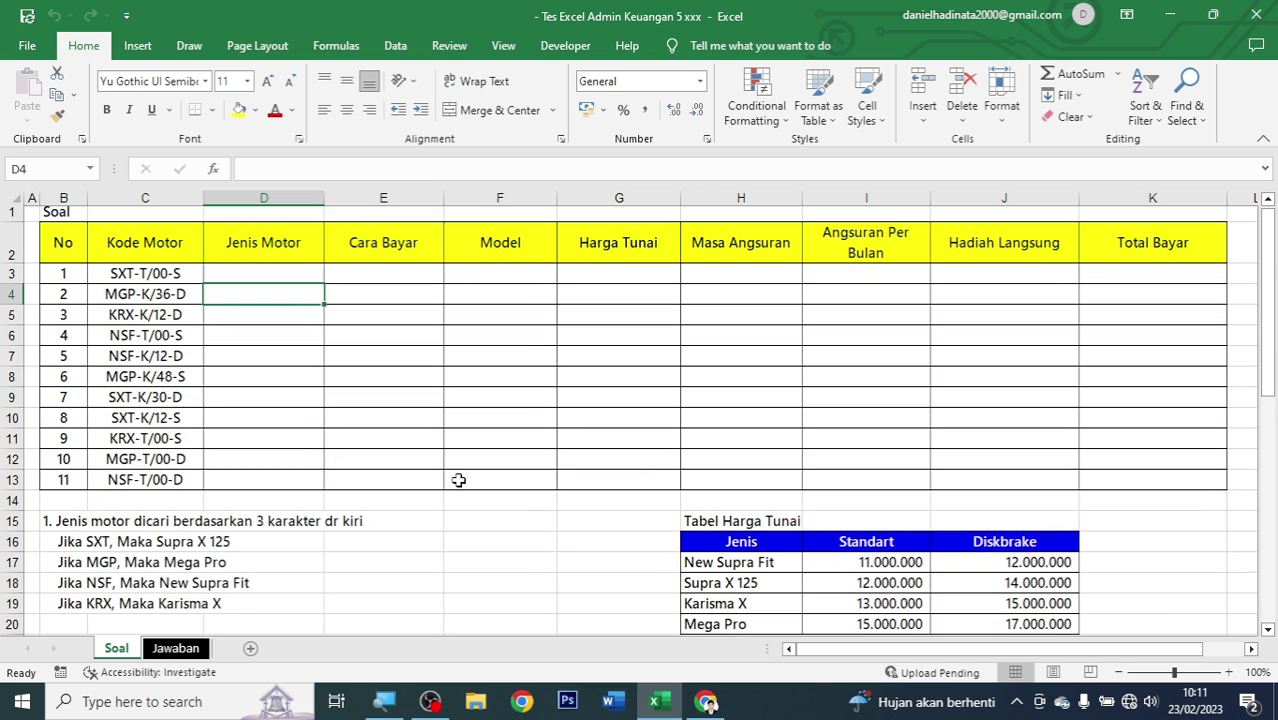
left_click(304, 322)
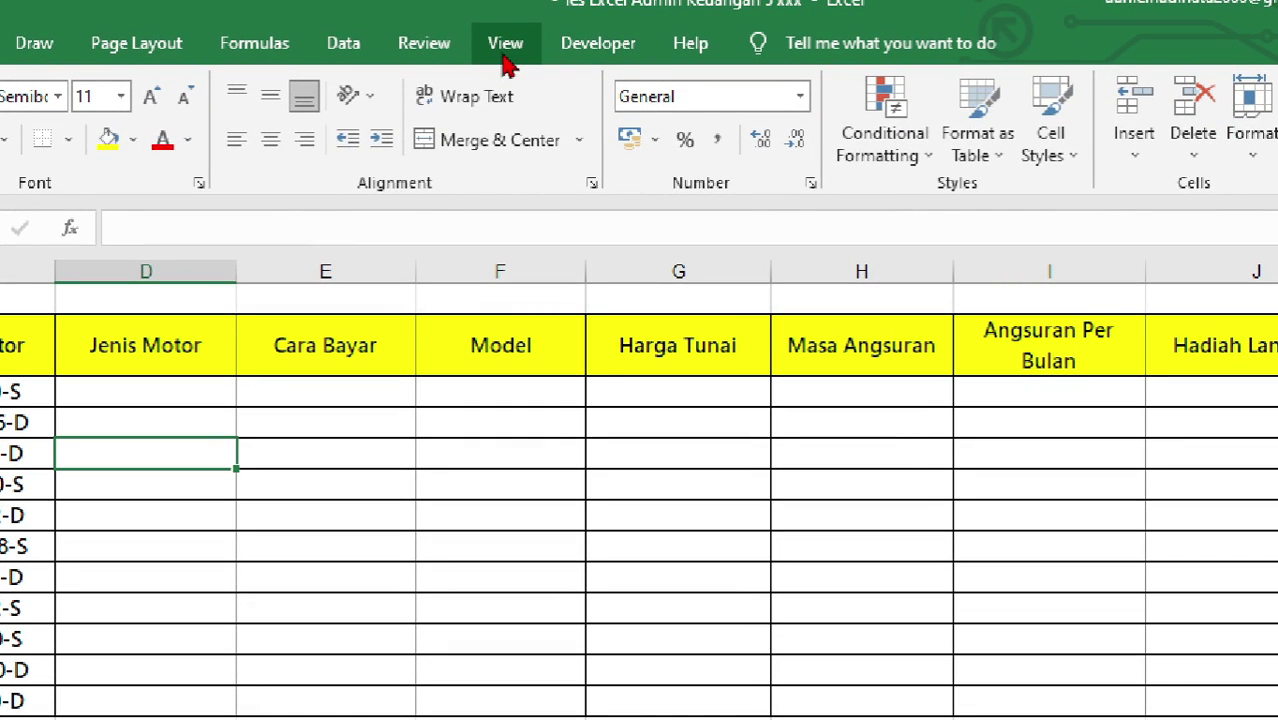
Freeze panes at D5 and scroll down to confirm the headers and codes stay visible
left_click(504, 56)
left_click(697, 150)
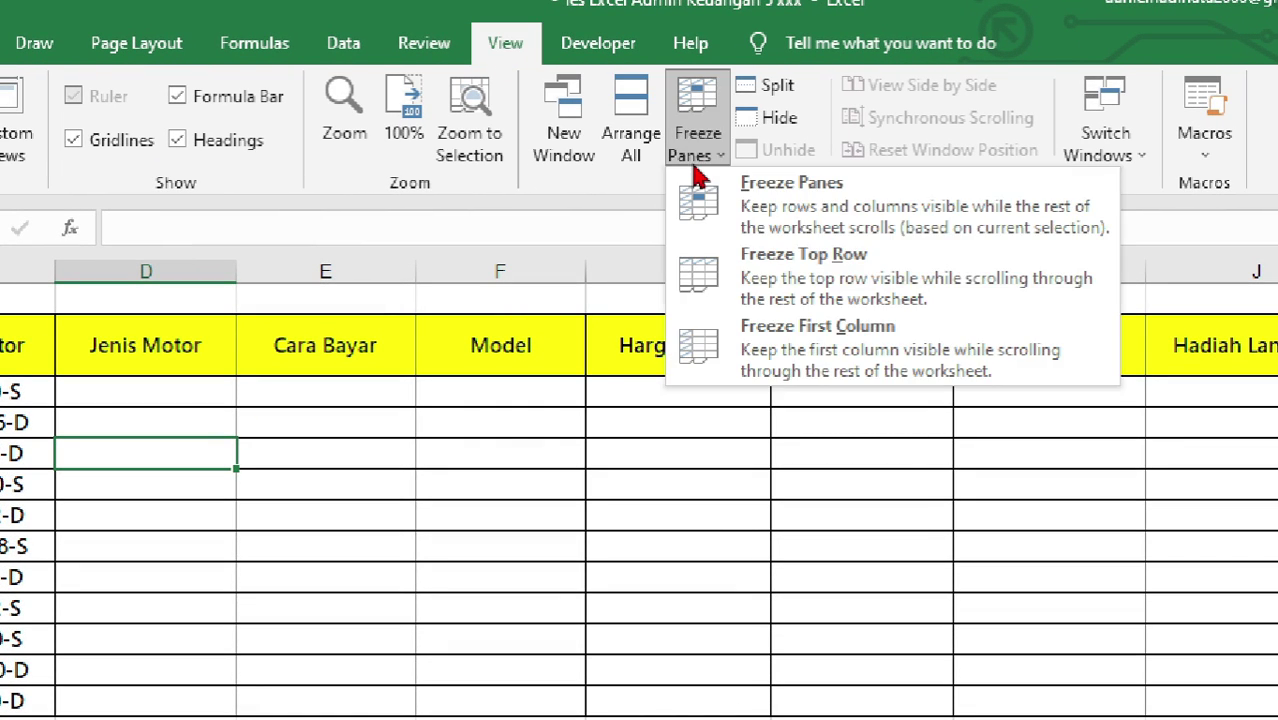
left_click(818, 213)
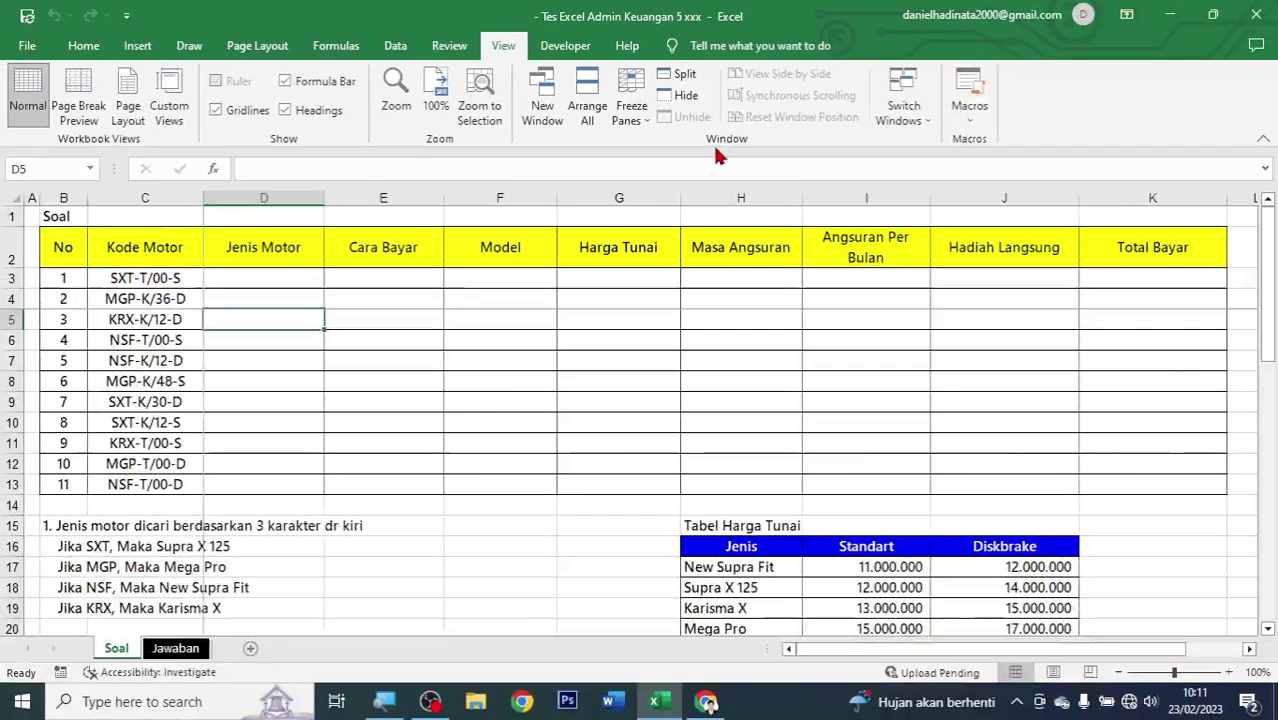
scroll(477, 502, "down", 2)
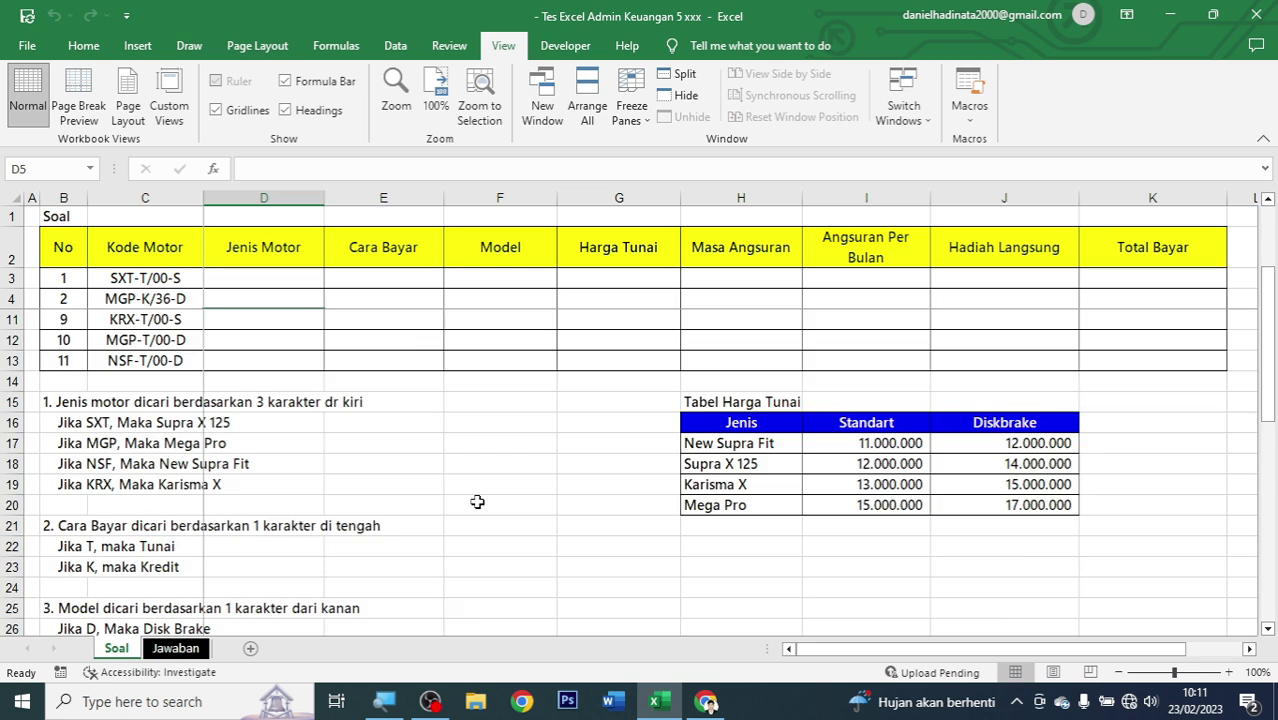
scroll(477, 502, "down", 2)
scroll(477, 502, "down", 1)
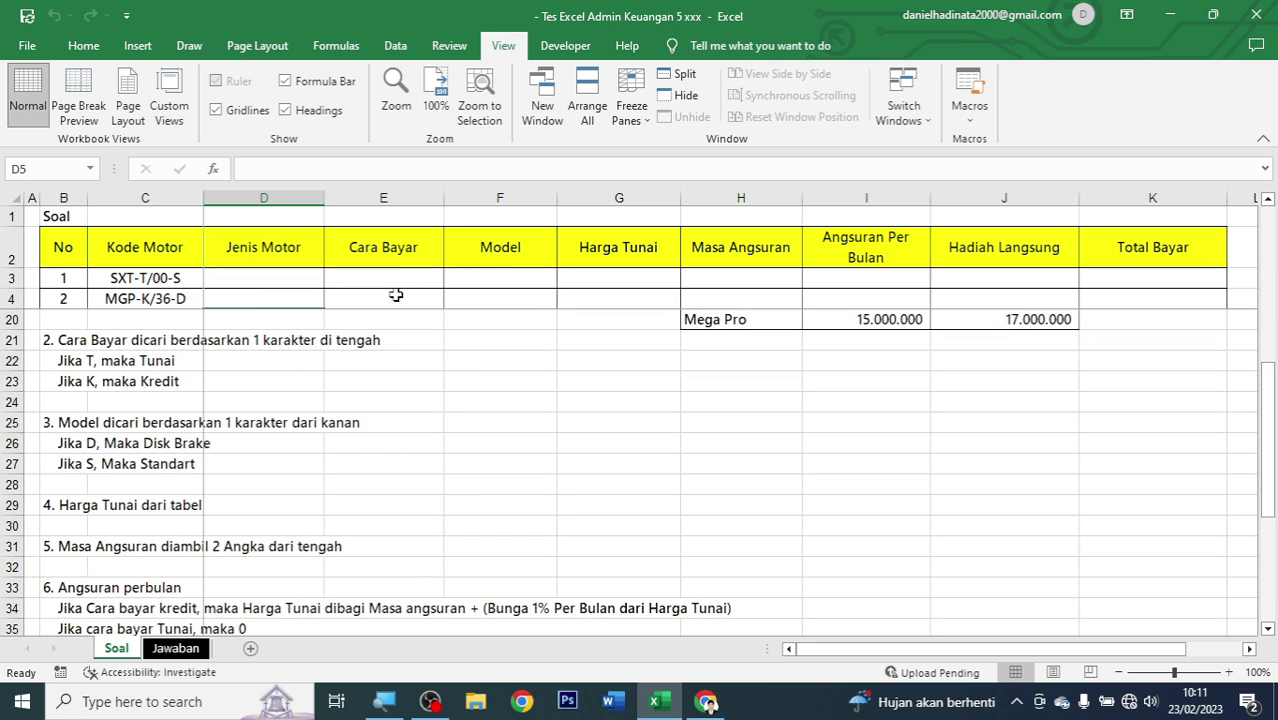
scroll(384, 516, "down", 4)
scroll(425, 503, "down", 5)
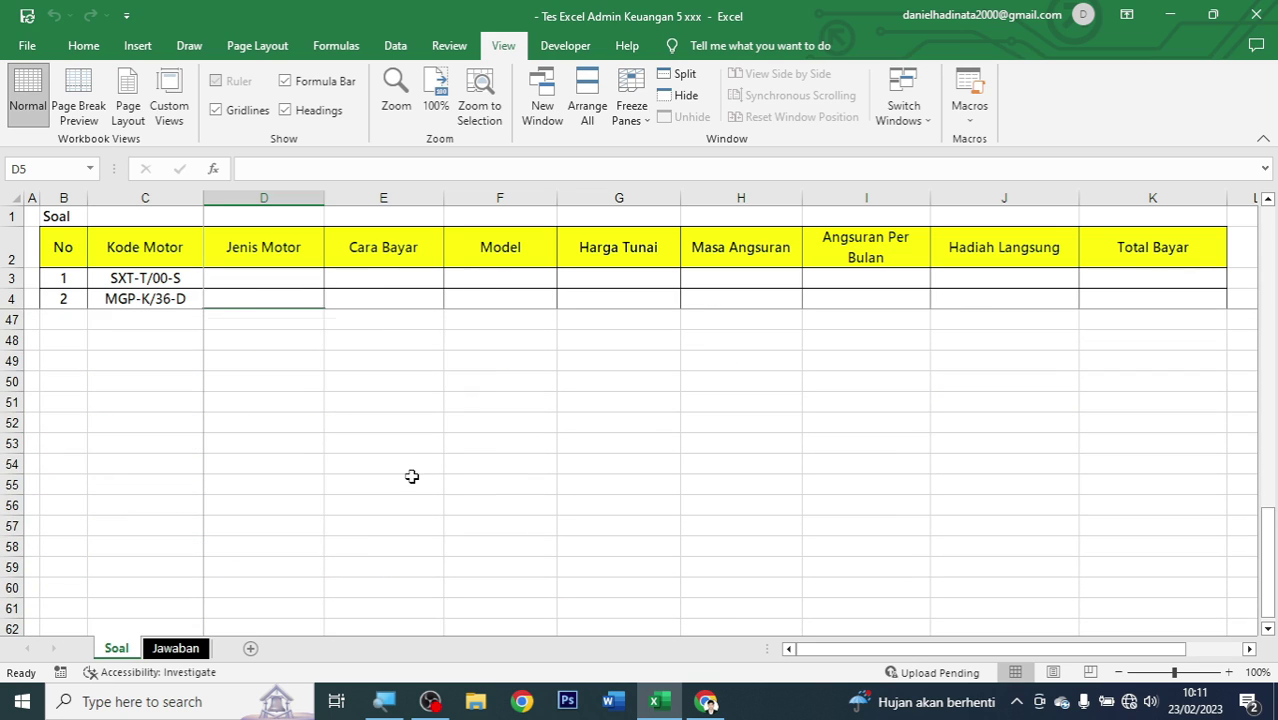
scroll(414, 474, "up", 4)
scroll(397, 489, "up", 7)
scroll(415, 537, "up", 3)
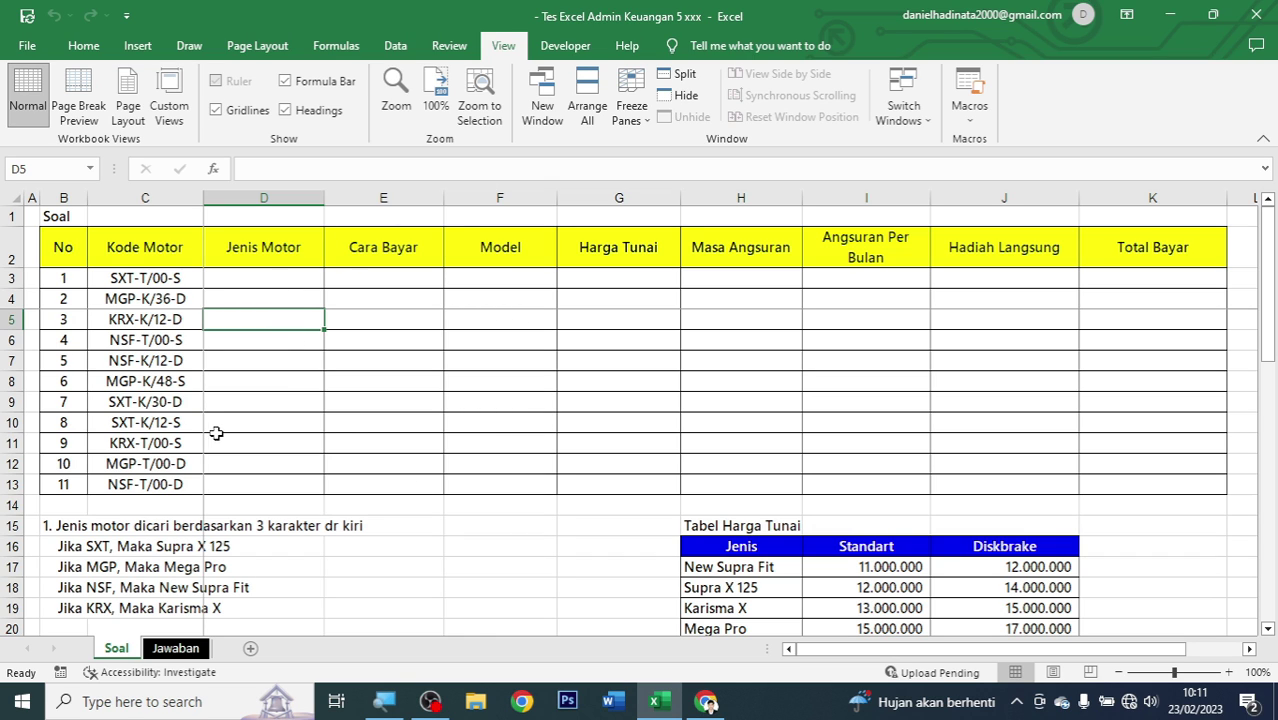
left_click(105, 525)
Colour the 'SXT' characters of the motor code in C3 red
scroll(108, 546, "down", 2)
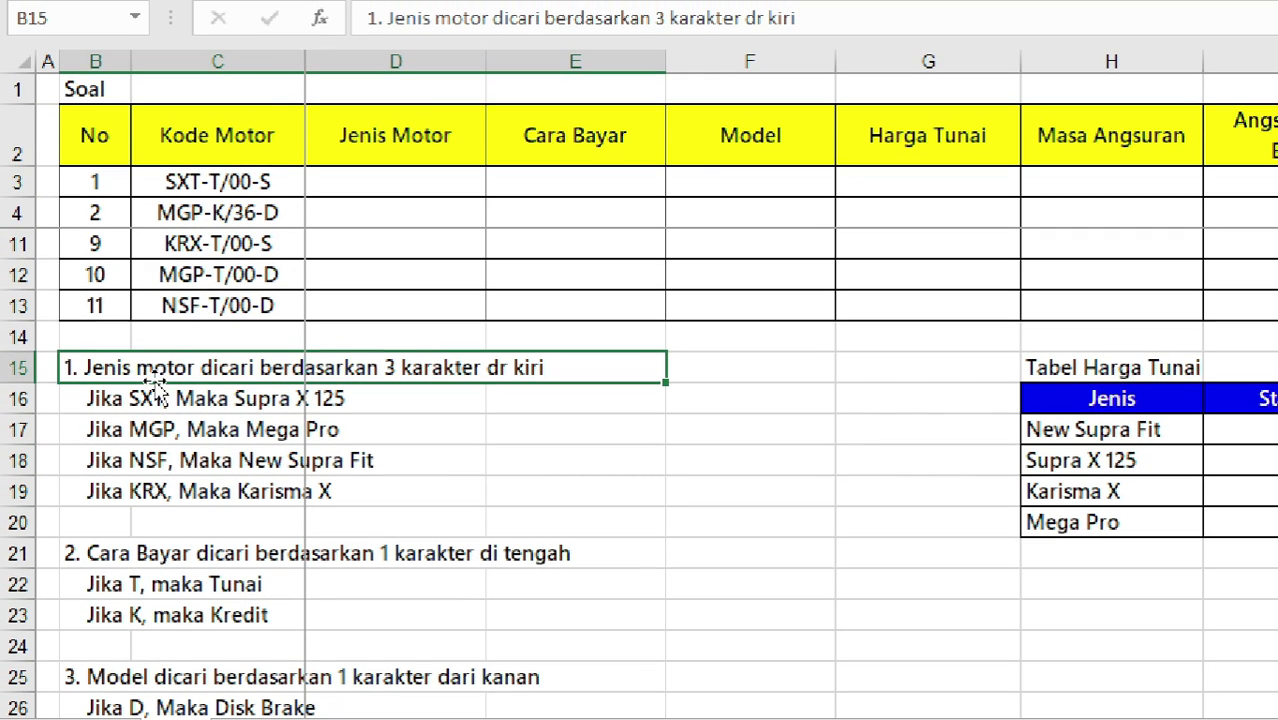
key("Tab")
left_click(176, 178)
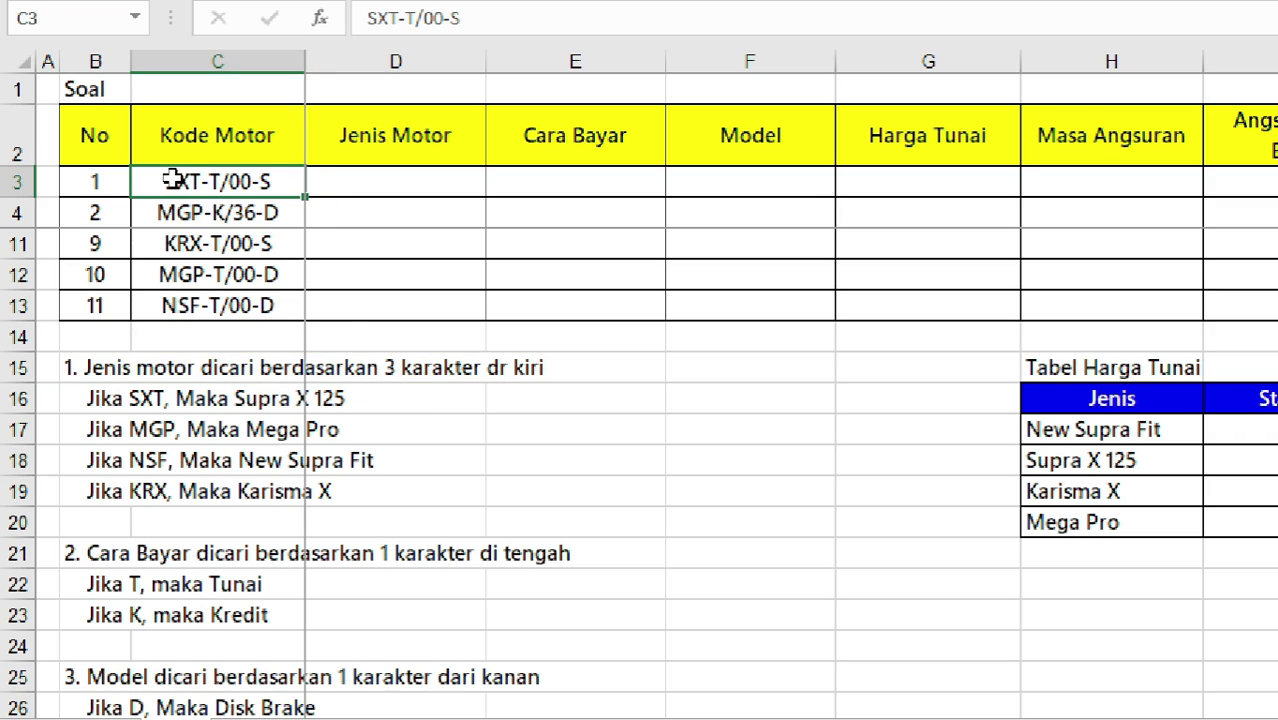
double_click(171, 180)
left_click_drag(166, 182, 202, 185)
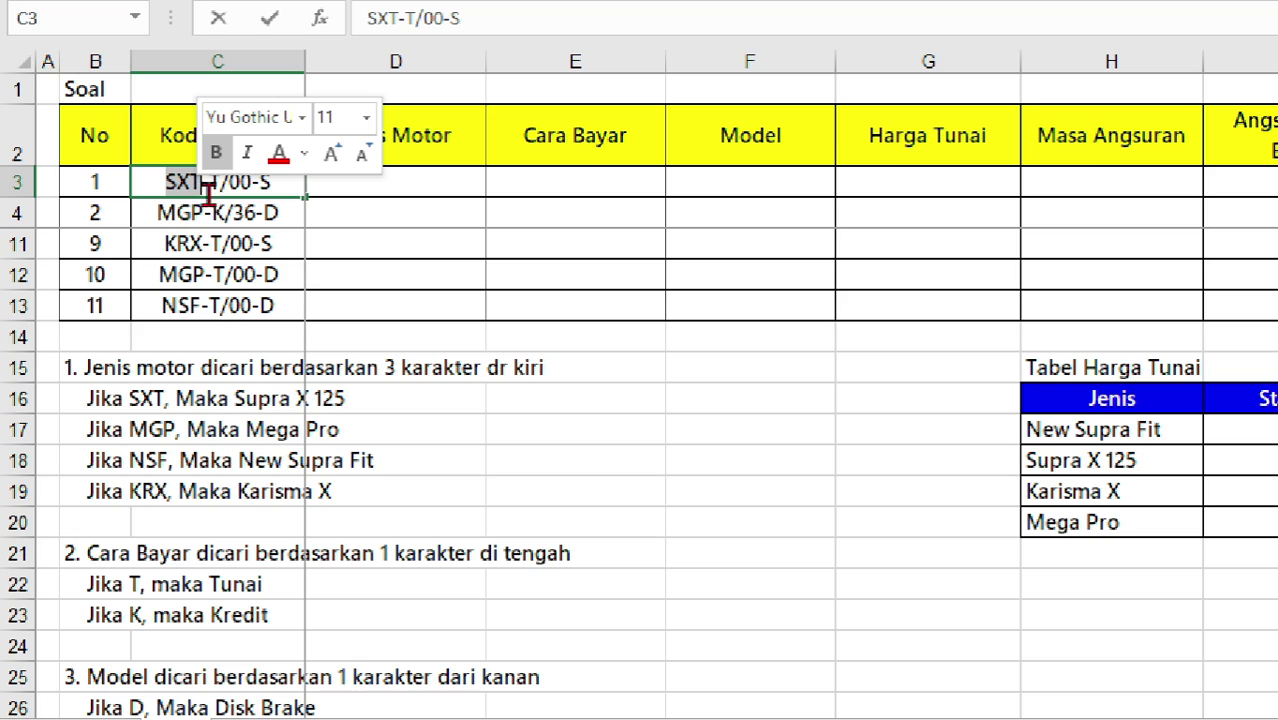
left_click(270, 152)
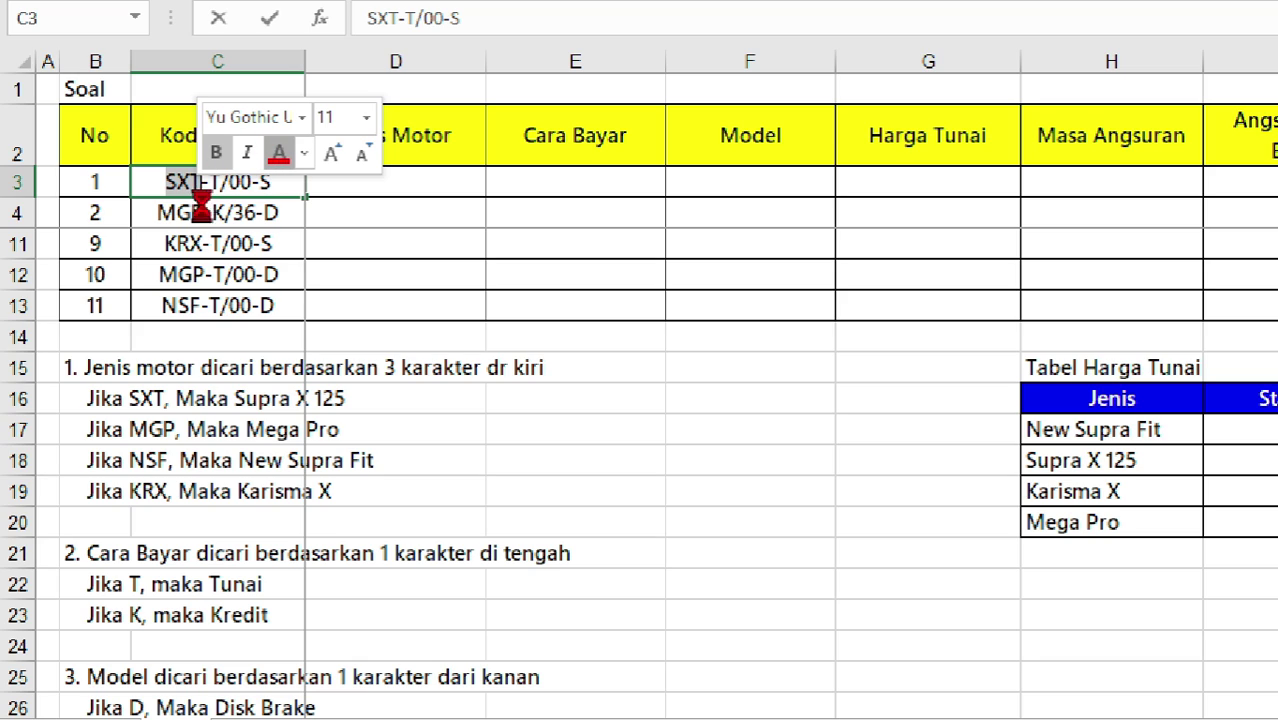
key("ctrl+Return")
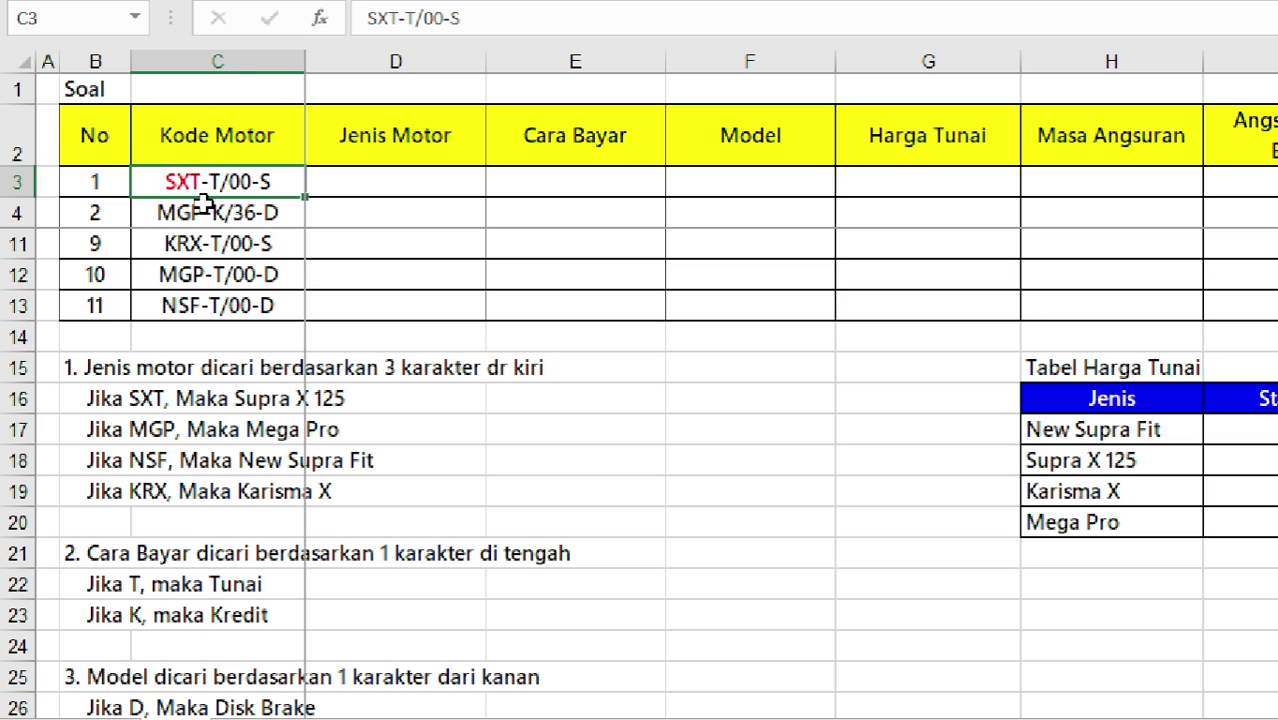
Read the Jenis Motor rules for SXT, MGP, NSF and KRX codes in B16:B19
left_click(165, 398)
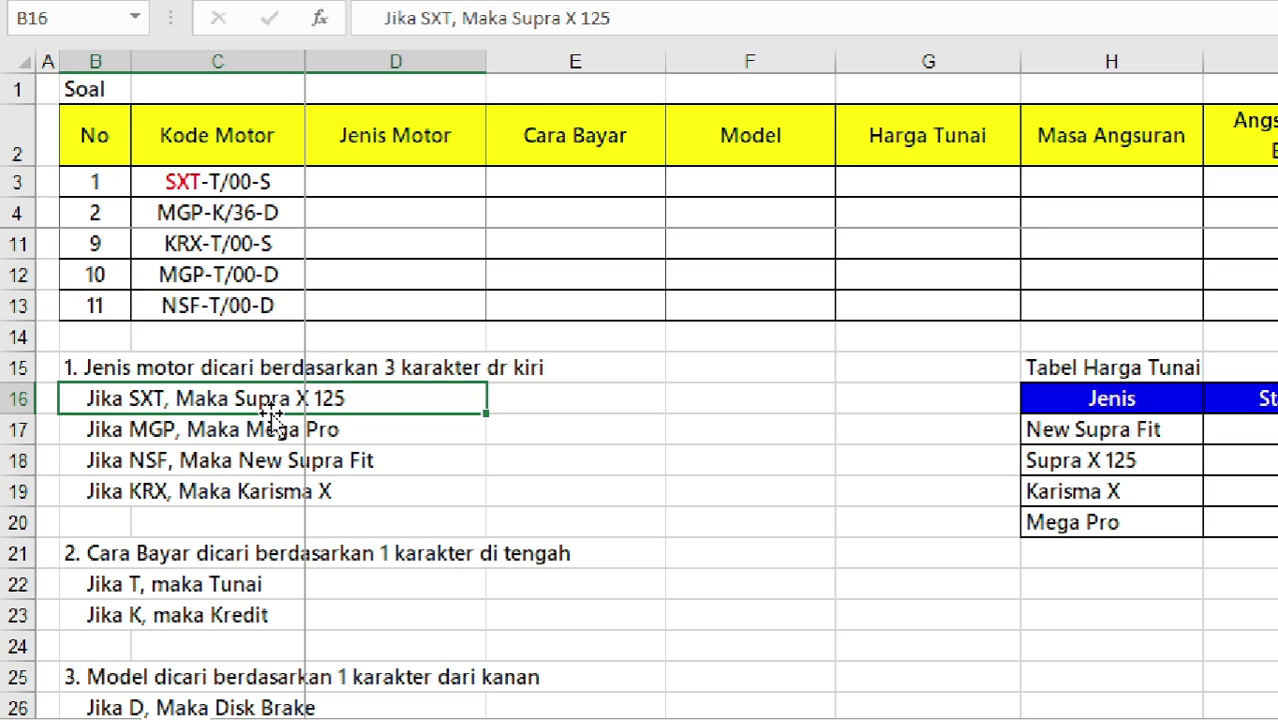
left_click(186, 436)
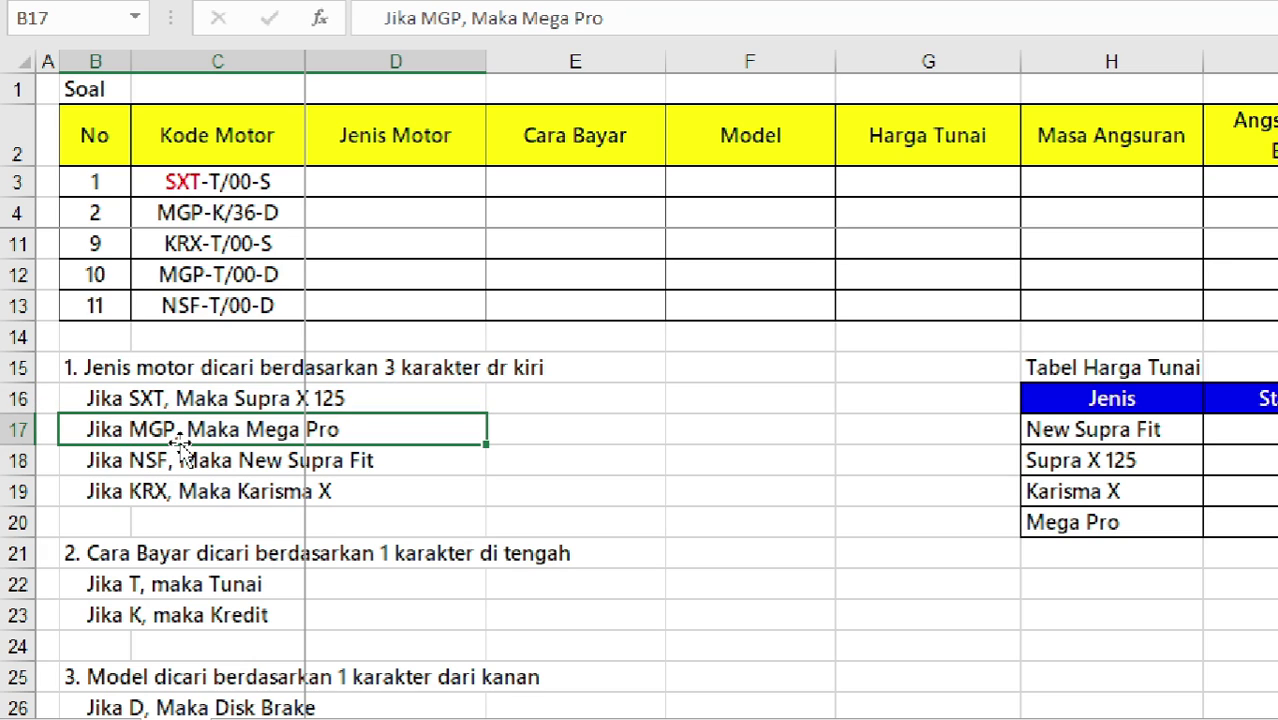
left_click(119, 468)
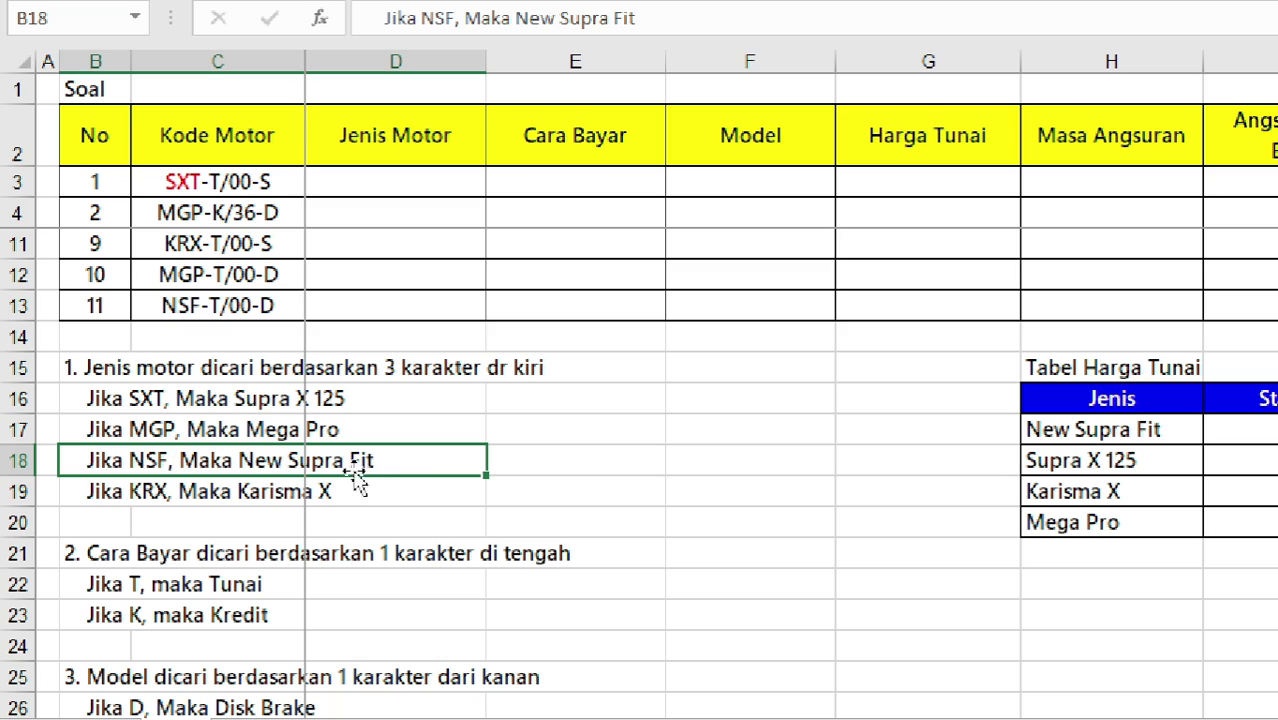
left_click(245, 491)
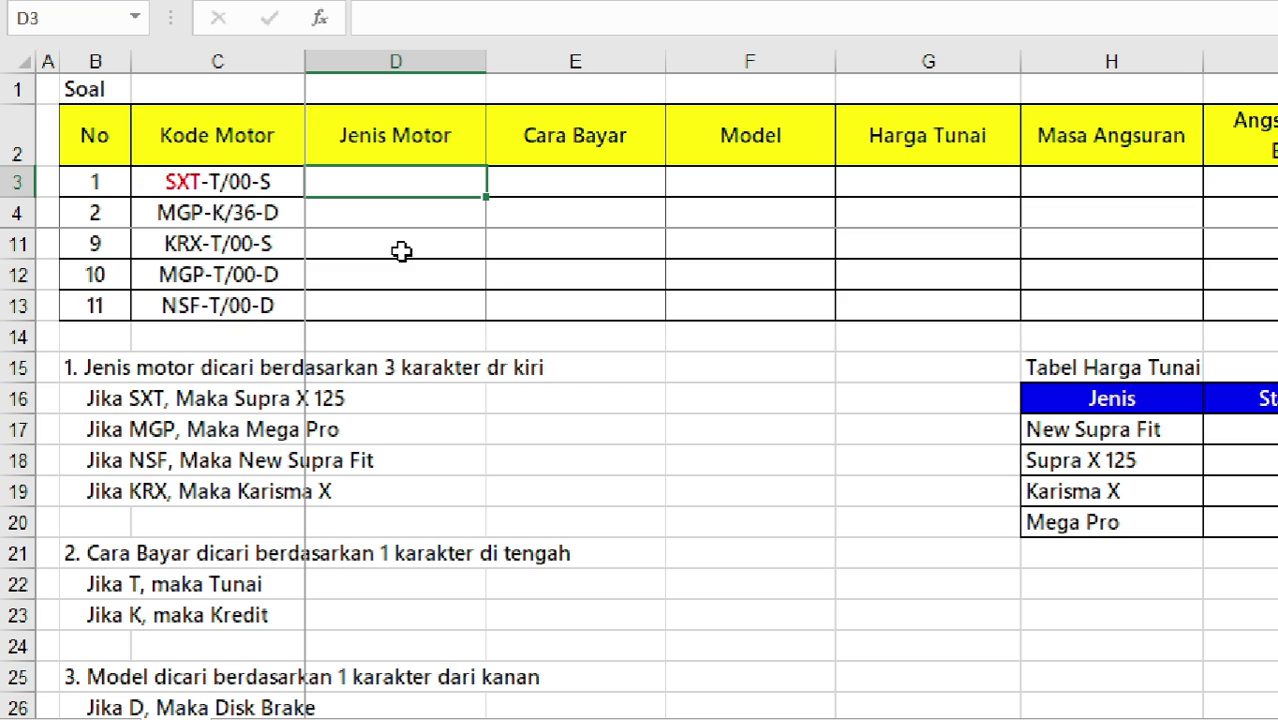
Start D3 with =IF(LEFT(C3;3)="SXT";"Supra X 125";IF(LEFT( for the Jenis Motor formula
type("=if")
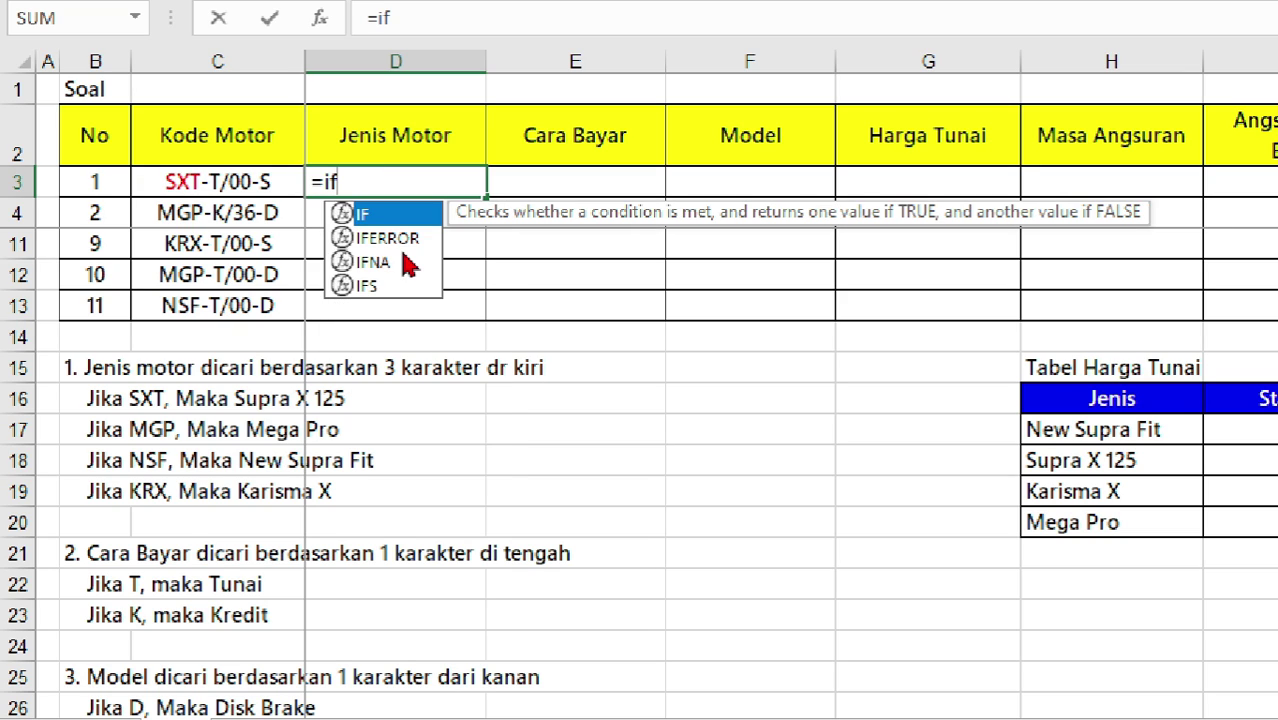
key("Tab")
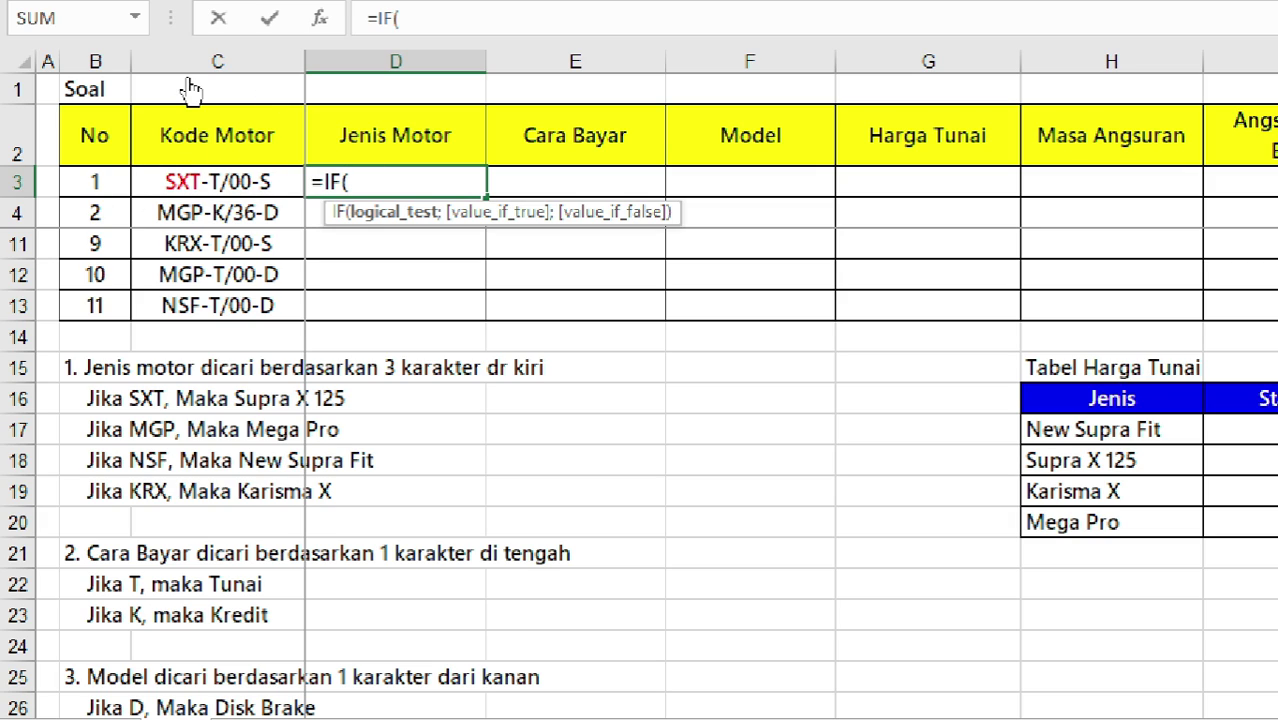
type("left")
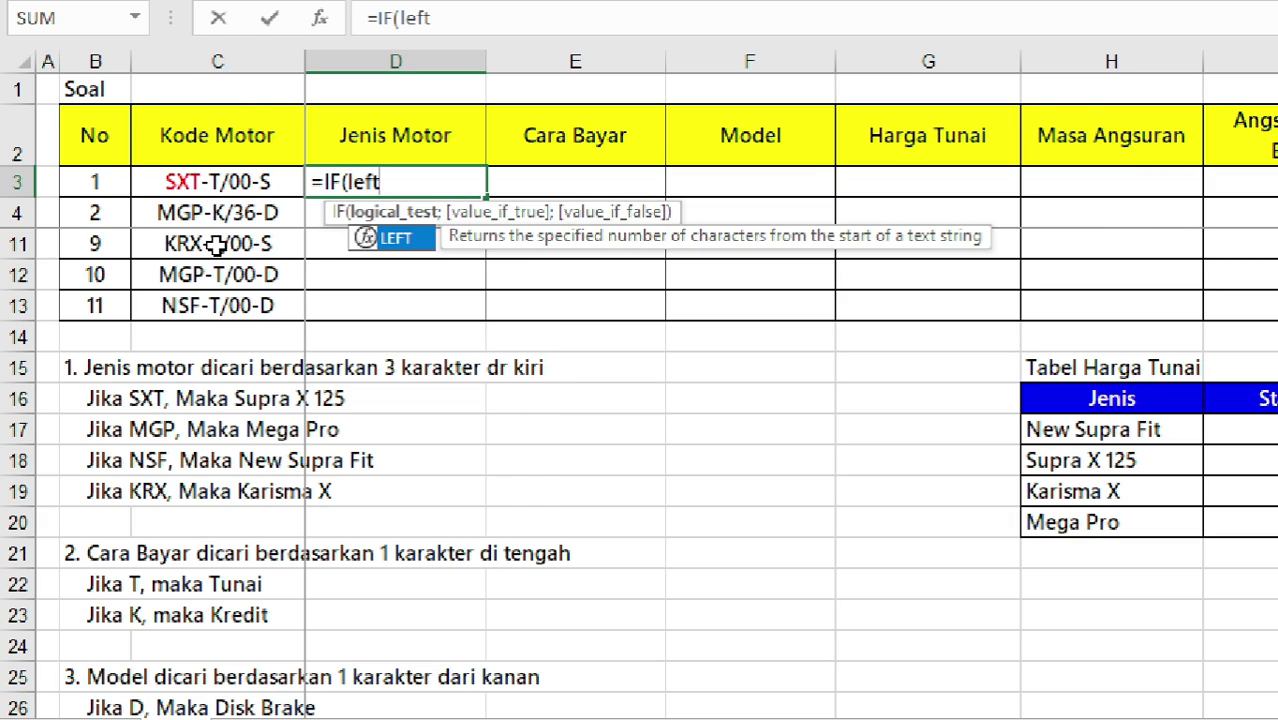
type("(")
key("Tab")
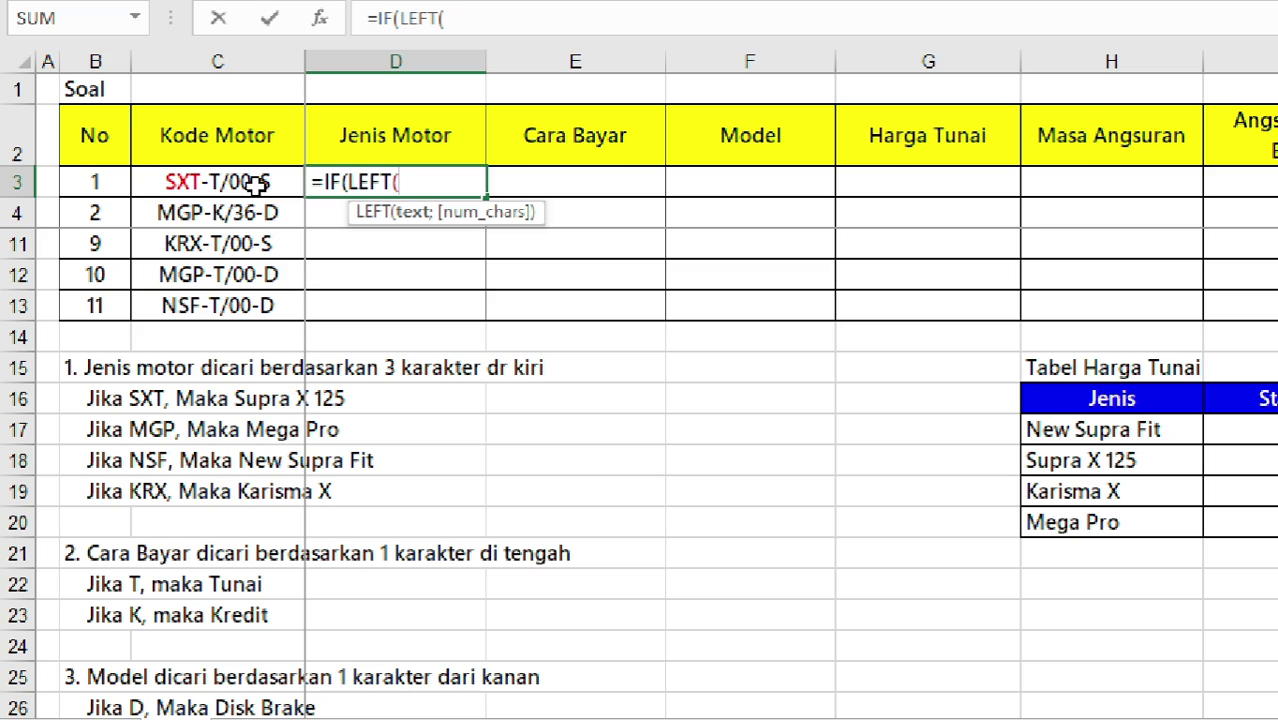
left_click(258, 183)
type(";")
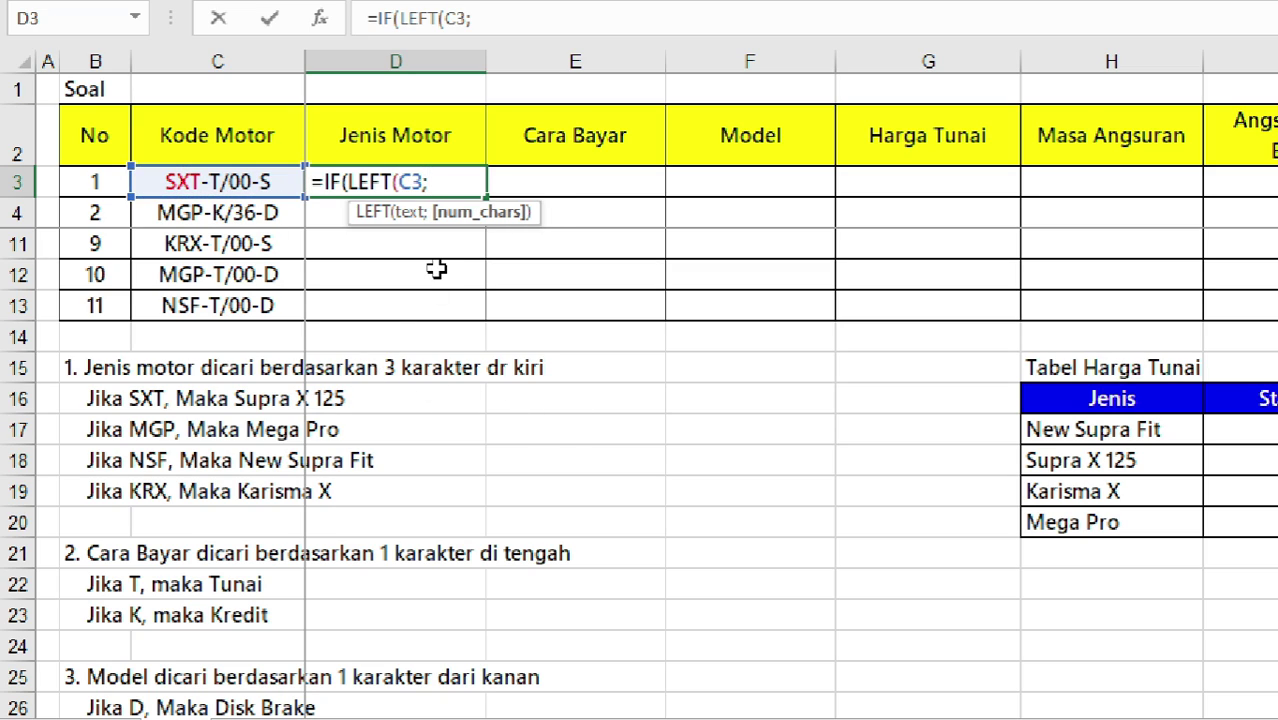
type("3")
type(")=")
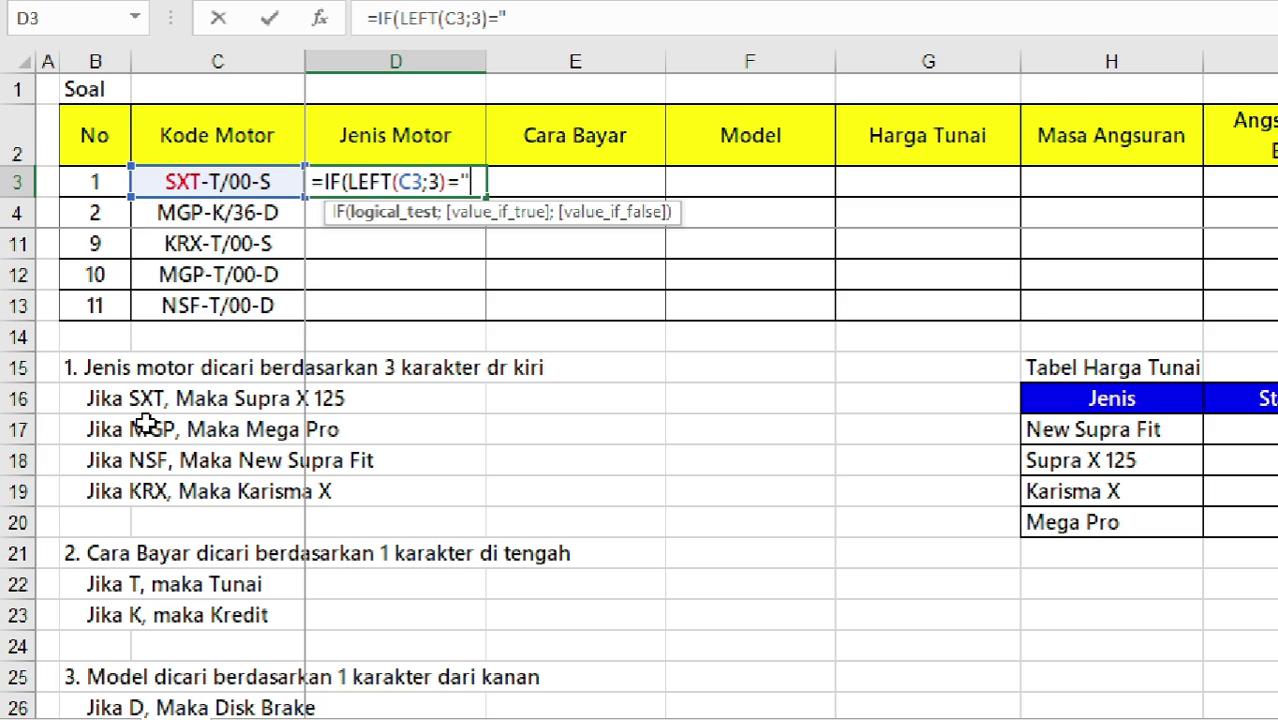
type("SXT\"")
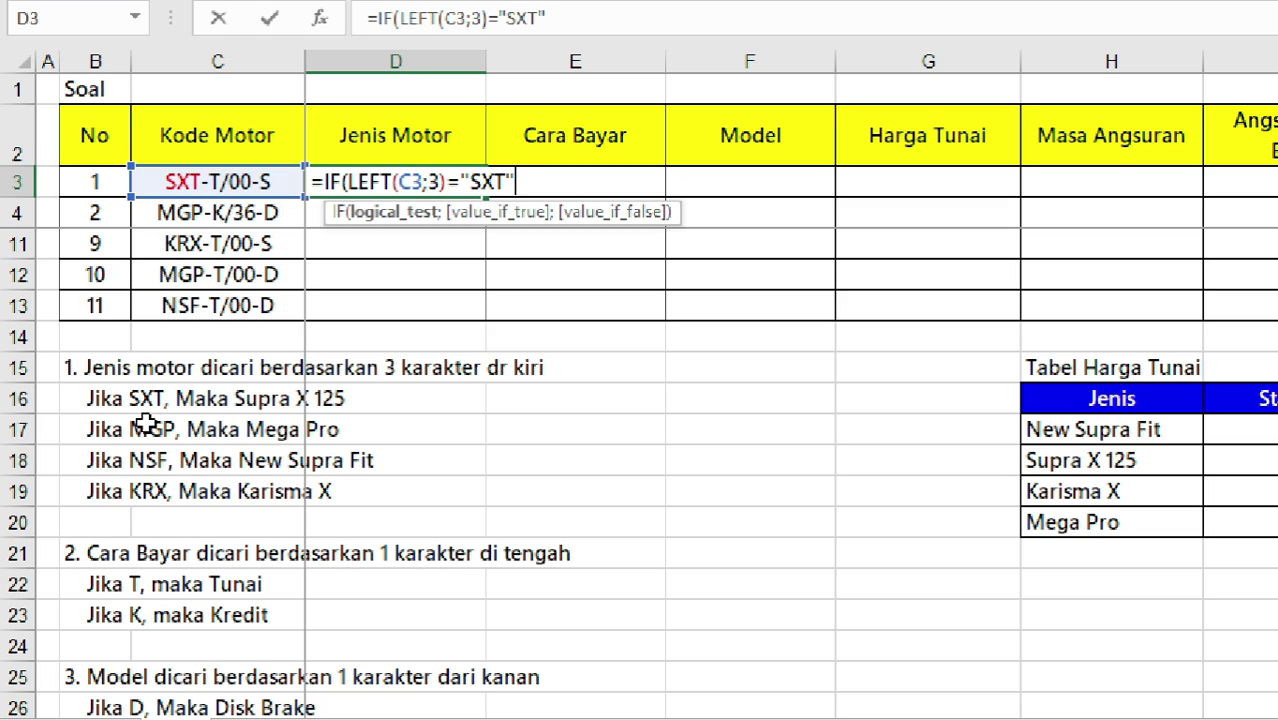
type(";")
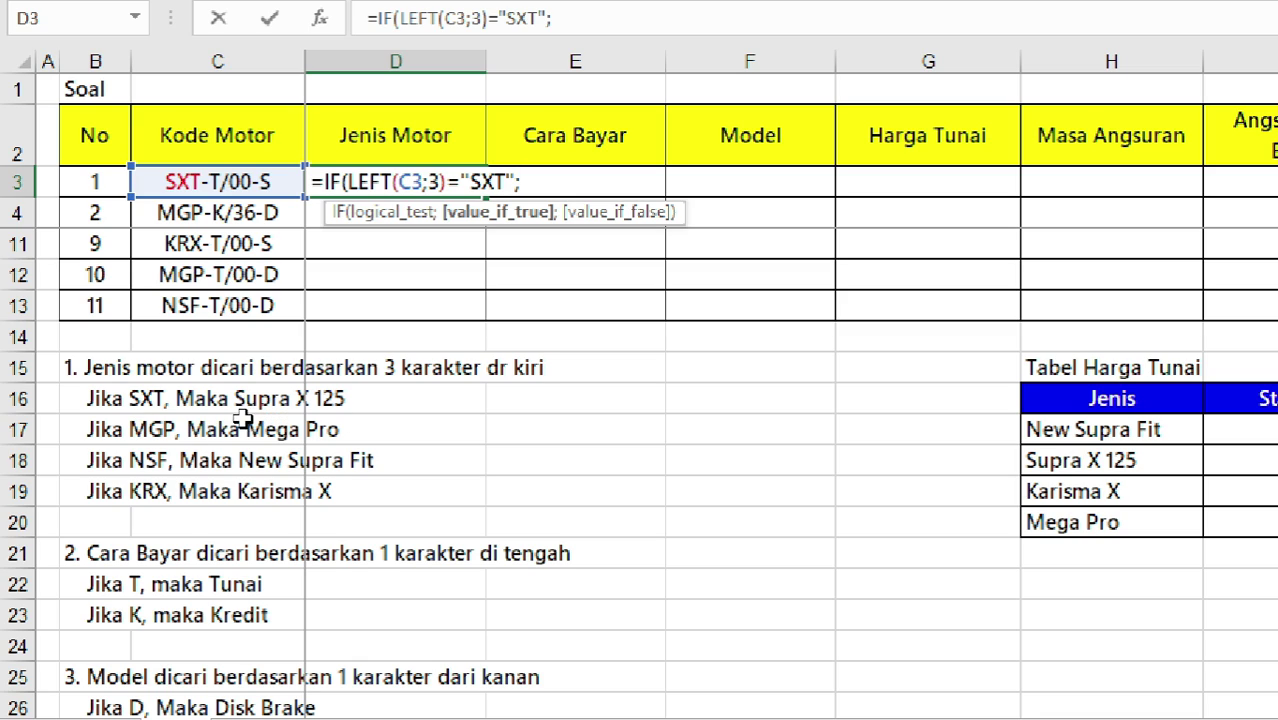
type("\"S")
type("upra ")
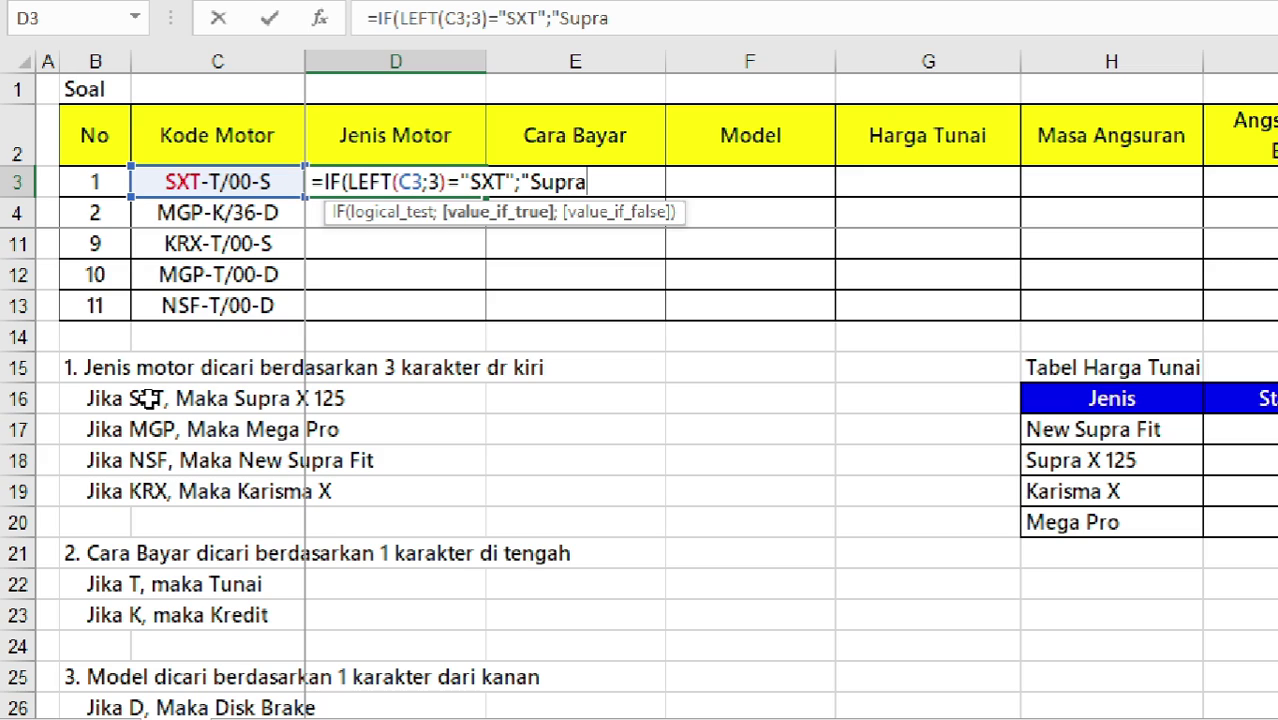
type("X 125")
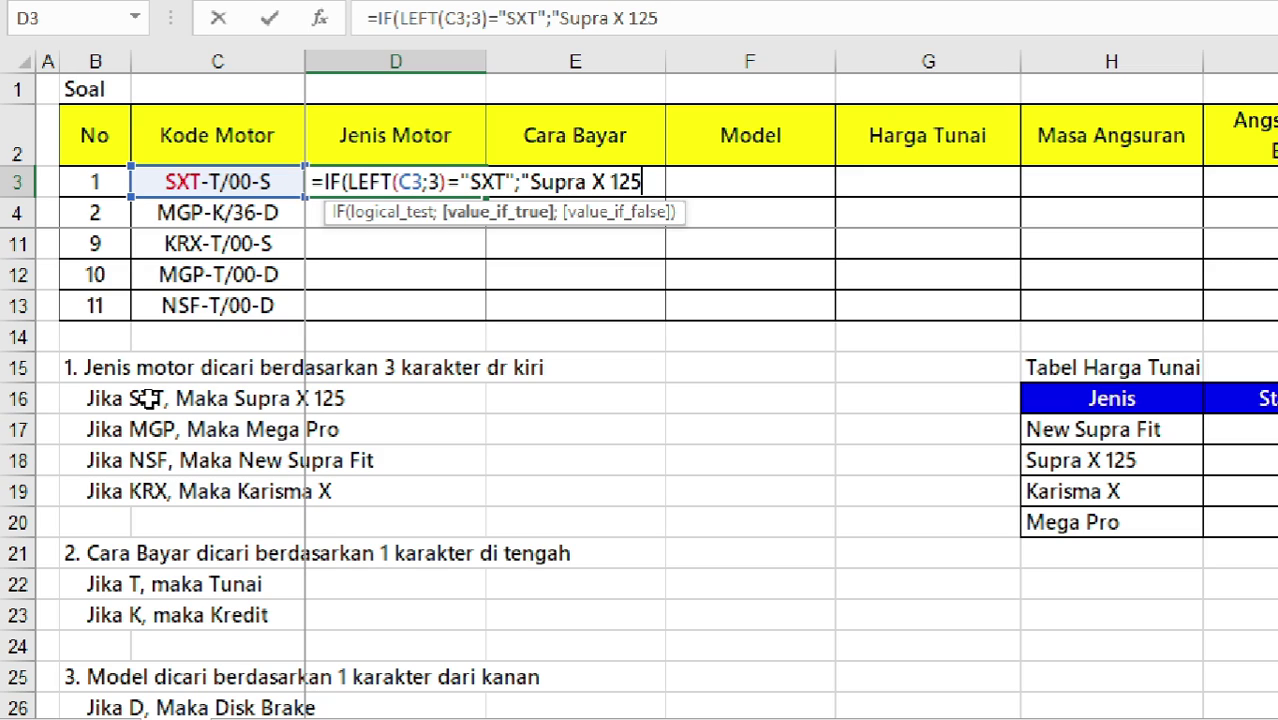
type("\";")
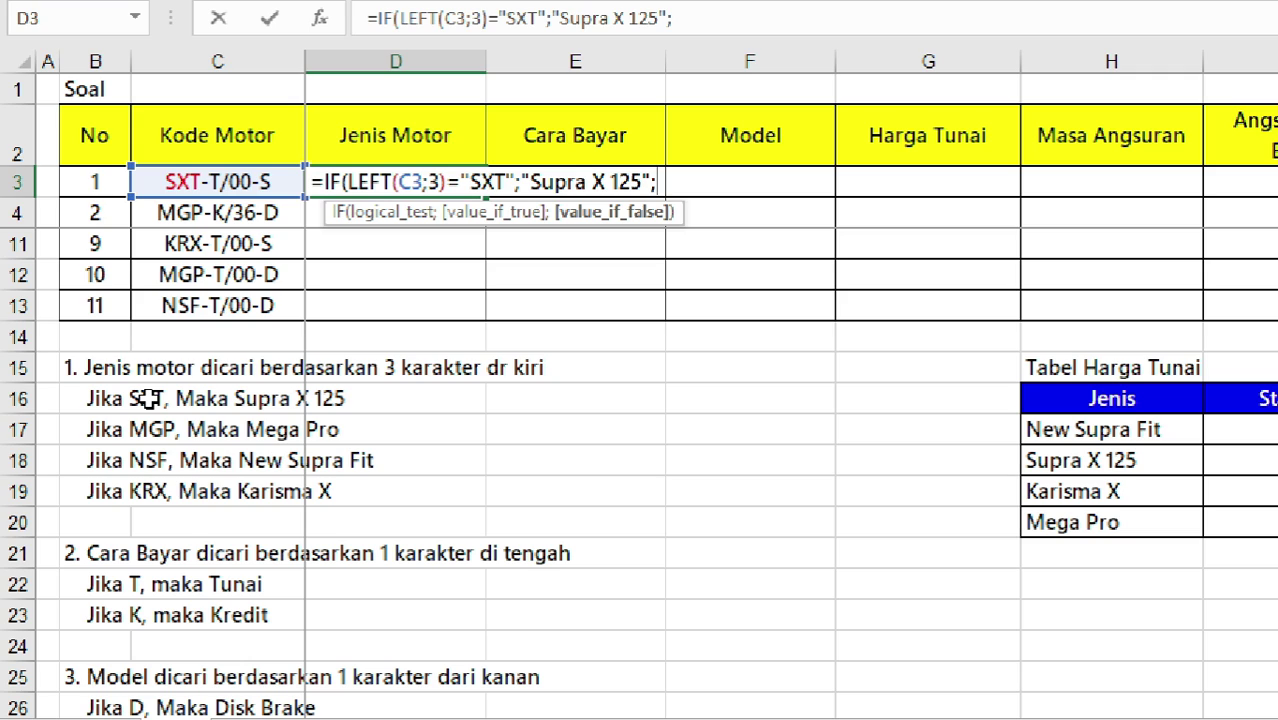
type("IF")
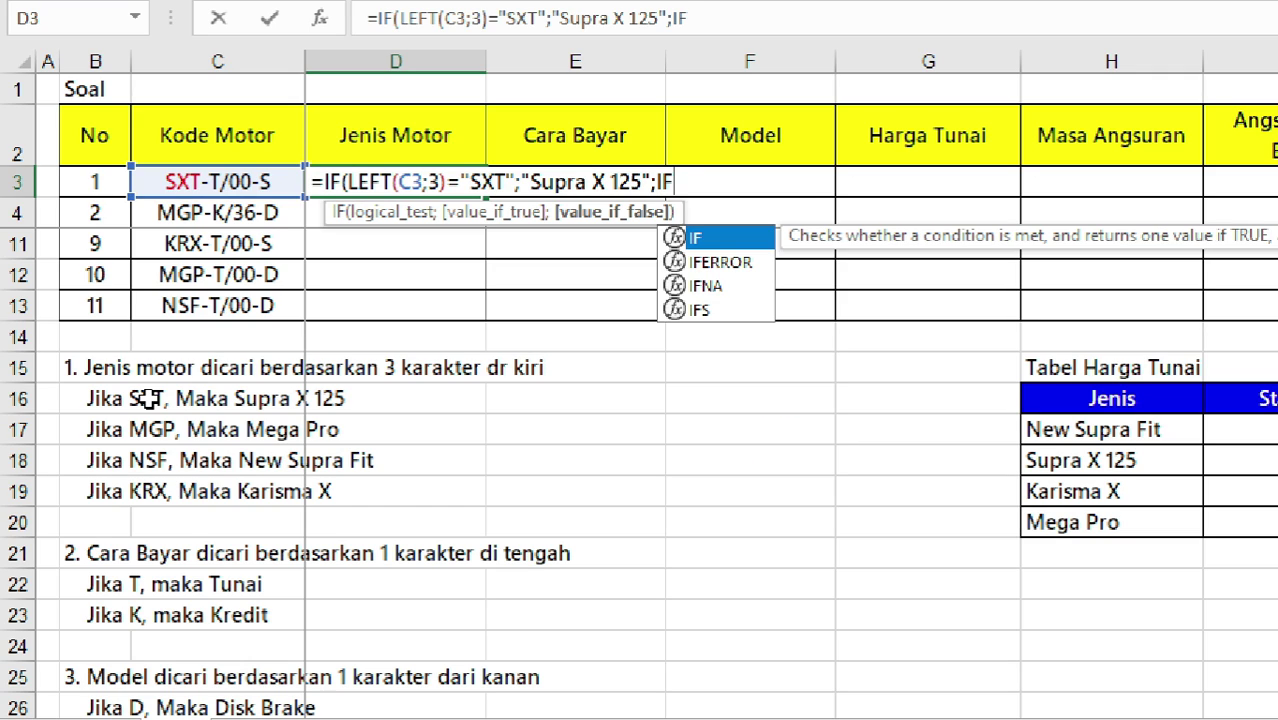
type("(")
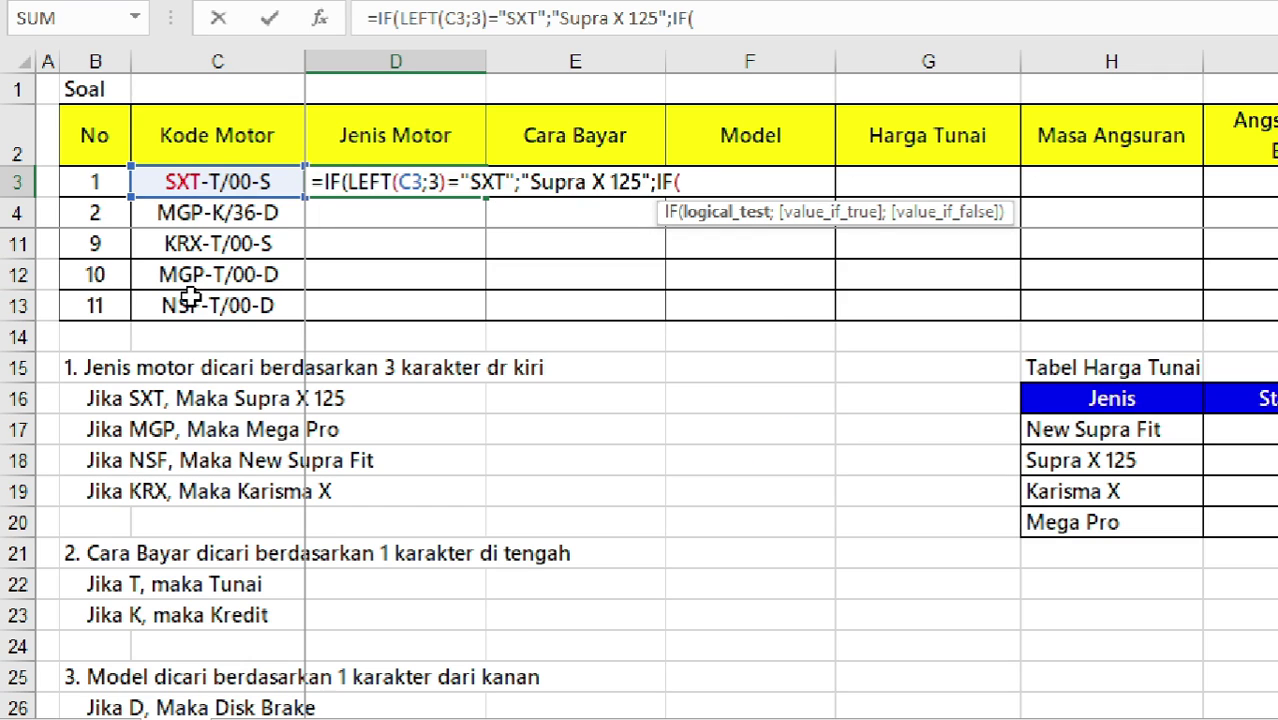
type("LEFT(")
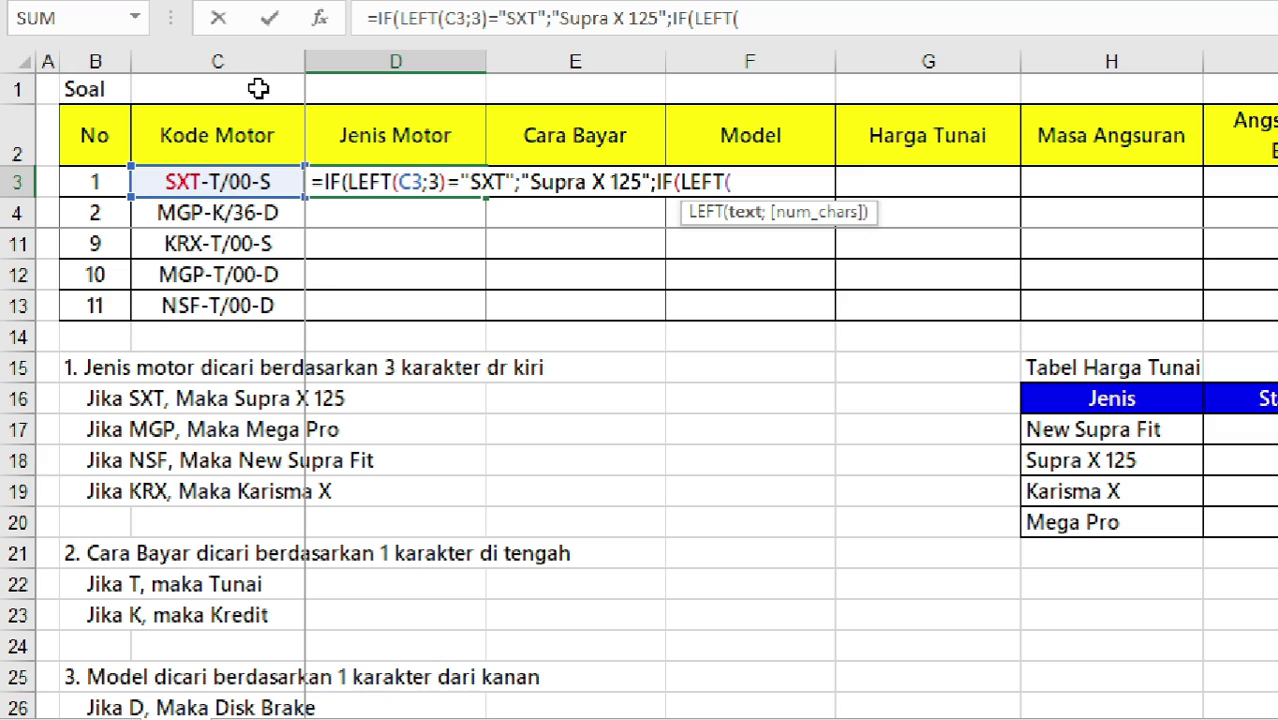
Add the nested test LEFT(C3;3)="MGP" returning "Mega Pro", then open the next IF(LEFT(
left_click(222, 183)
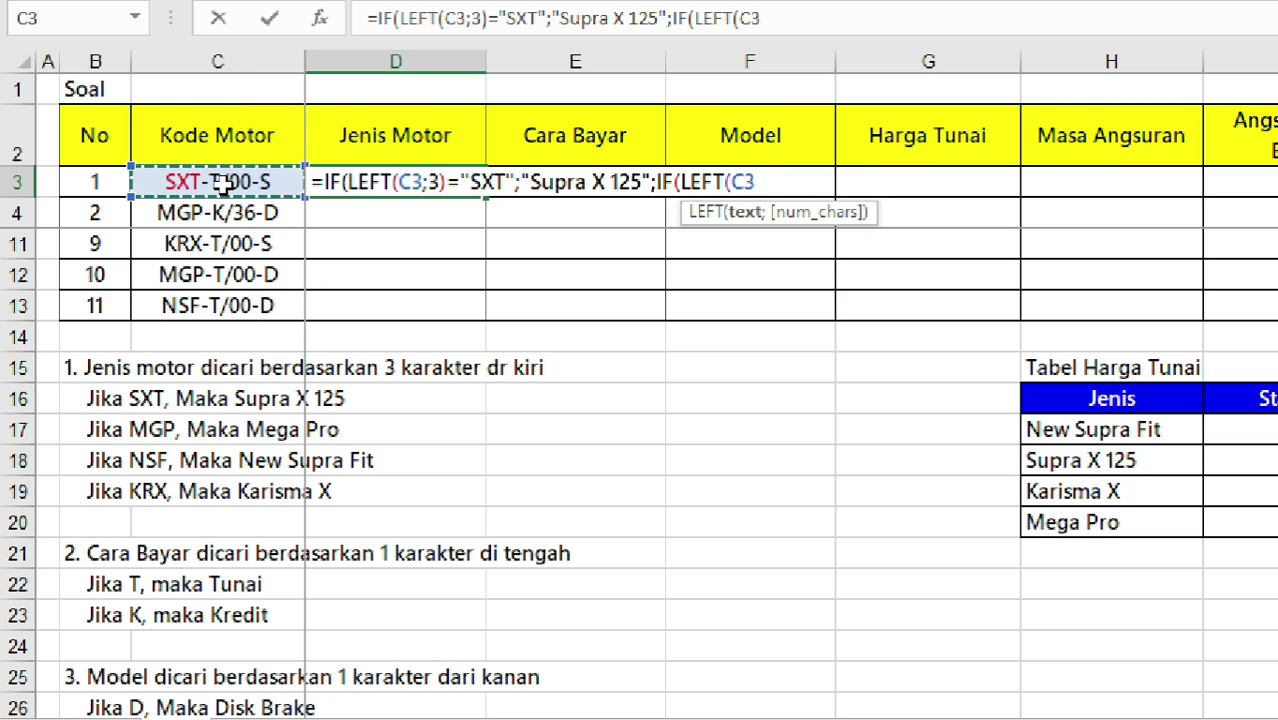
type(";3")
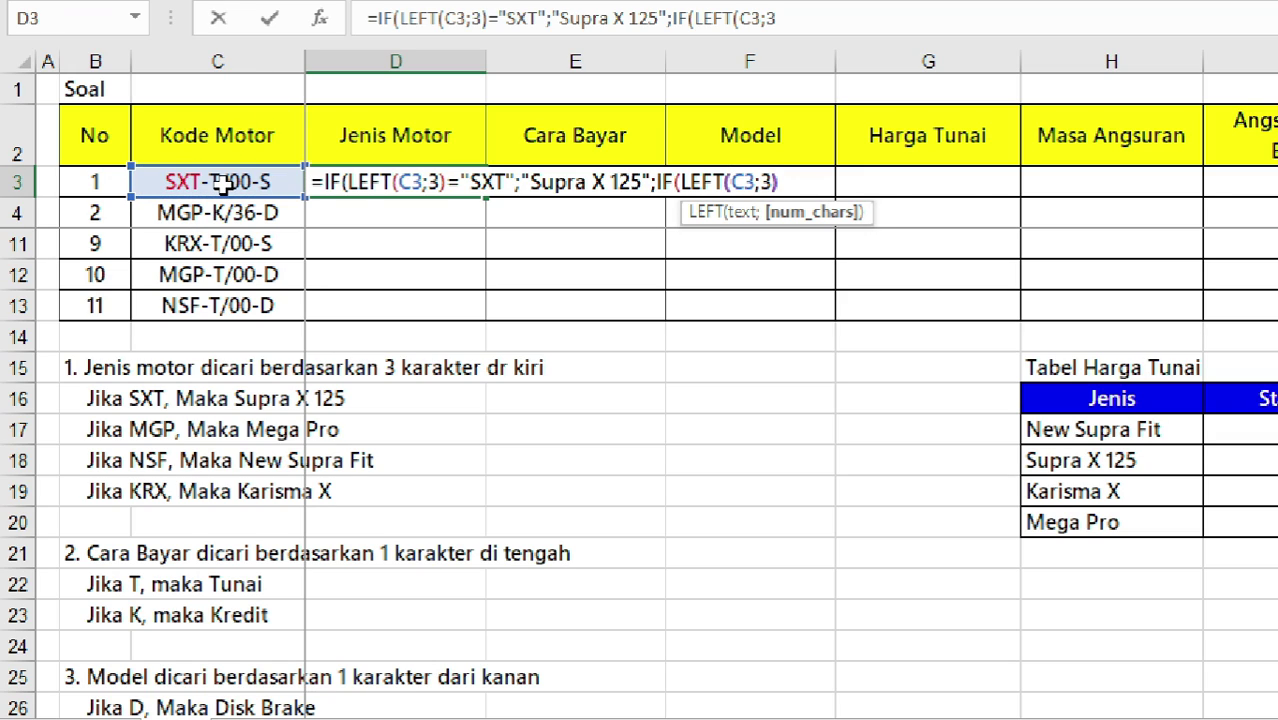
type(")=")
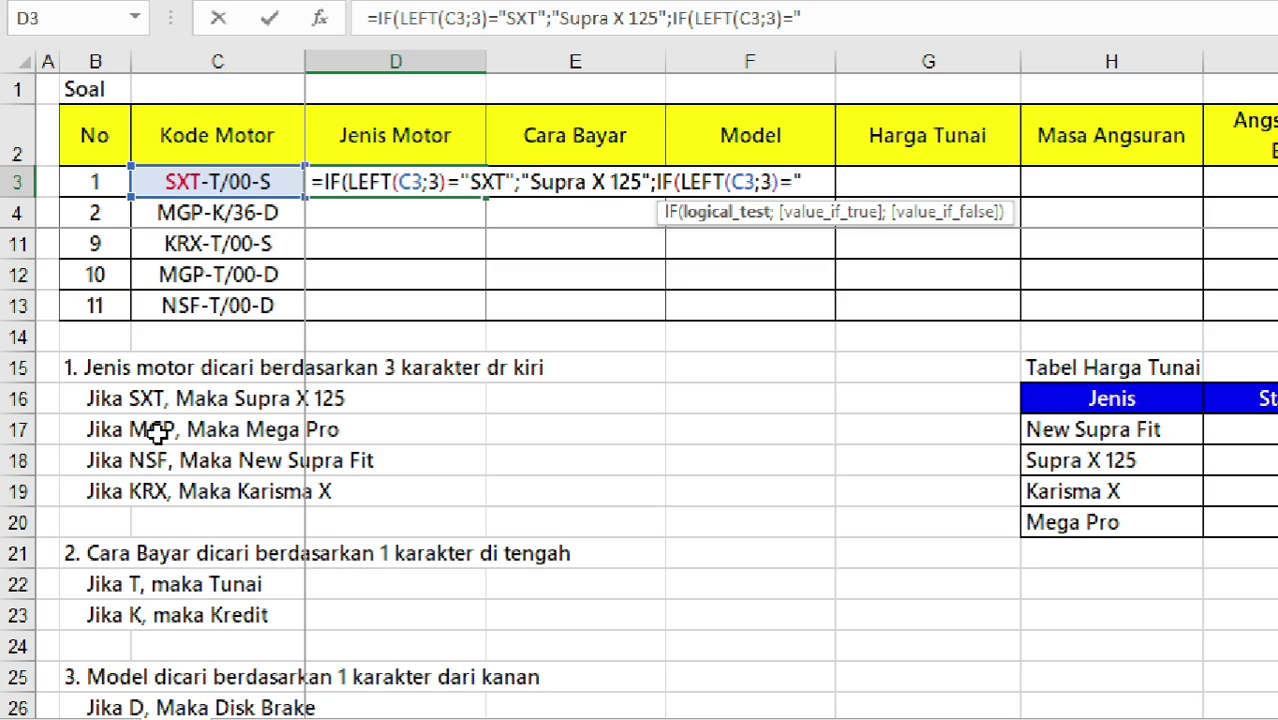
type("MGP")
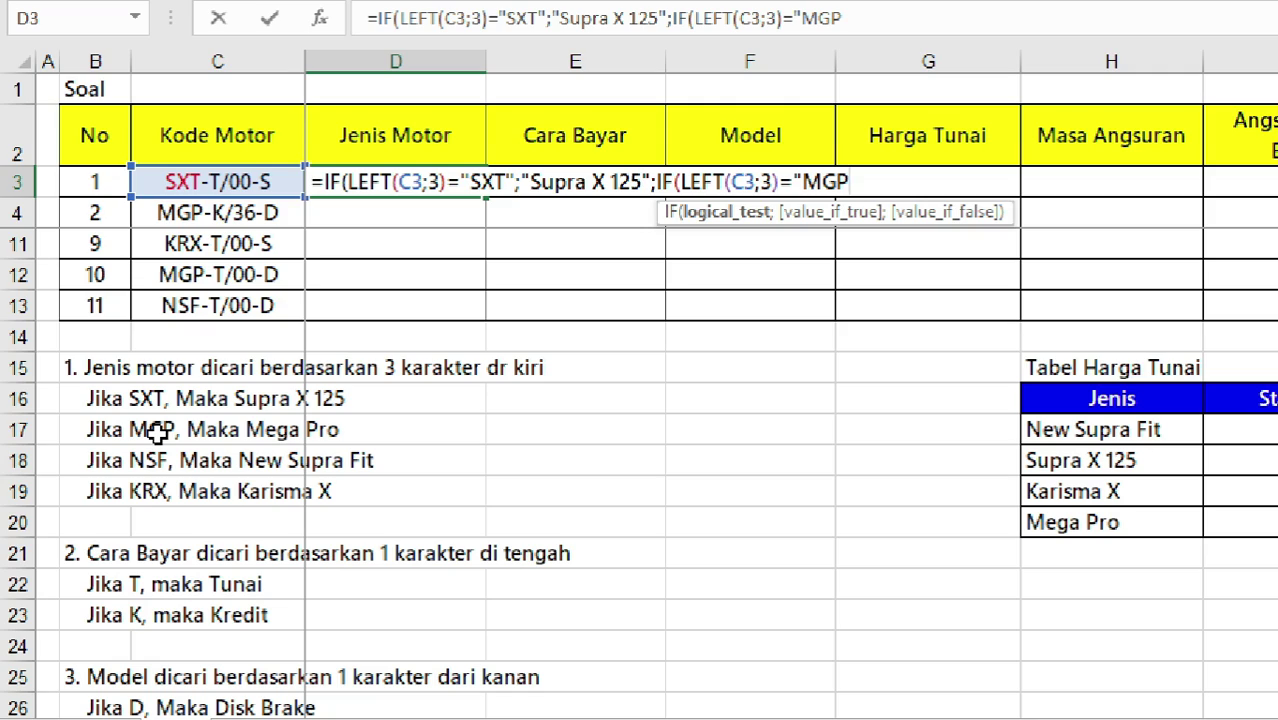
type("\";")
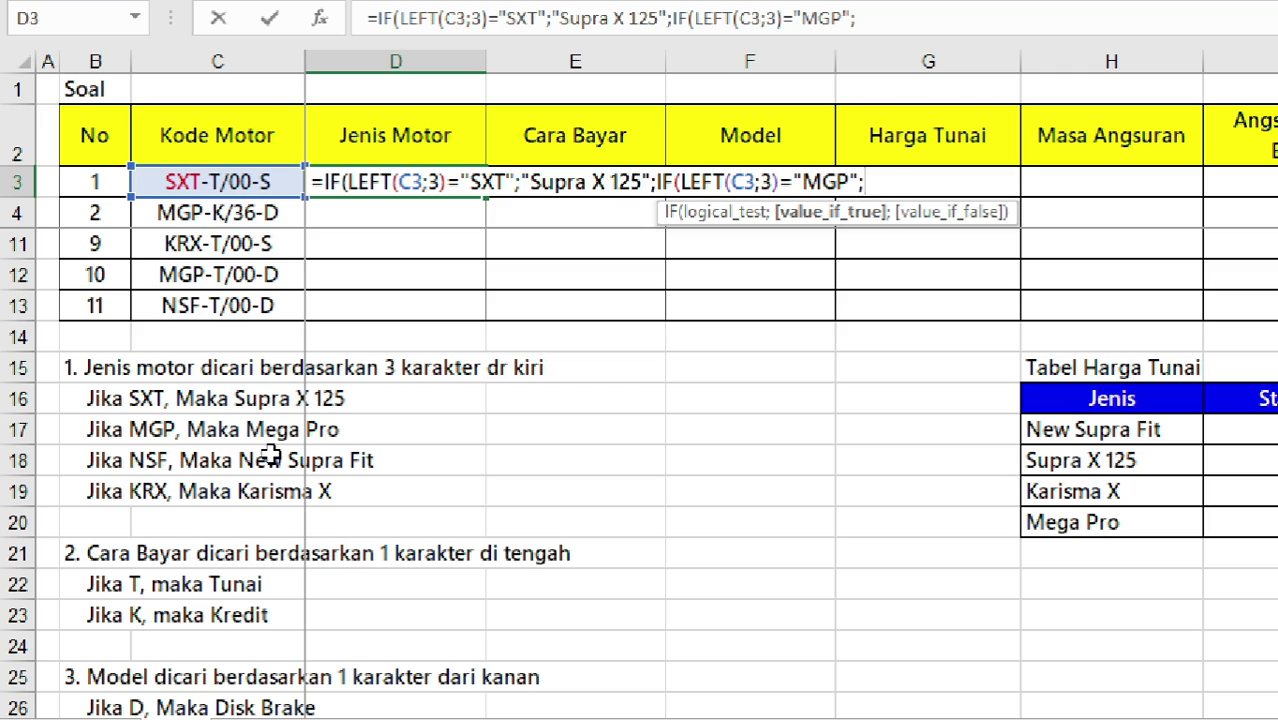
type("\"Me")
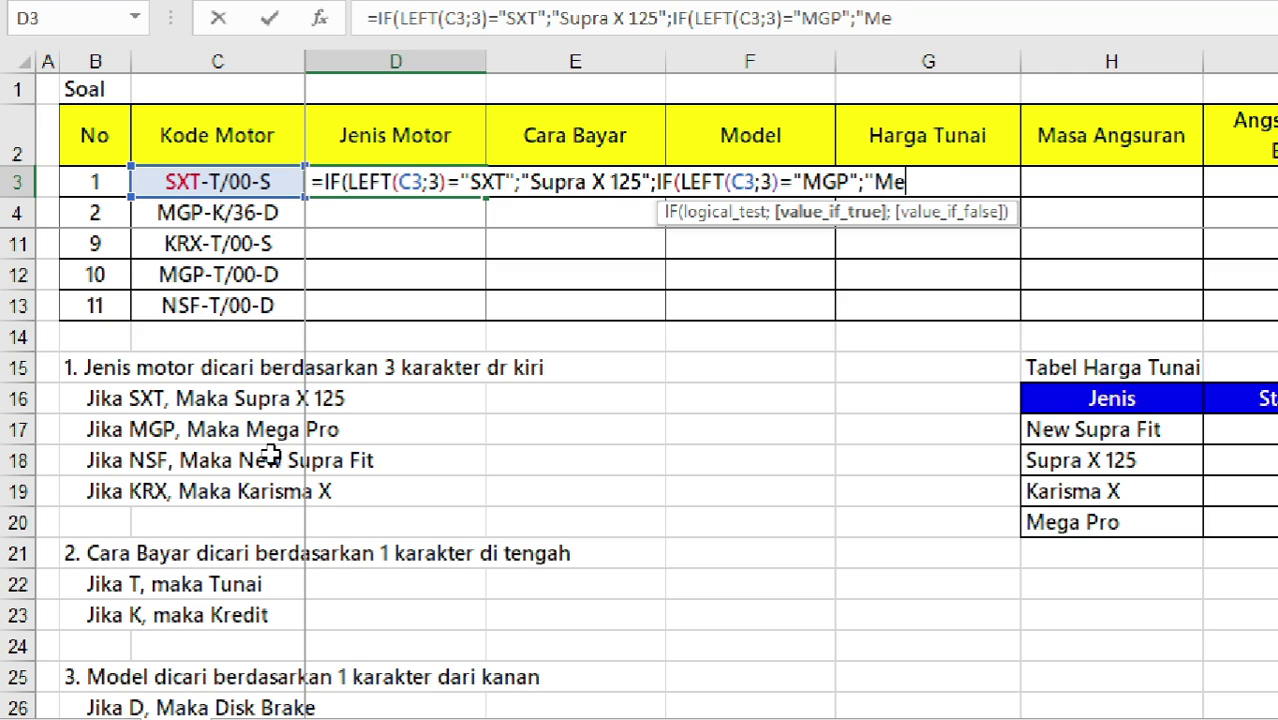
type("ga Pro")
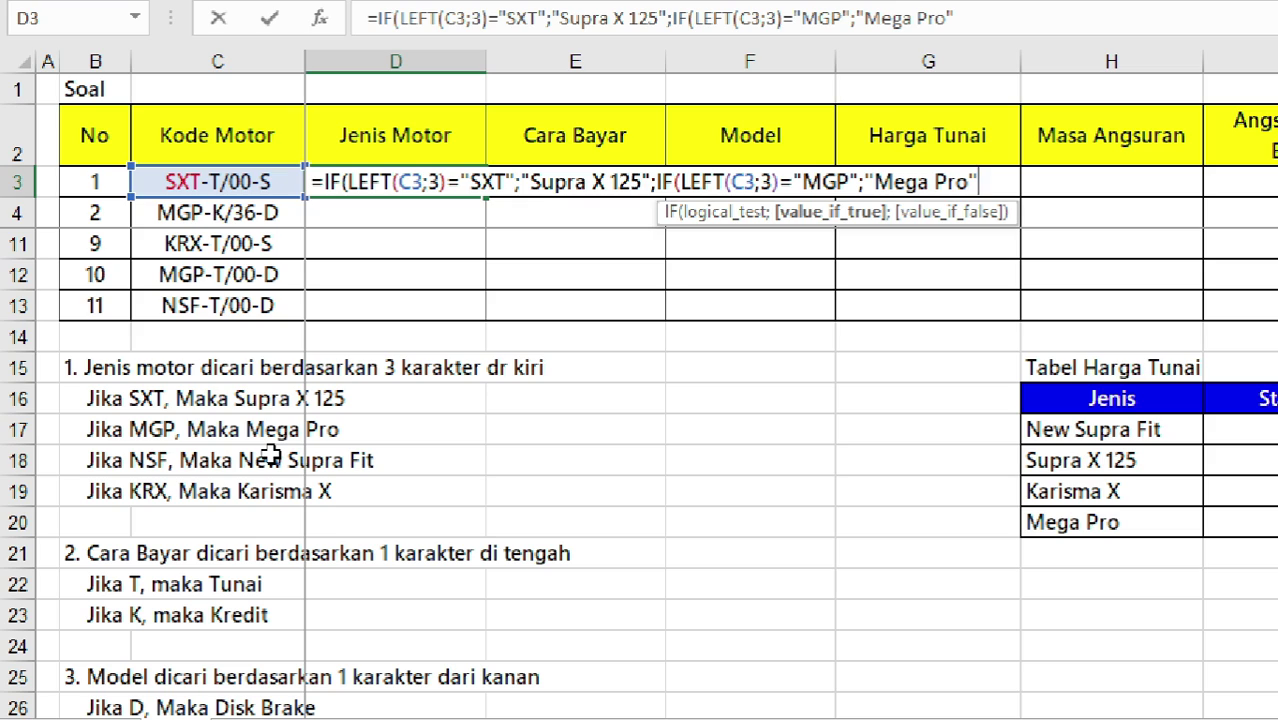
type(";I")
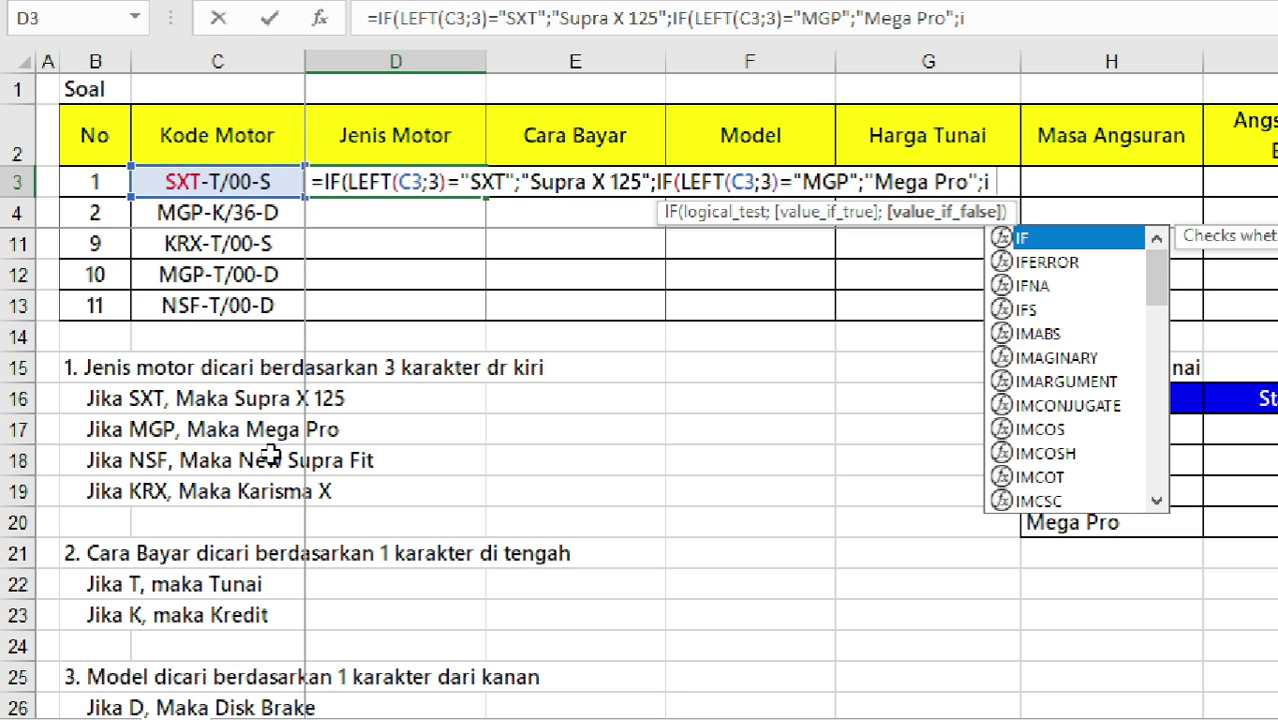
type("F(")
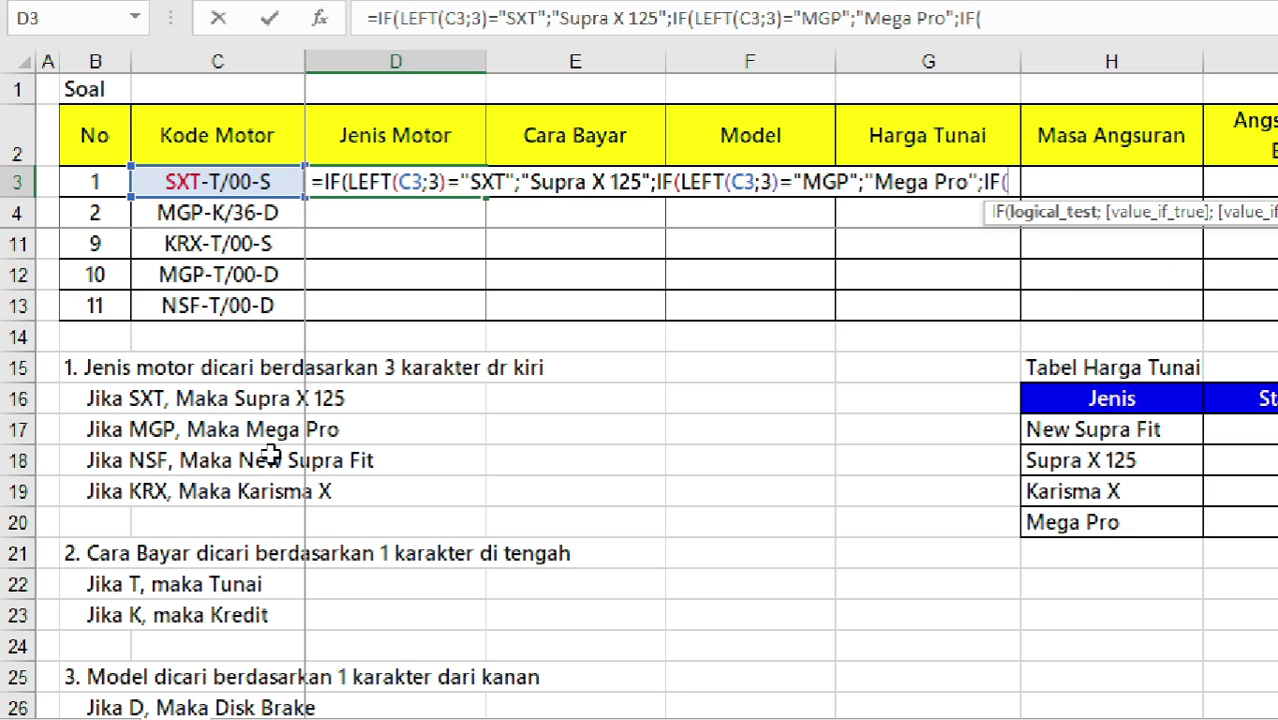
type("left(")
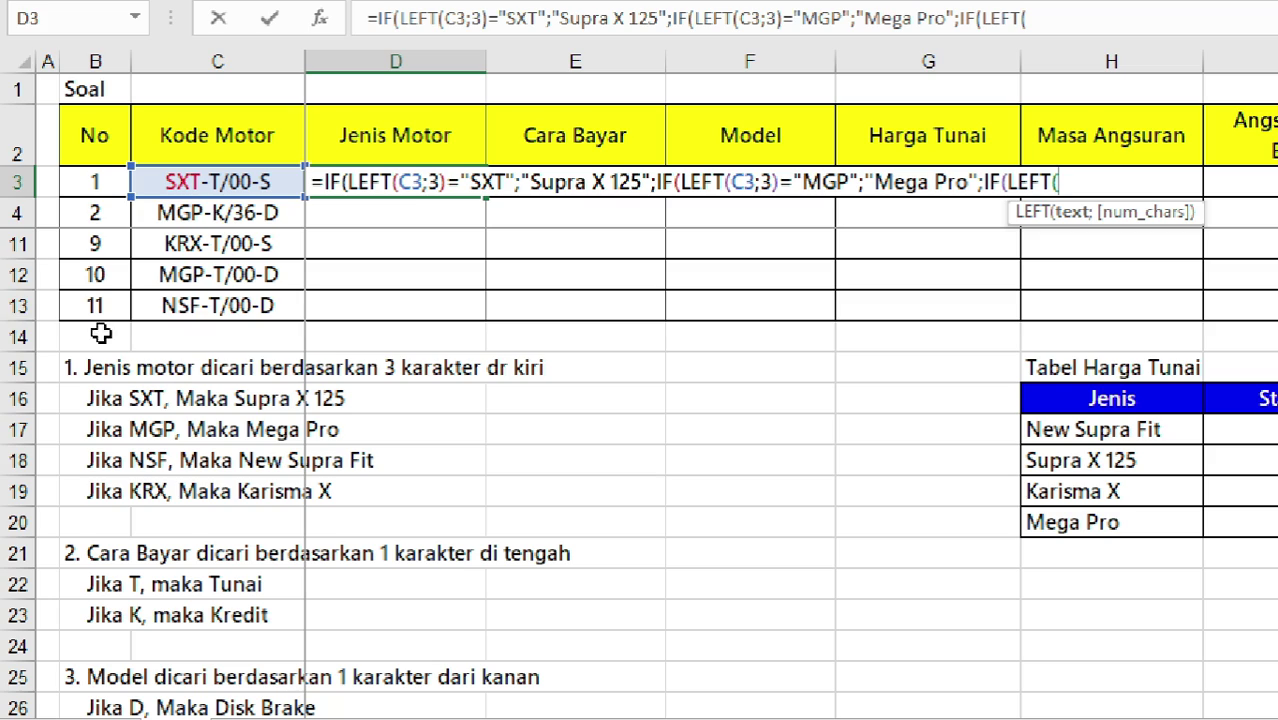
Add the third condition LEFT(C3;3)="NSF" and begin its "New Supra Fit" result
left_click(252, 180)
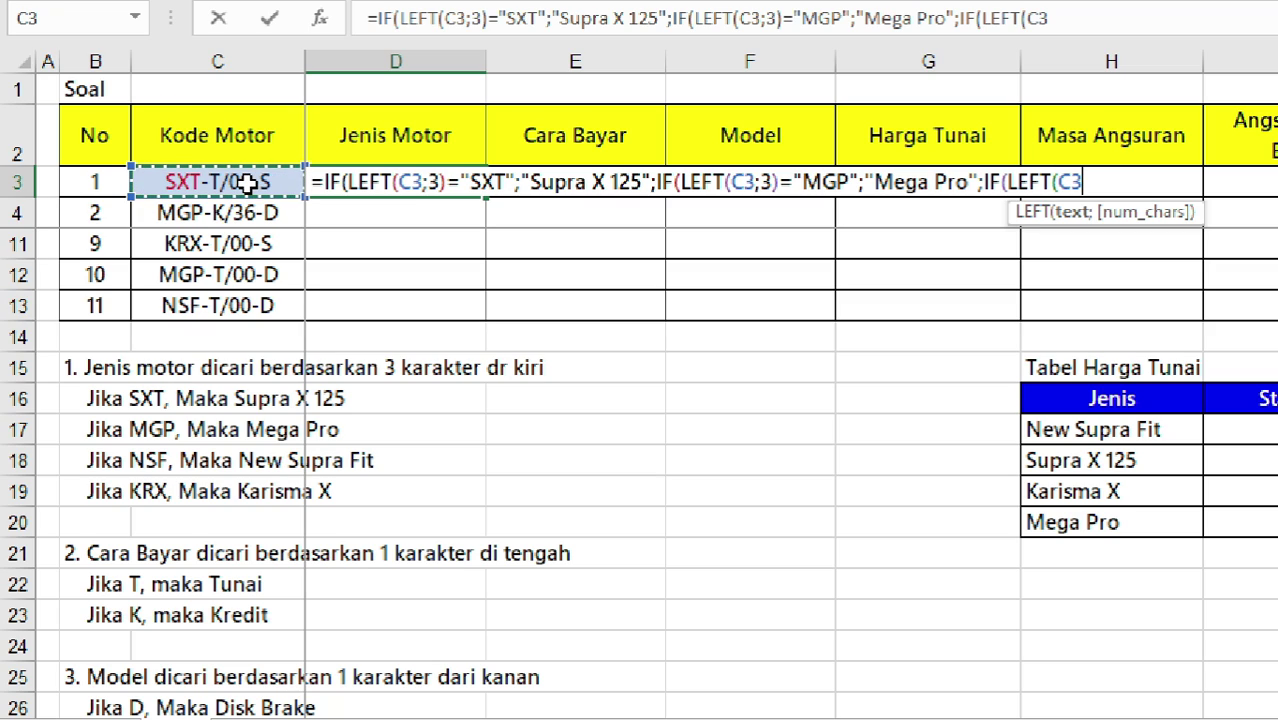
type(";3")
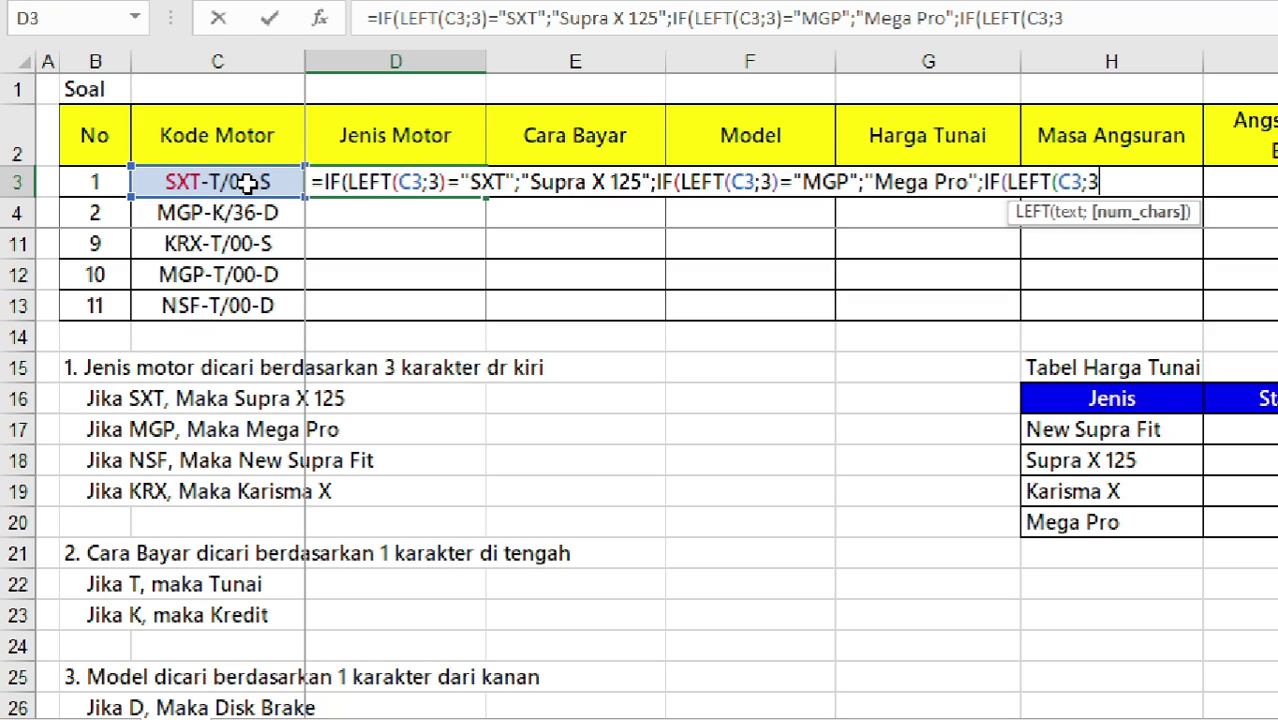
type(")=")
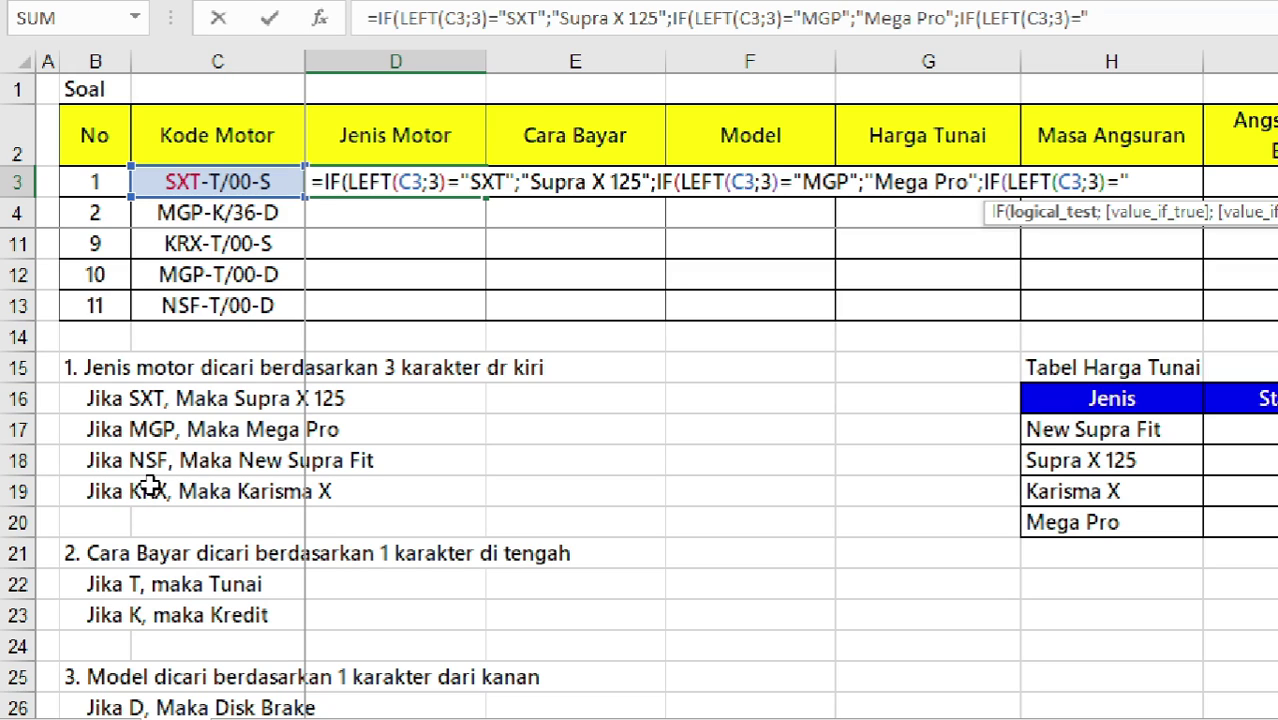
type("NSF\"")
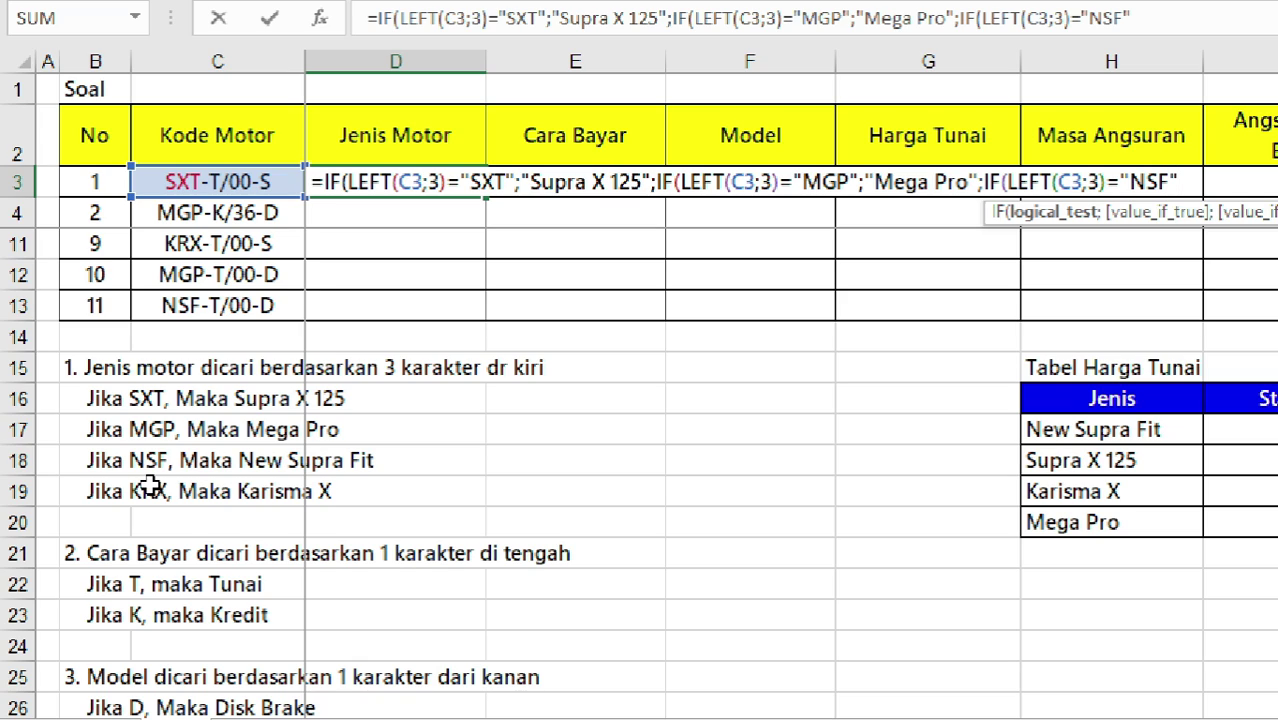
type(";")
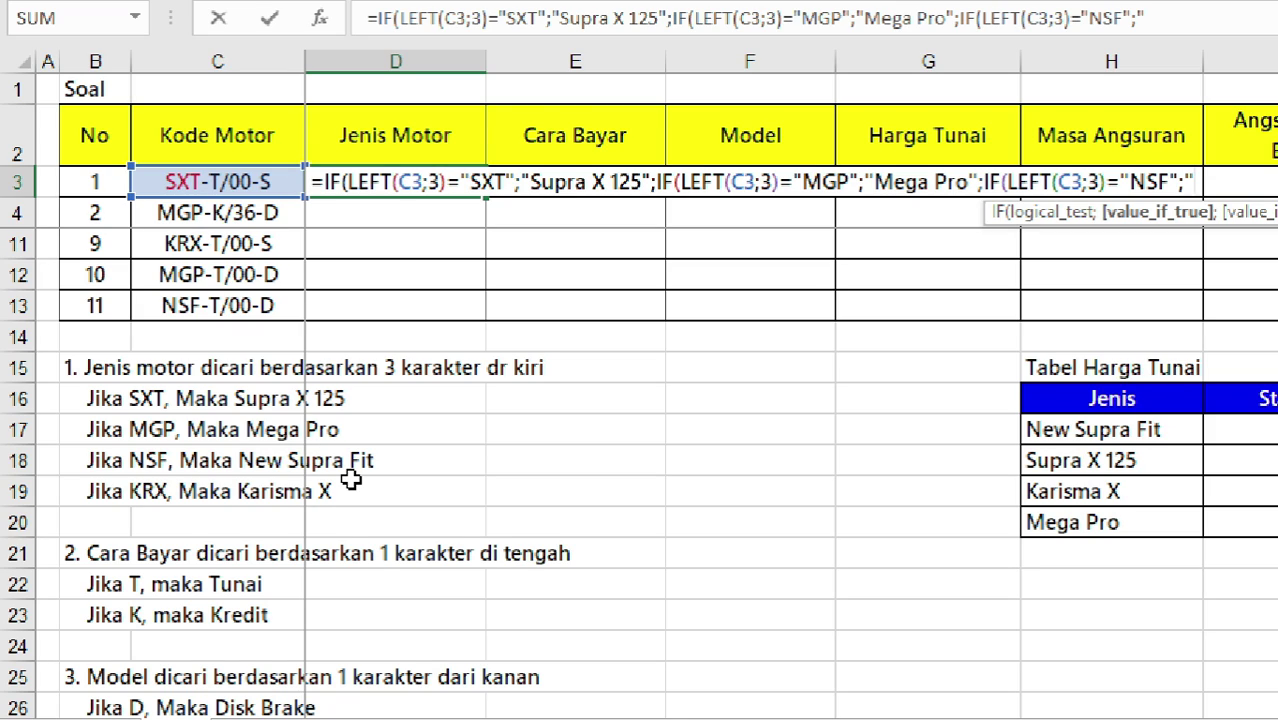
type("New S")
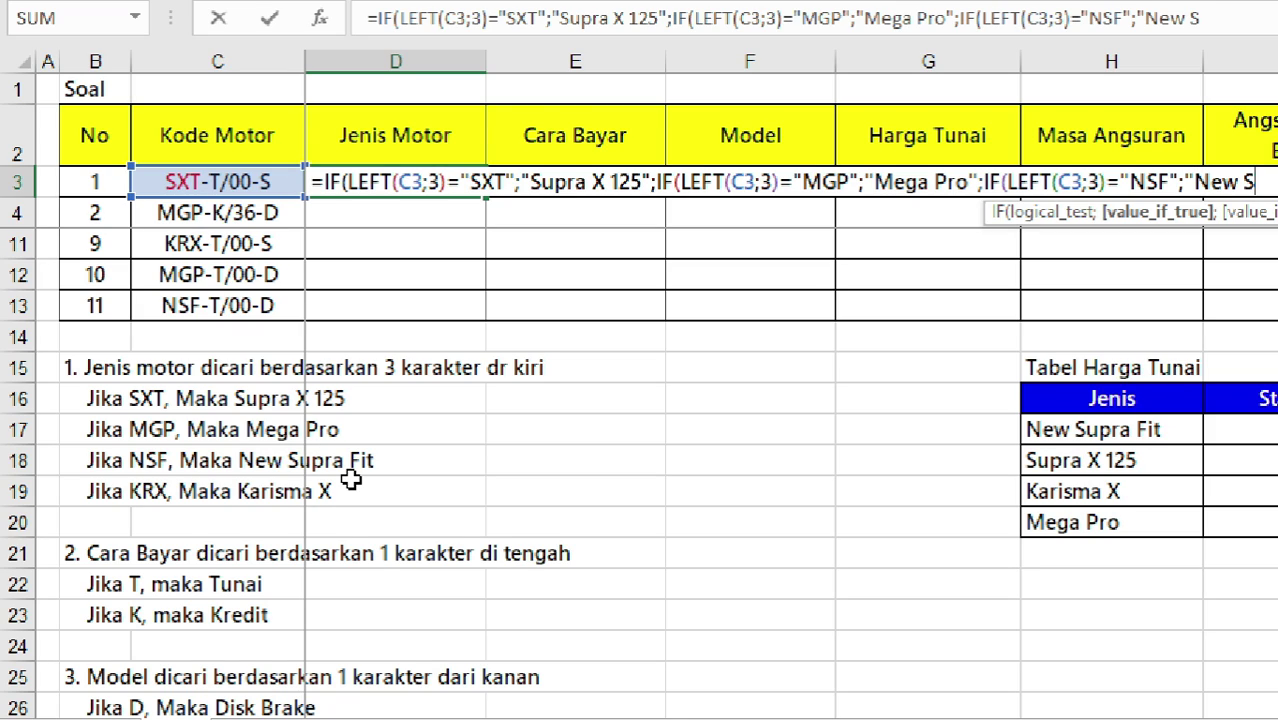
type("upra Fit\"")
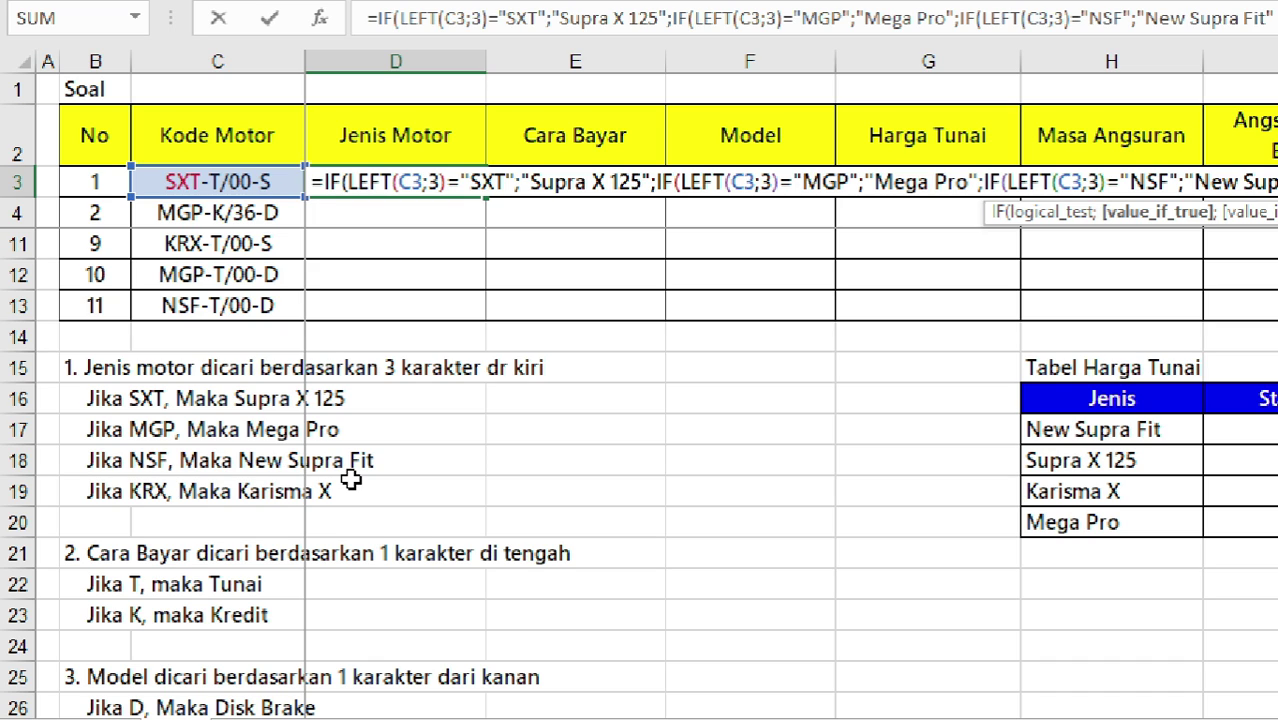
Finish the D3 formula with "Karisma X" as the fallback, close three parentheses, and commit it
scroll(1150, 330, "right", 3)
scroll(1200, 300, "right", 2)
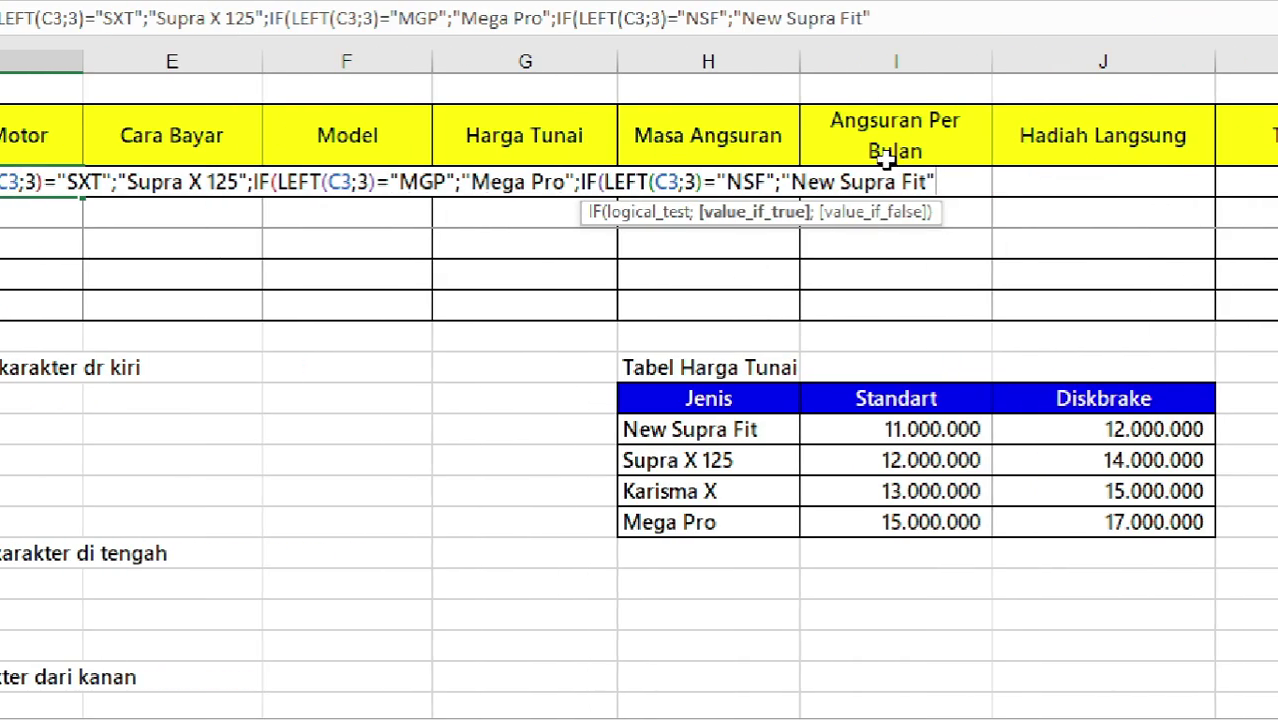
type(";")
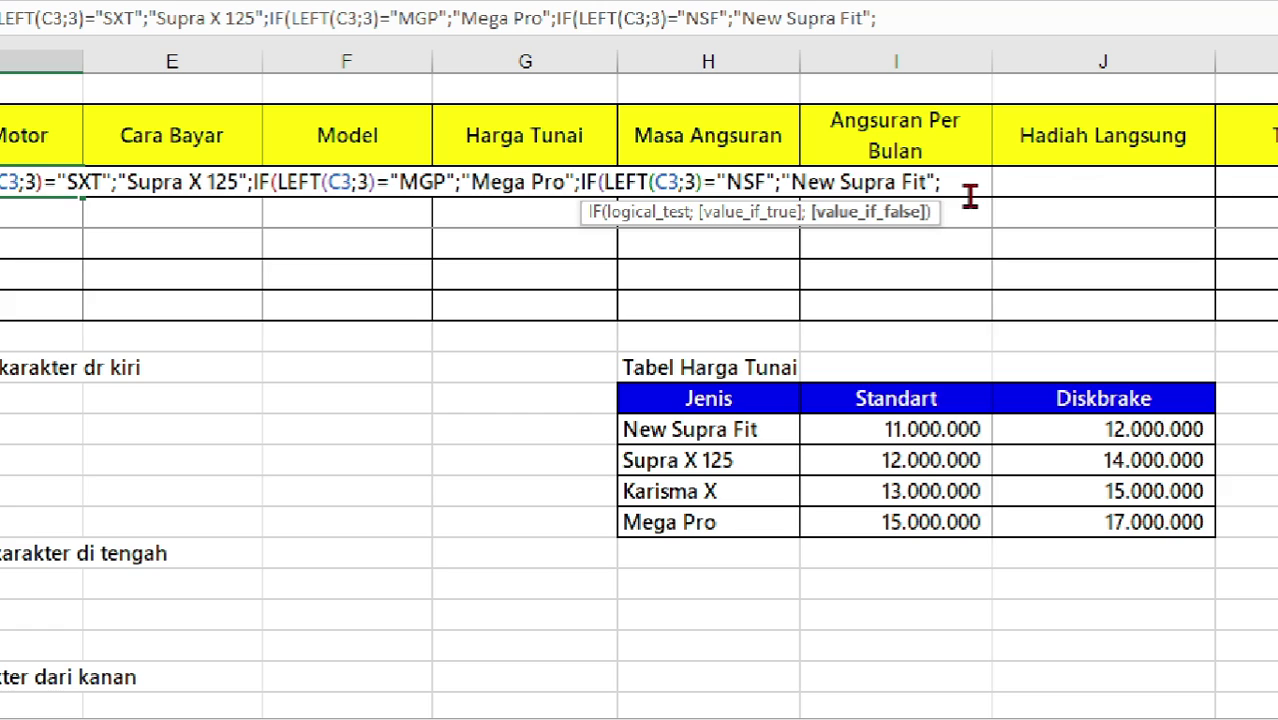
scroll(221, 192, "left", 5)
type("\"K")
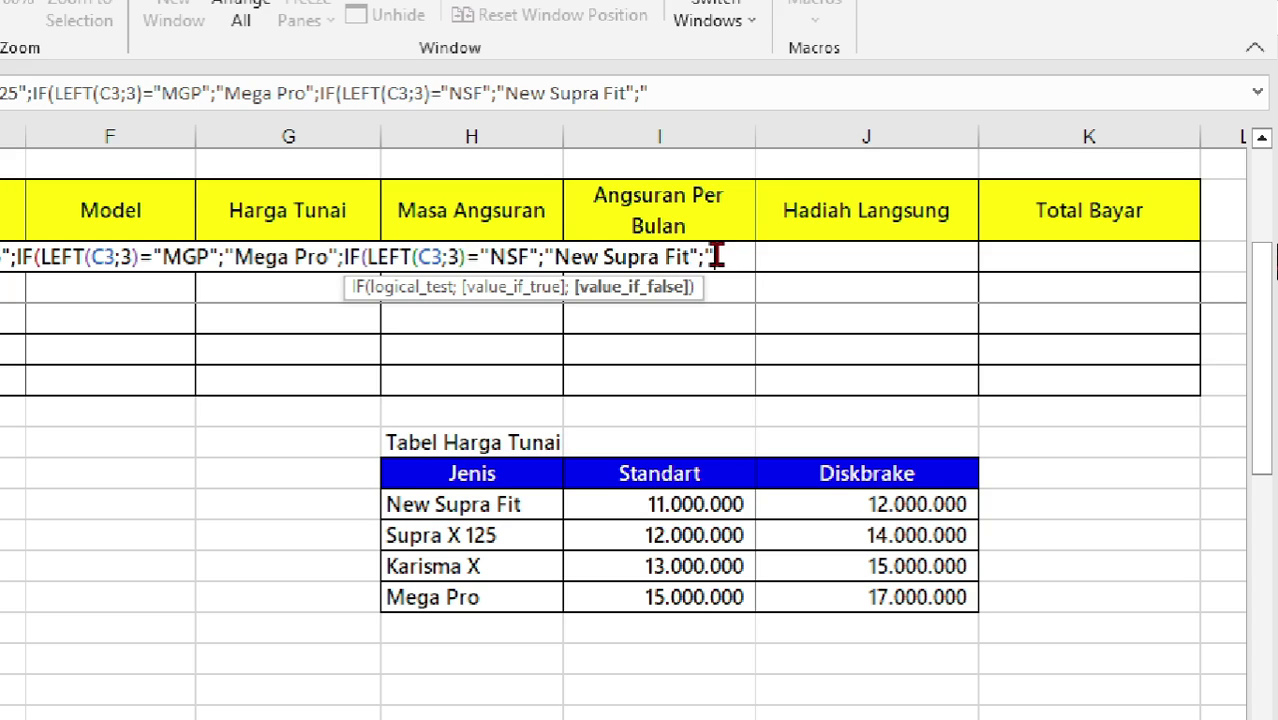
type("aris")
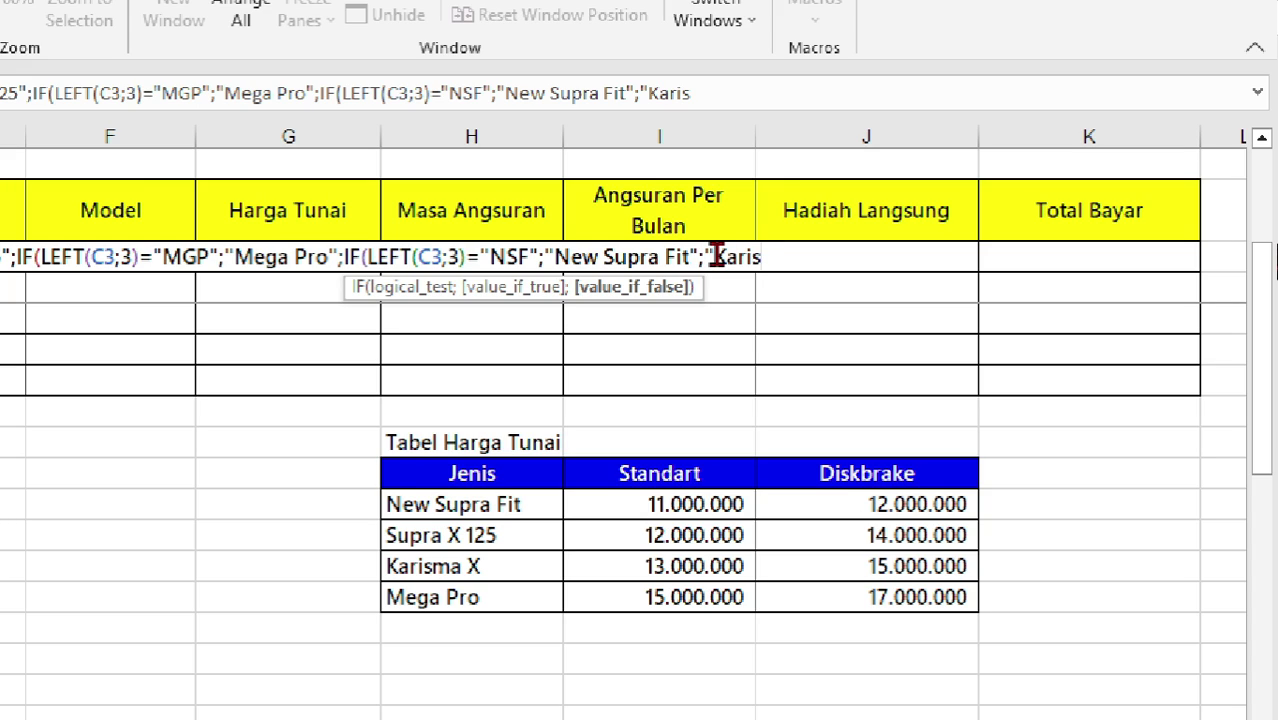
type("ma X")
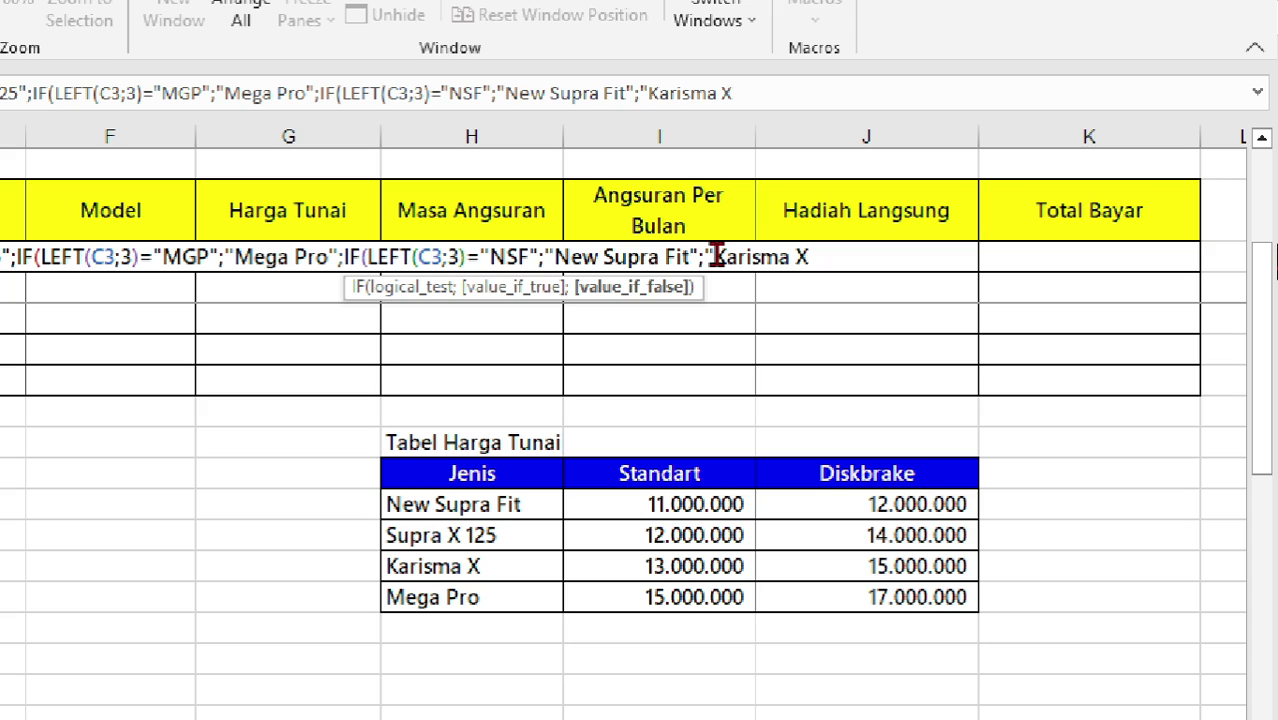
type("\")")
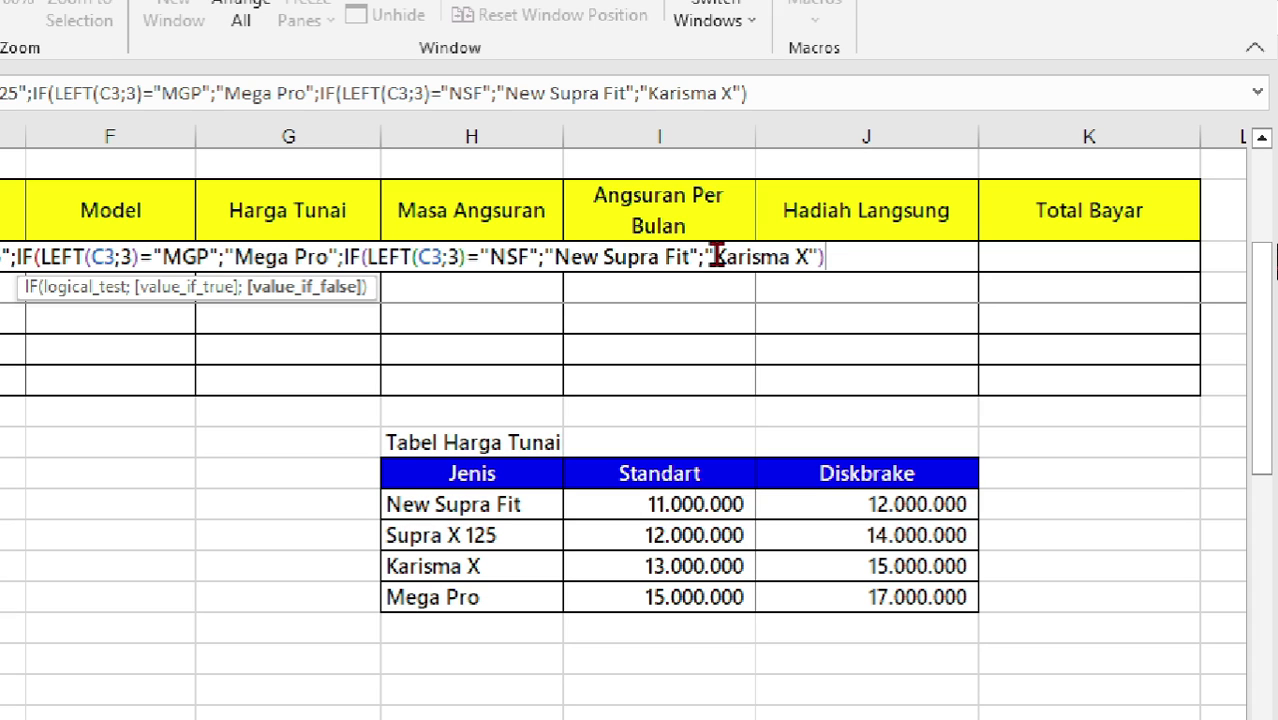
type(")")
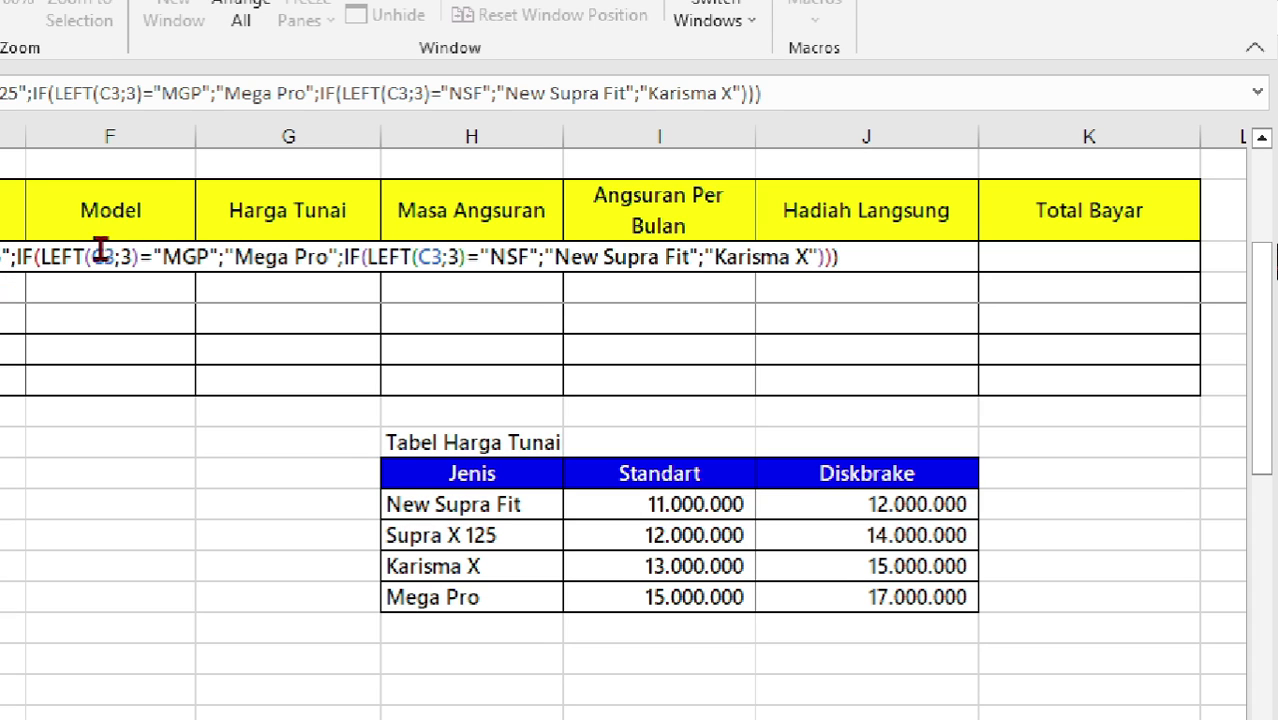
key("Left")
key("Left")
key("Left")
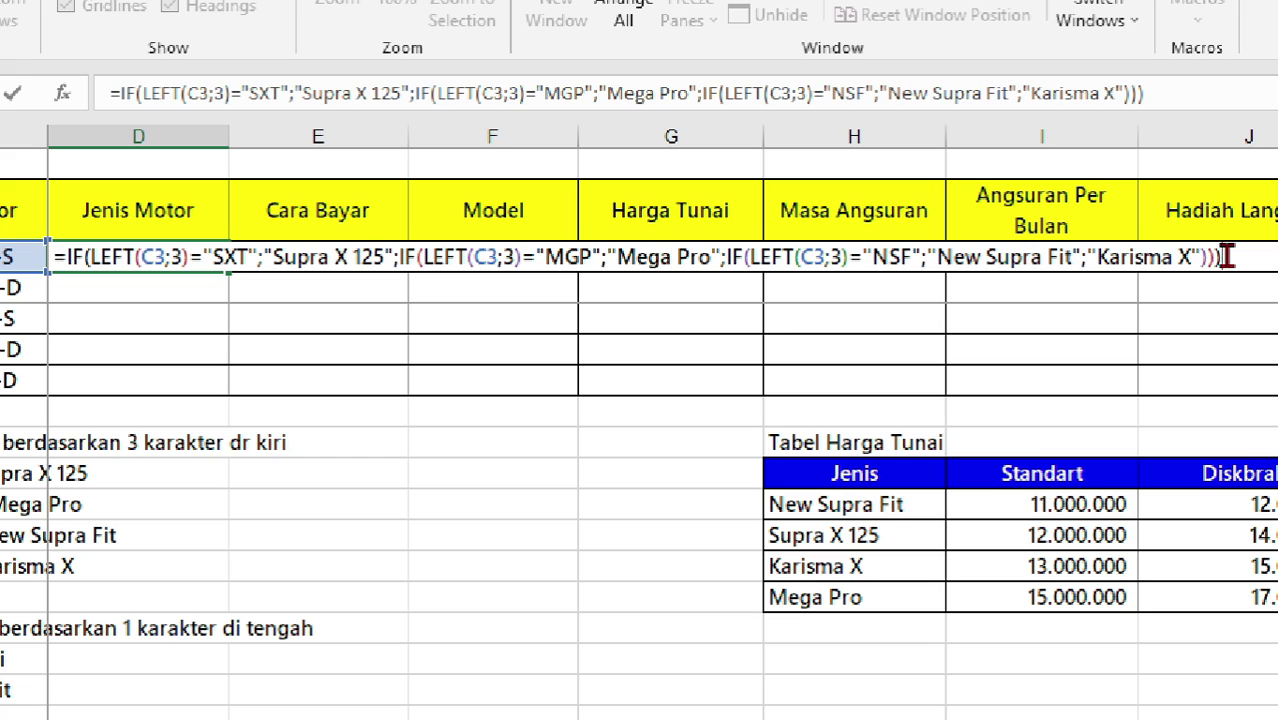
key("ctrl+Return")
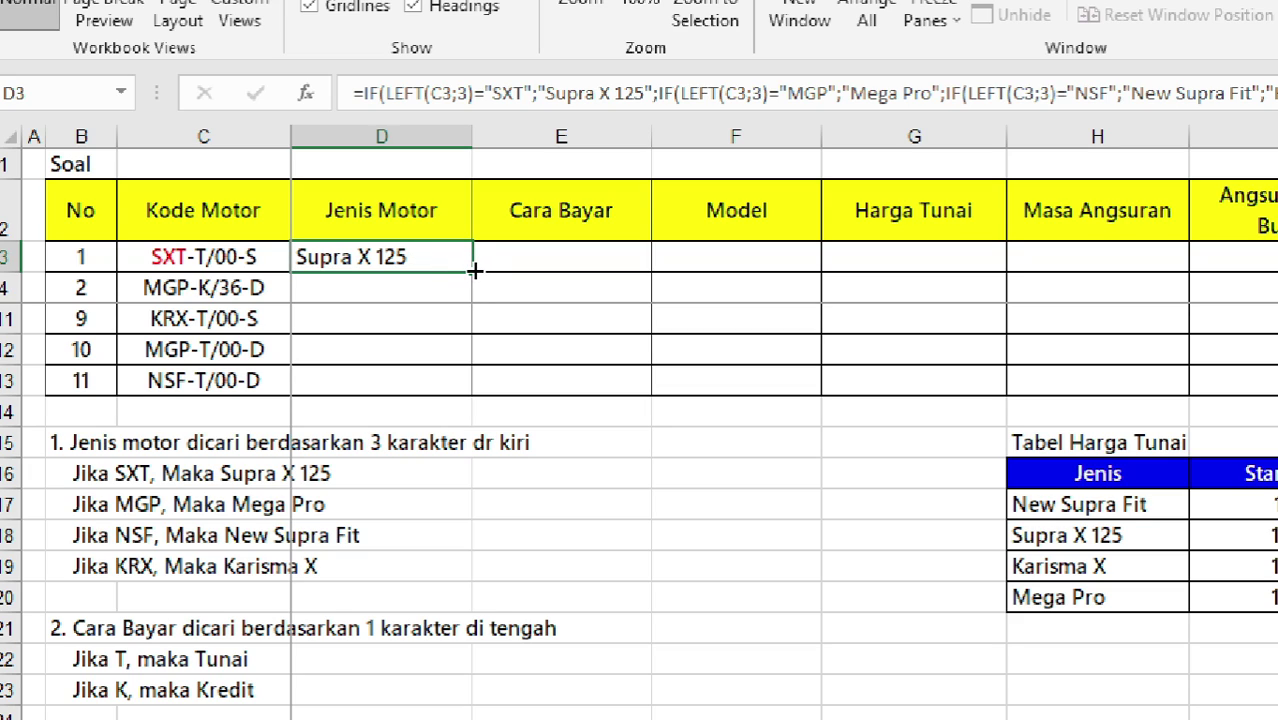
Autofill the Jenis Motor formula from D3 down to D13 and spot-check the copy in D6
double_click(474, 270)
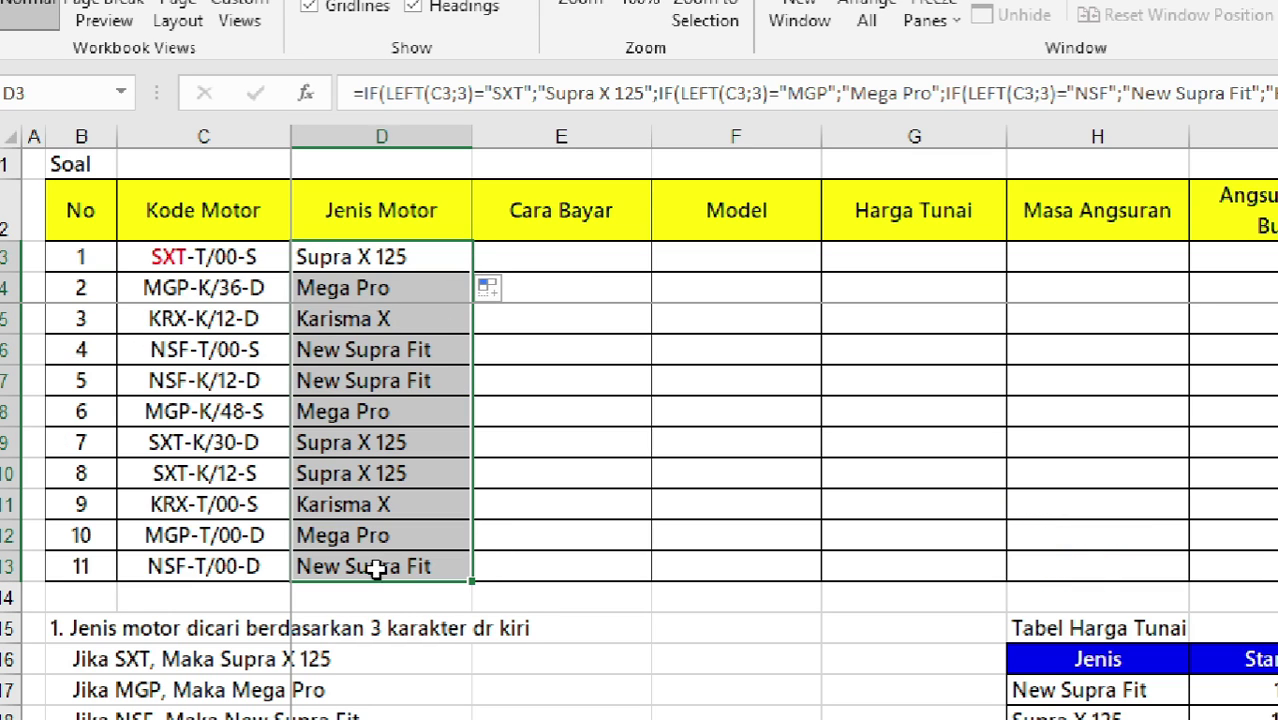
mouse_move(376, 566)
left_mouse_down()
mouse_move(381, 257)
mouse_move(375, 566)
left_mouse_up()
left_click(371, 347)
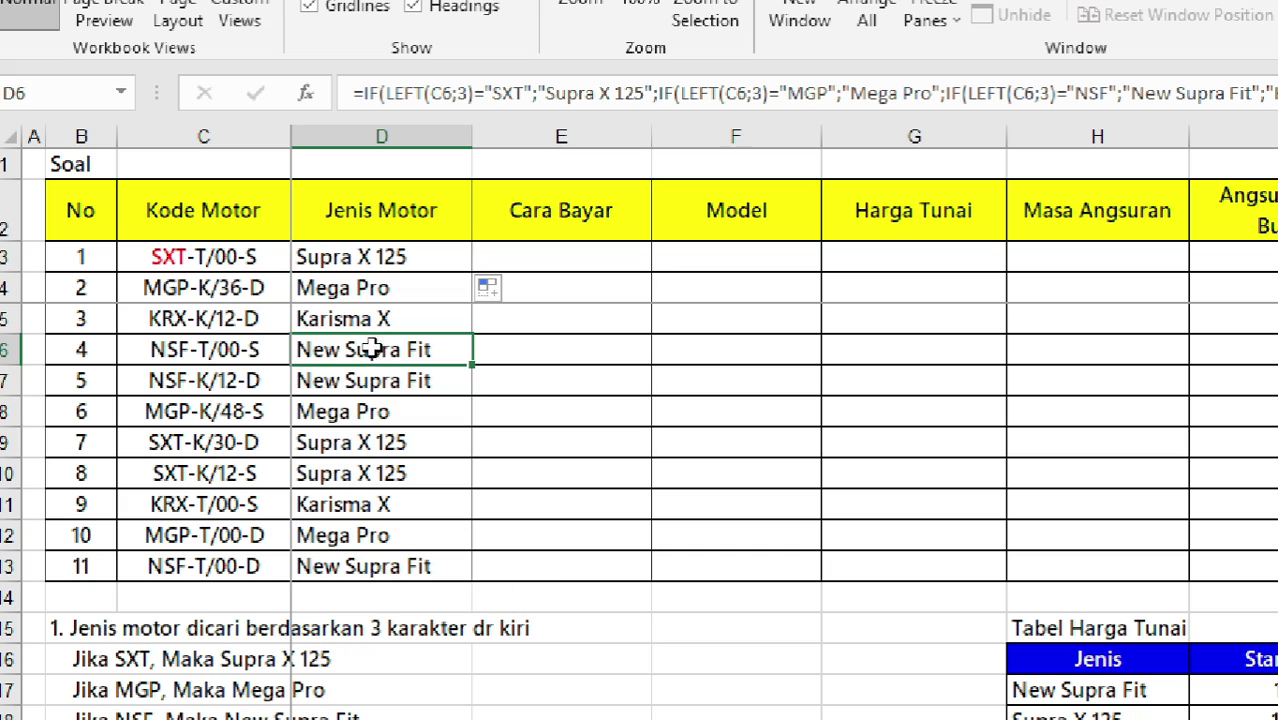
scroll(366, 507, "down", 2)
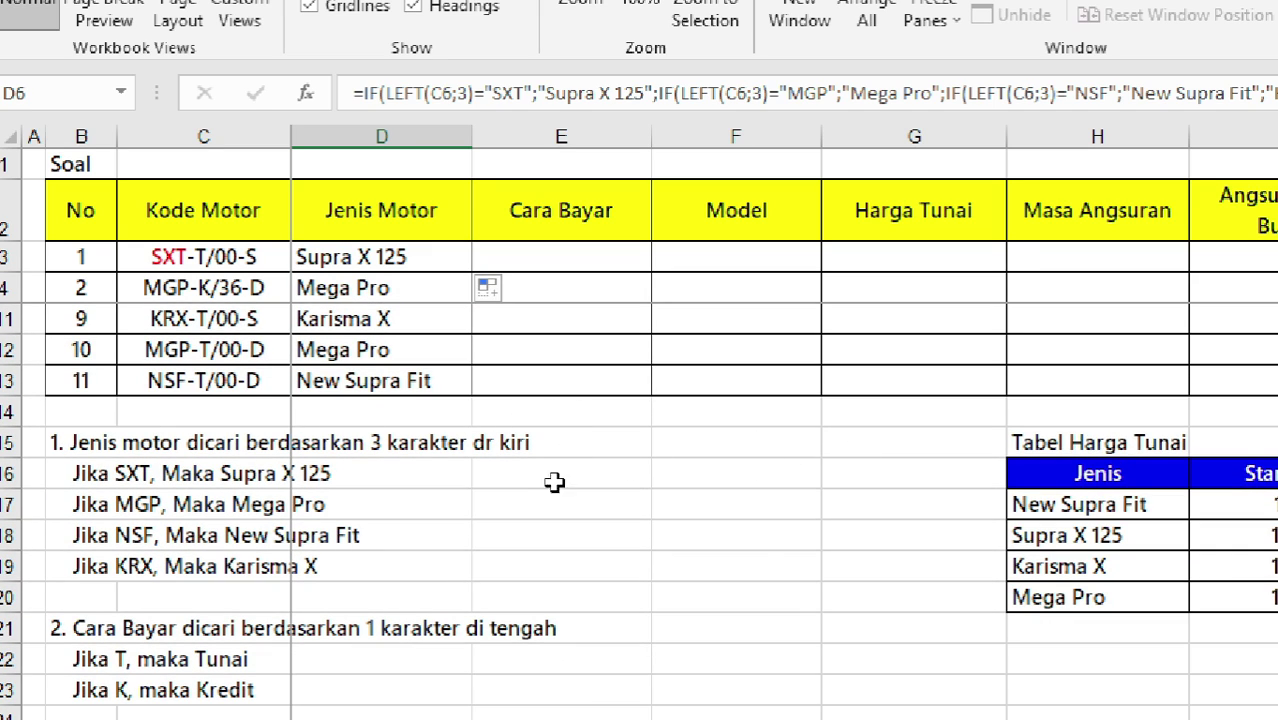
scroll(535, 513, "down", 1)
scroll(535, 513, "down", 2)
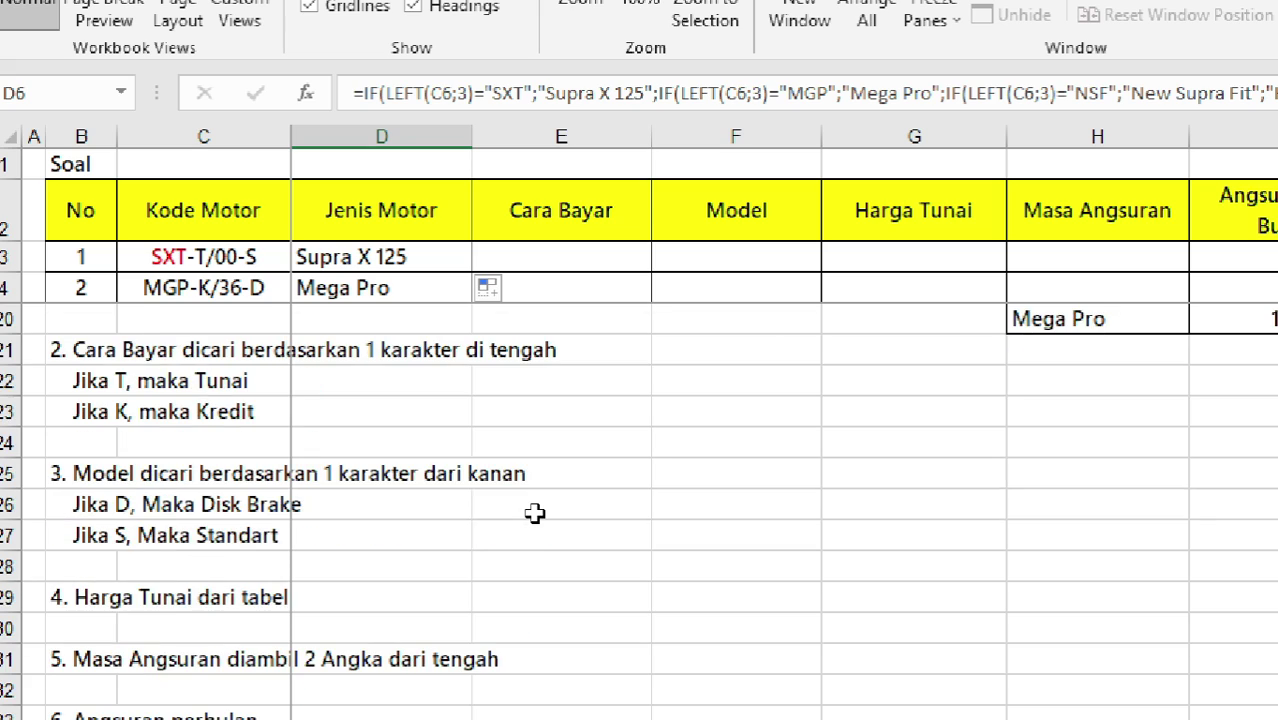
scroll(535, 513, "up", 1)
left_click(92, 442)
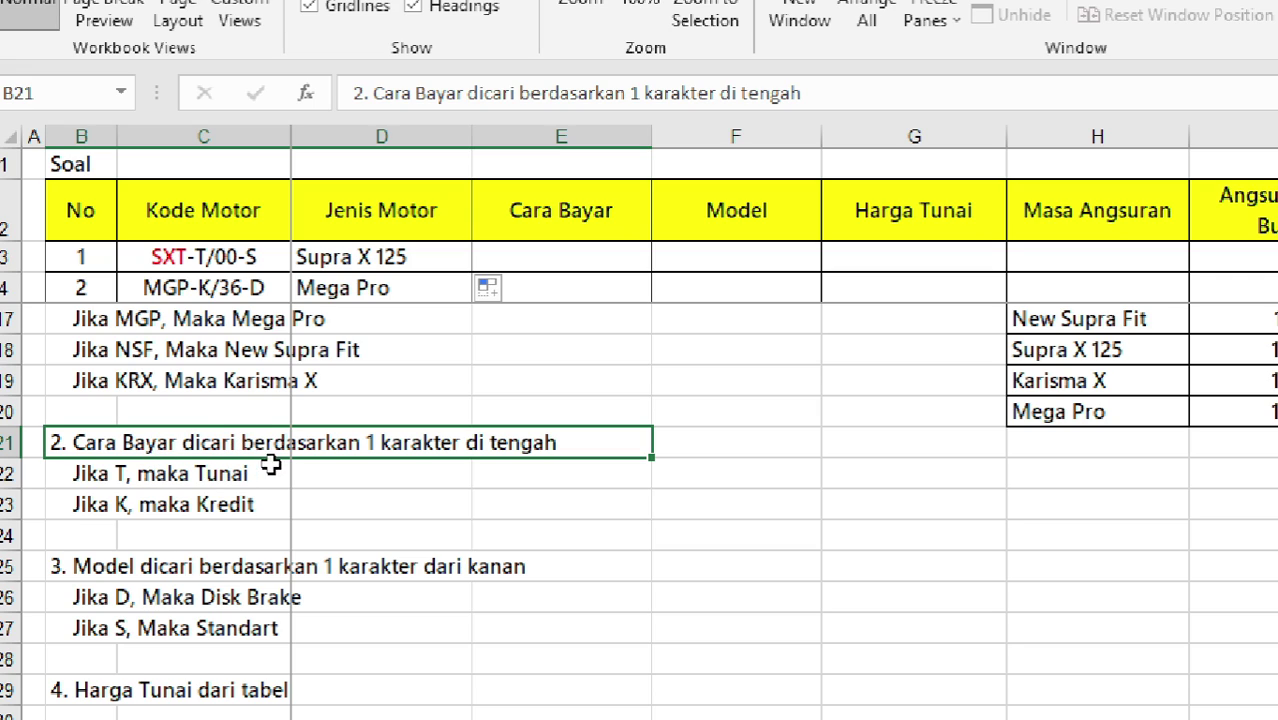
After reviewing the Tunai/Kredit rules, make the middle T of SXT-T/00-S in C3 blue
left_click(200, 470)
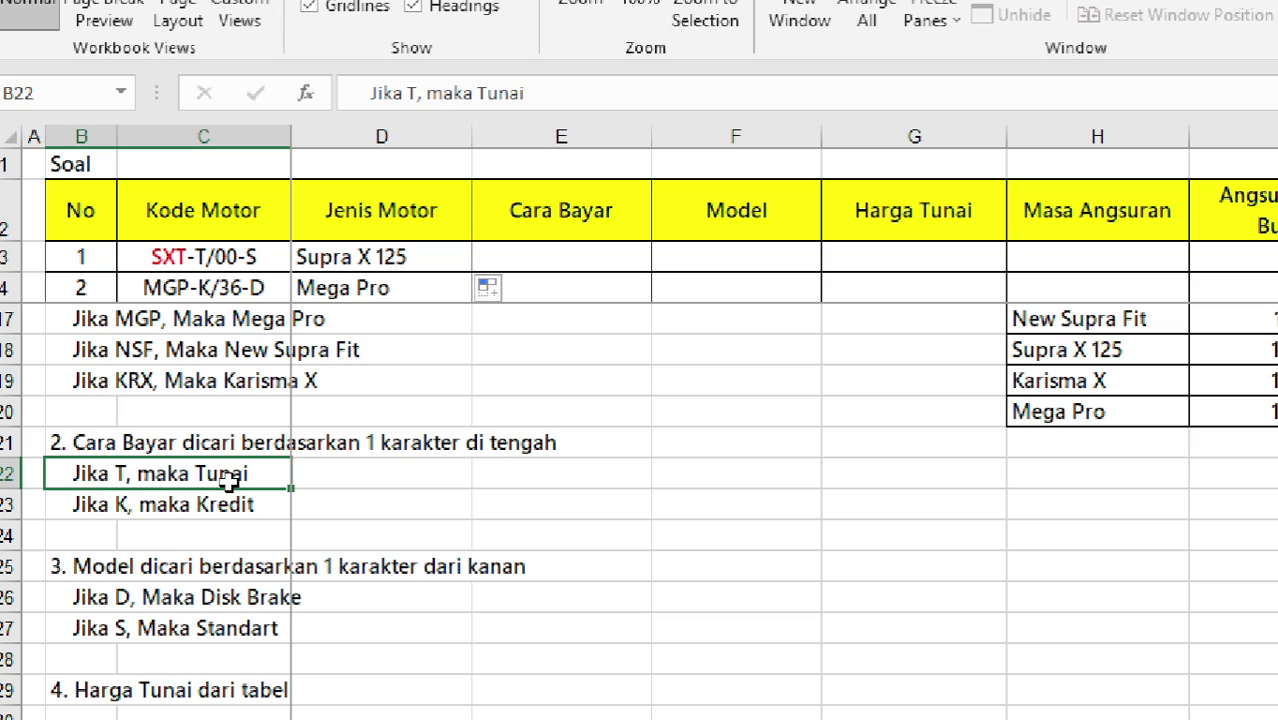
left_click(93, 508)
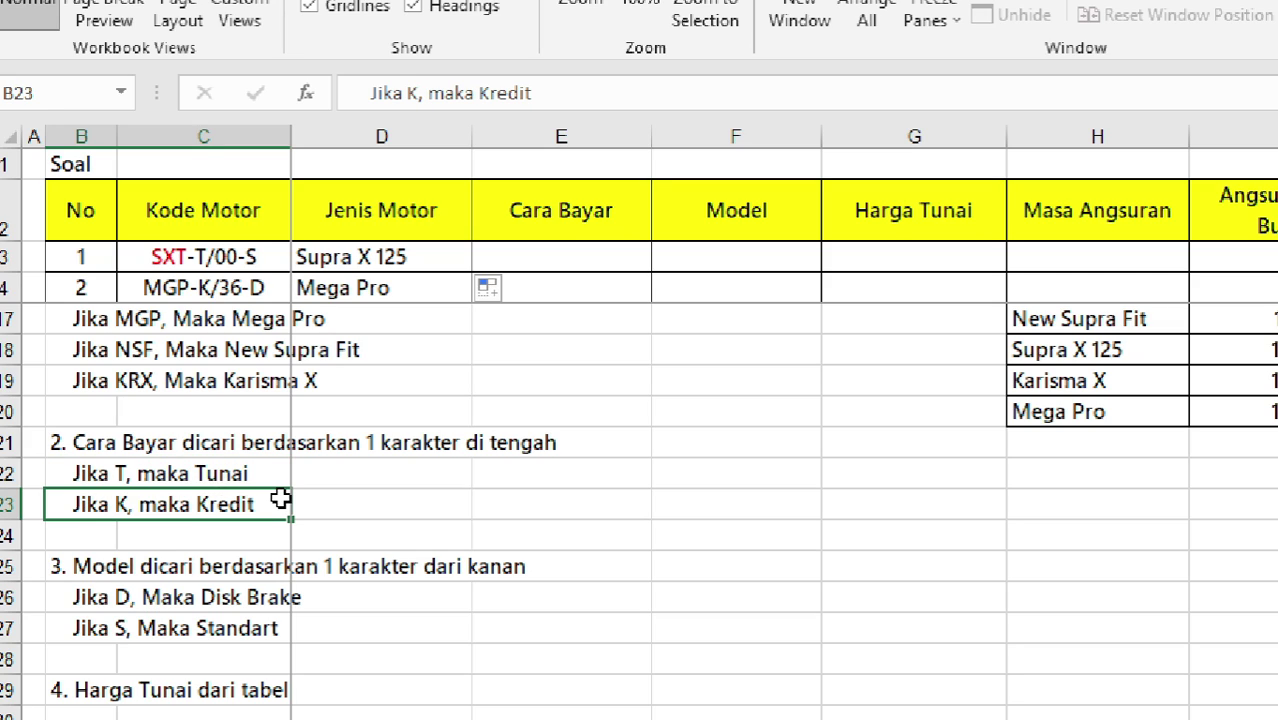
left_click(205, 257)
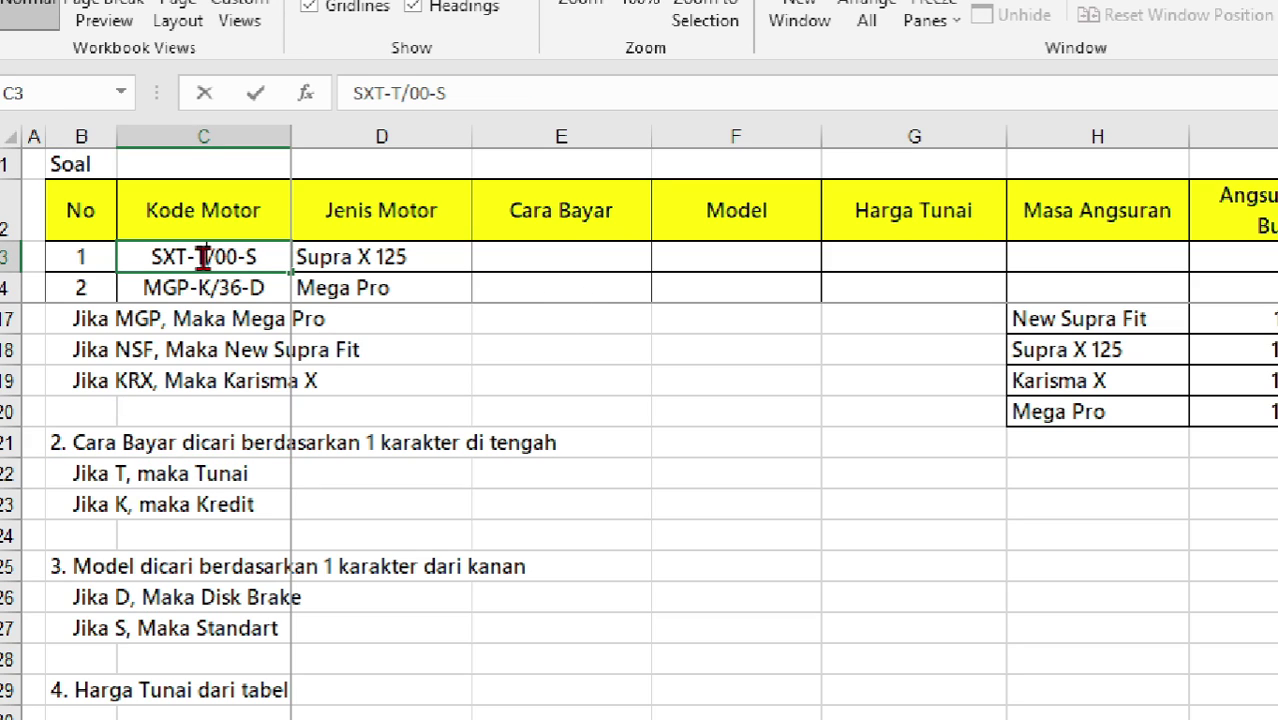
double_click(199, 257)
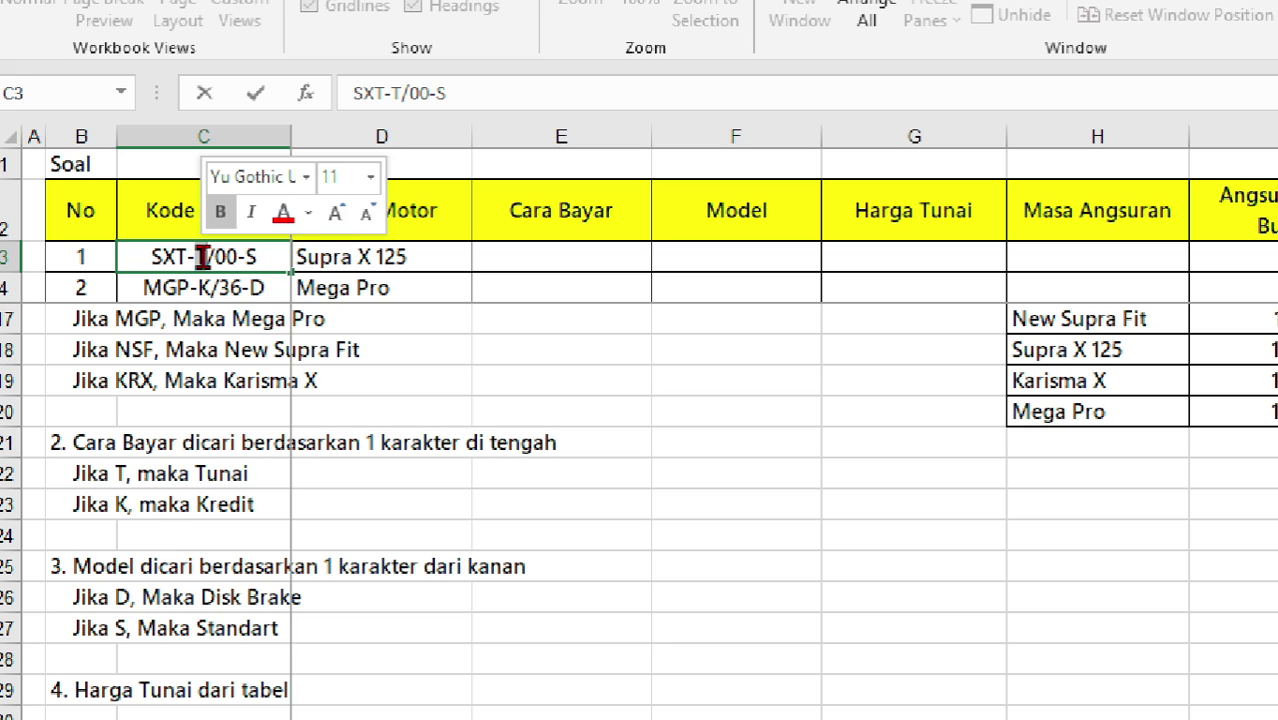
left_click(311, 213)
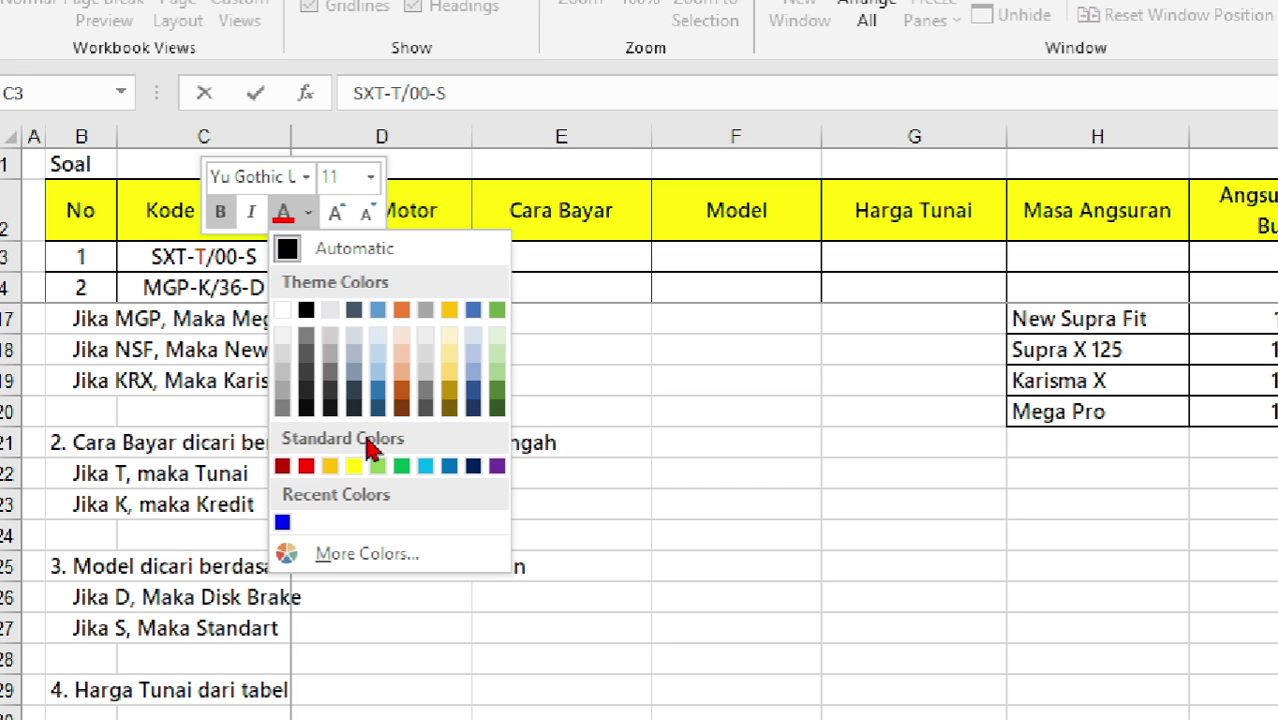
left_click(450, 466)
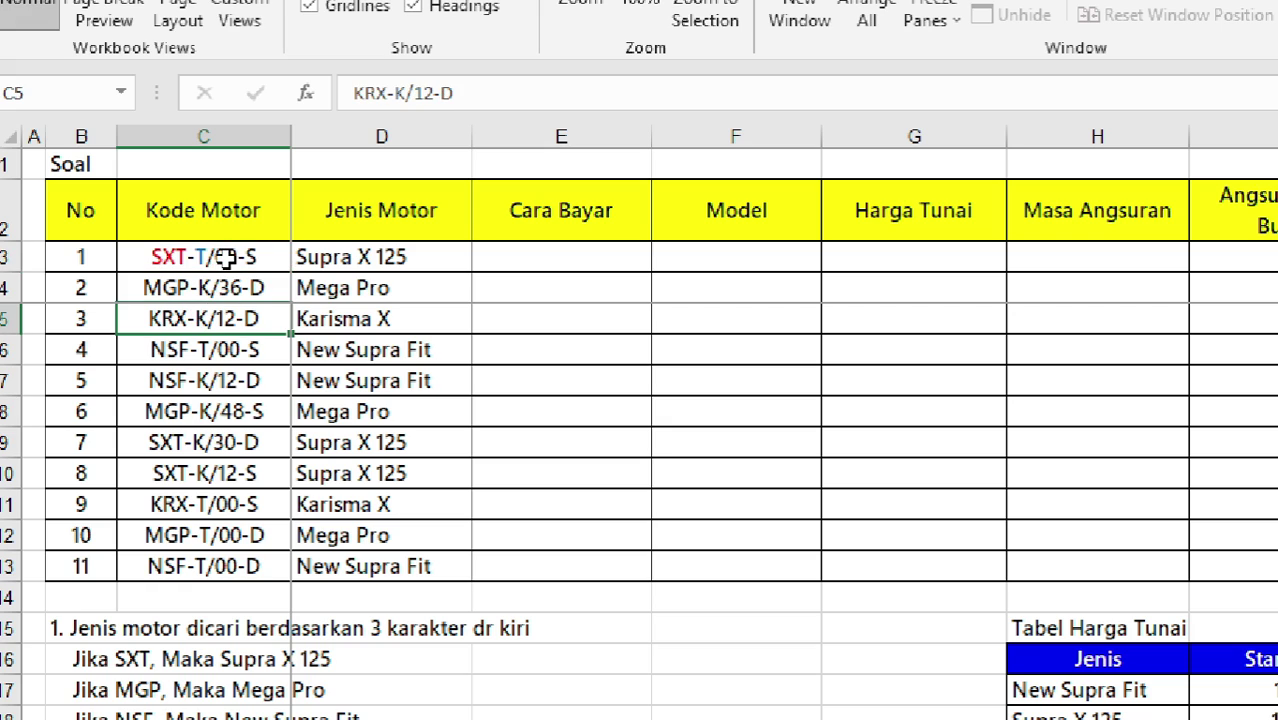
scroll(258, 437, "down", 3)
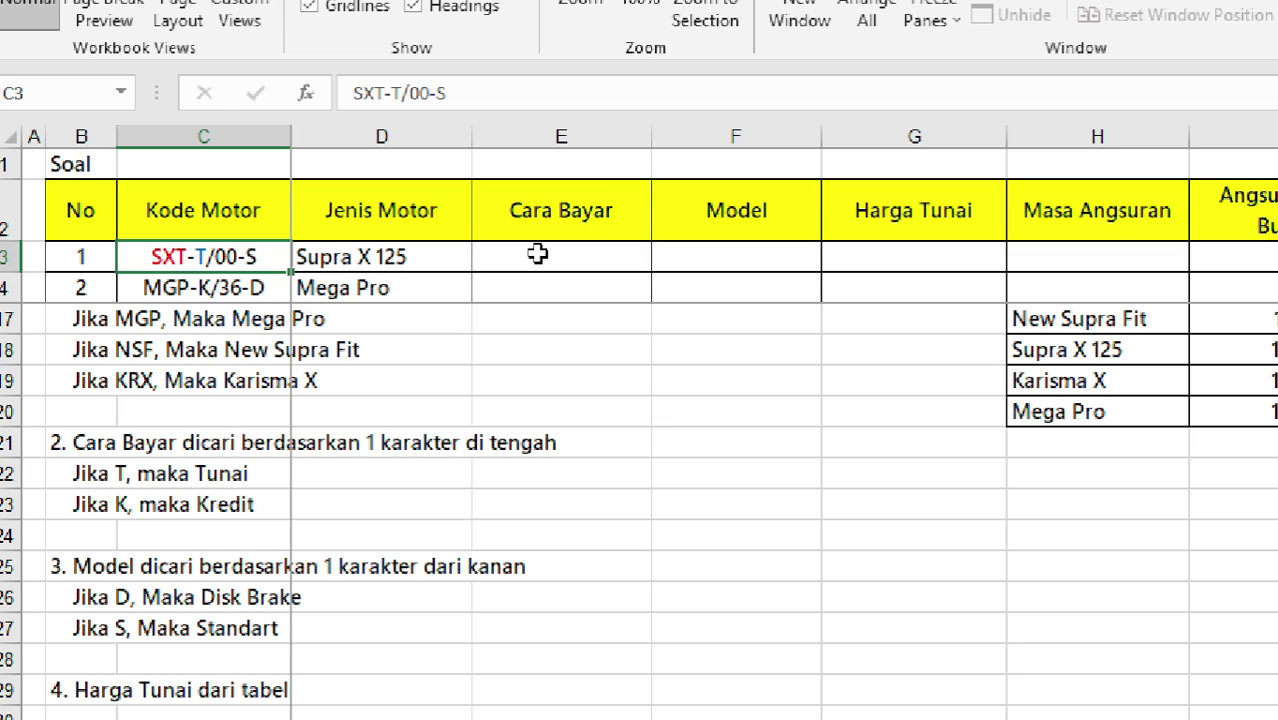
left_click(538, 254)
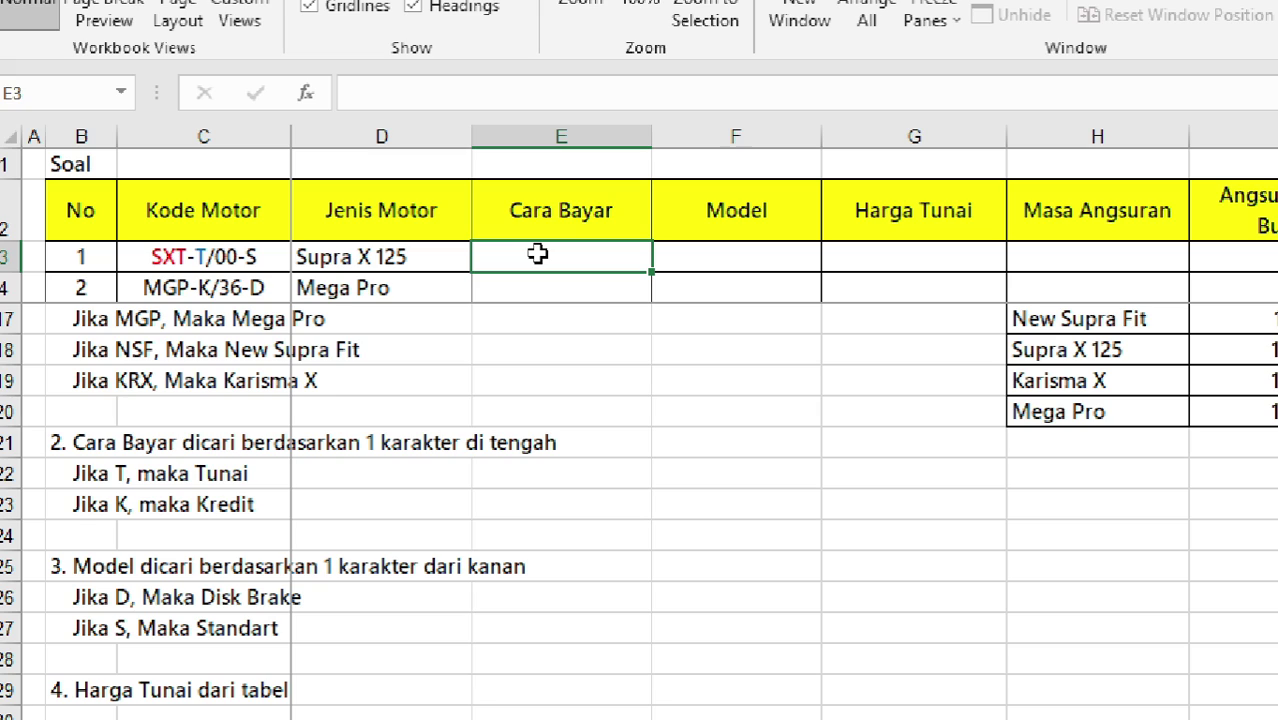
Enter =IF(MID(C3;5;1)="T";"Tunai";"Kredit") in E3 so it shows Tunai
type("=")
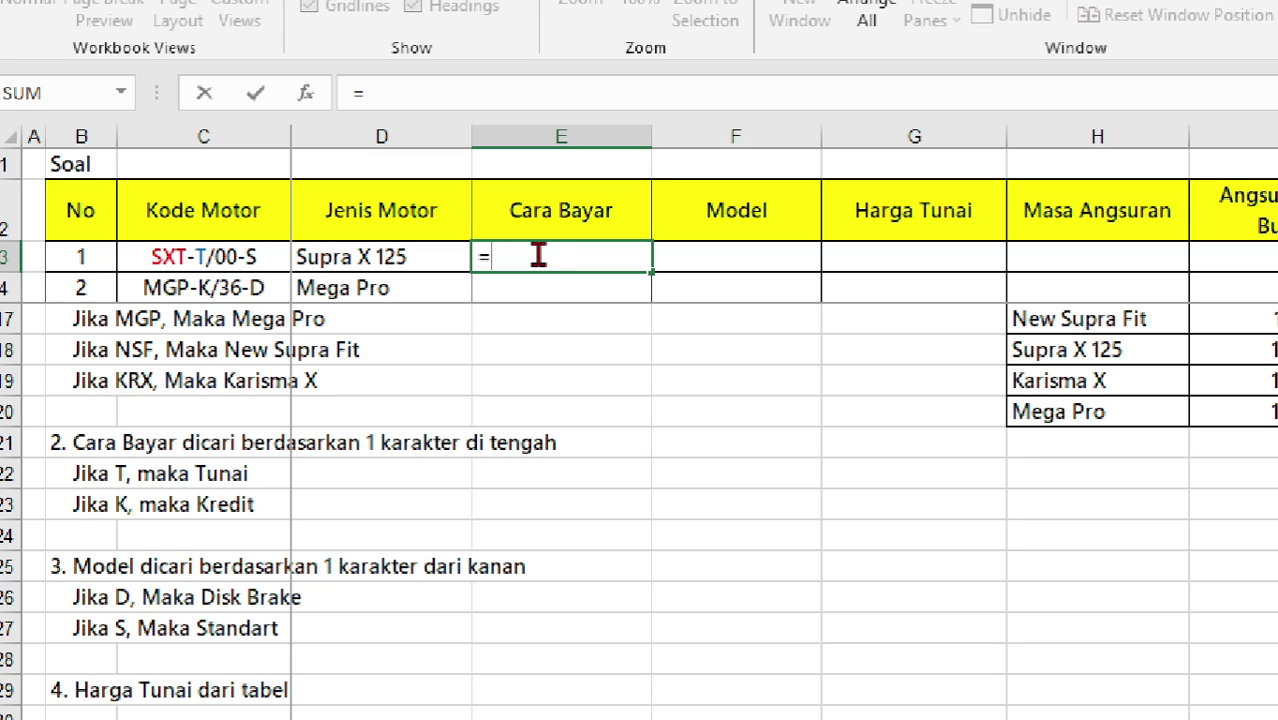
type("IF(")
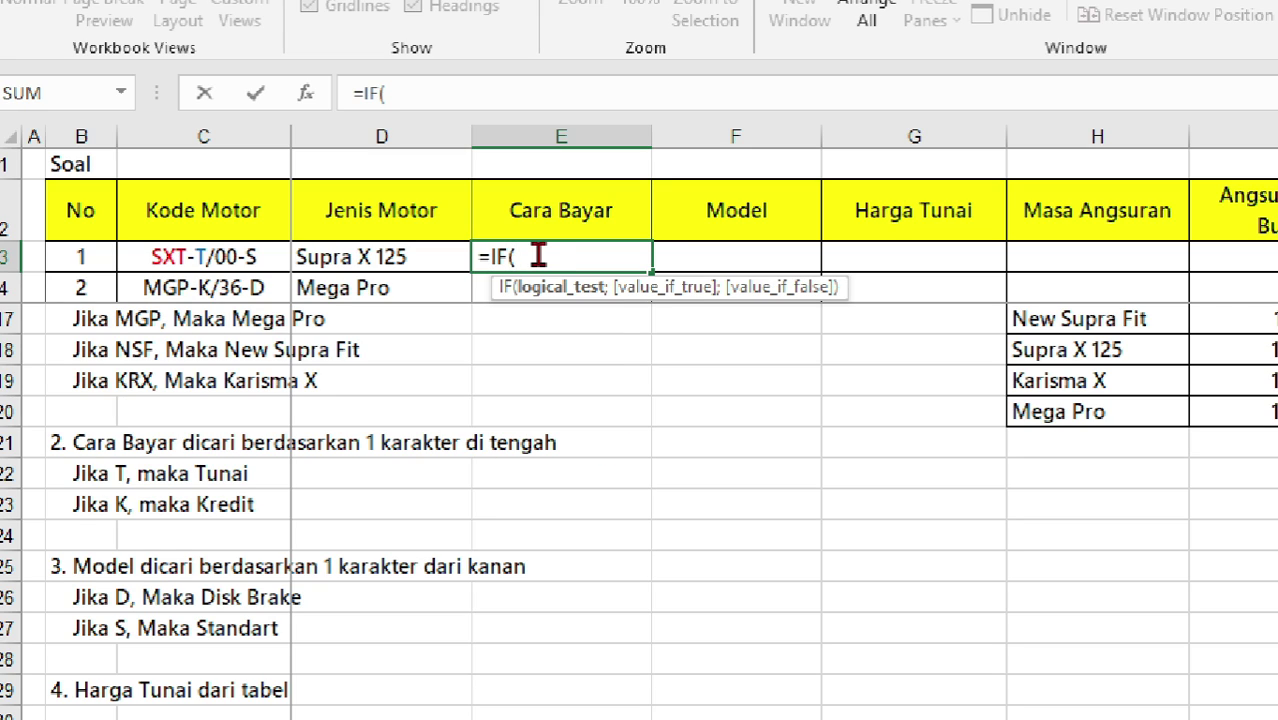
type("MID(")
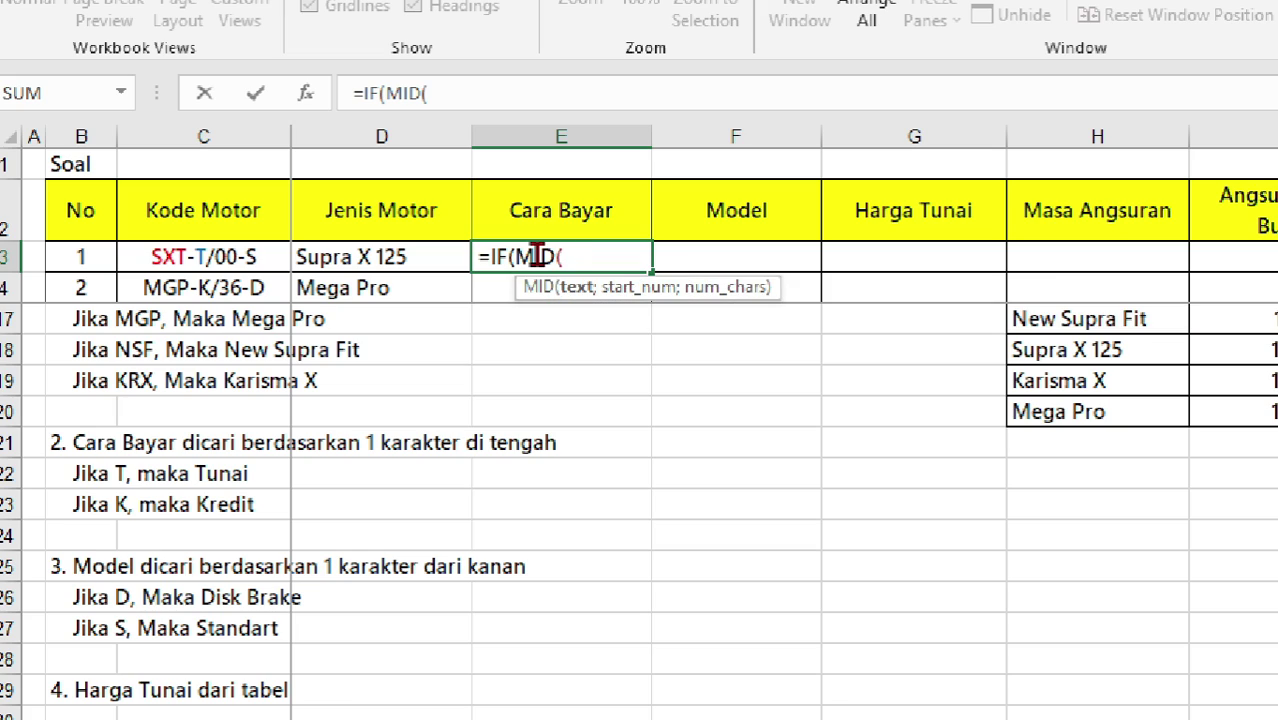
left_click(205, 257)
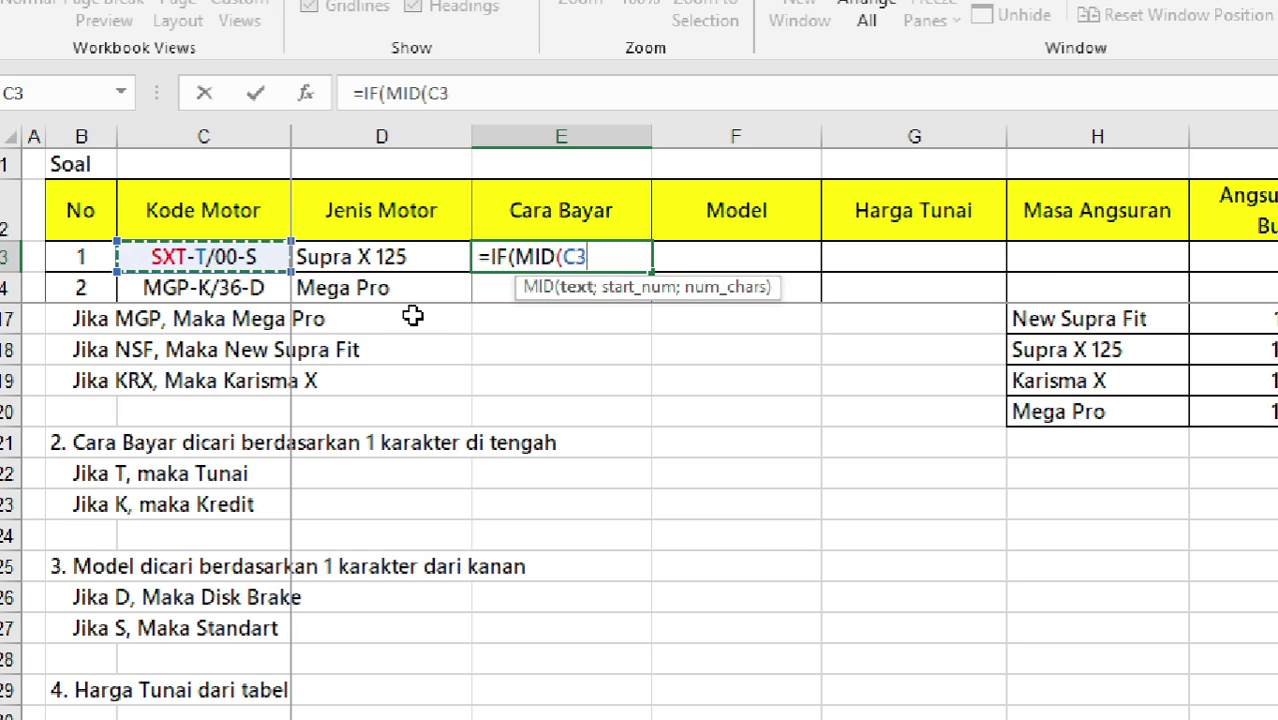
type(";")
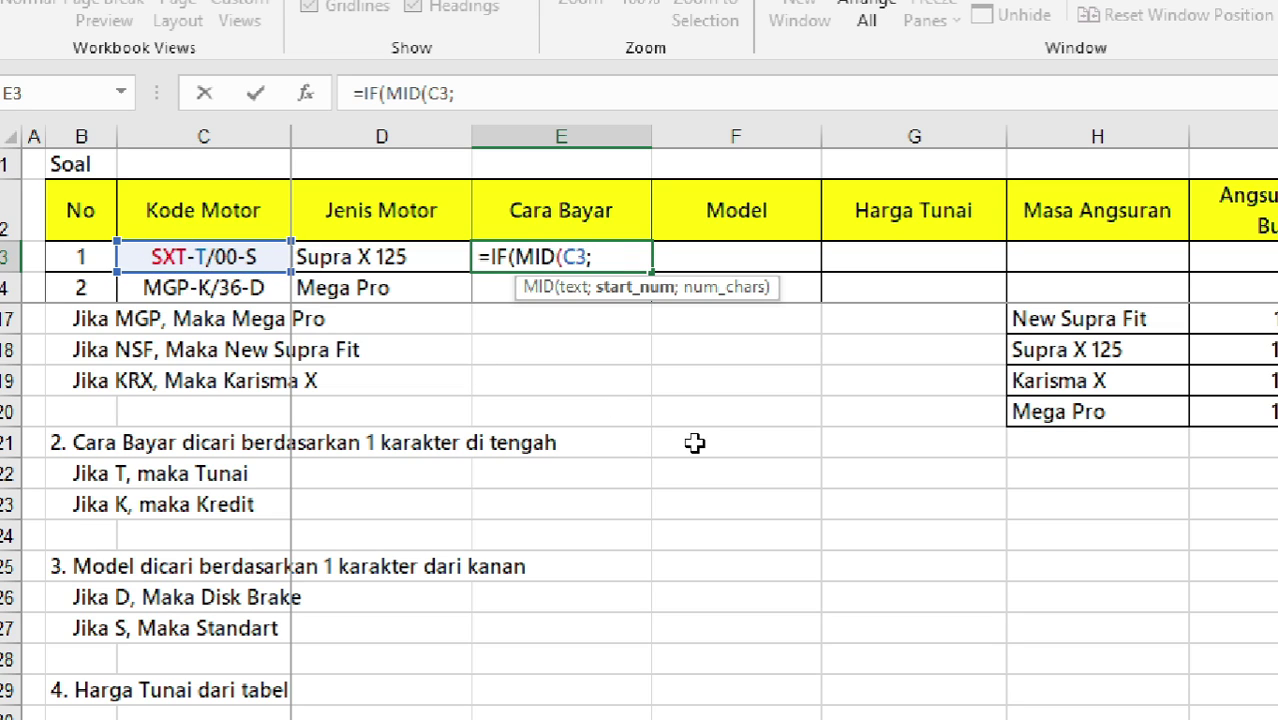
type("5")
type(";1")
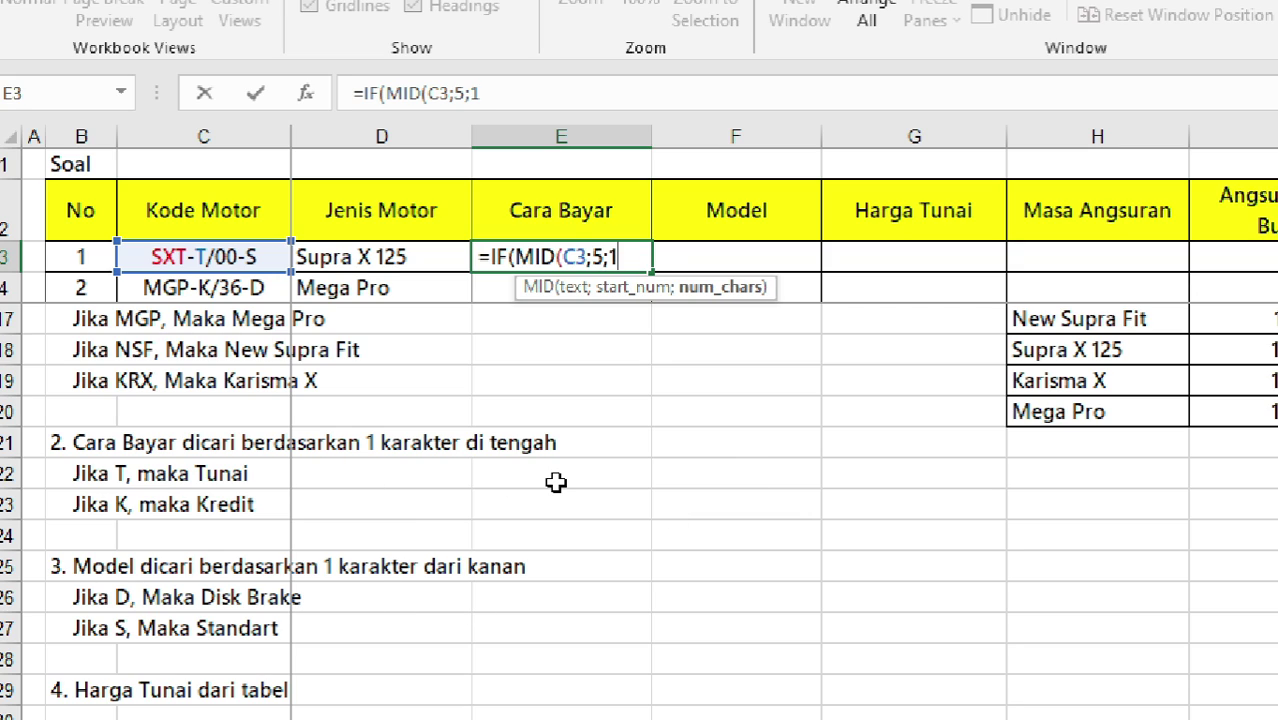
type(")")
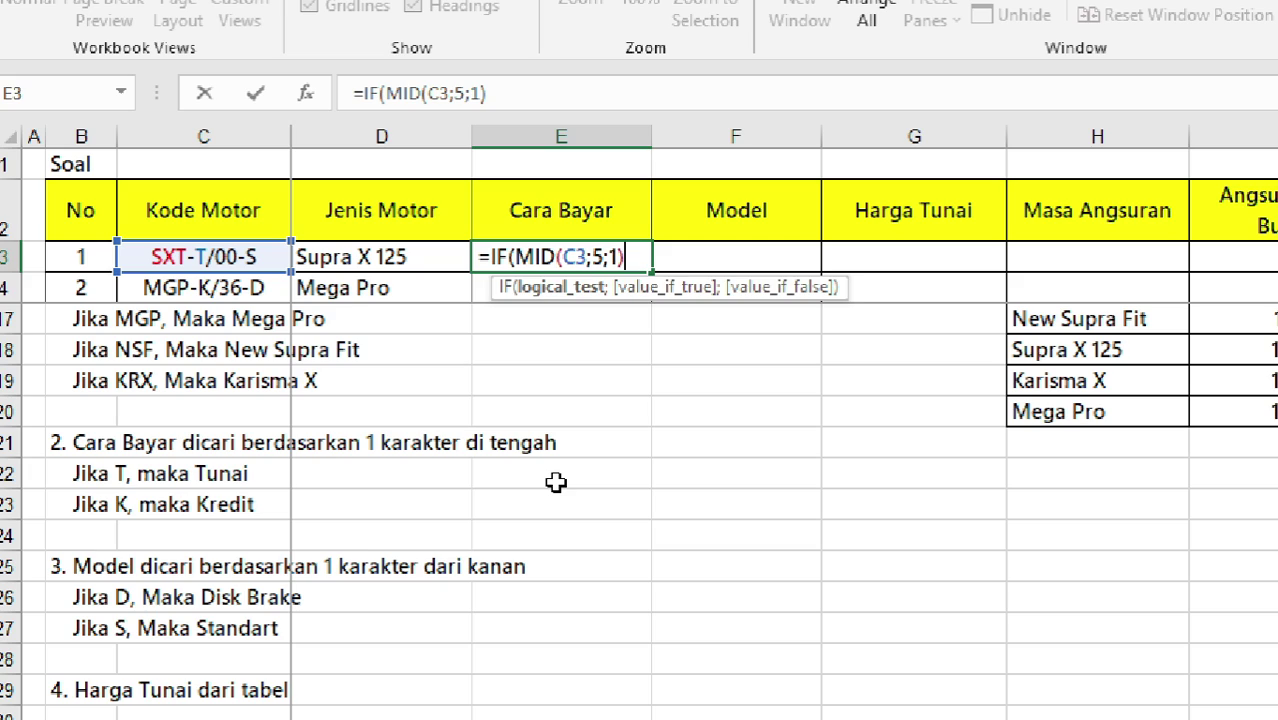
type("=\"")
type("K")
key("BackSpace")
type("T\"")
type(";")
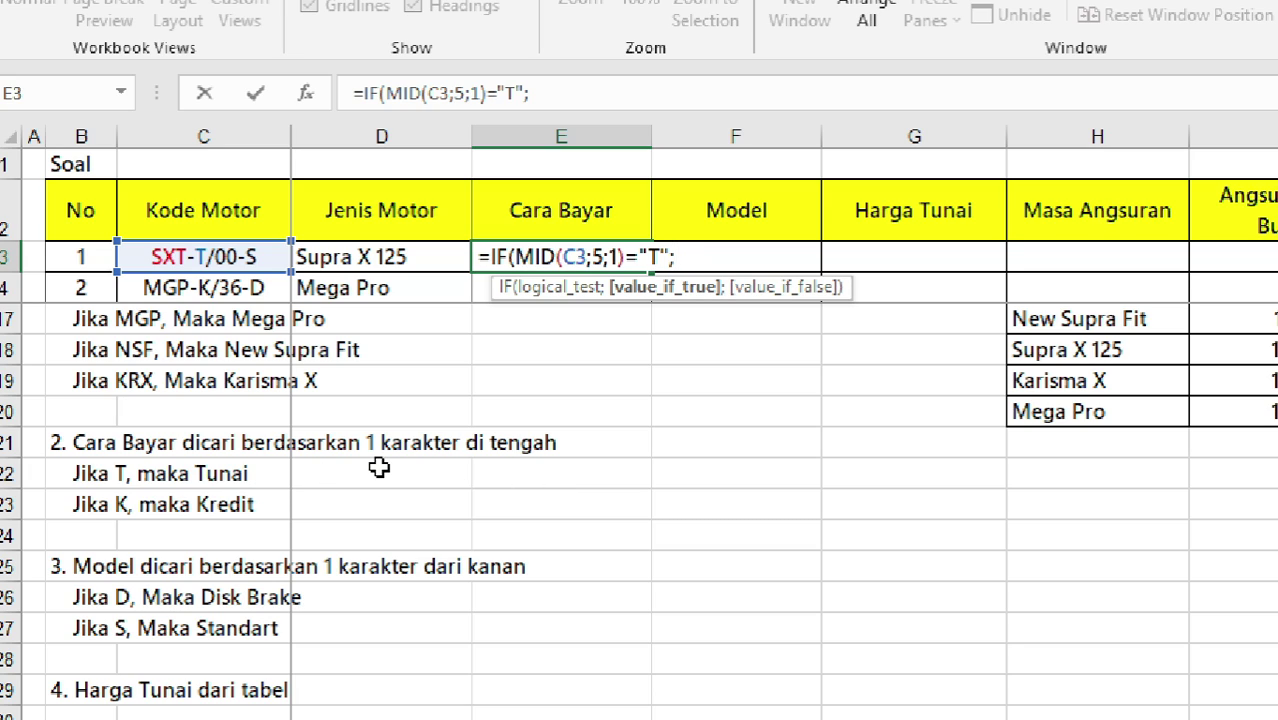
type("\"Tu")
type("nai\"")
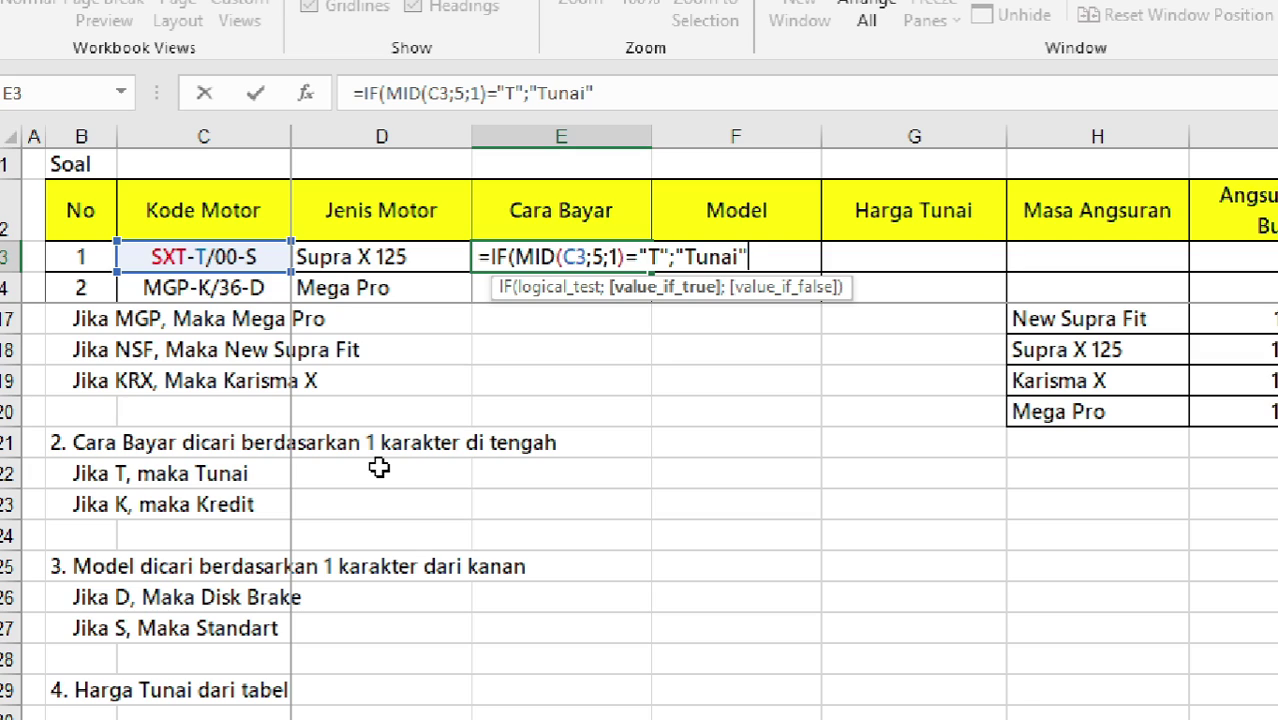
type(";\"")
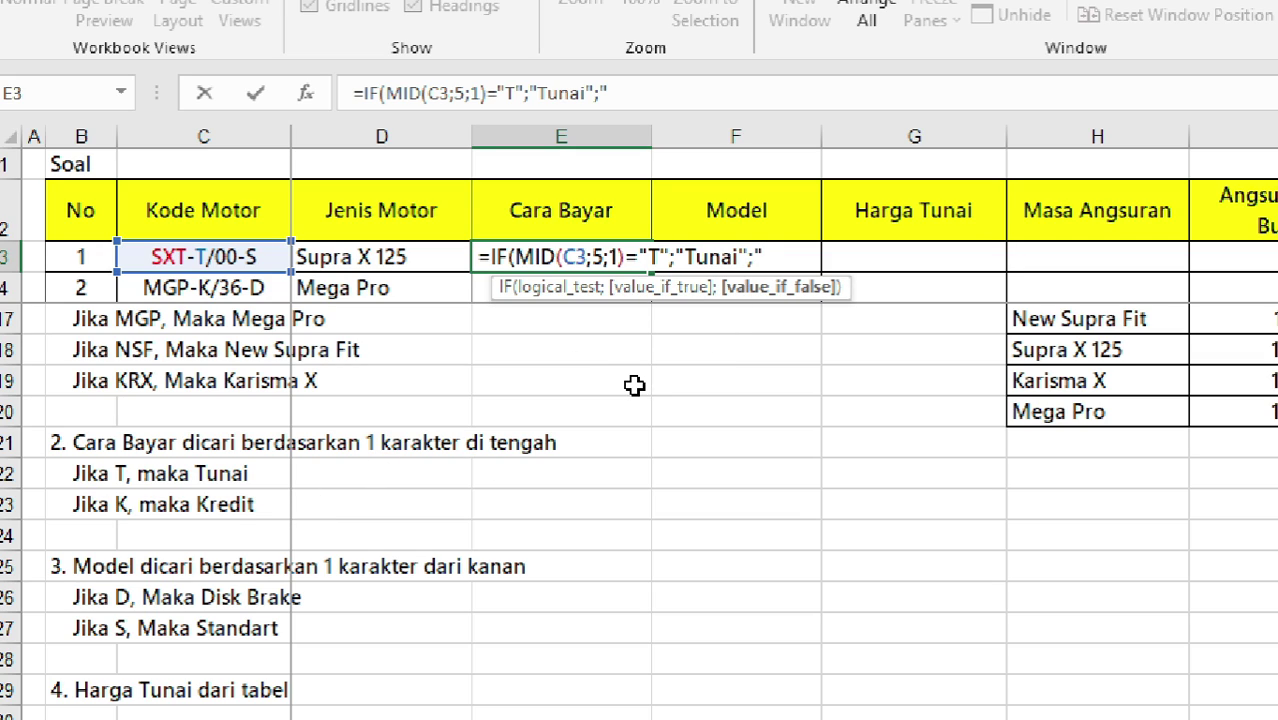
type("Kredit")
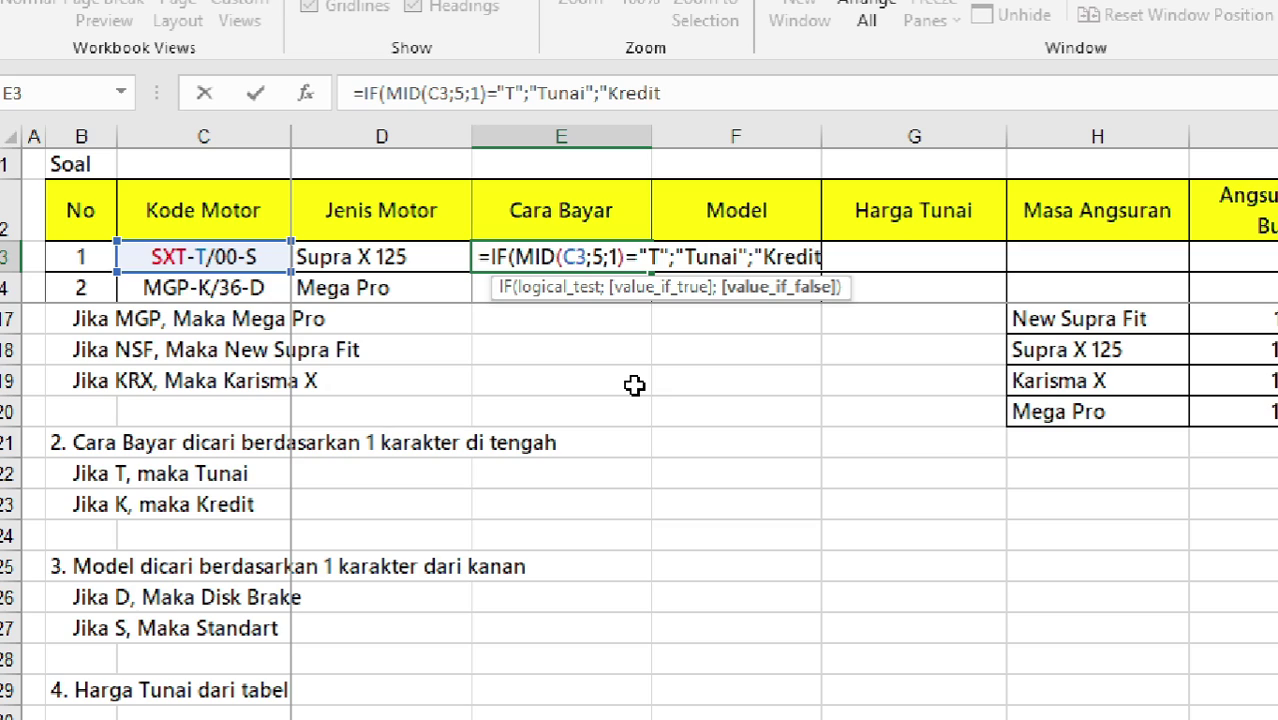
type("\")")
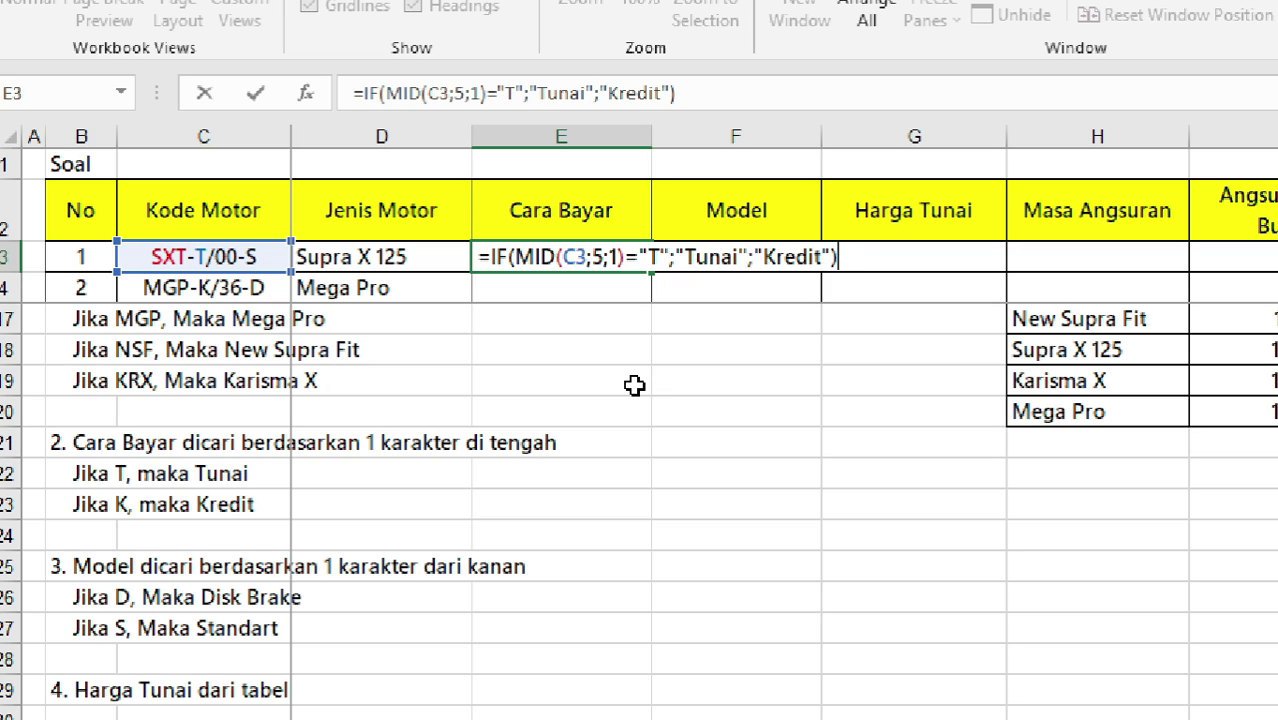
key("ctrl+Return")
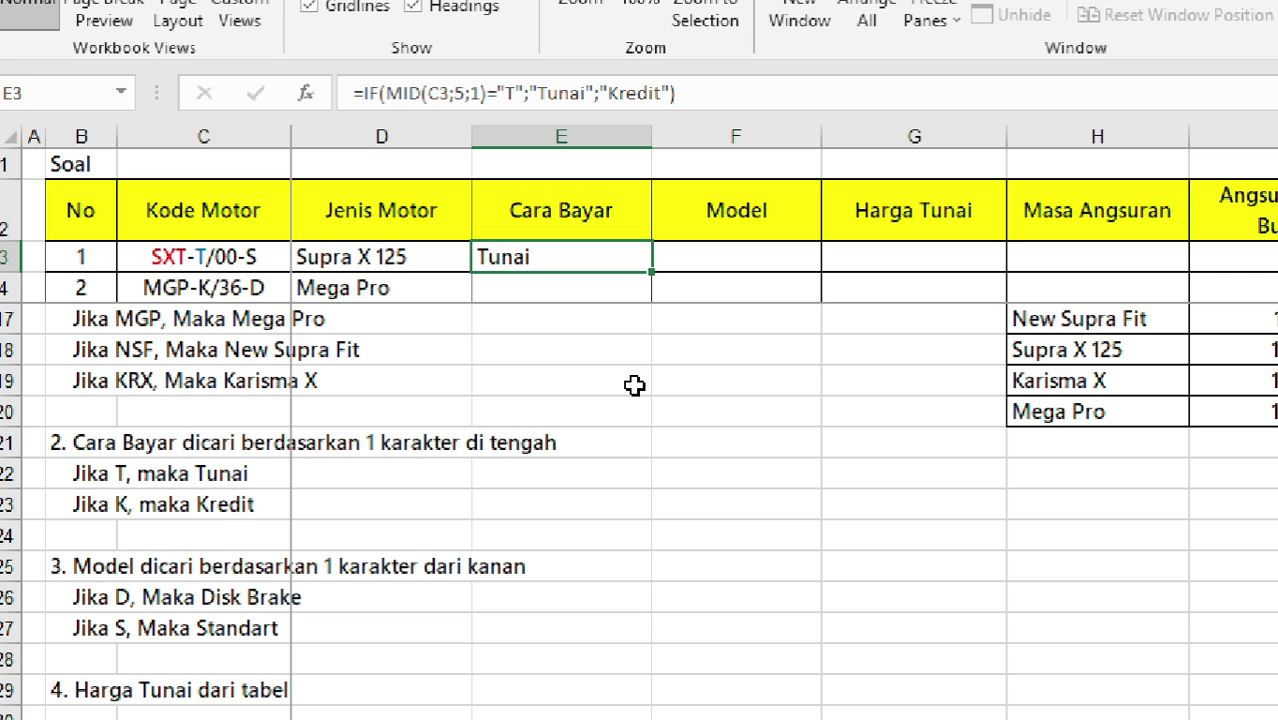
Copy E3's Cara Bayar formula down to E13 and select E3:E13 to check the results
left_click(205, 258)
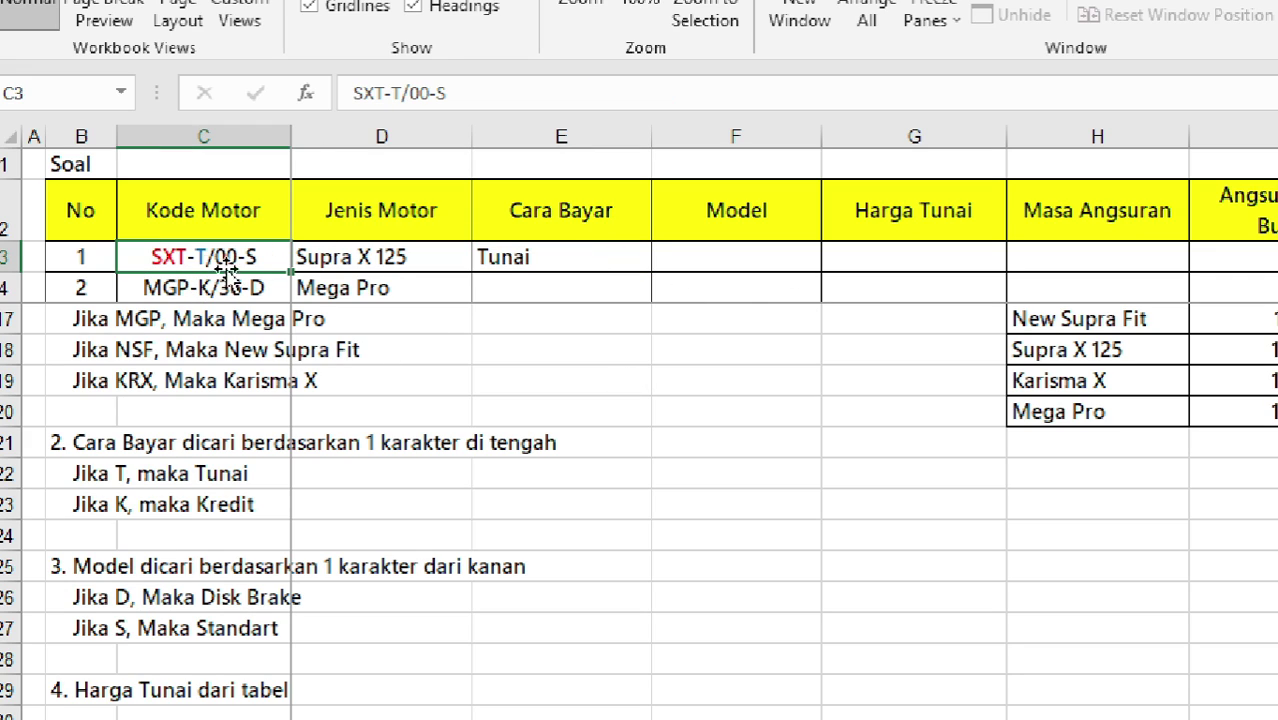
left_click(505, 272)
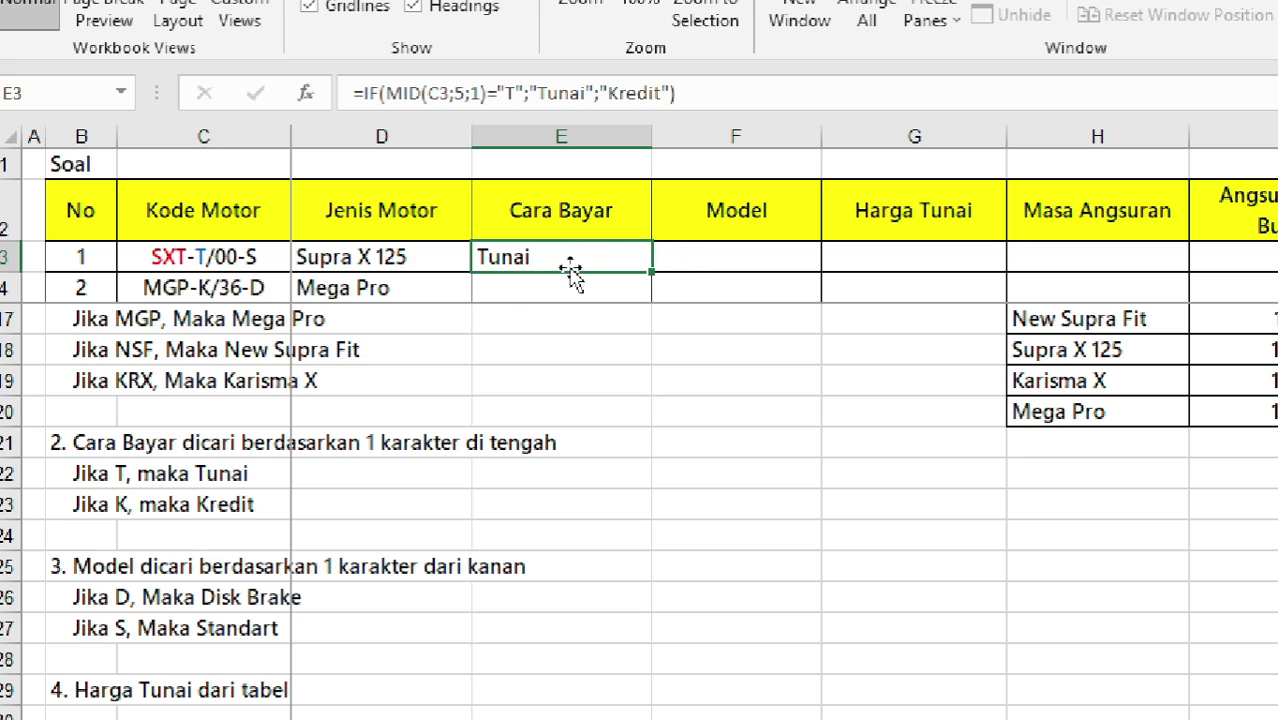
double_click(650, 273)
scroll(573, 300, "up", 4)
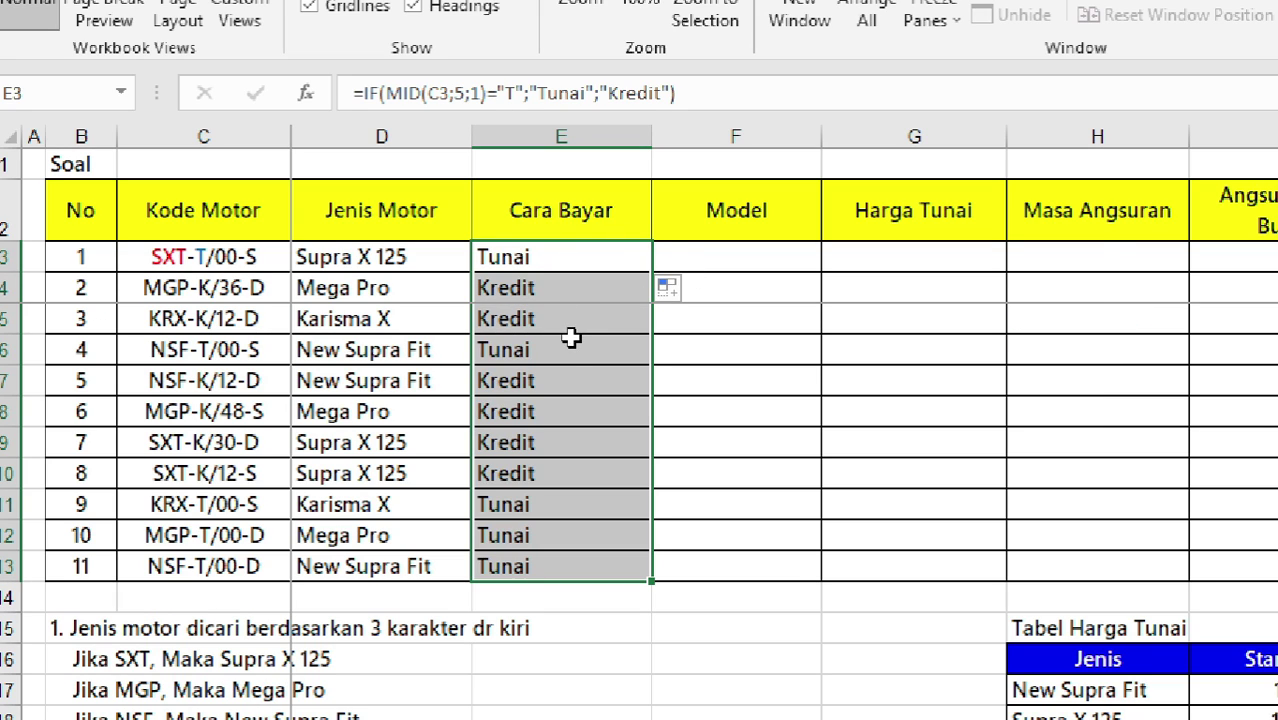
left_click(573, 345)
left_click_drag(581, 575, 587, 257)
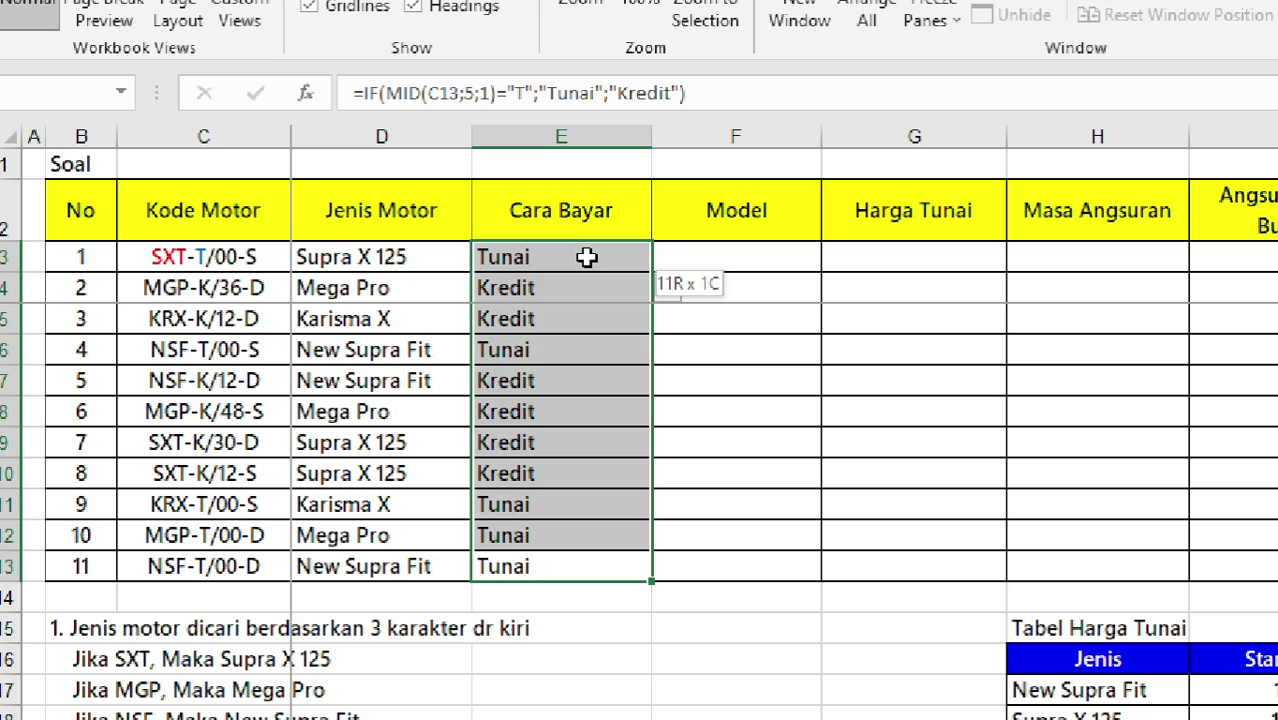
left_click(705, 256)
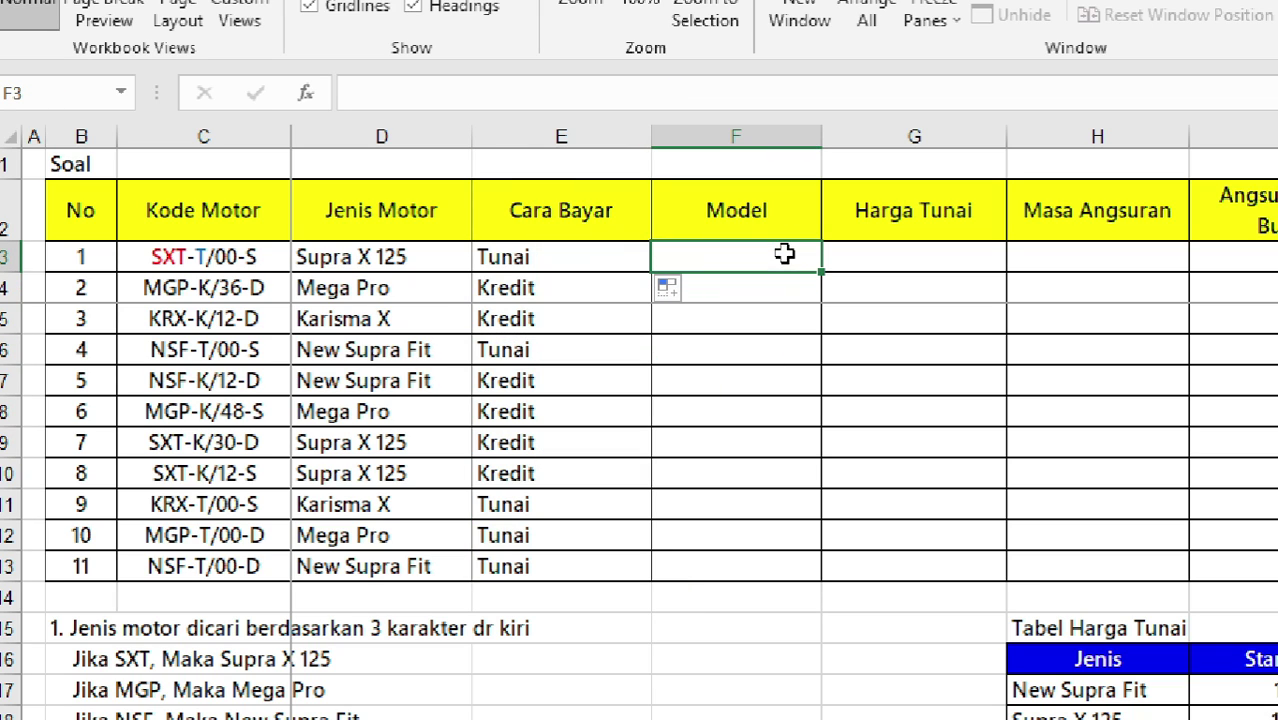
scroll(563, 442, "down", 2)
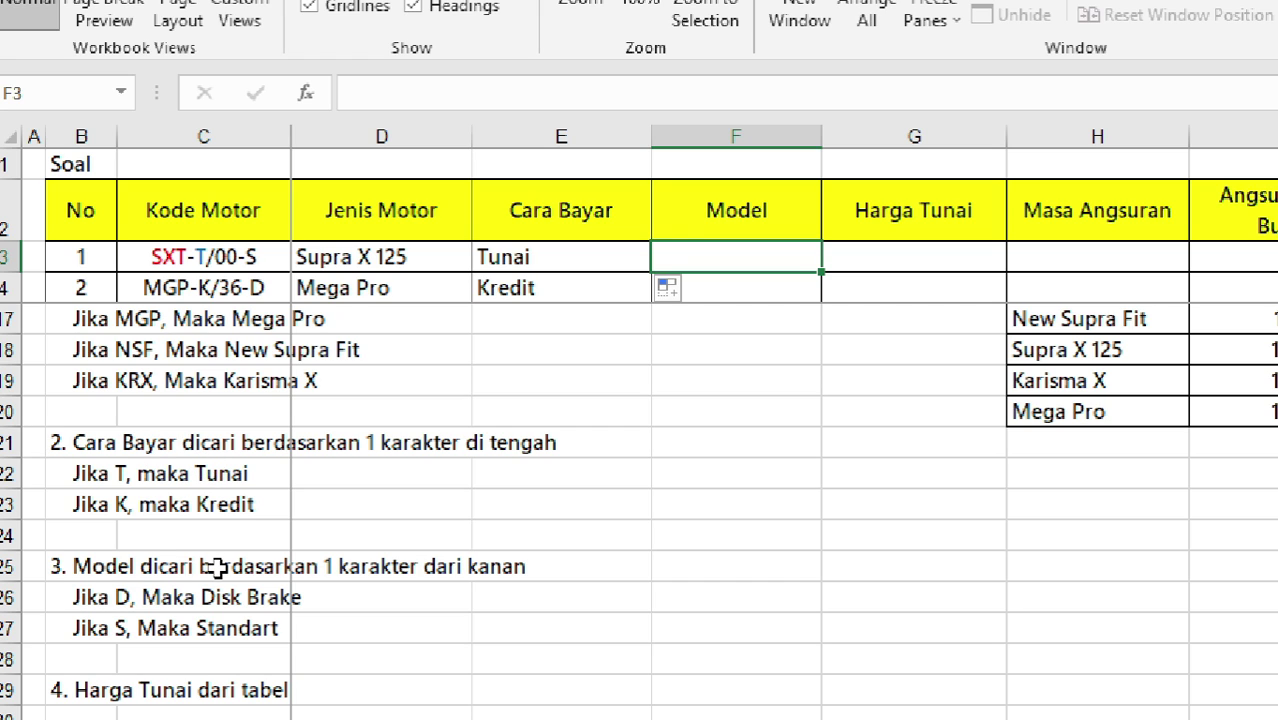
Make the final S of the SXT-T/00-S code in C3 green
scroll(226, 550, "down", 1)
scroll(236, 536, "down", 1)
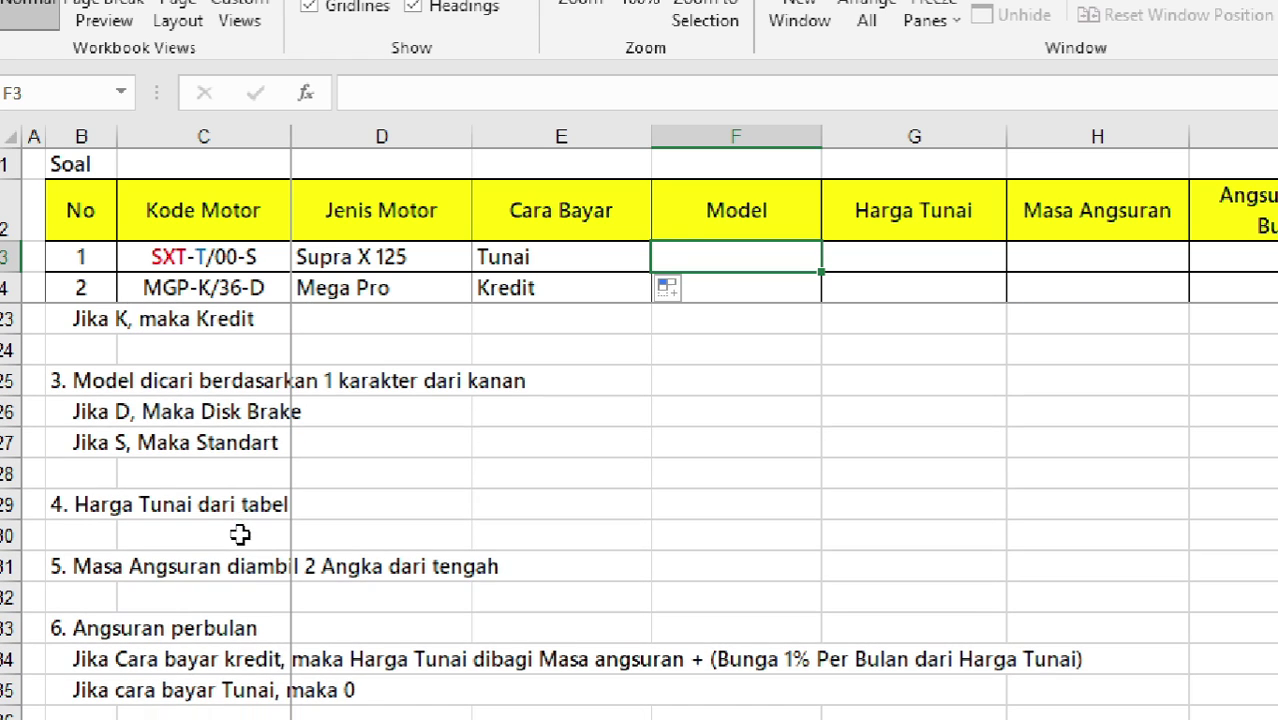
left_click(100, 386)
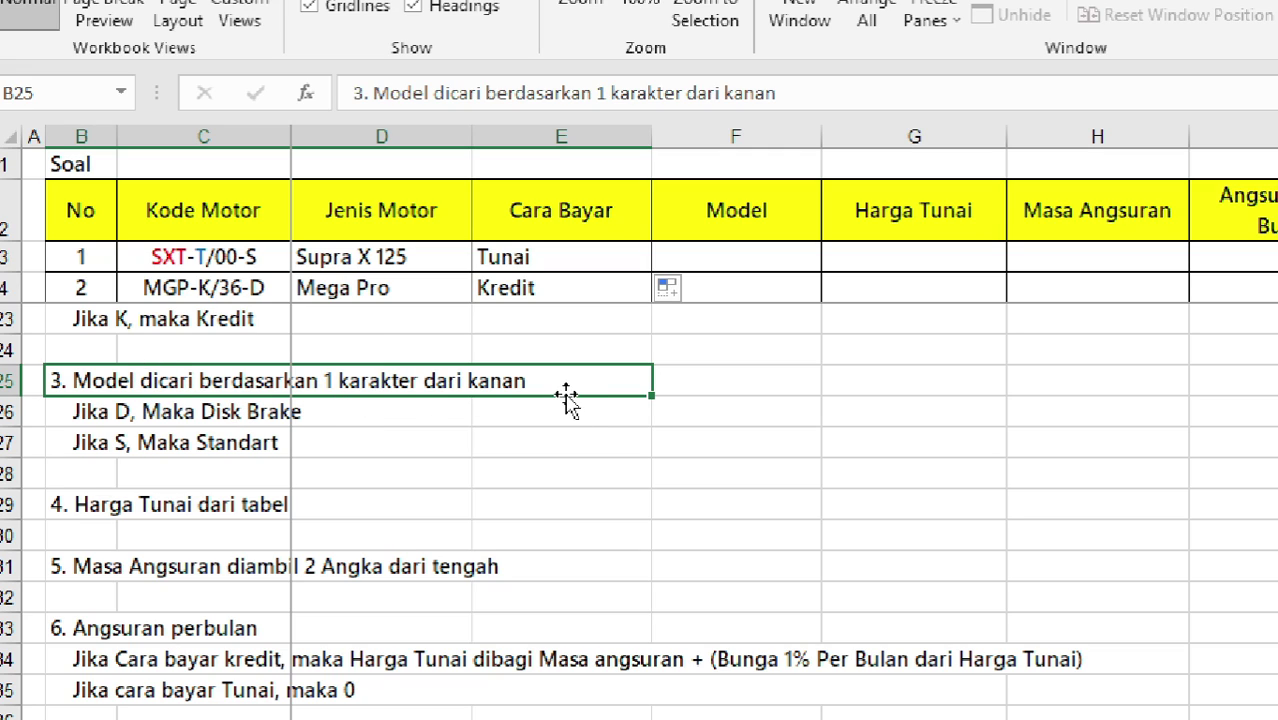
double_click(253, 257)
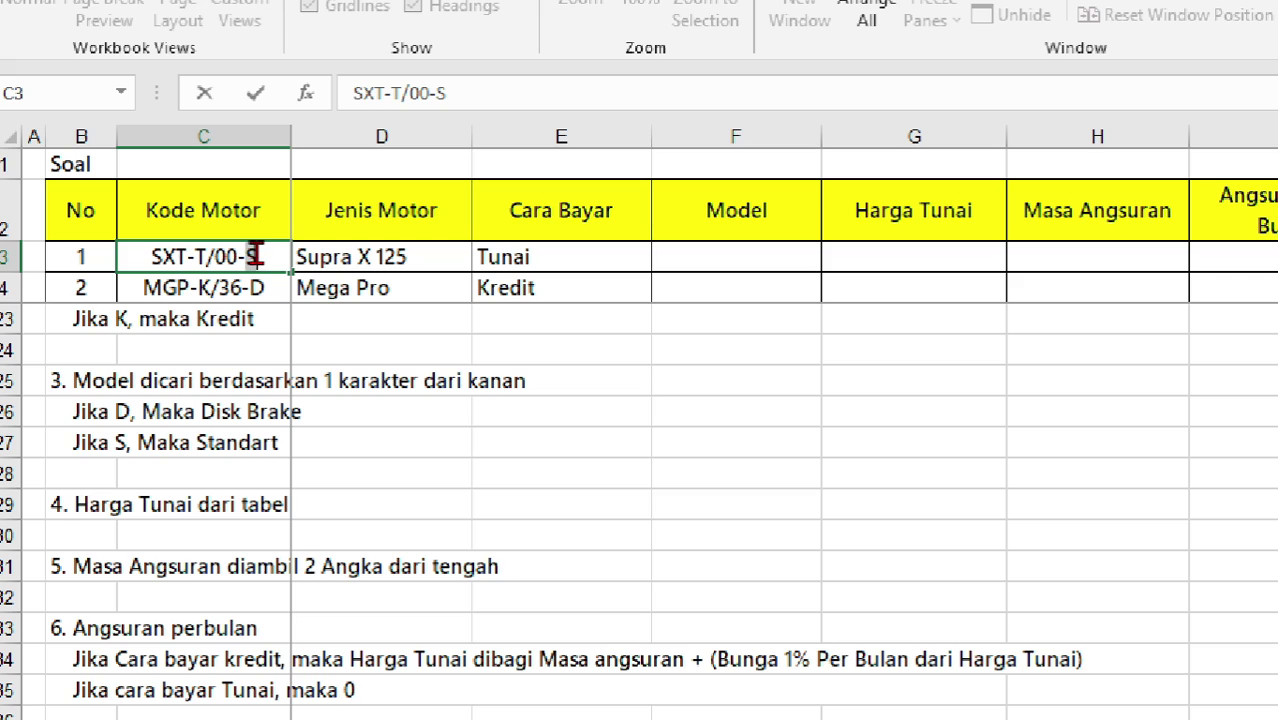
left_click(361, 209)
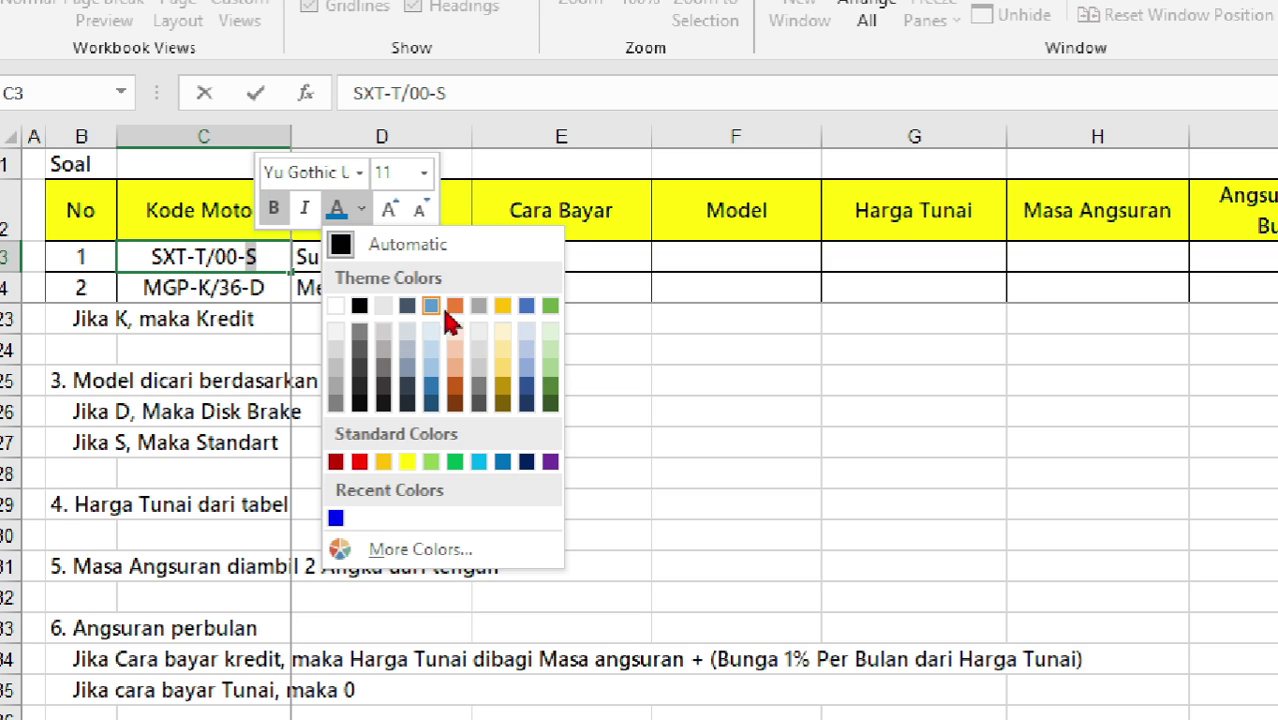
left_click(430, 461)
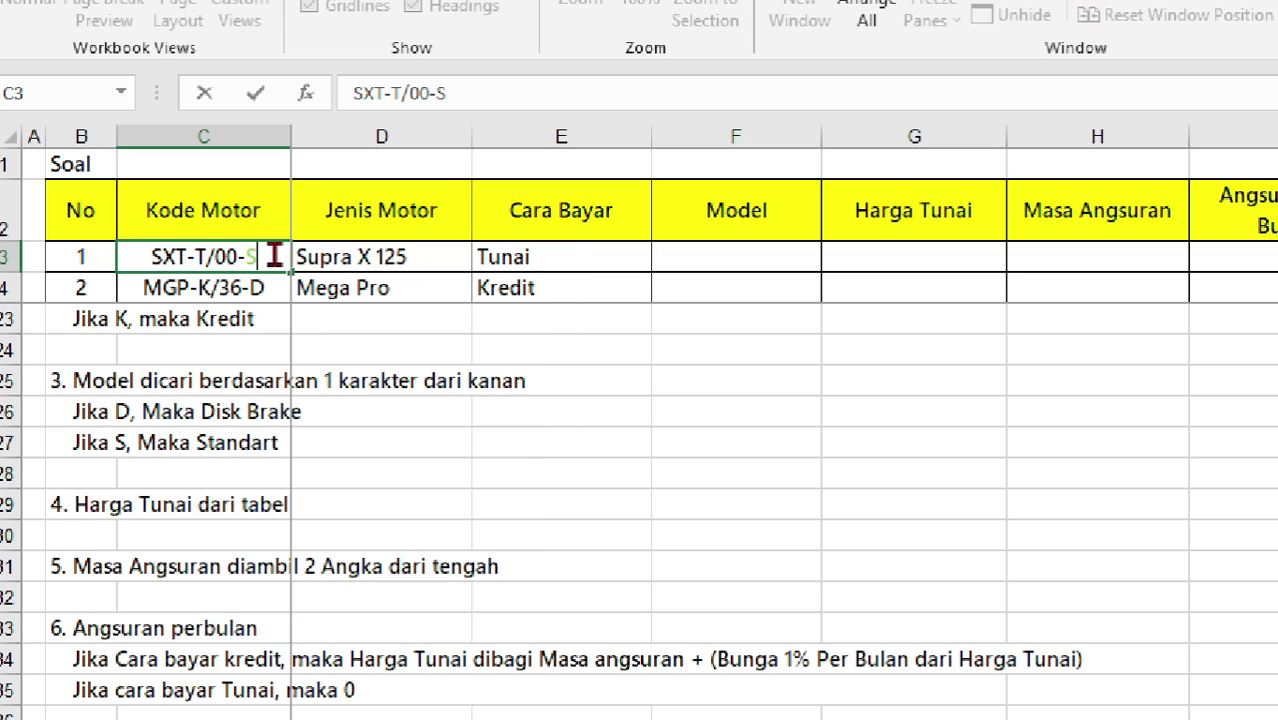
key("ctrl+Return")
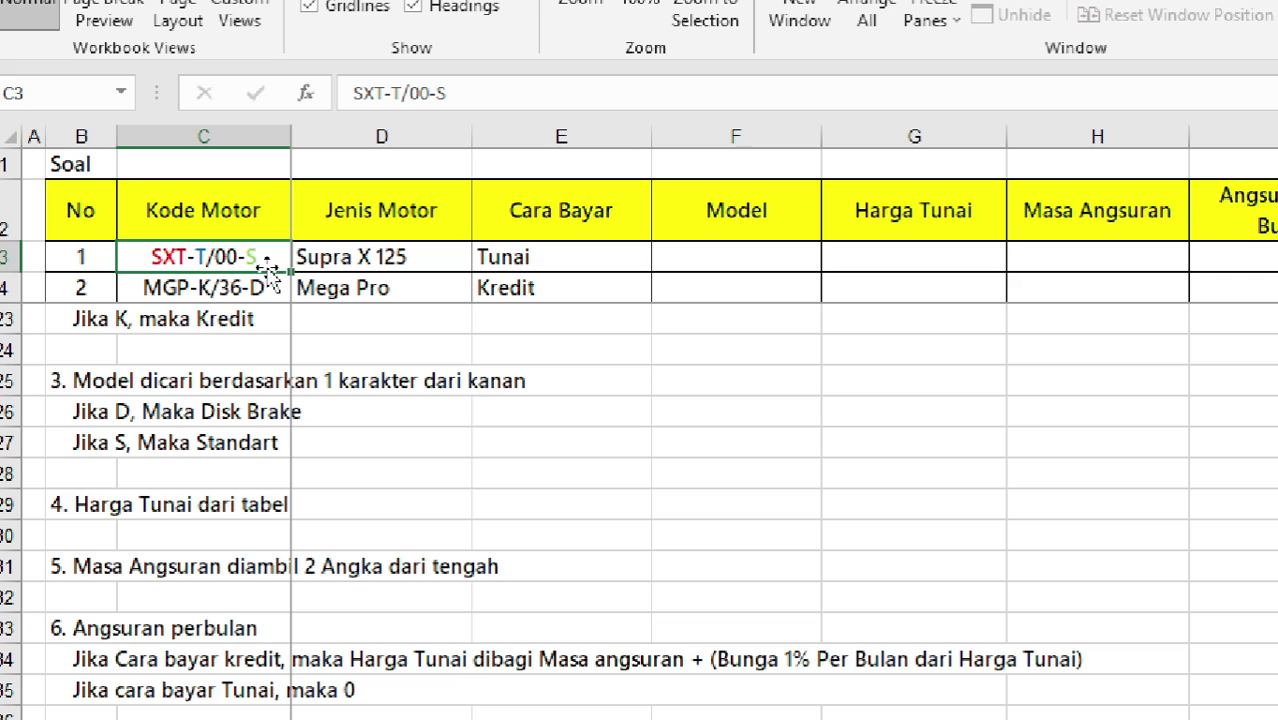
Review the Model rules for codes ending in D and S, then select F3
left_click(92, 412)
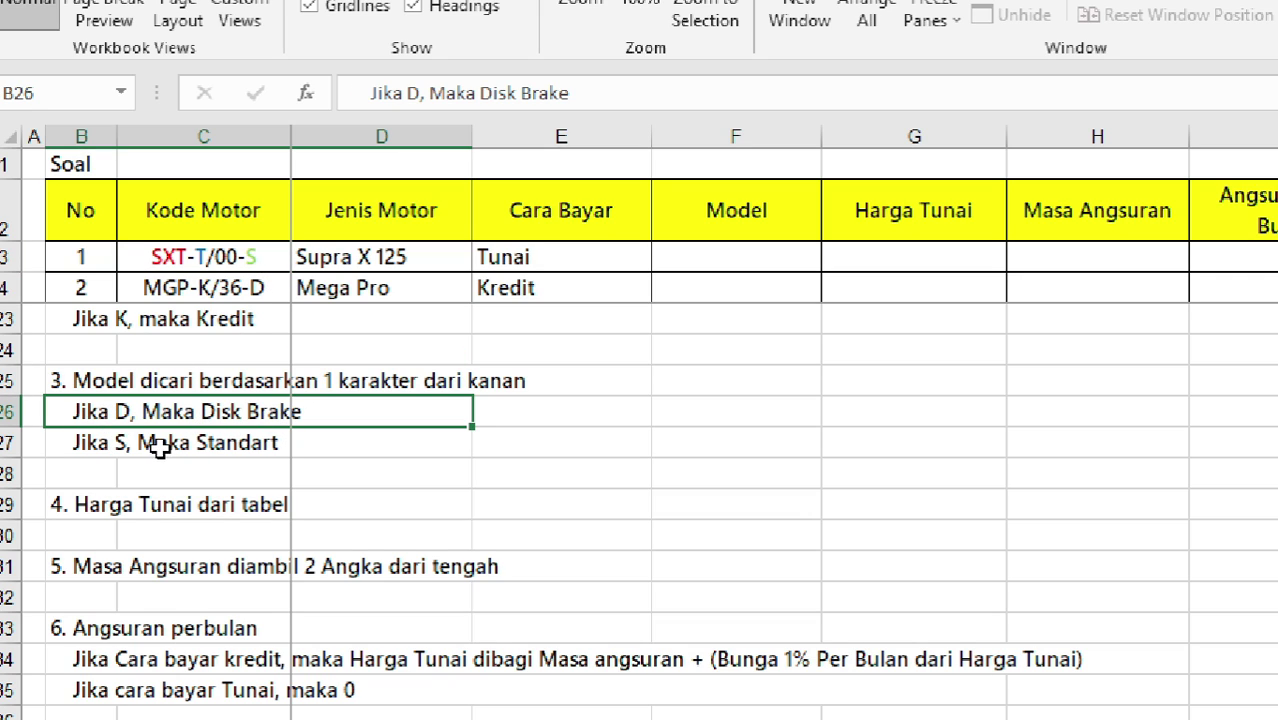
left_click(158, 446)
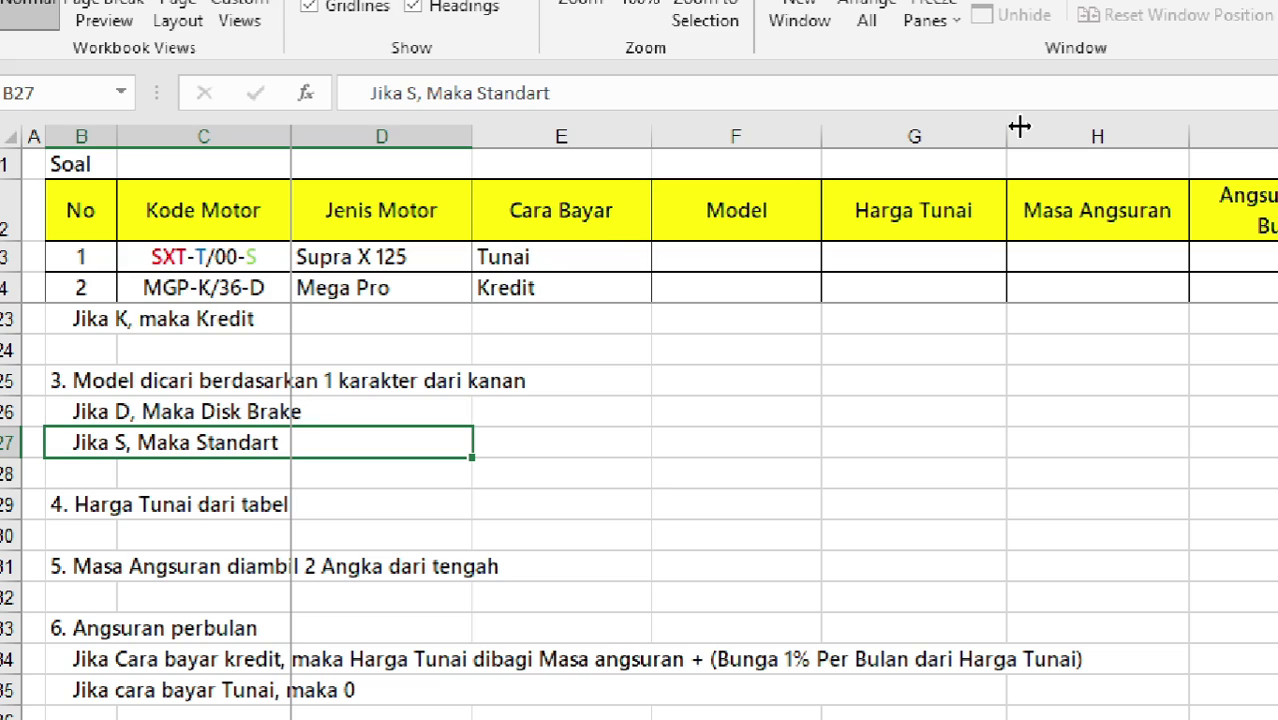
left_click(770, 260)
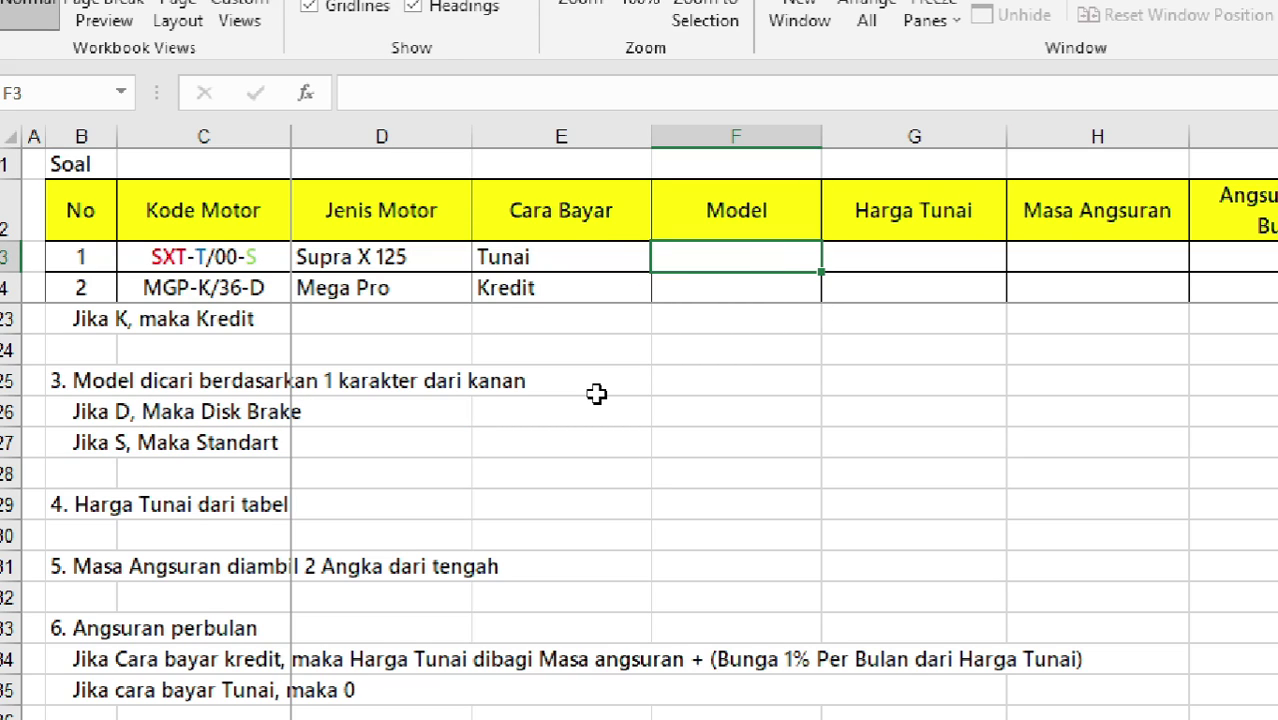
Enter =IF(RIGHT(C3;1)="S";"Standart";"Disk Brake") in F3 so it shows Standart
type("=if")
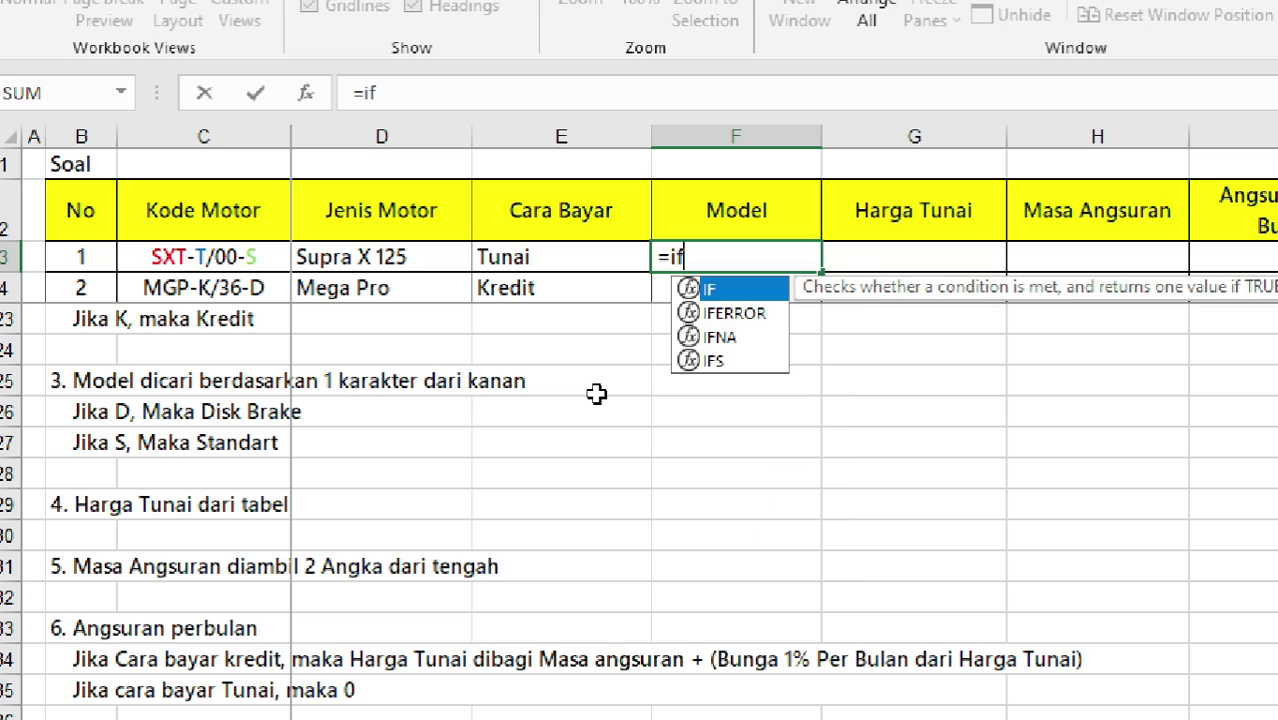
key("Tab")
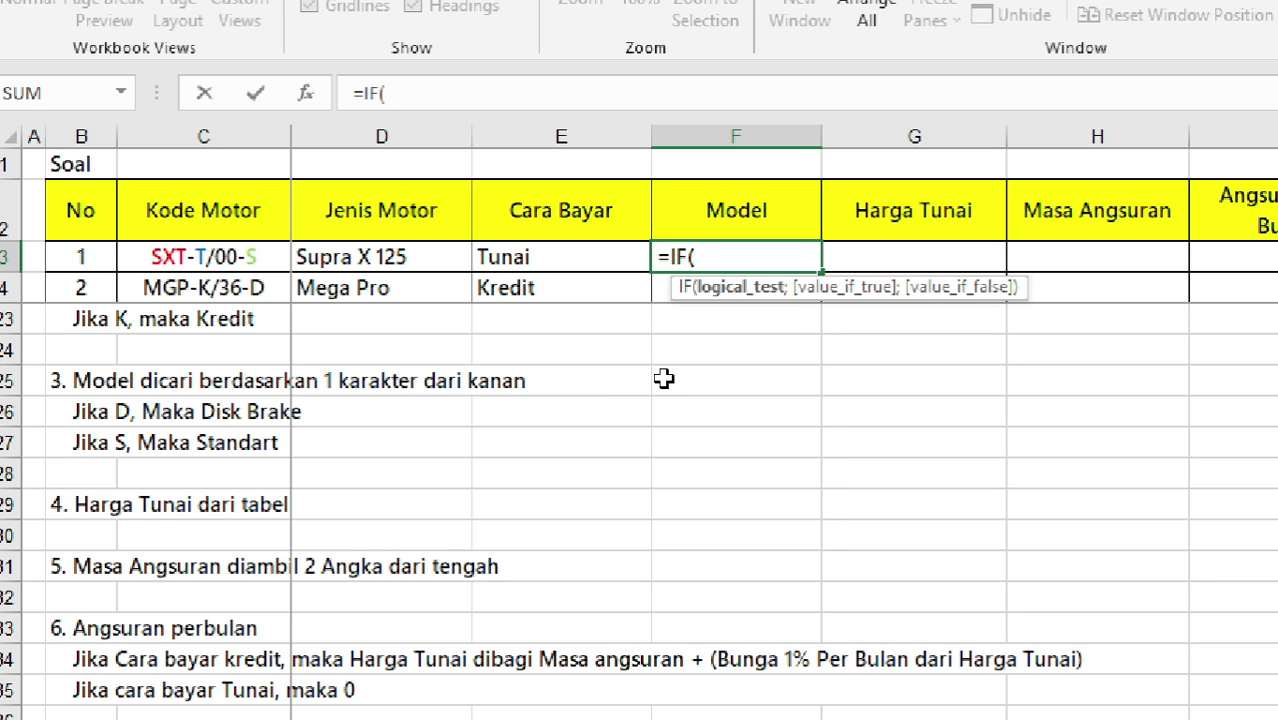
type("right")
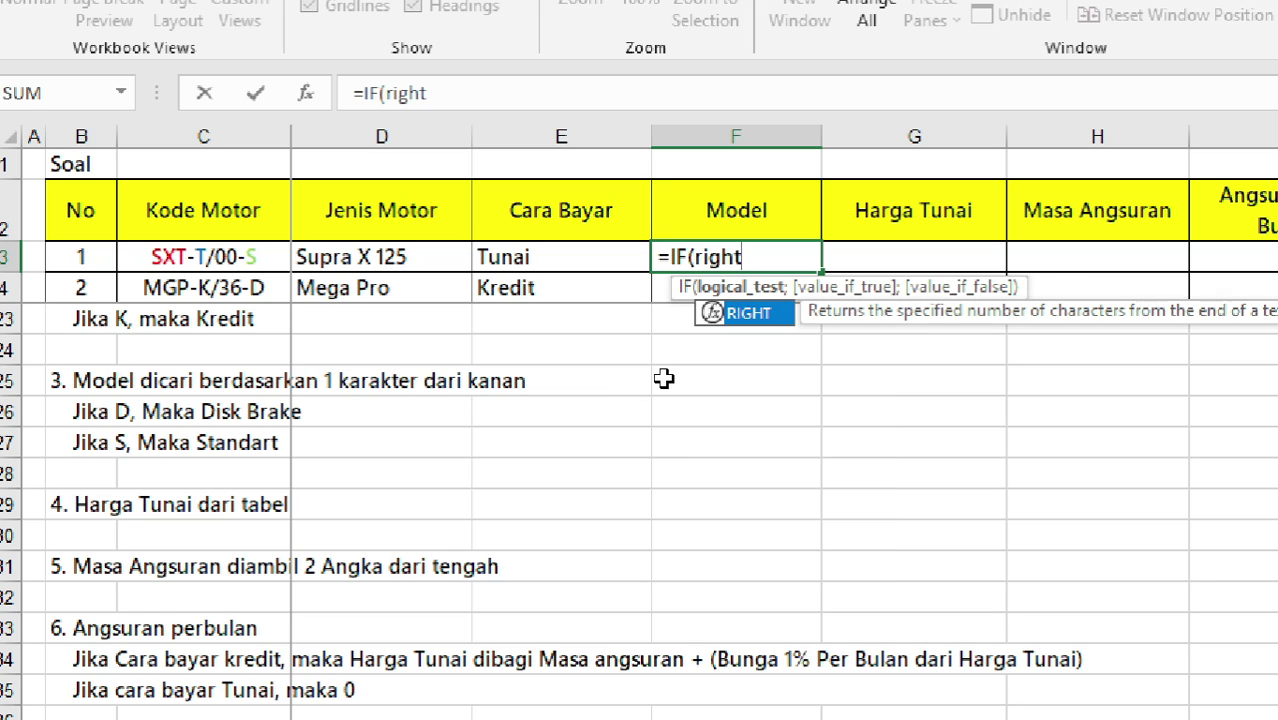
key("Tab")
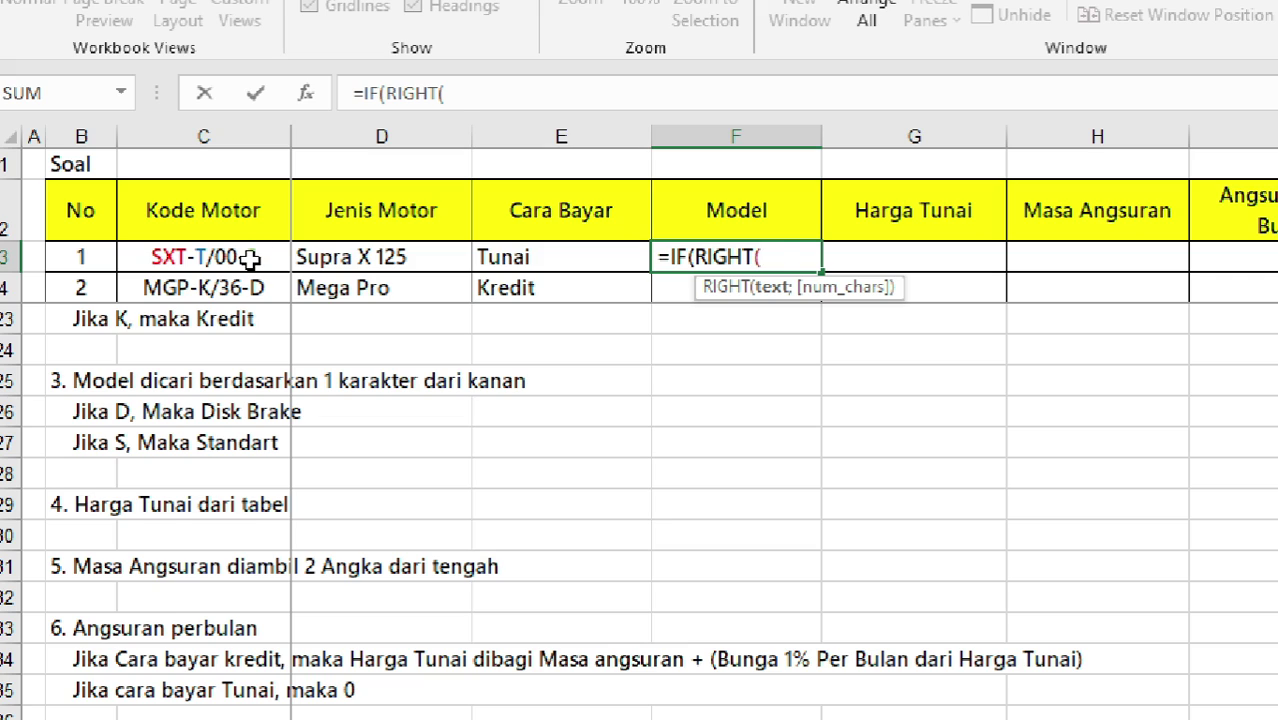
left_click(250, 258)
type(";")
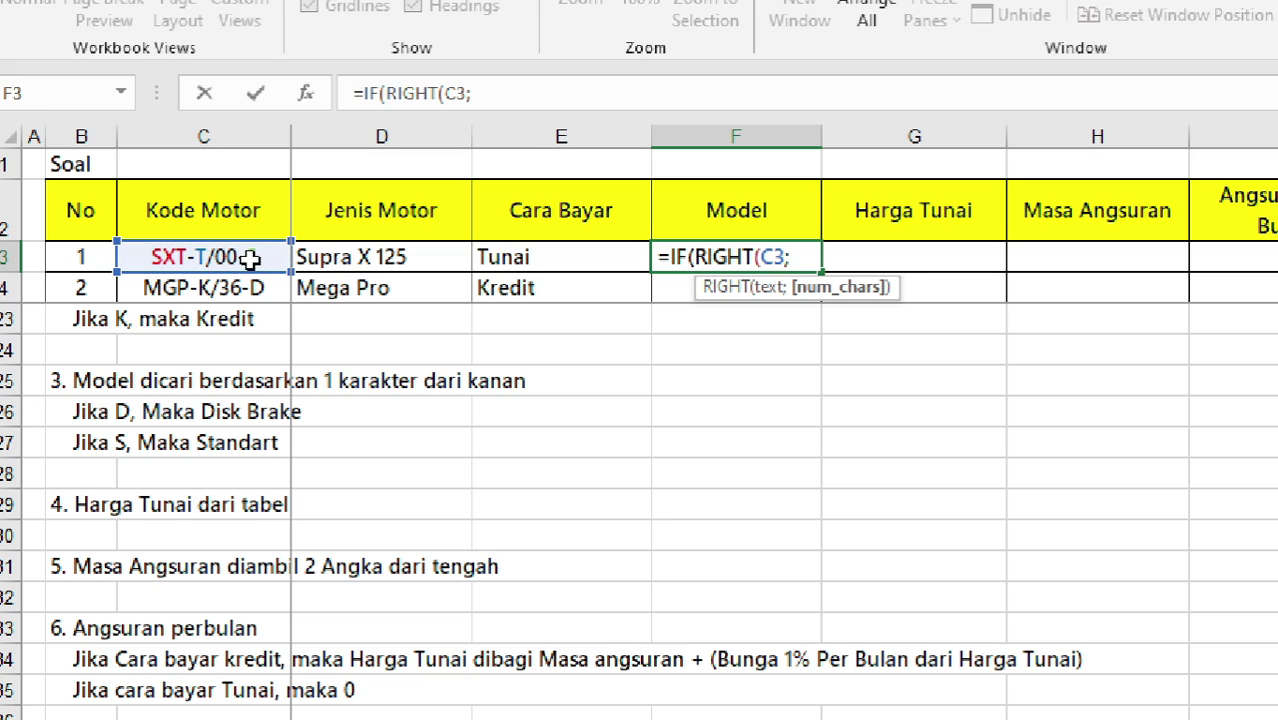
type("1")
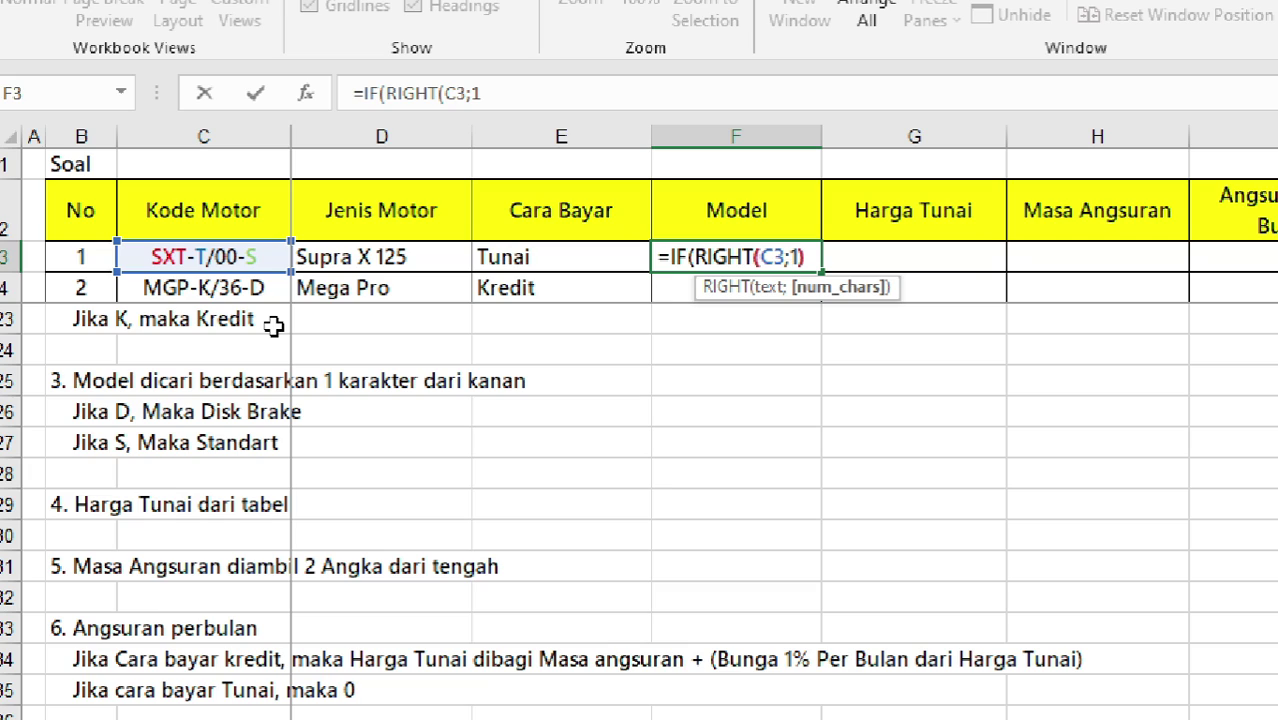
type(")=\"")
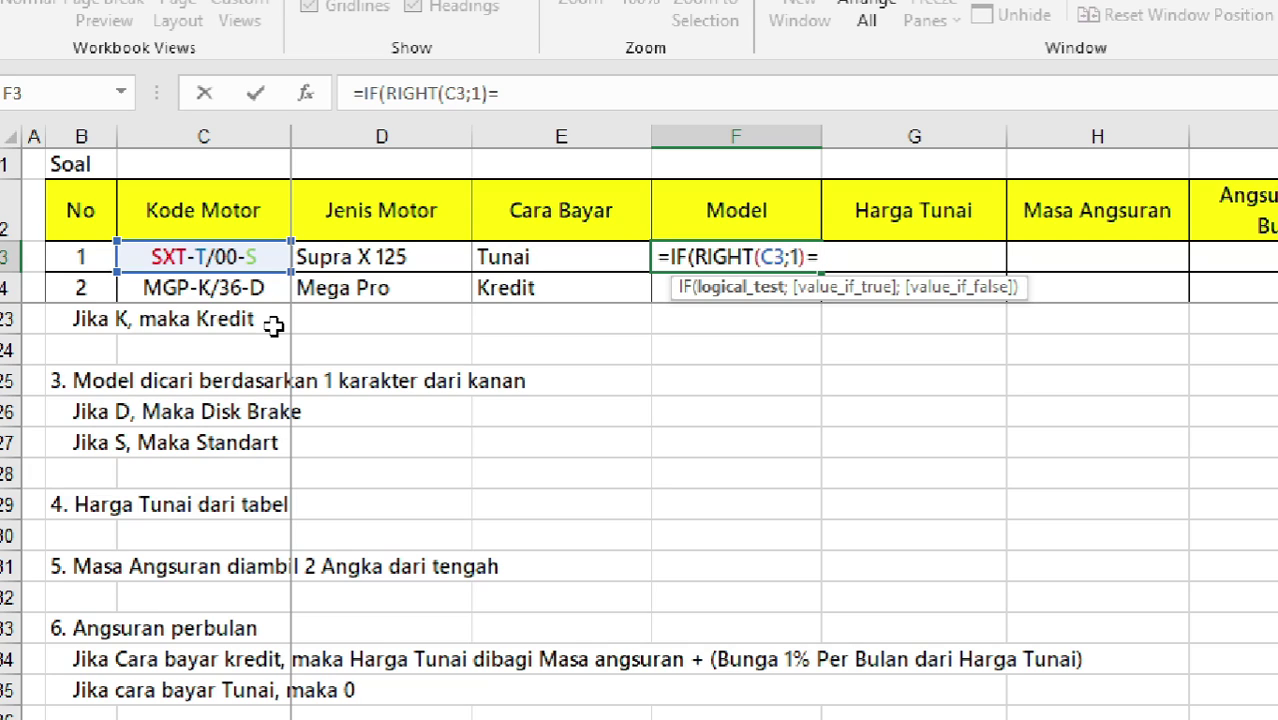
type("S\"")
type(";")
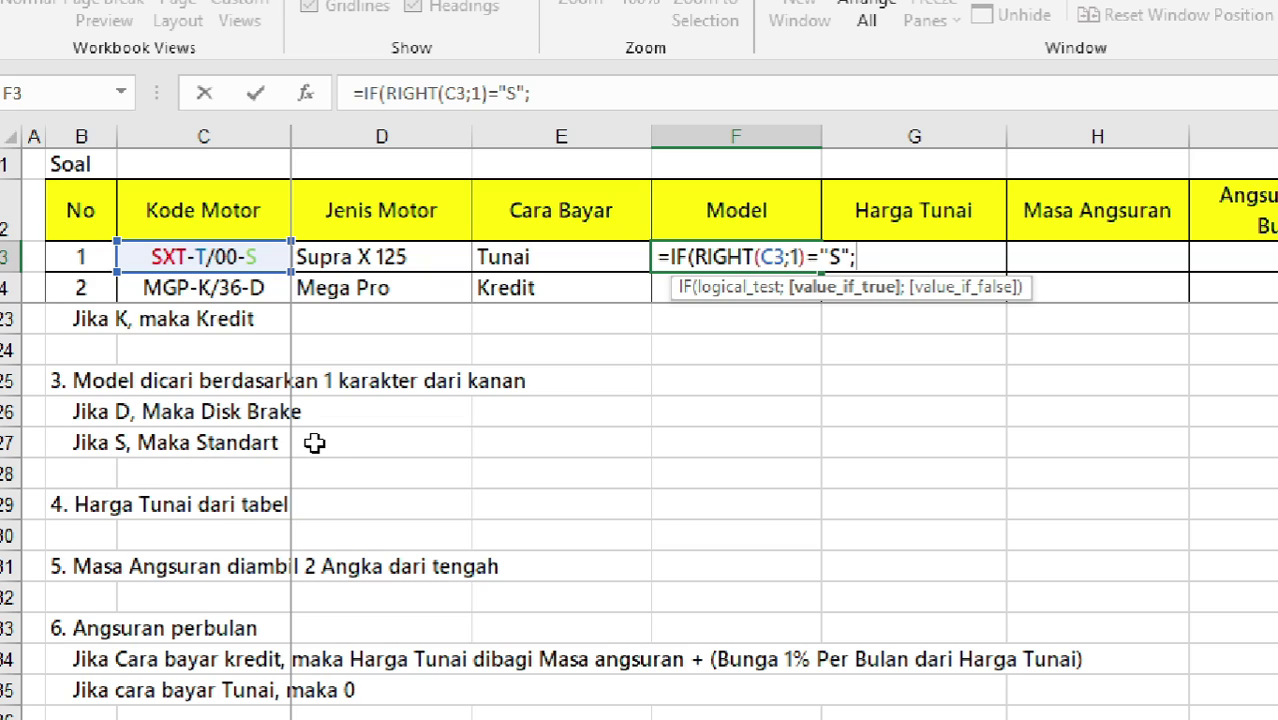
type("\"S")
type("tandart")
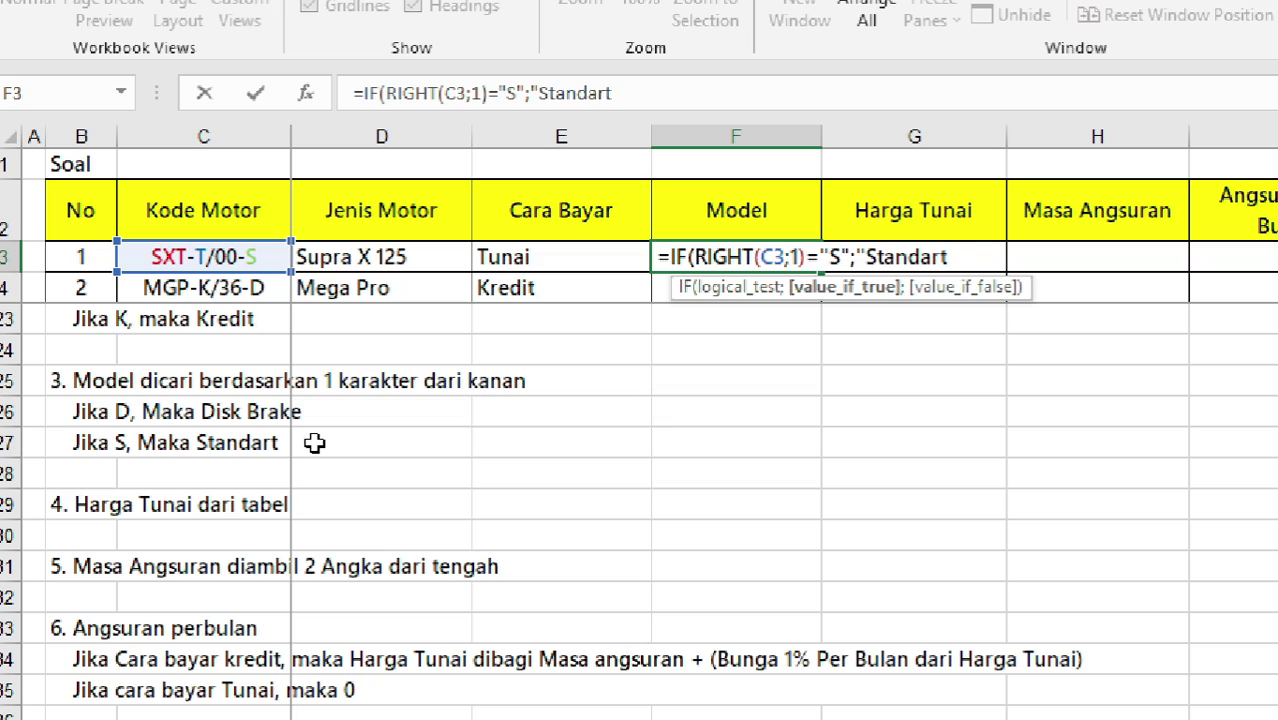
type("\";\"")
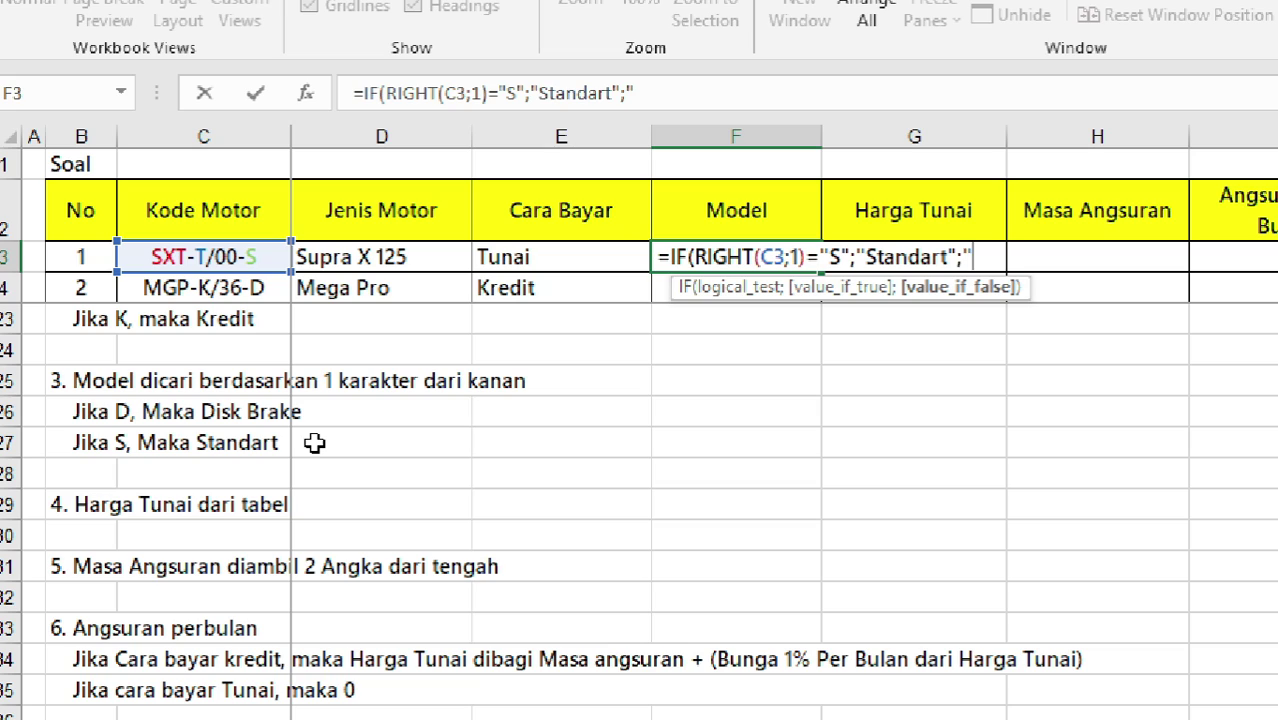
type("Disk B")
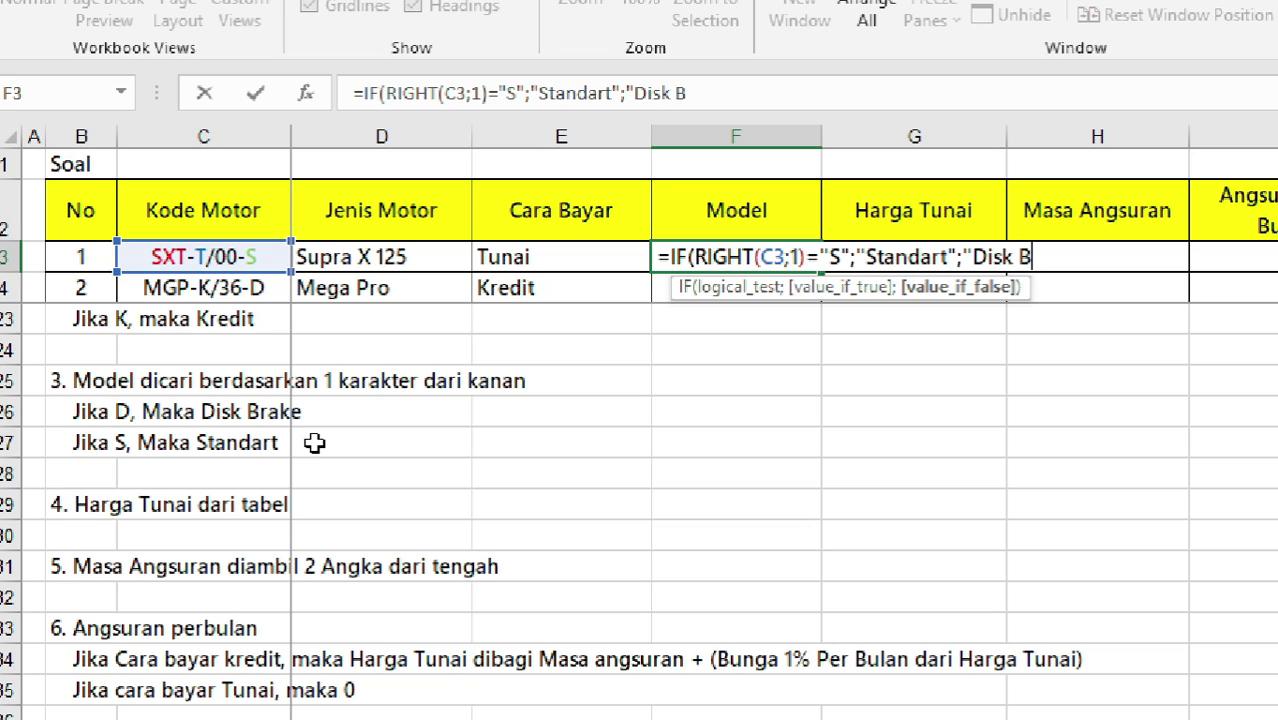
type("rake")
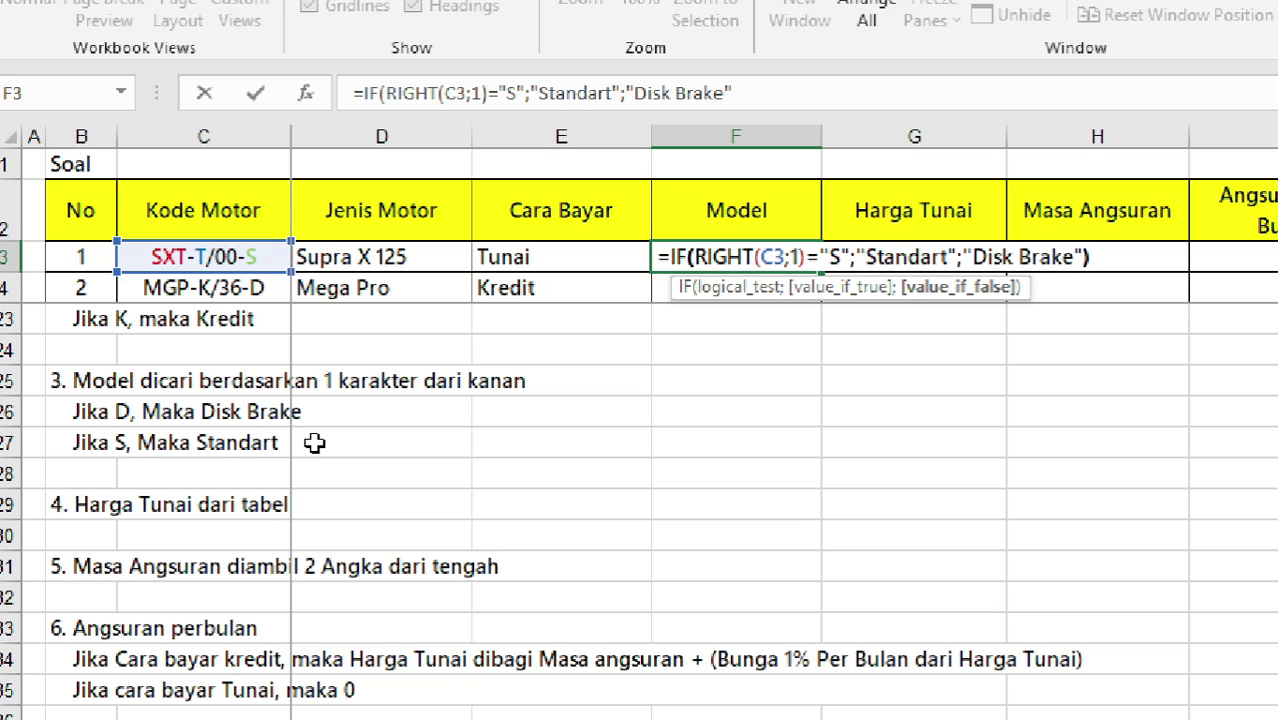
scroll(1100, 250, "right", 1)
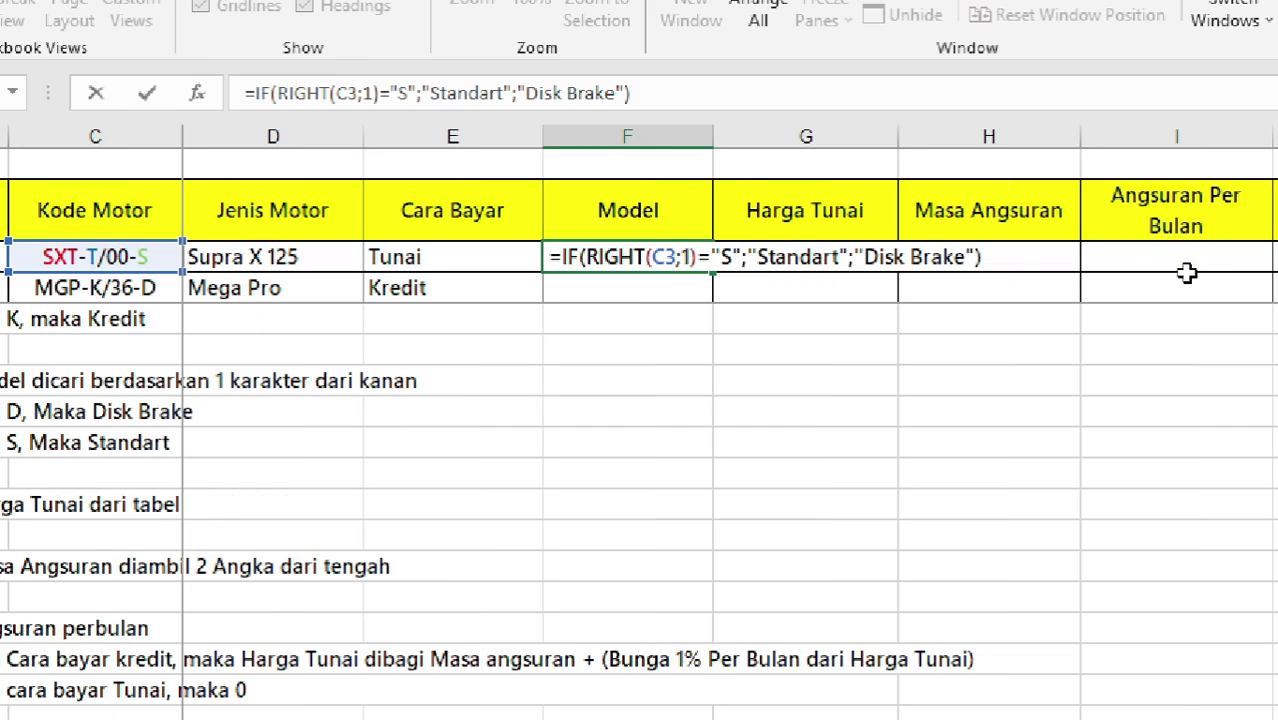
key("ctrl+Return")
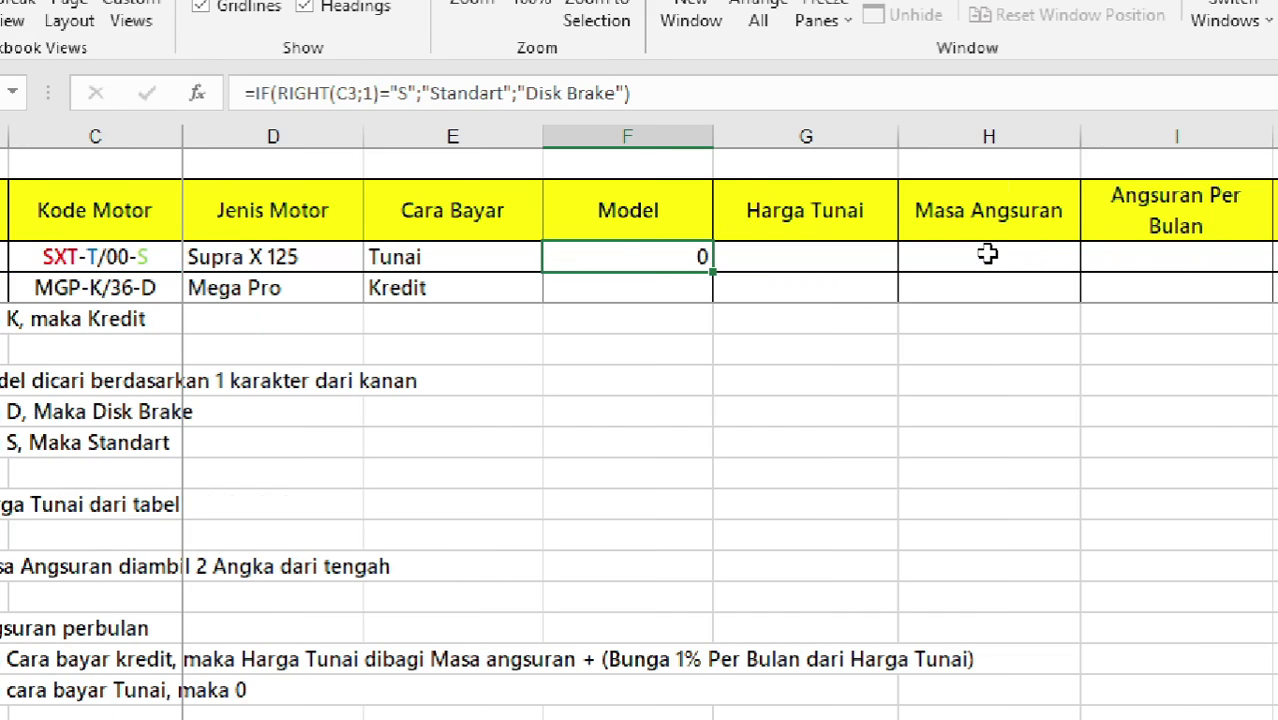
scroll(1000, 256, "left", 1)
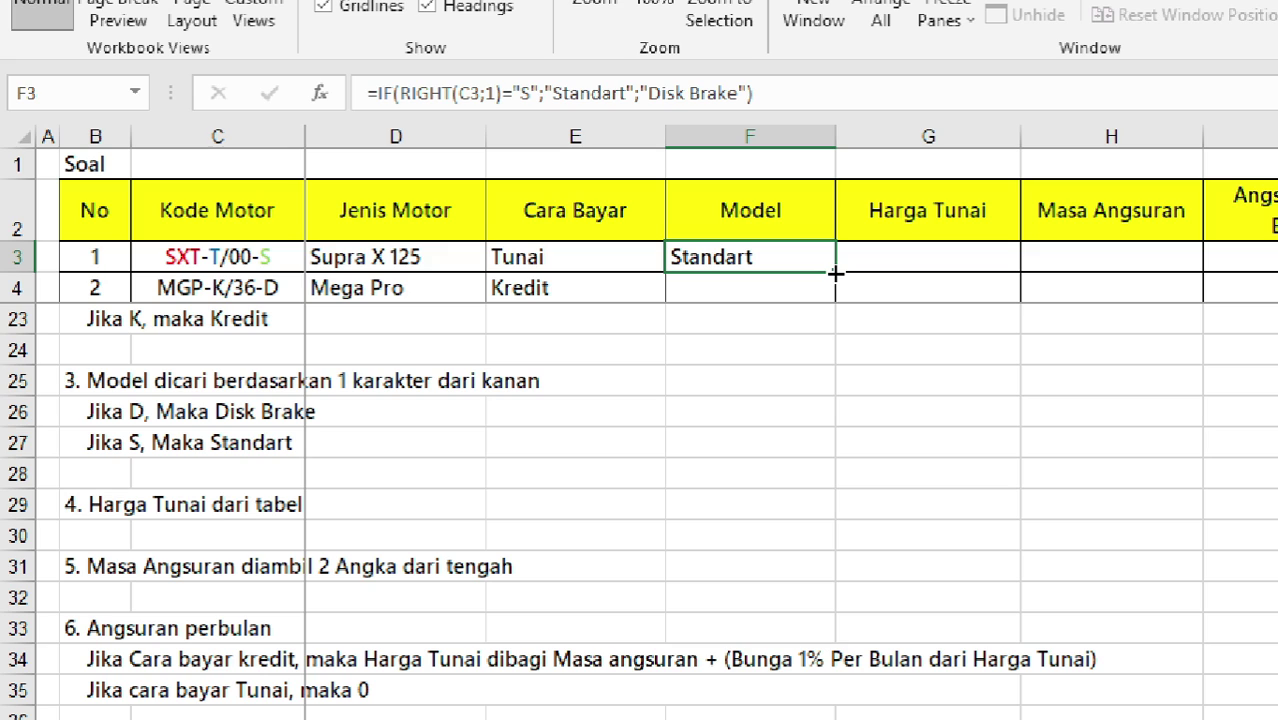
Copy F3's Model formula down to F13 and check the copied formula in F4
double_click(835, 272)
scroll(841, 428, "up", 6)
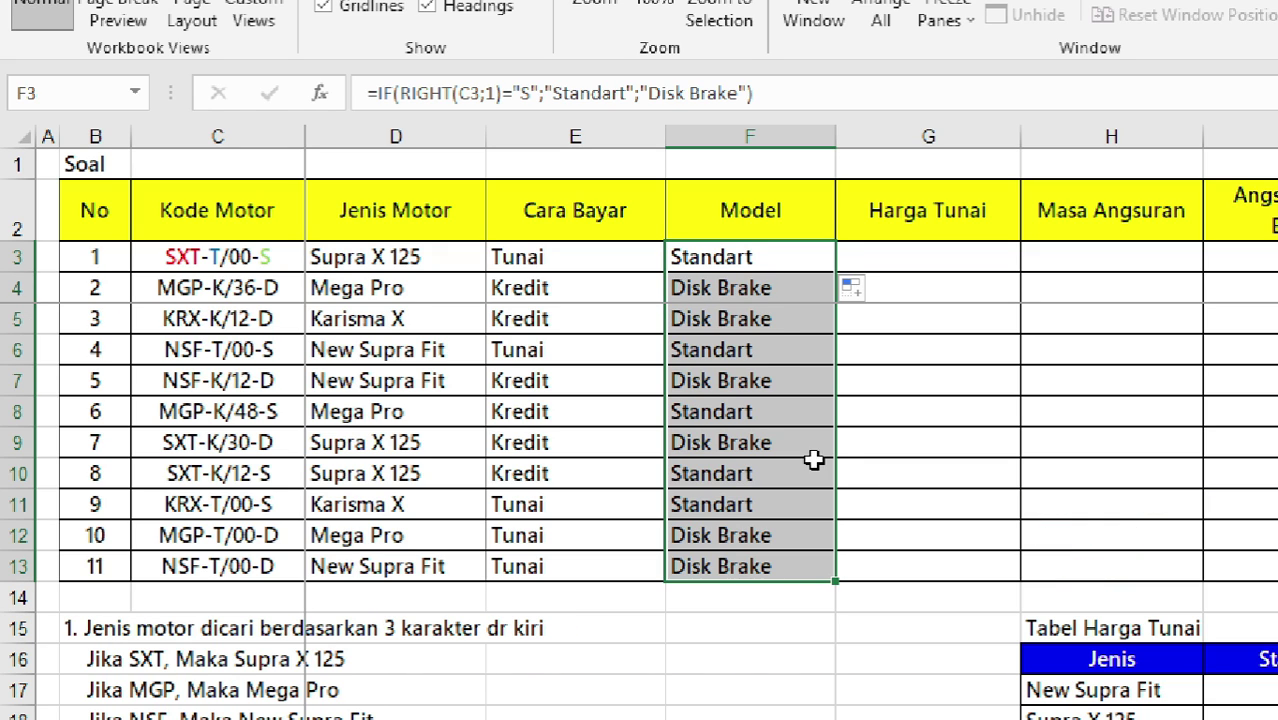
left_click_drag(770, 257, 778, 550)
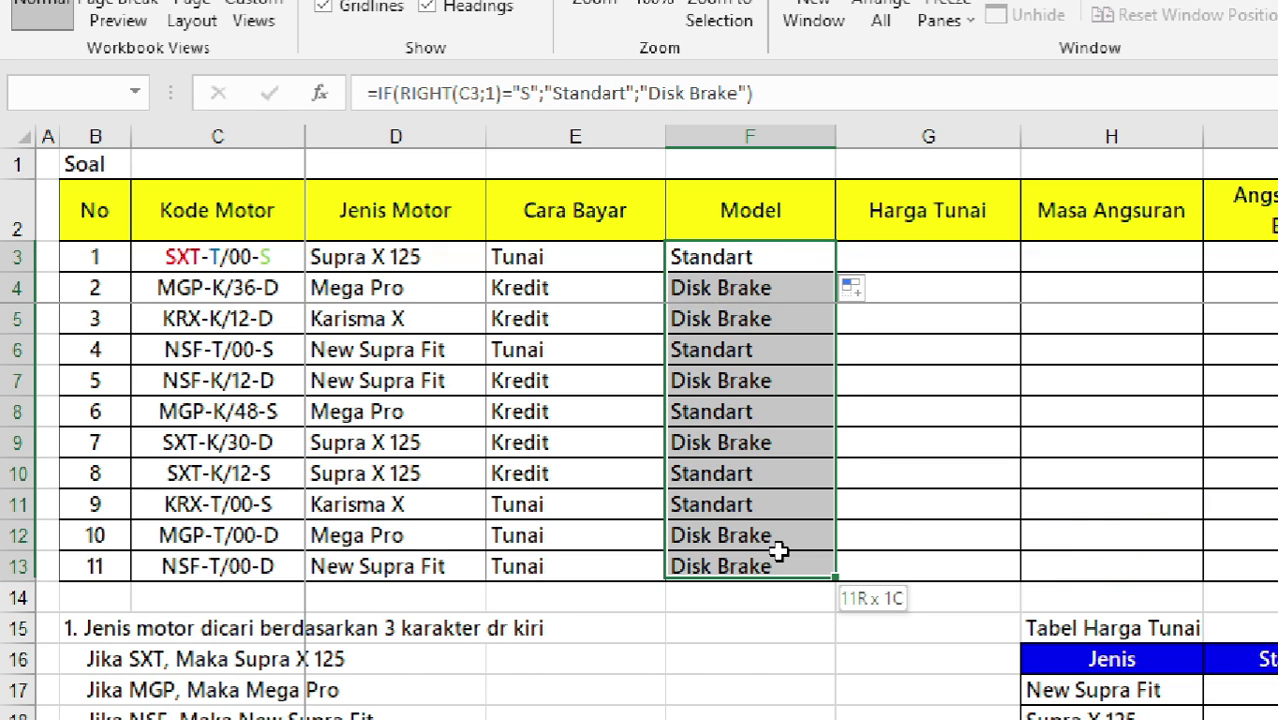
key("Down")
scroll(722, 491, "down", 2)
scroll(716, 499, "down", 2)
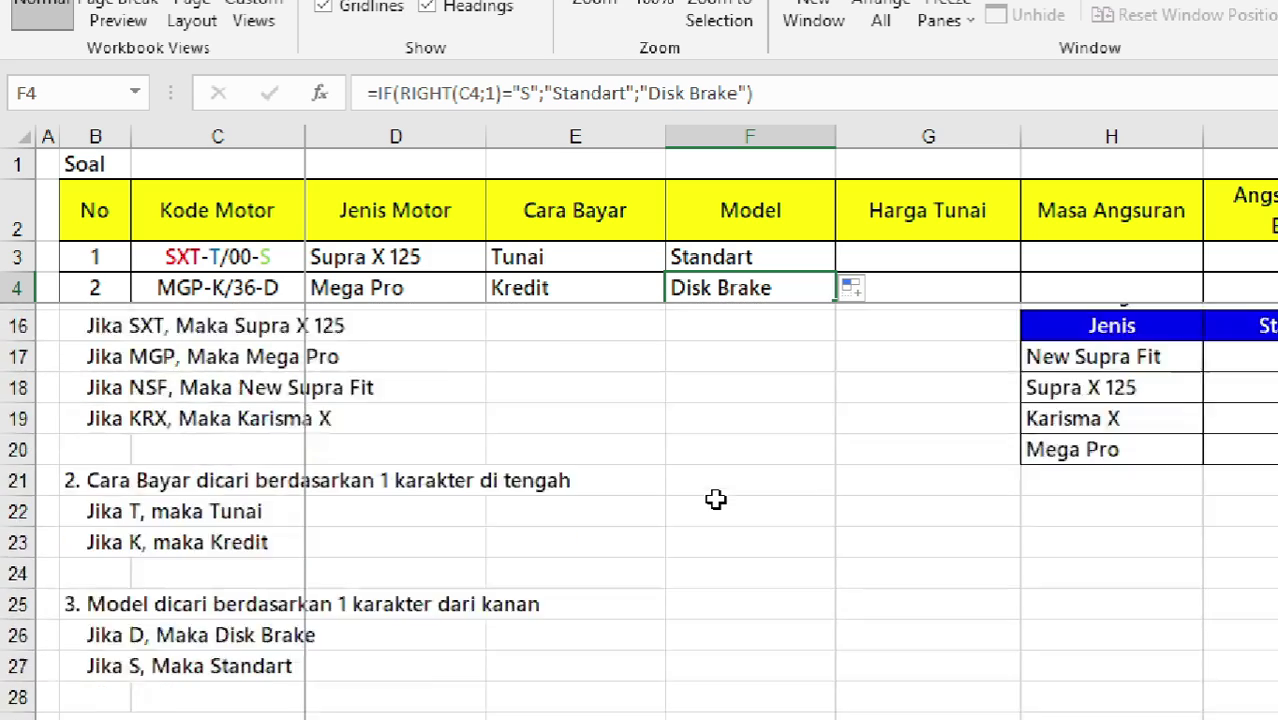
scroll(716, 499, "down", 2)
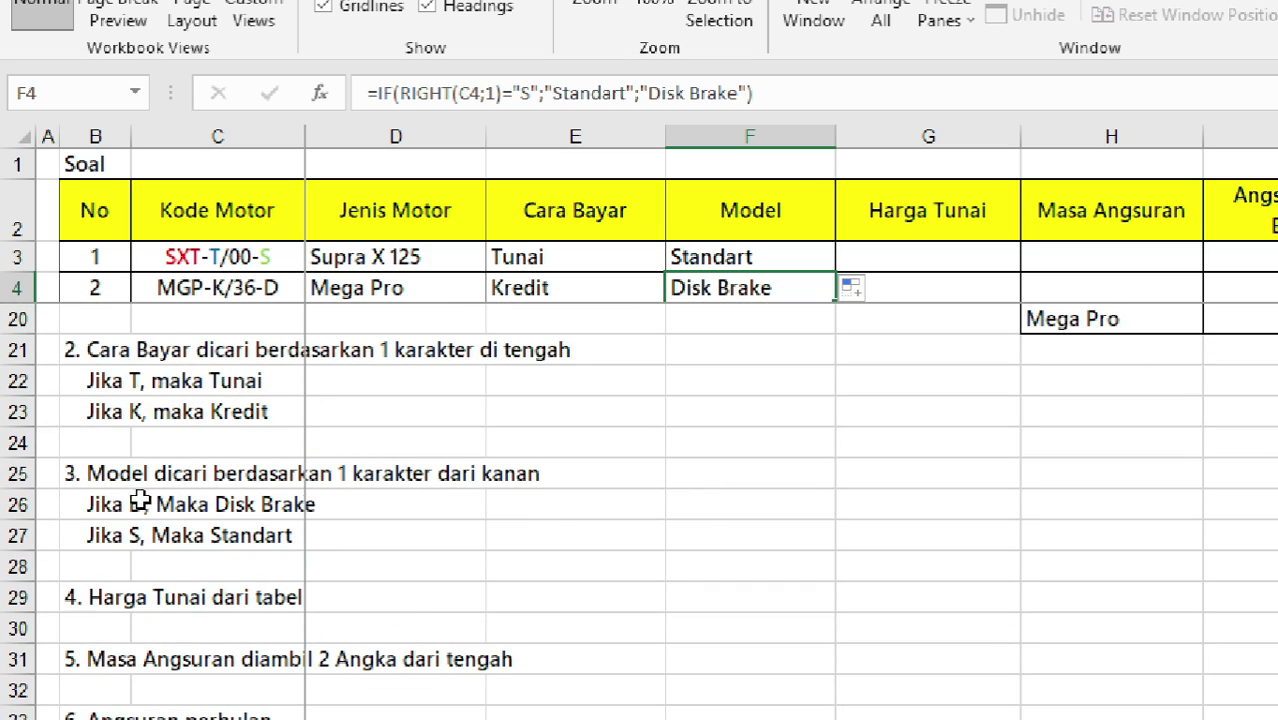
scroll(418, 510, "down", 1)
scroll(418, 510, "down", 1)
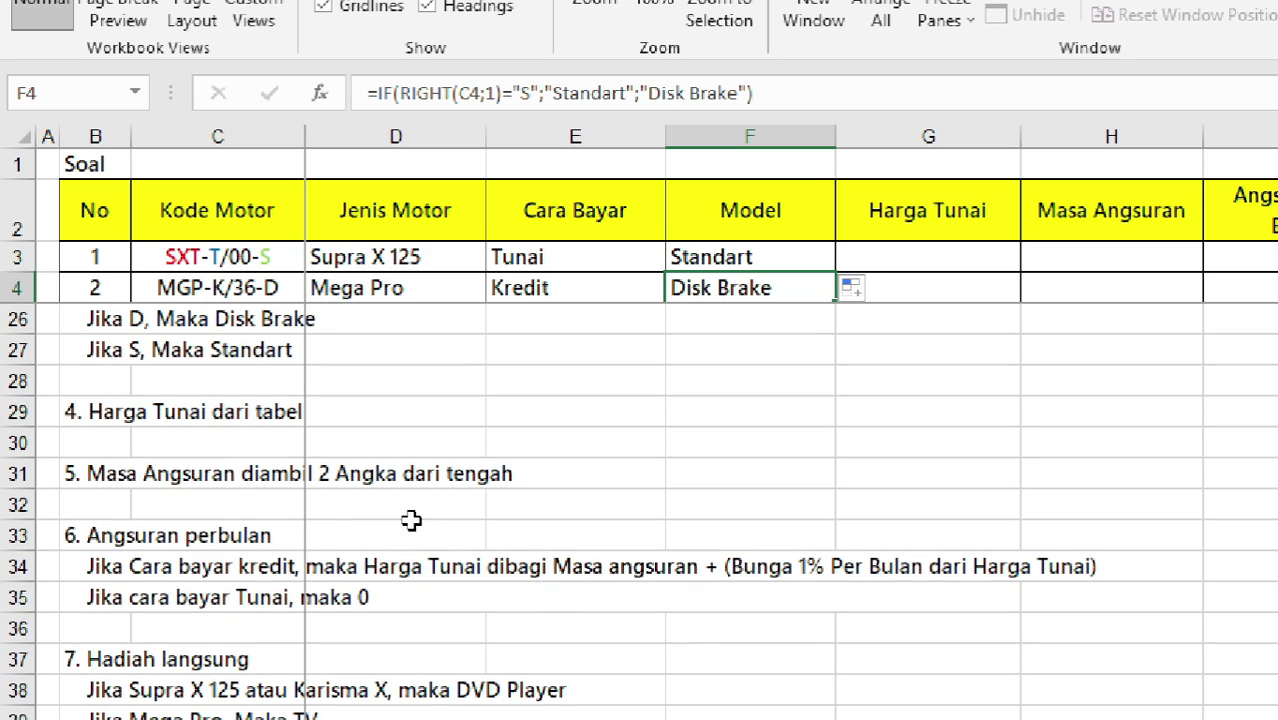
left_click(92, 412)
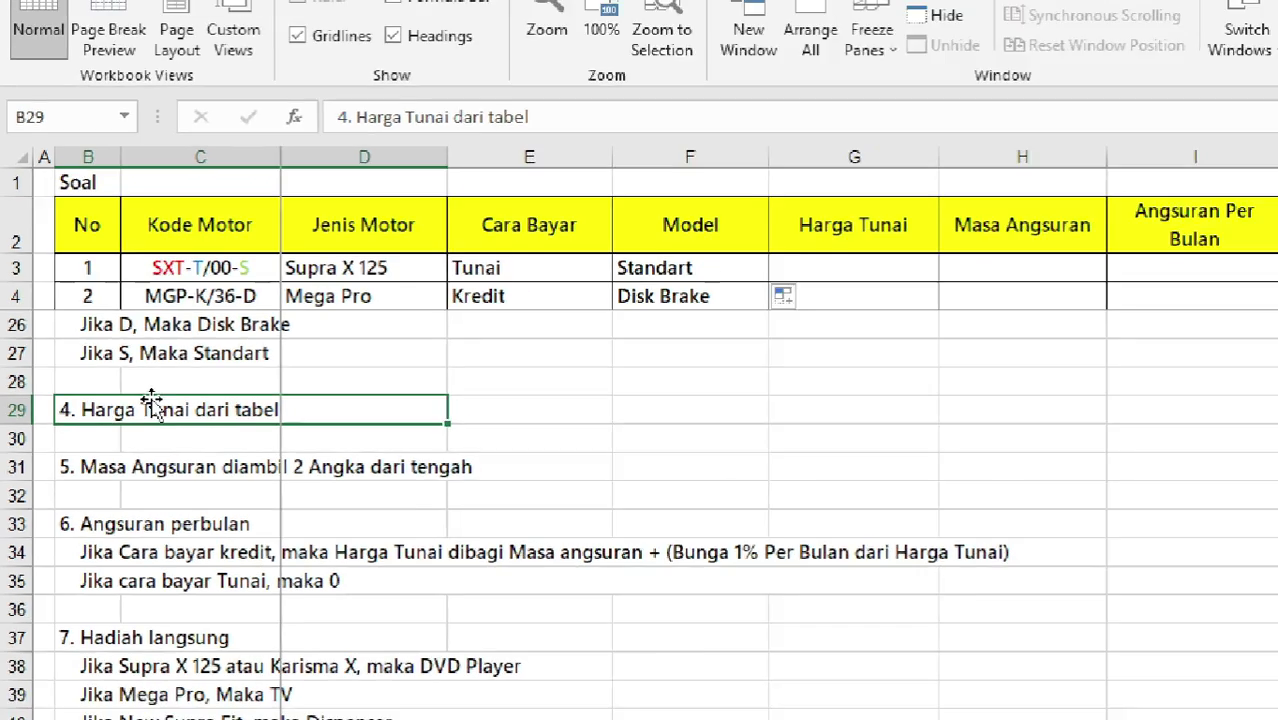
scroll(864, 422, "up", 2)
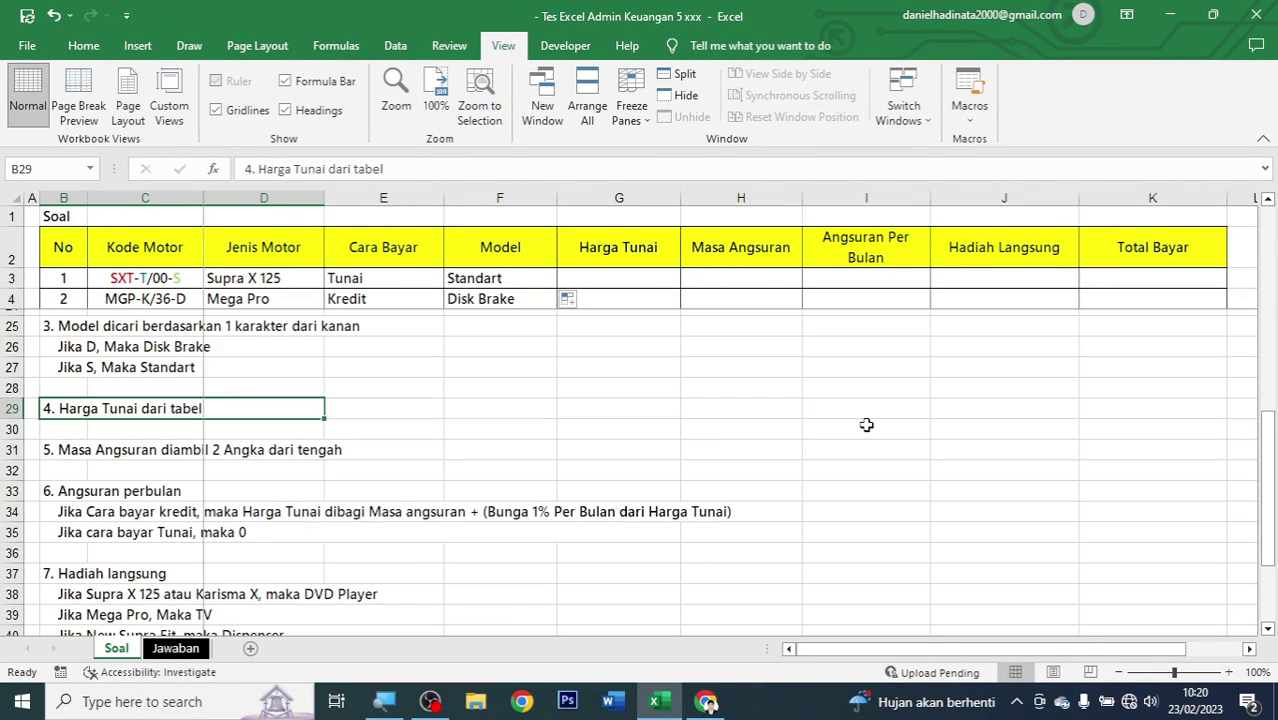
scroll(864, 422, "up", 4)
left_click(763, 466)
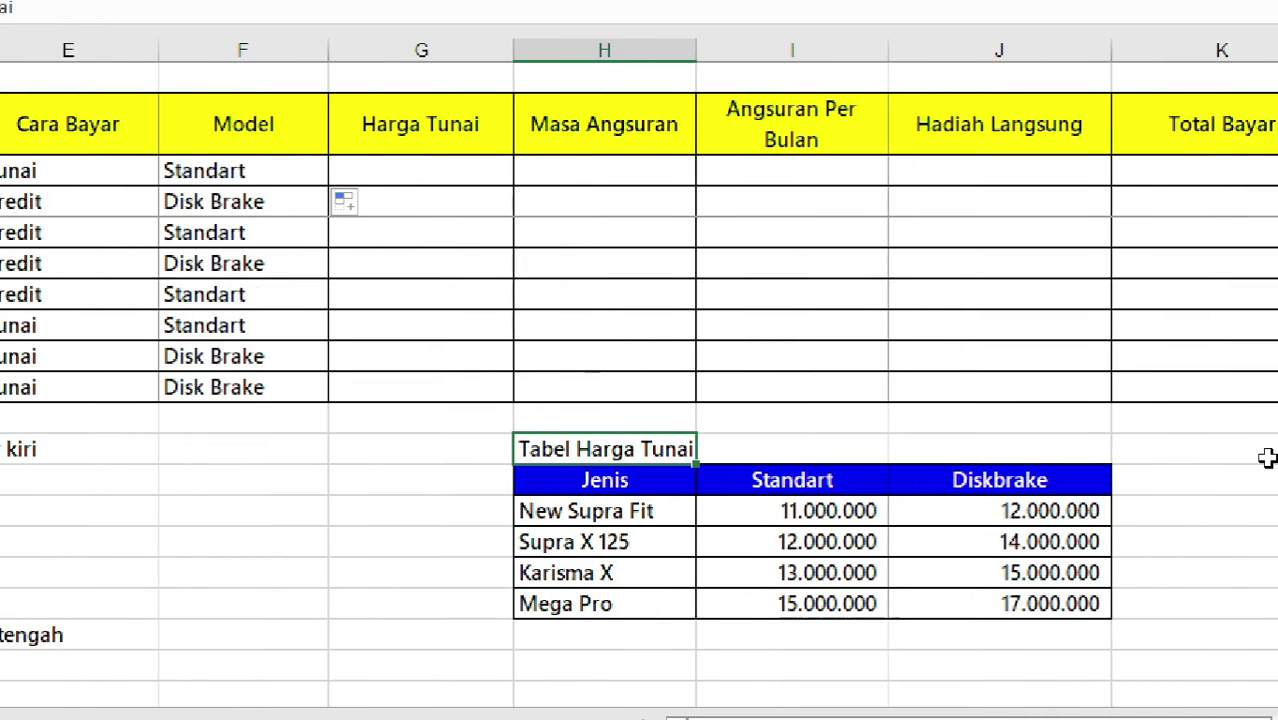
left_click(538, 476)
left_click_drag(512, 510, 500, 574)
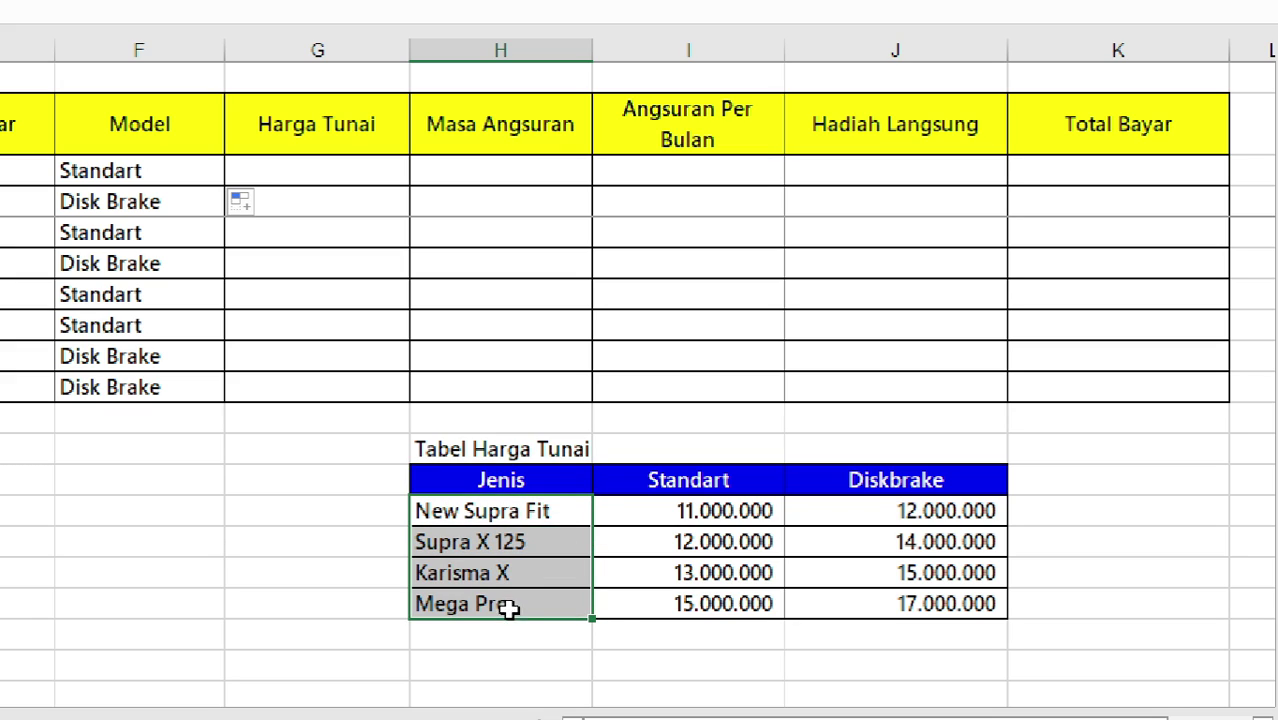
left_click(543, 452)
left_click_drag(705, 482, 827, 482)
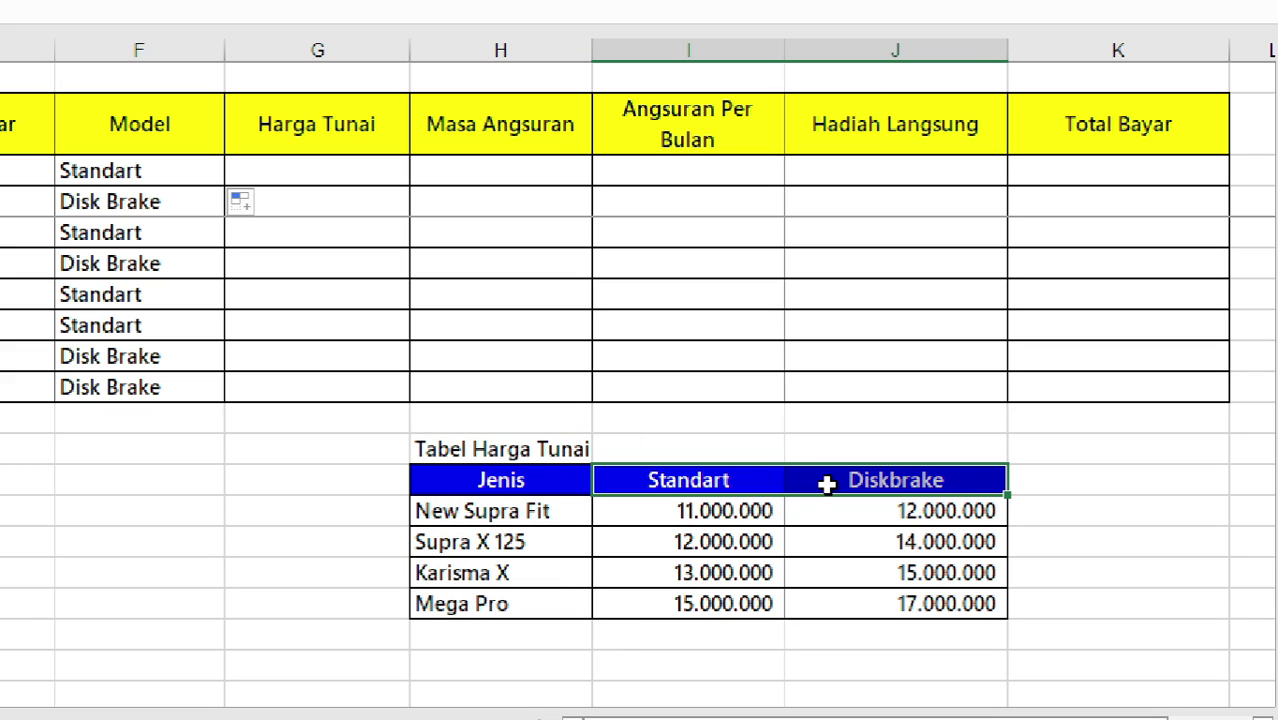
left_click(741, 482)
left_click(519, 511)
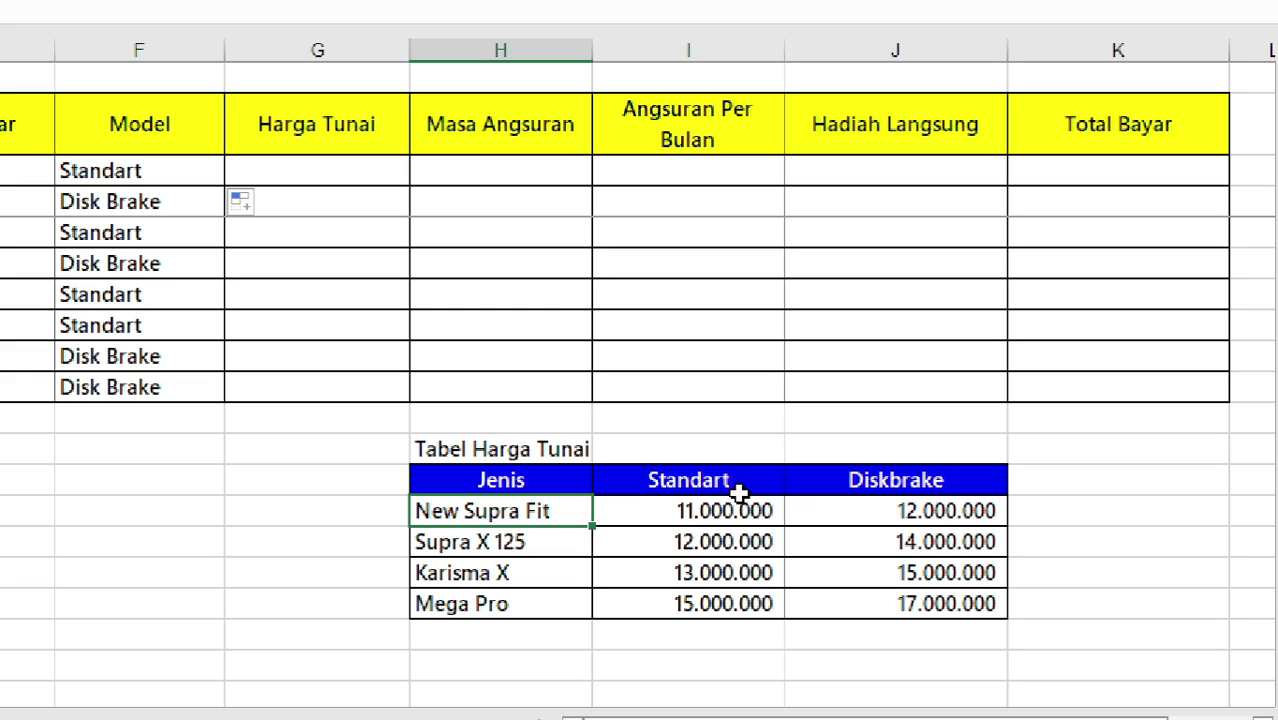
left_click_drag(733, 488, 705, 515)
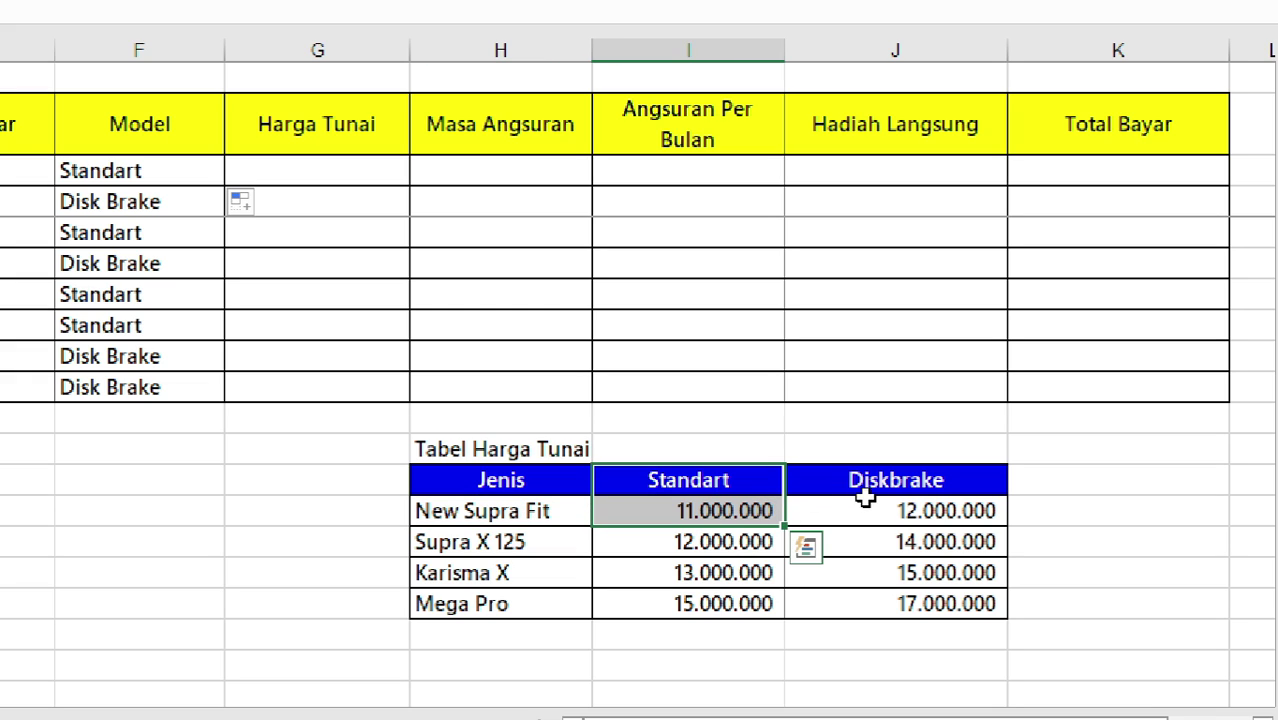
left_click_drag(864, 489, 895, 508)
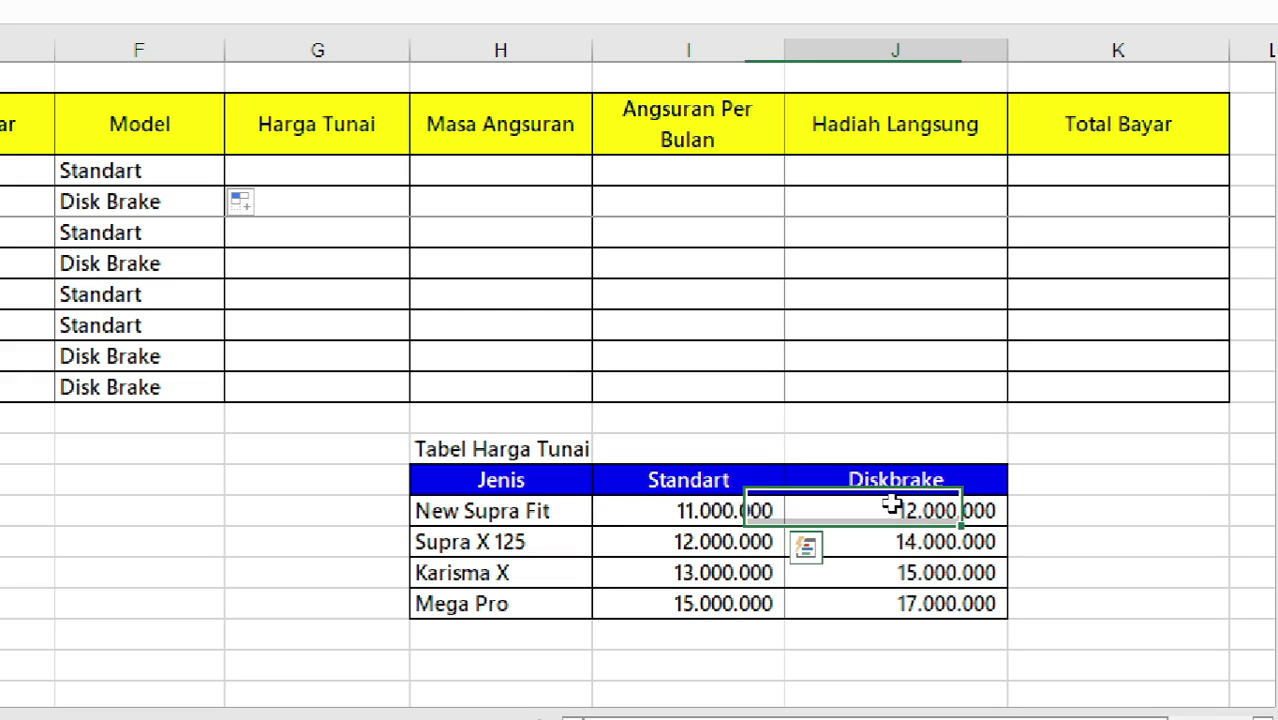
left_click(720, 510)
left_click(864, 508)
left_click(717, 512)
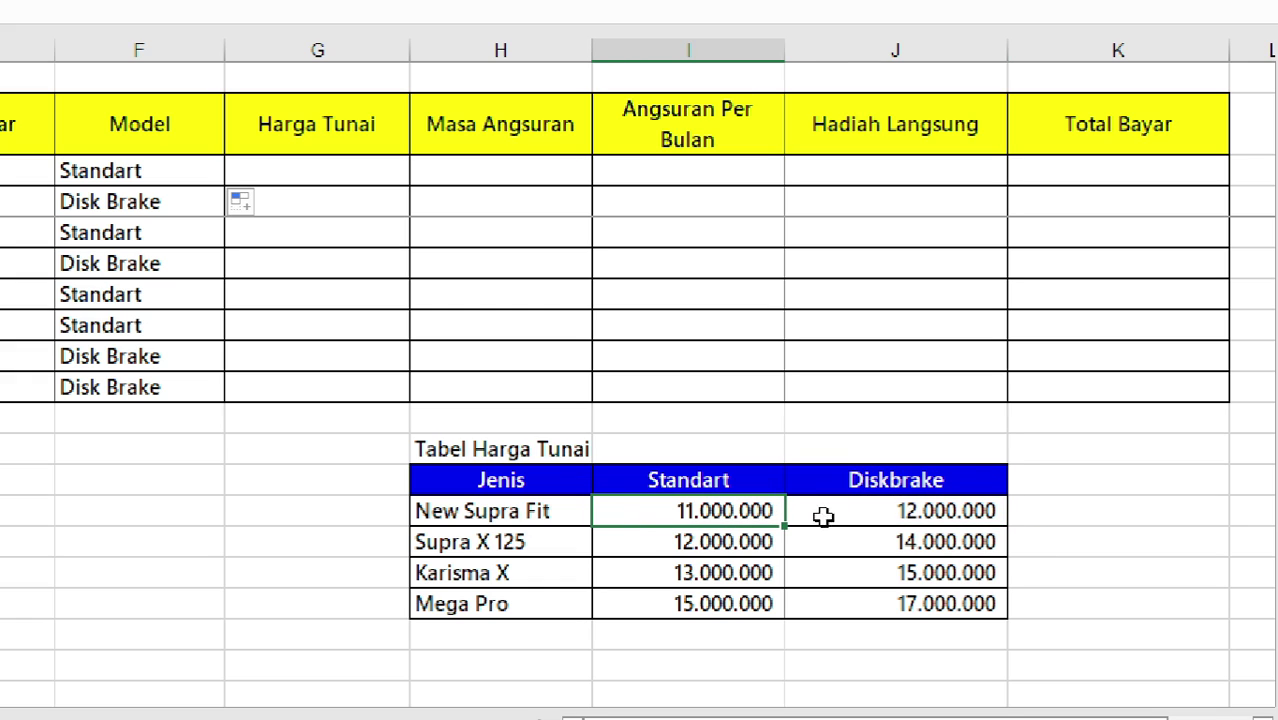
left_click(907, 514)
left_click(738, 516)
scroll(63, 360, "left", 2)
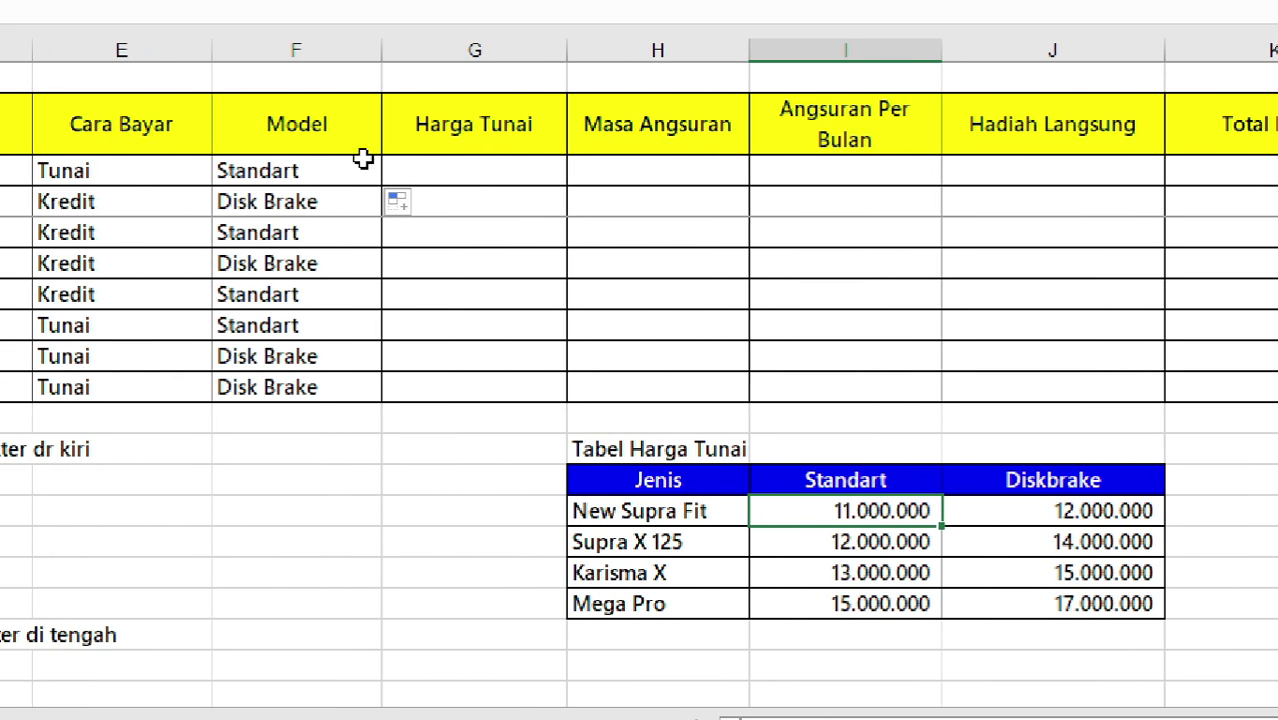
In G3, begin =VLOOKUP(D3;$H$16:$J$20; and start typing MATCH for the column index
left_click(484, 175)
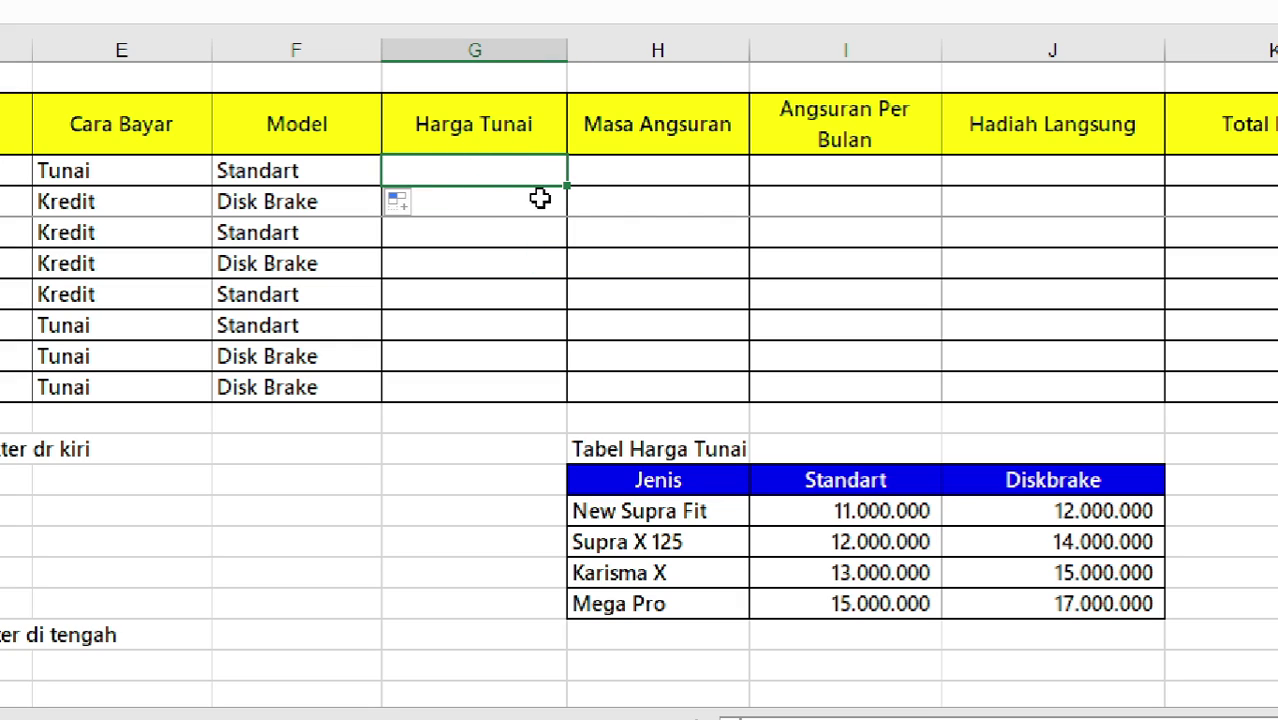
key("F2")
type("=v")
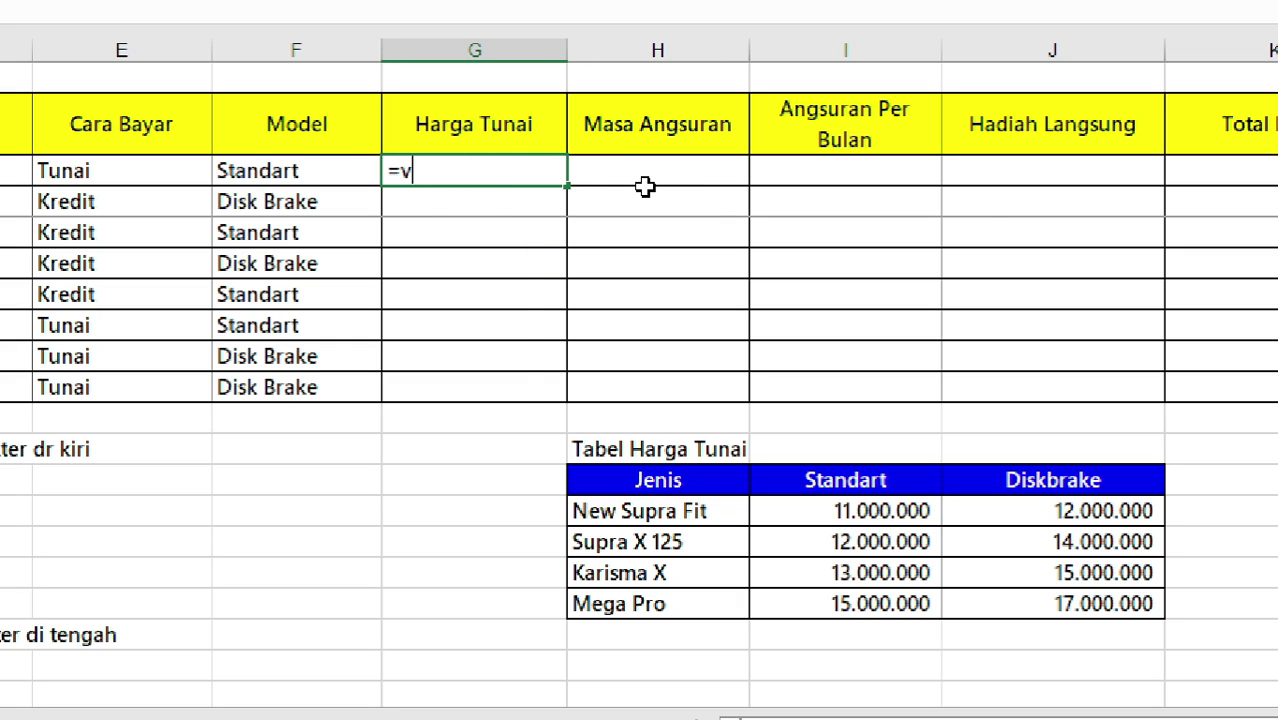
type("l")
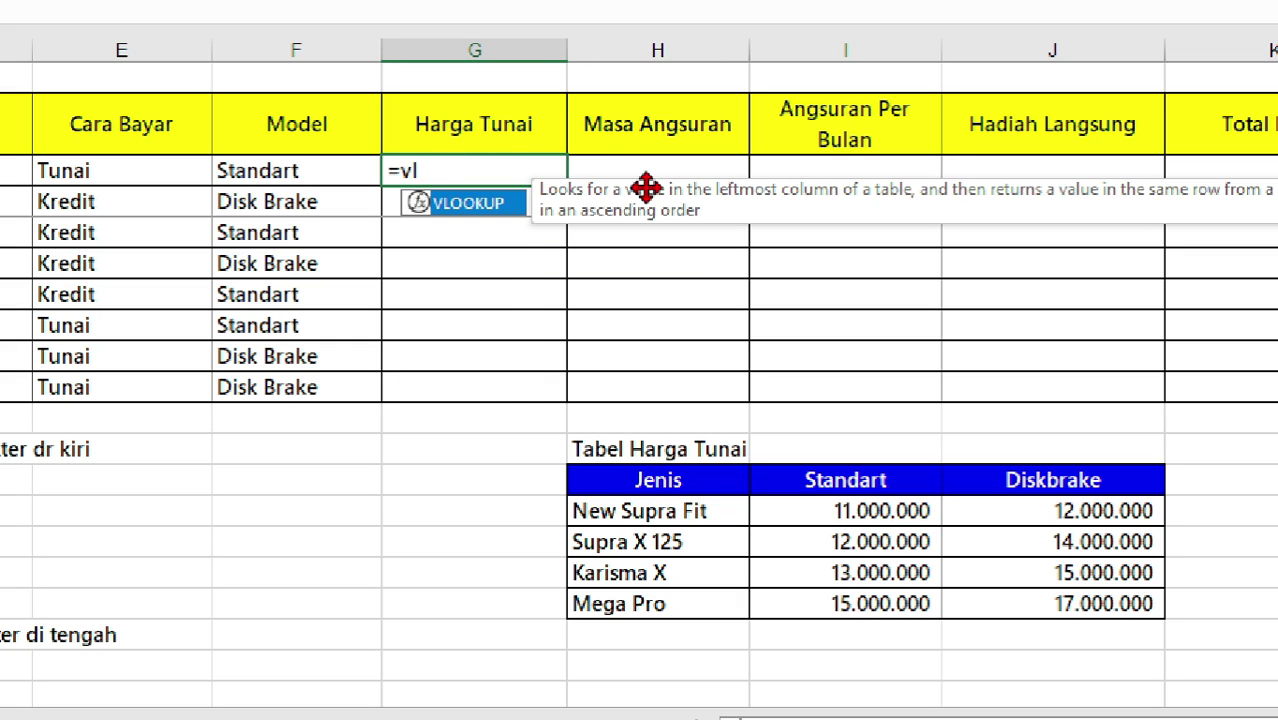
type("p")
key("Tab")
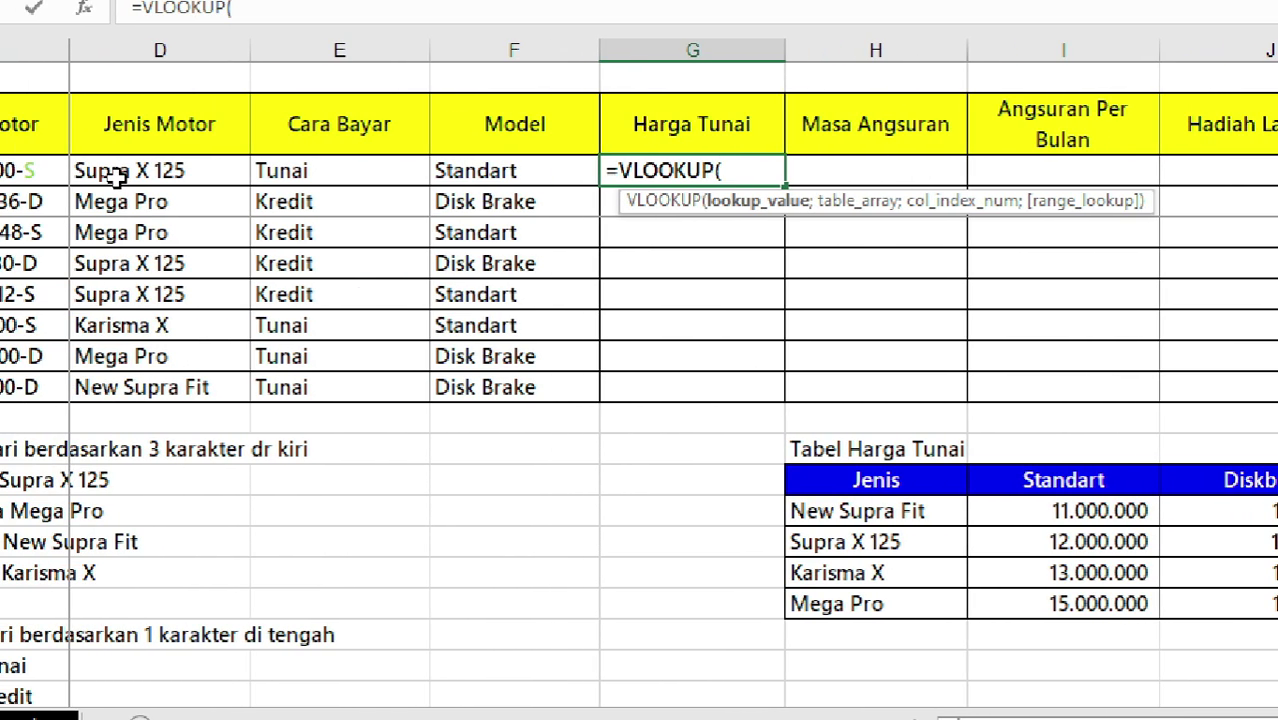
left_click(118, 176)
type(";")
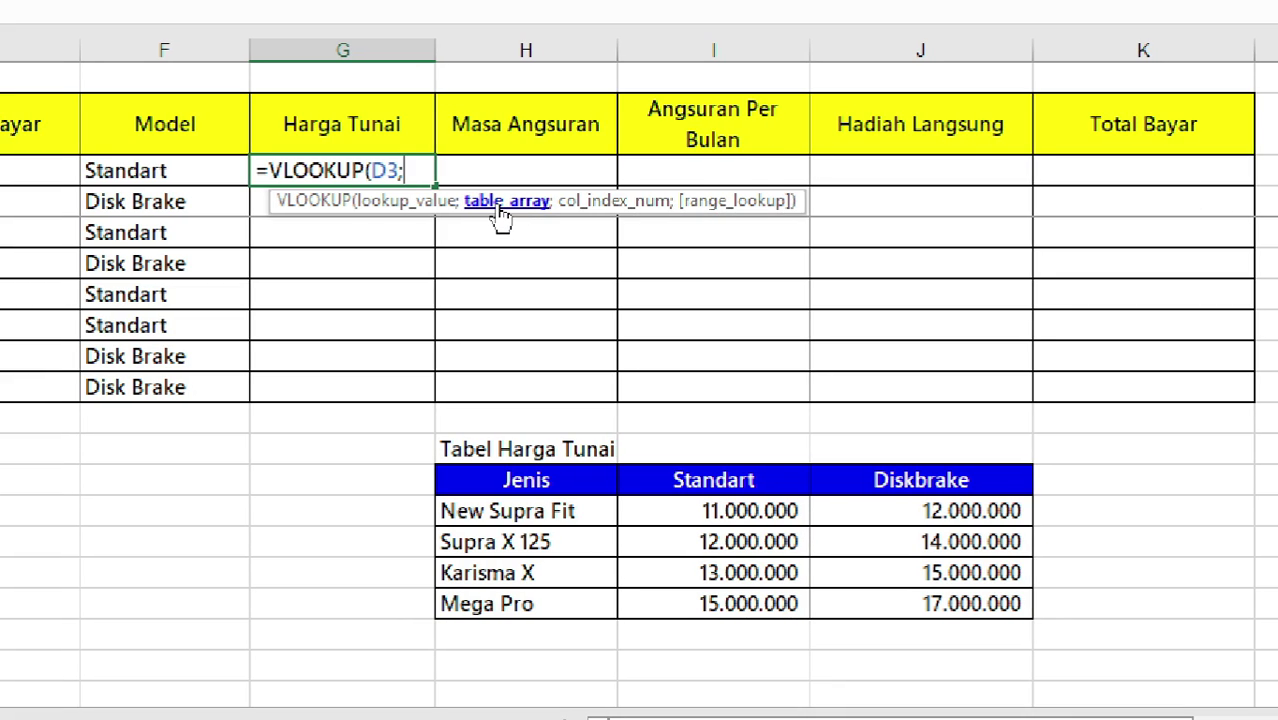
left_click_drag(594, 476, 890, 594)
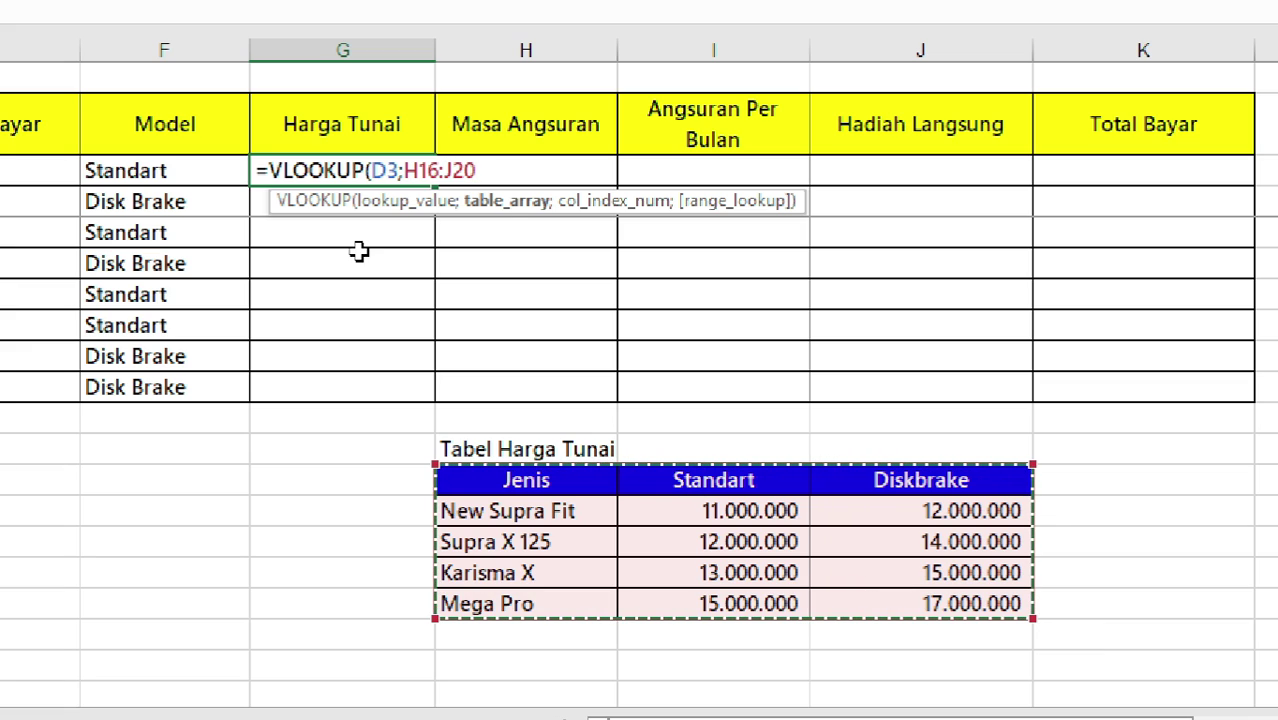
key("F4")
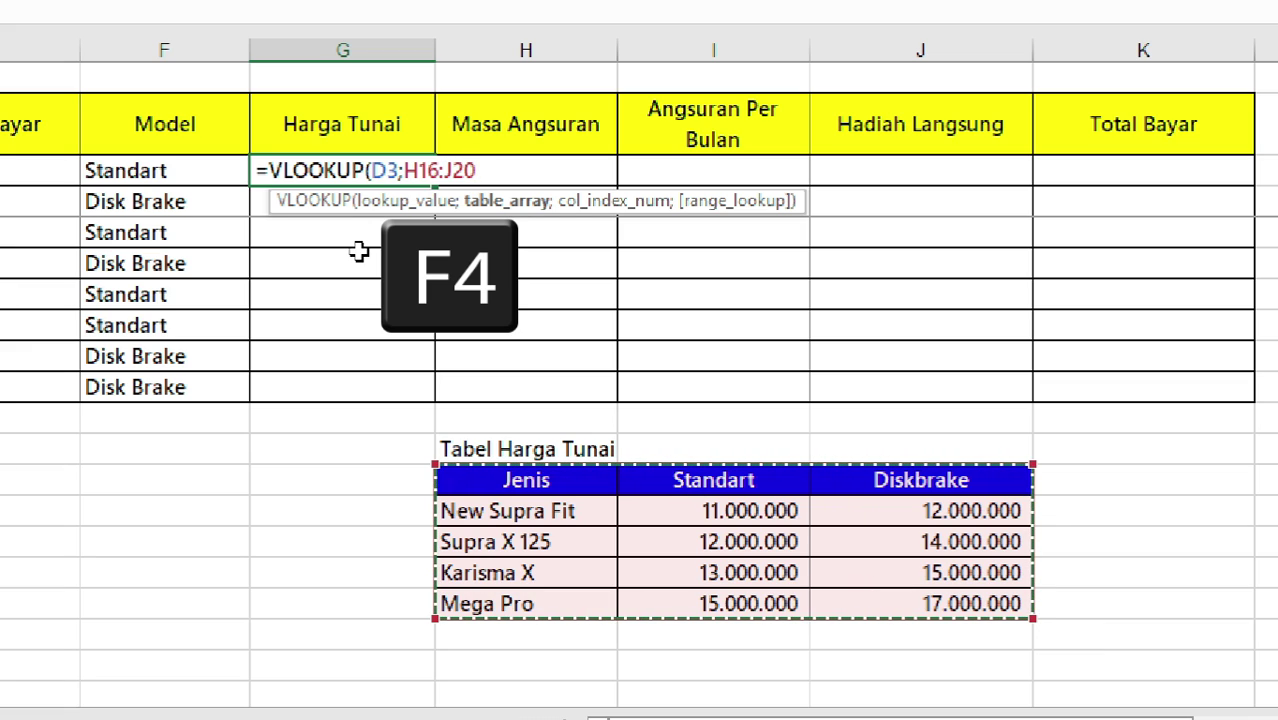
key("F4")
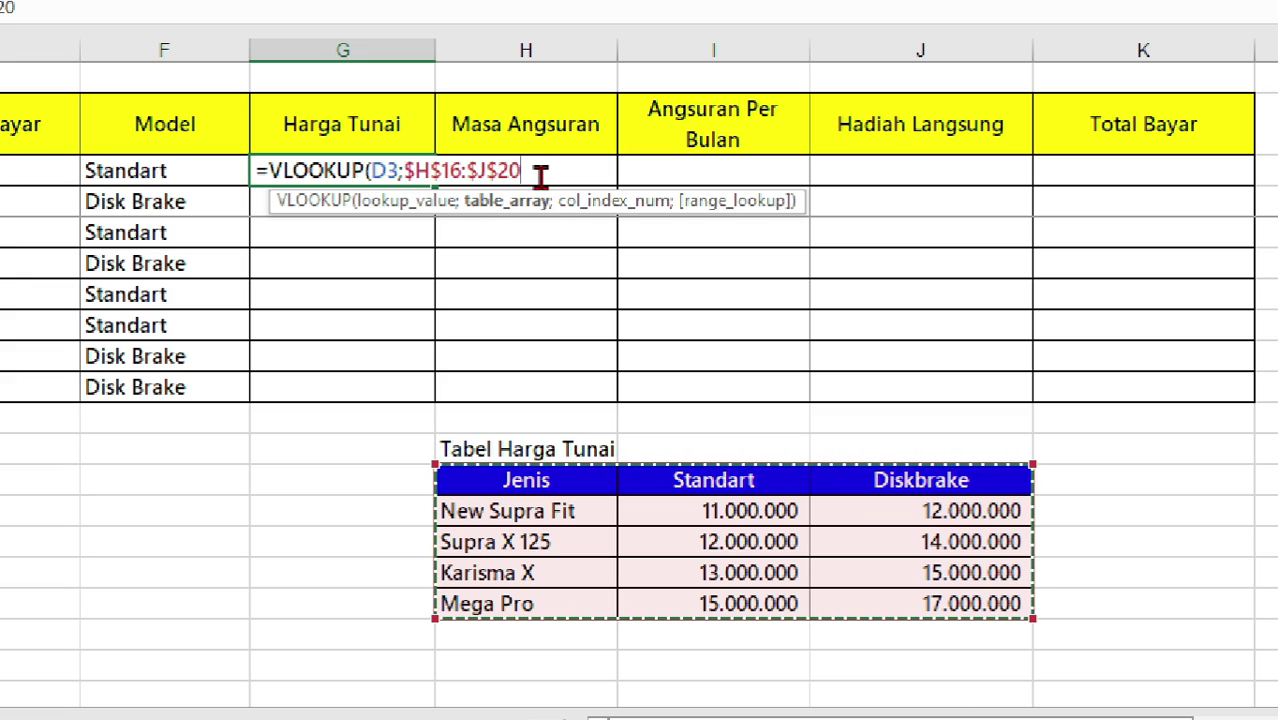
type(";")
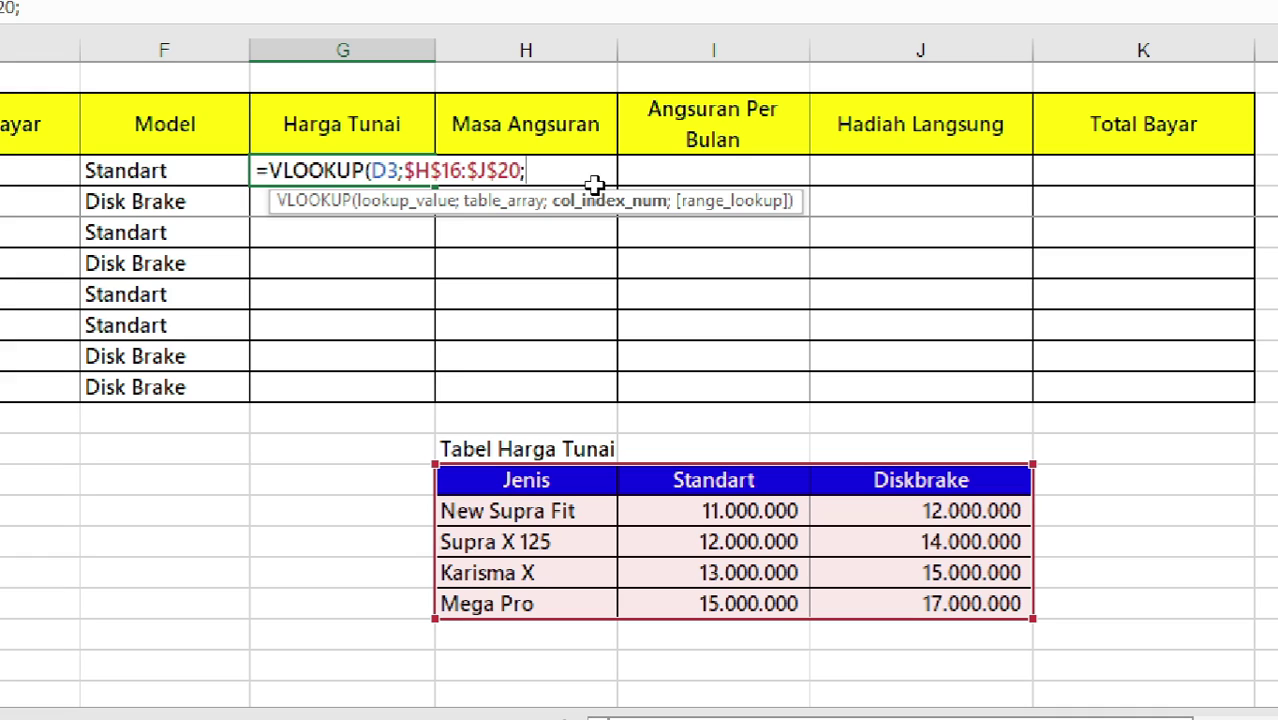
type("match")
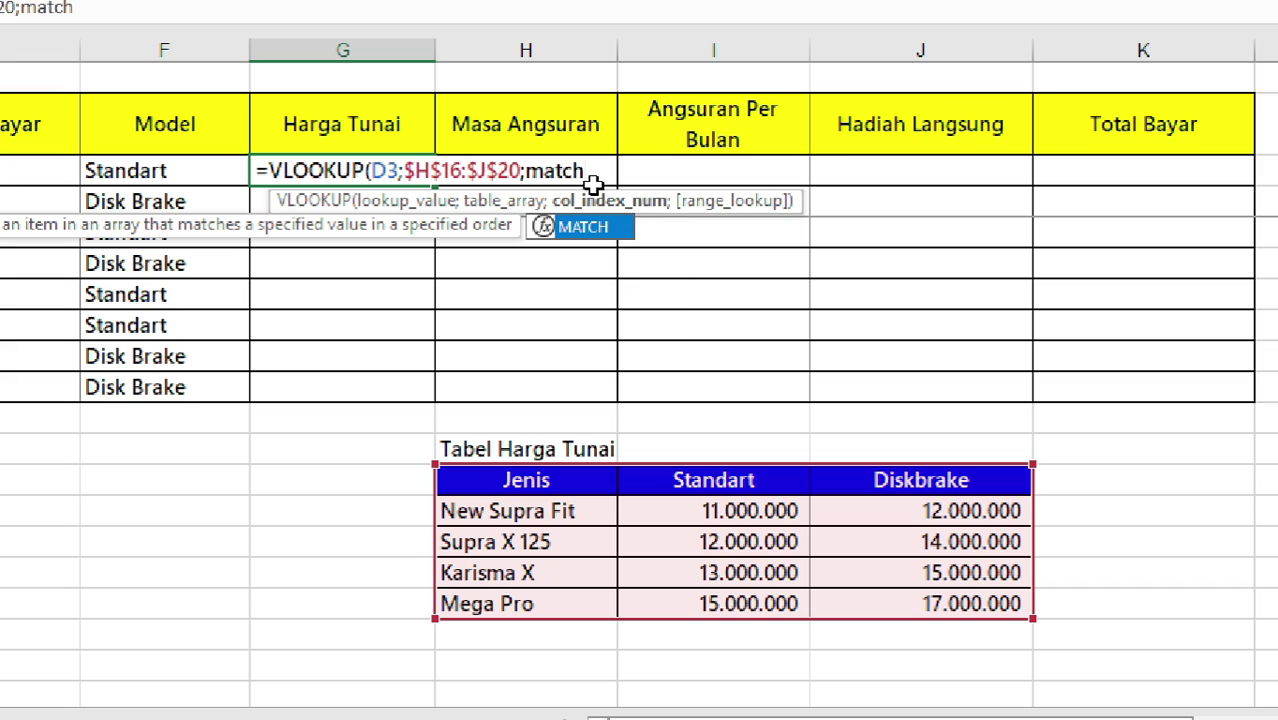
Add MATCH(F3;$H$16:$J$16;0) as the VLOOKUP column index
key("Tab")
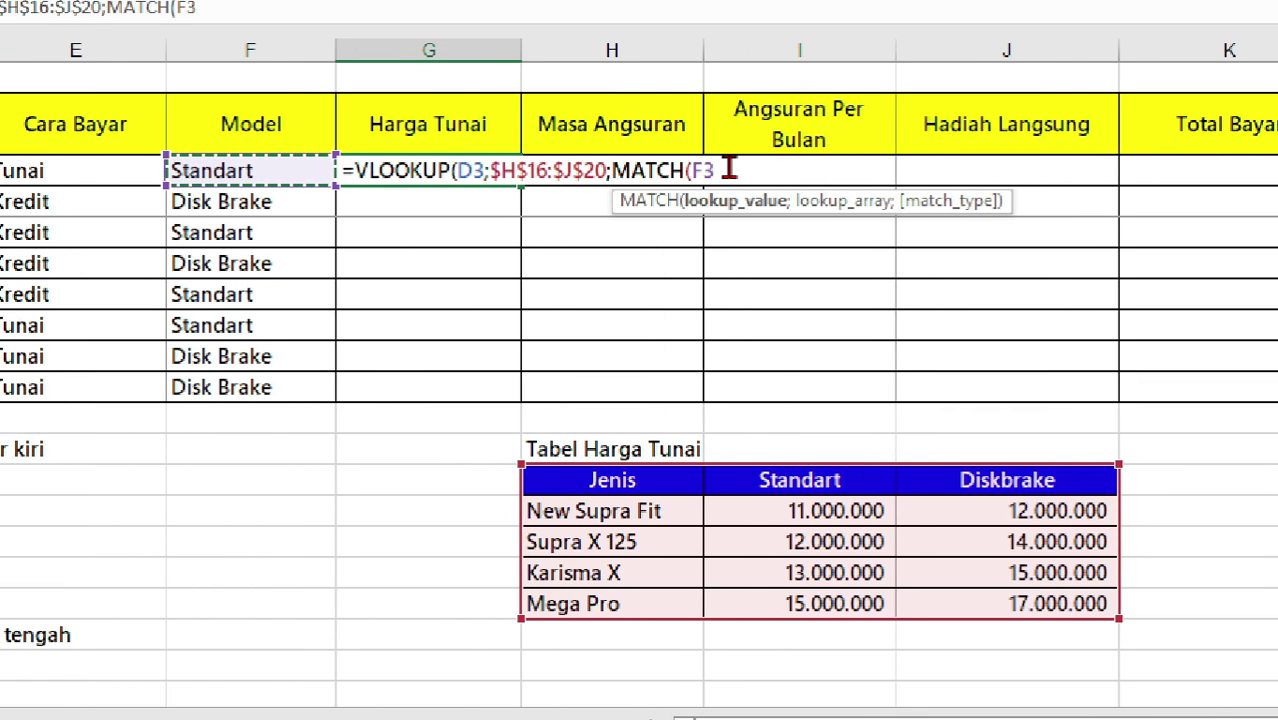
type(";")
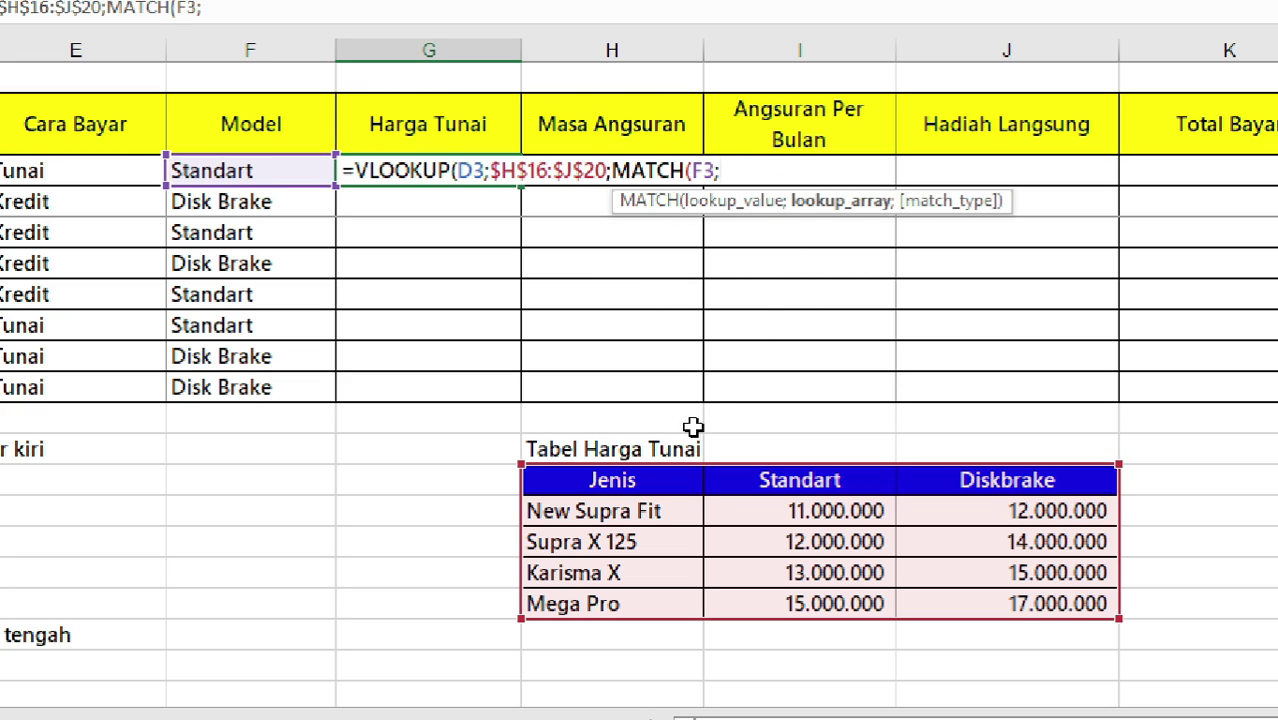
left_click_drag(622, 480, 904, 480)
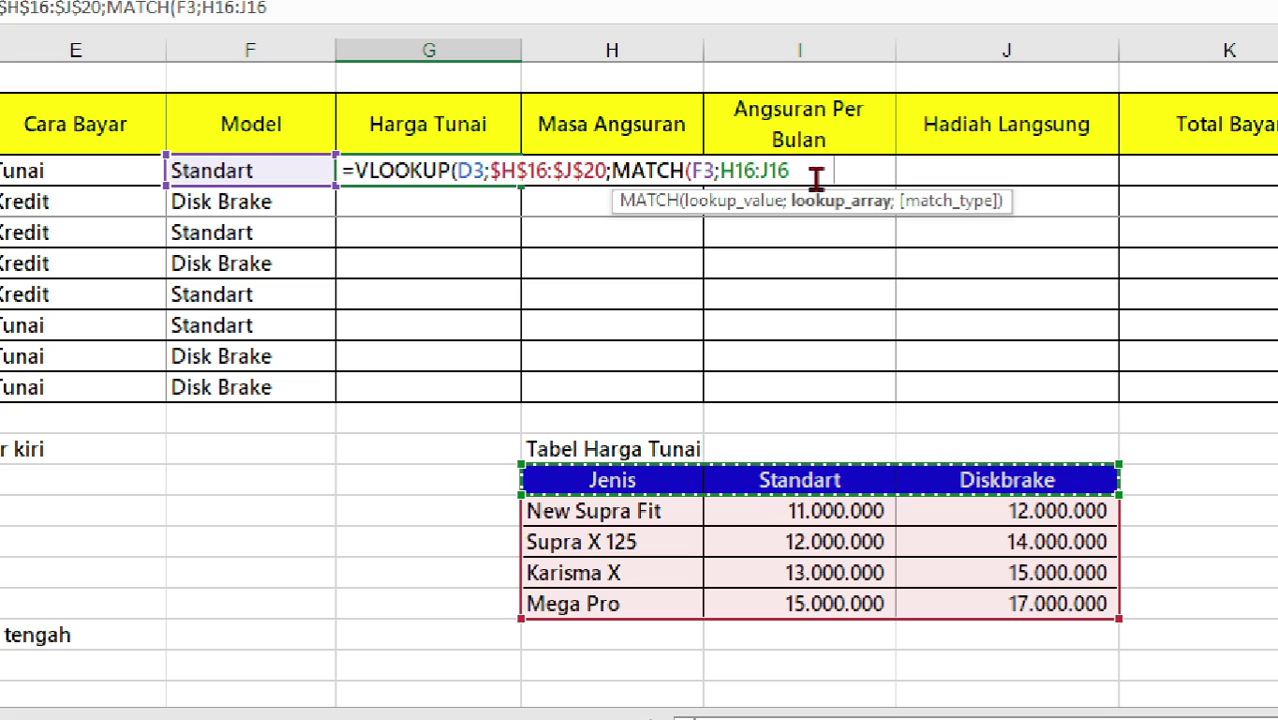
key("F4")
type("$J$16;")
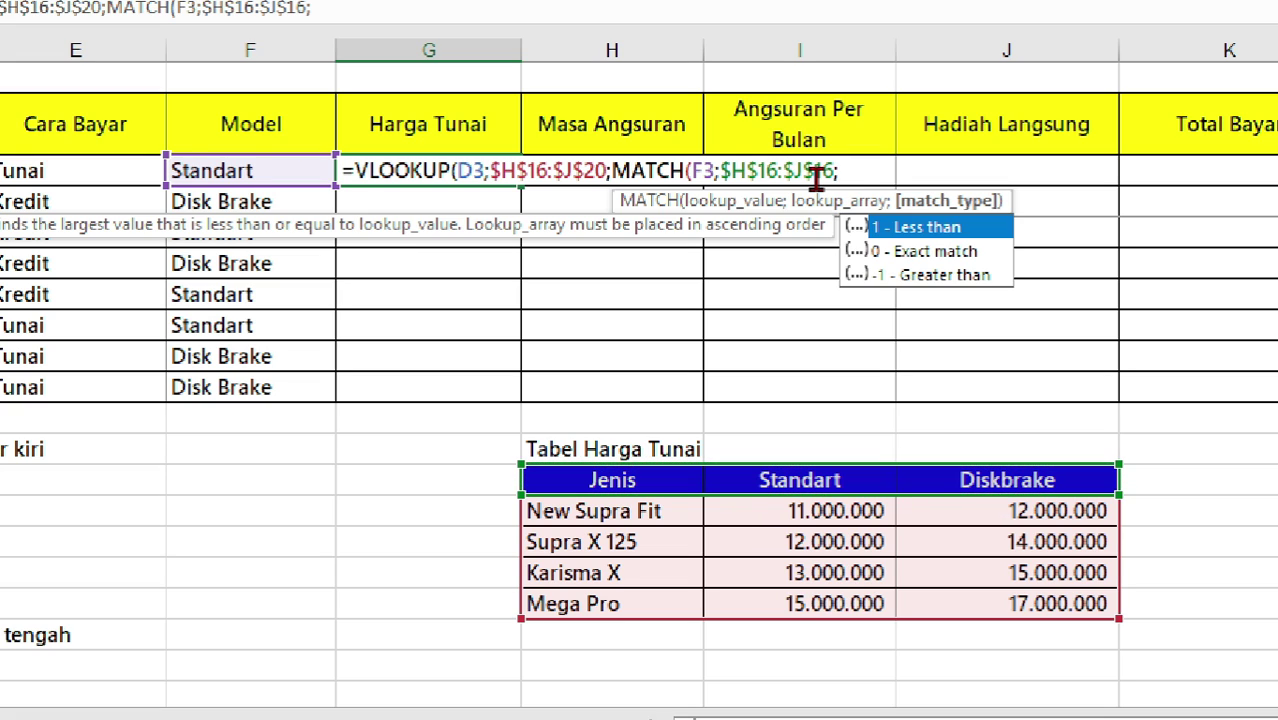
key("Down")
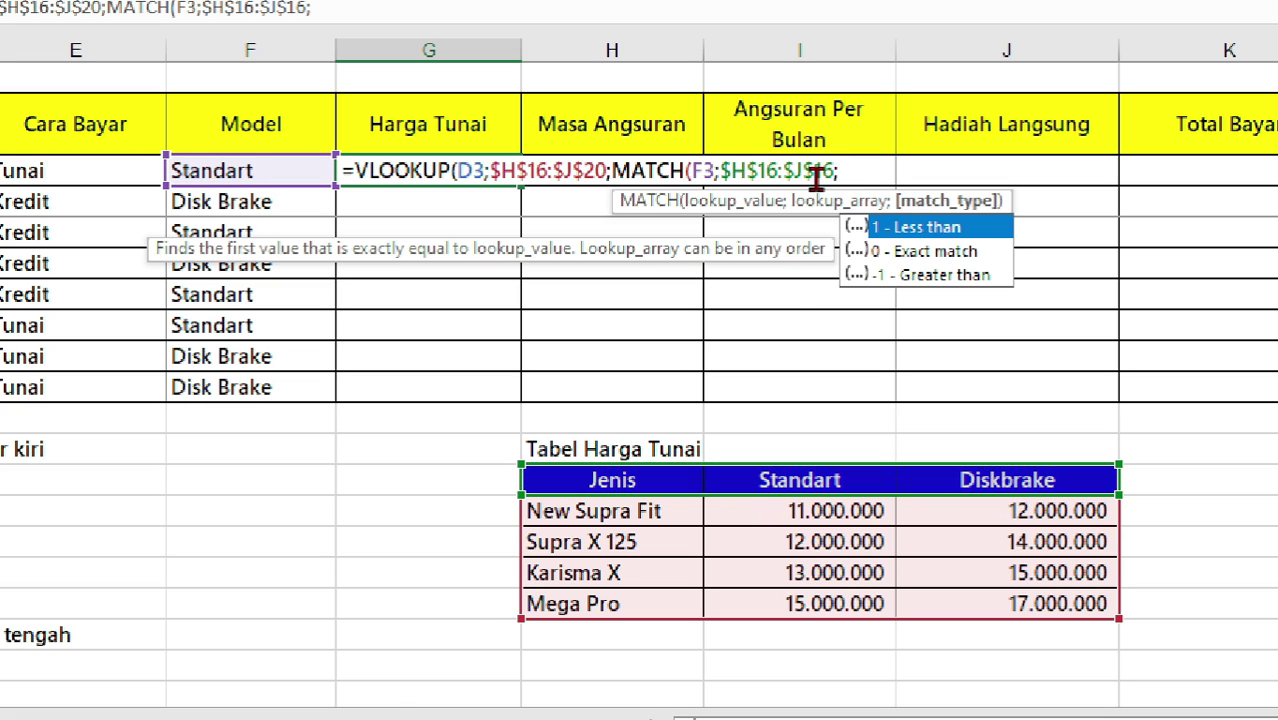
key("Down")
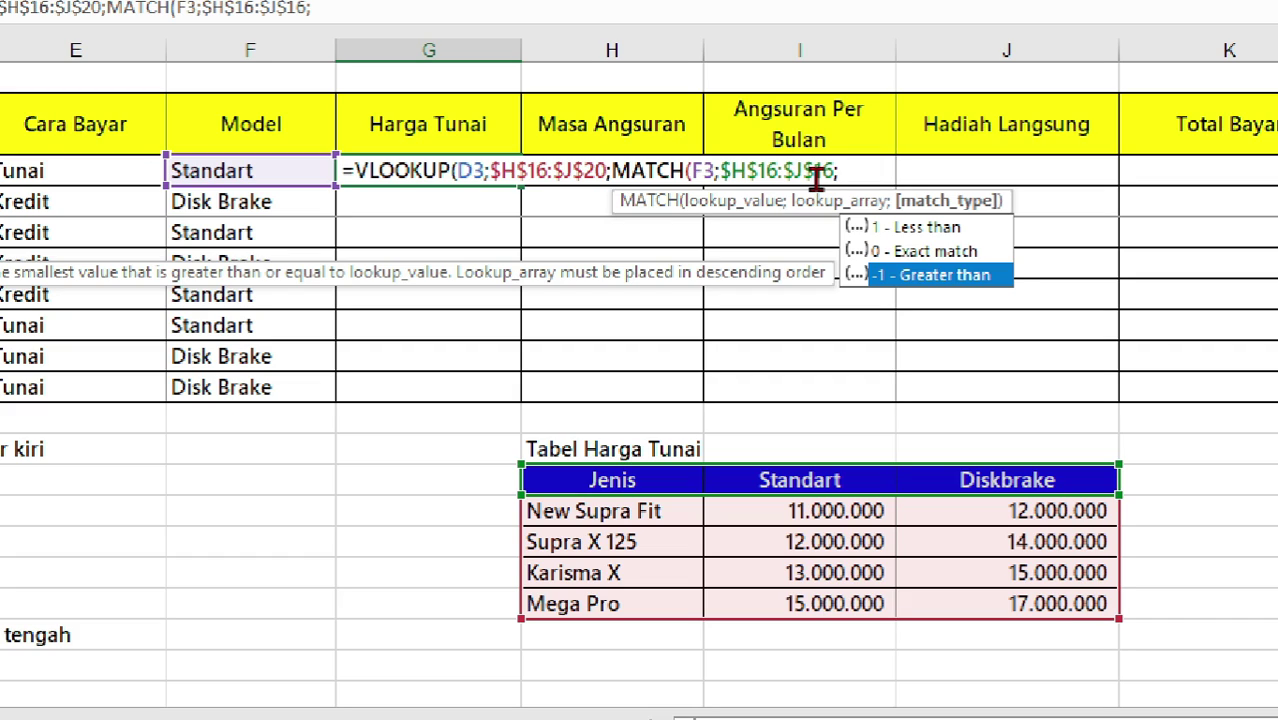
key("Up")
type("0")
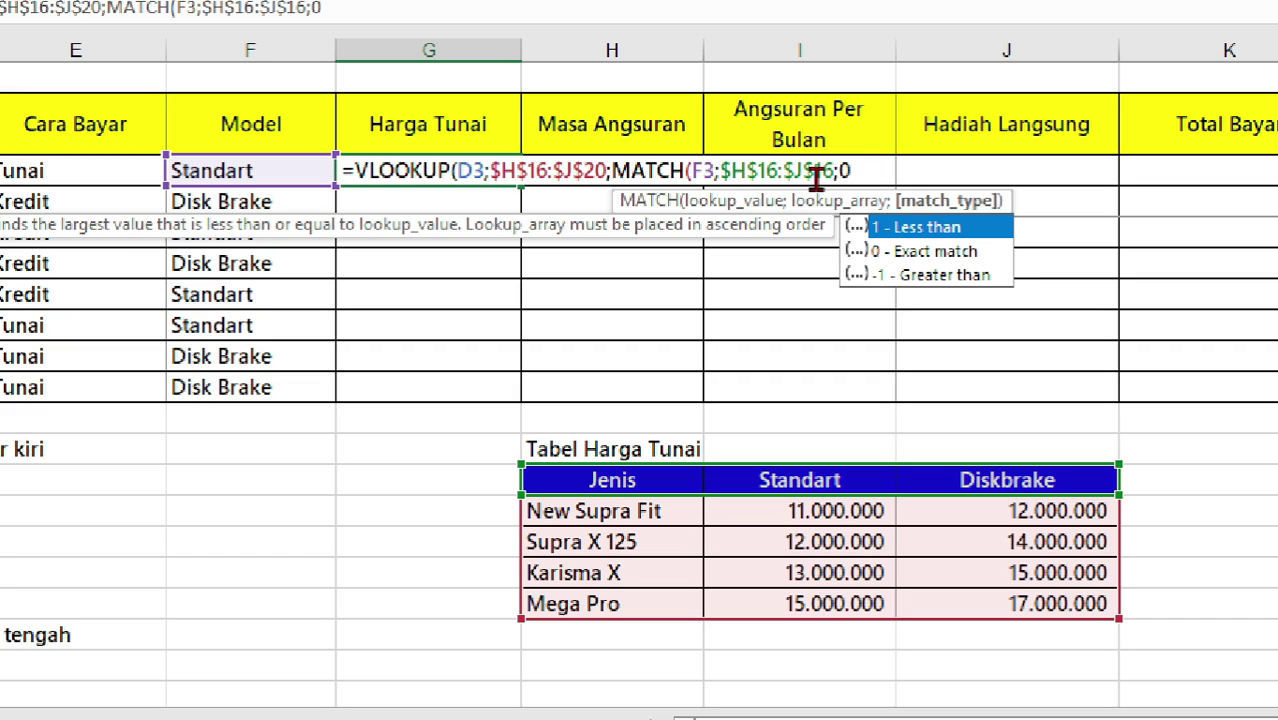
type(")")
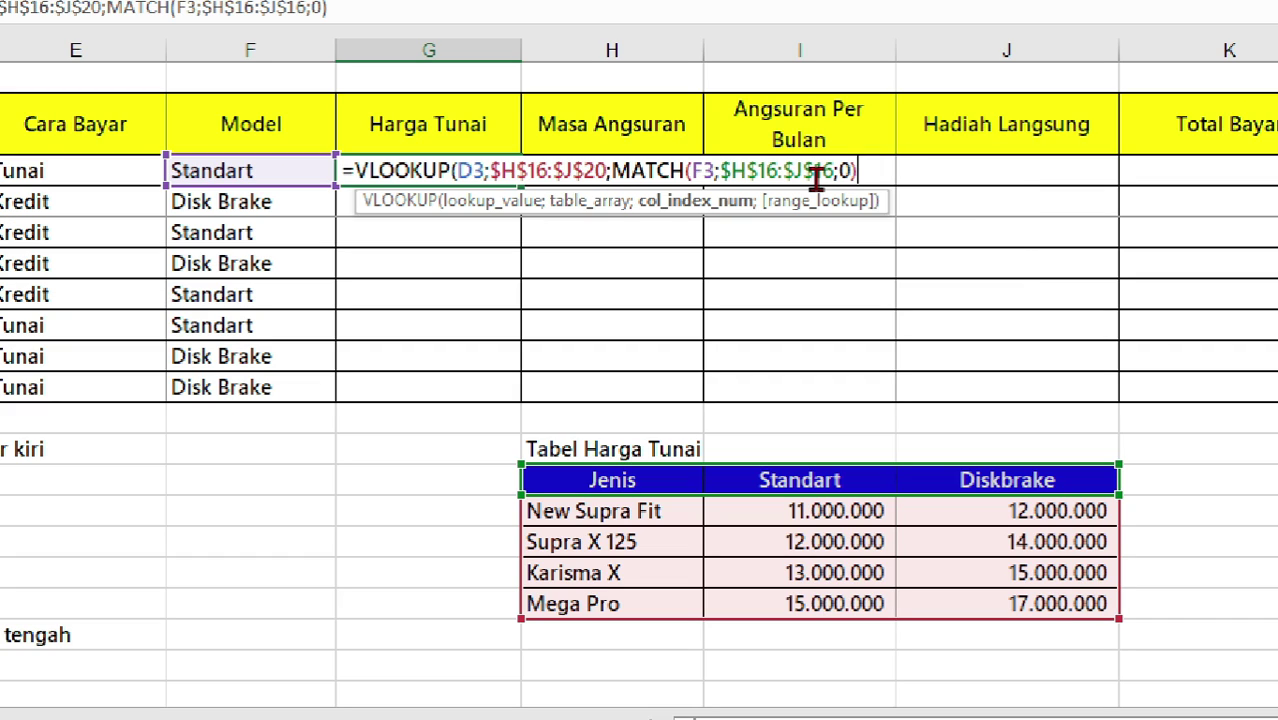
type(";")
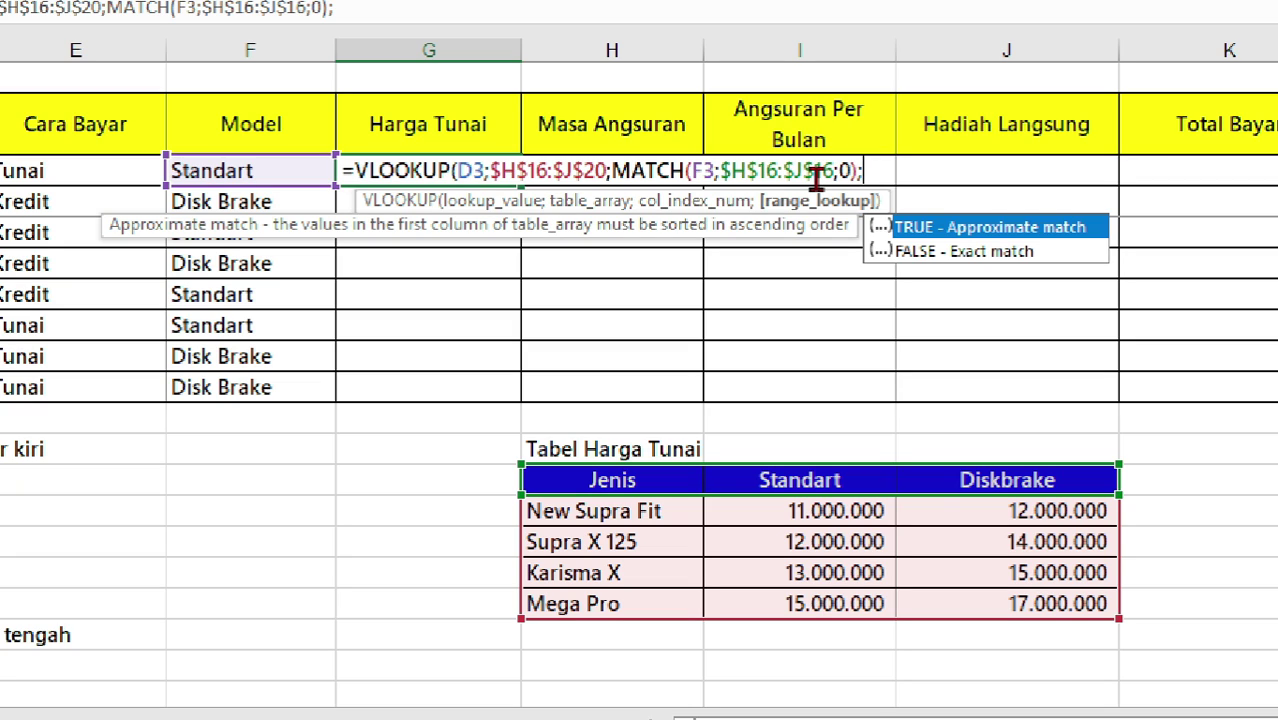
Choose FALSE for an exact match and enter the formula, showing 12000000
key("Down")
key("Tab")
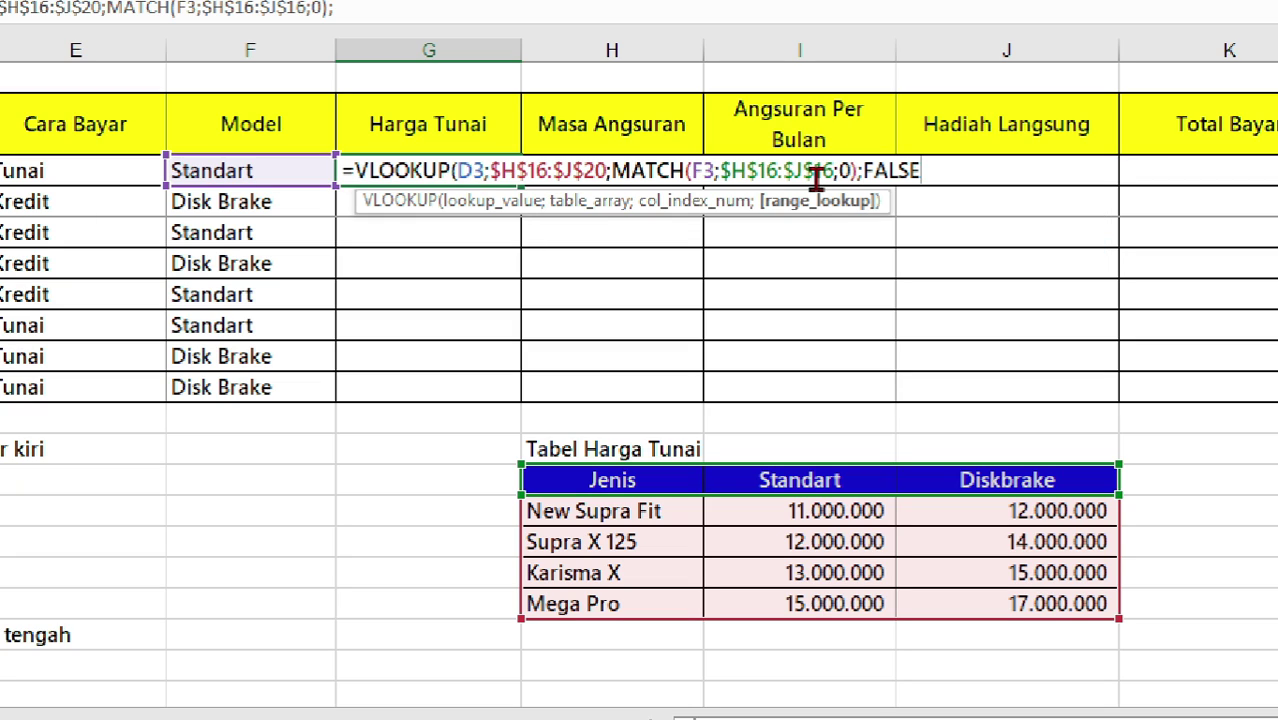
type(")")
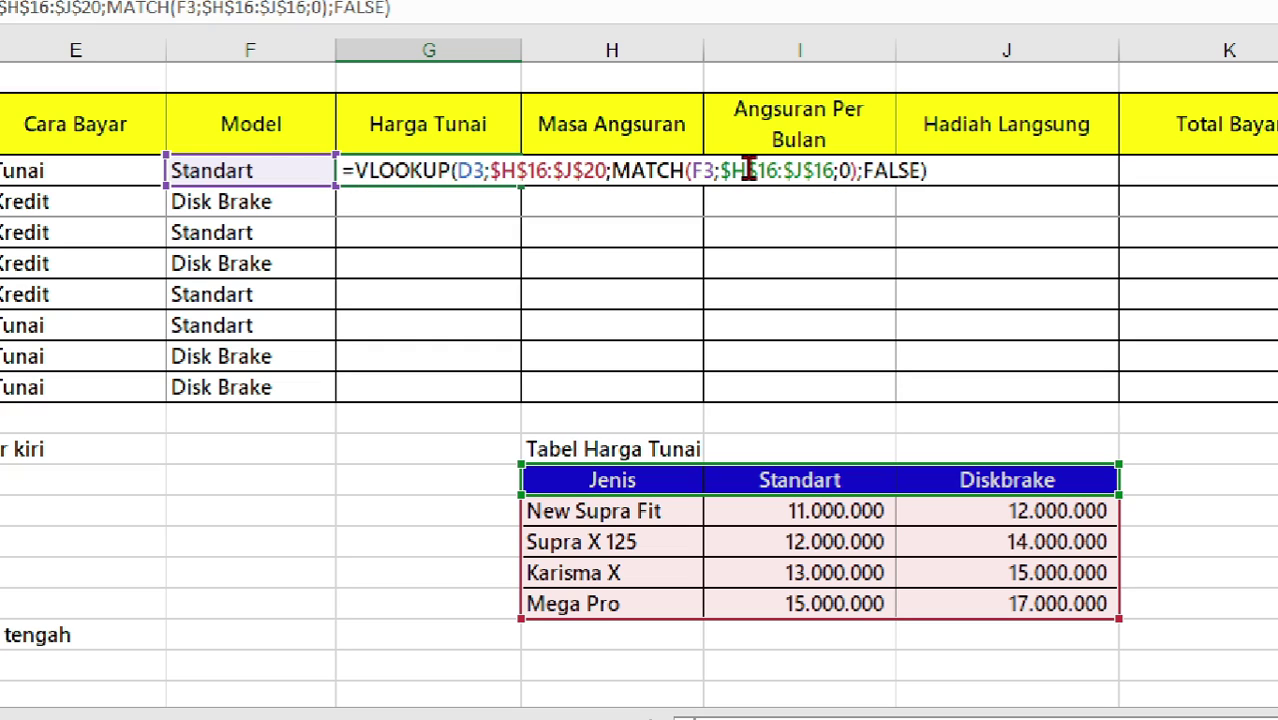
key("ctrl+Return")
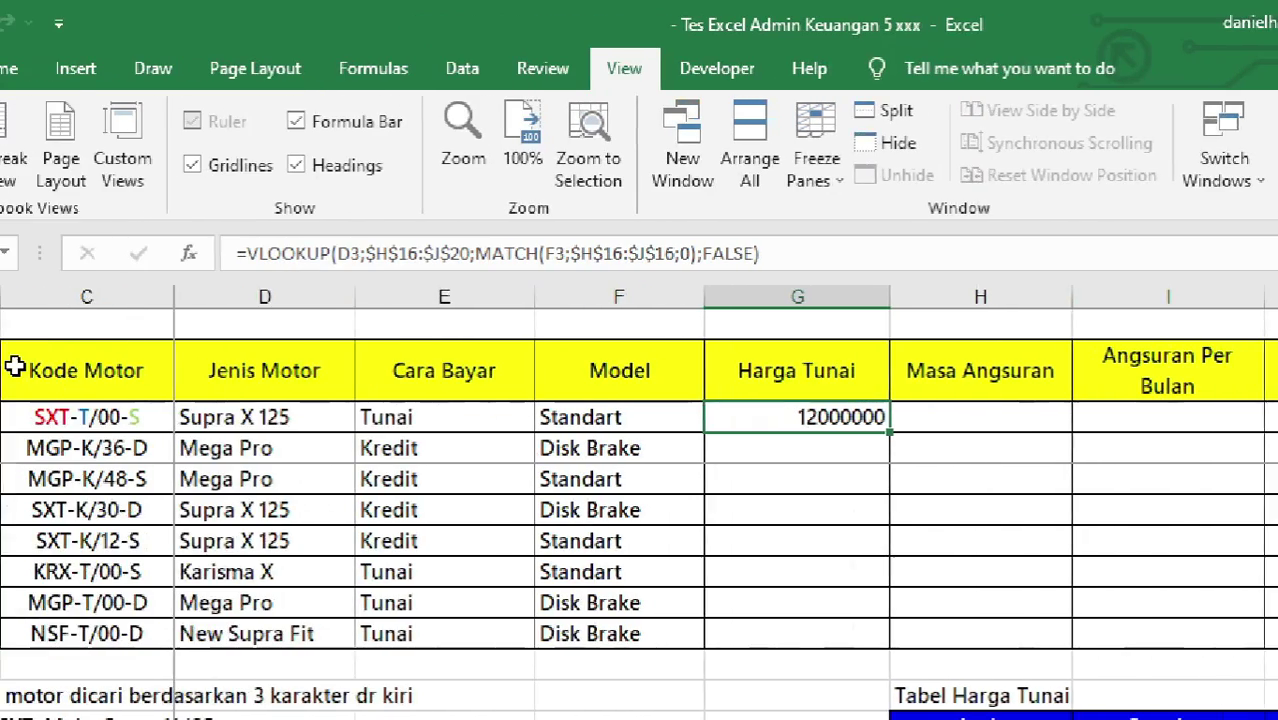
left_click(130, 68)
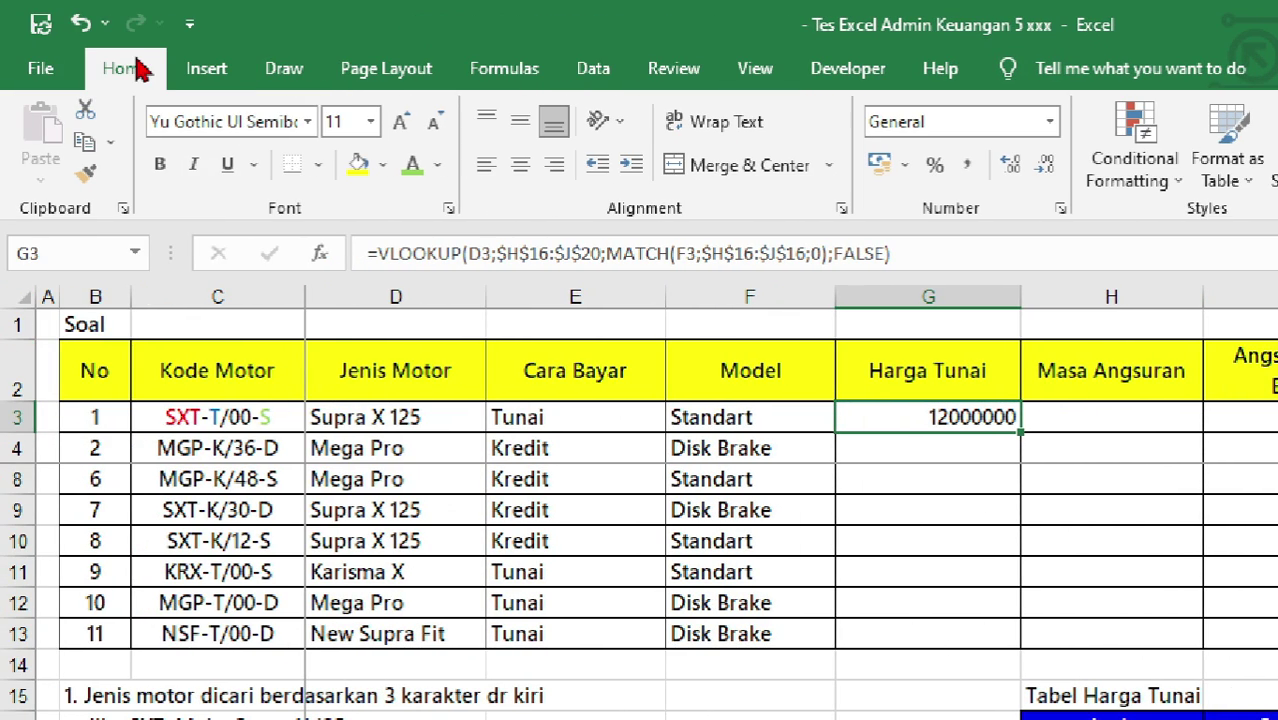
left_click(968, 166)
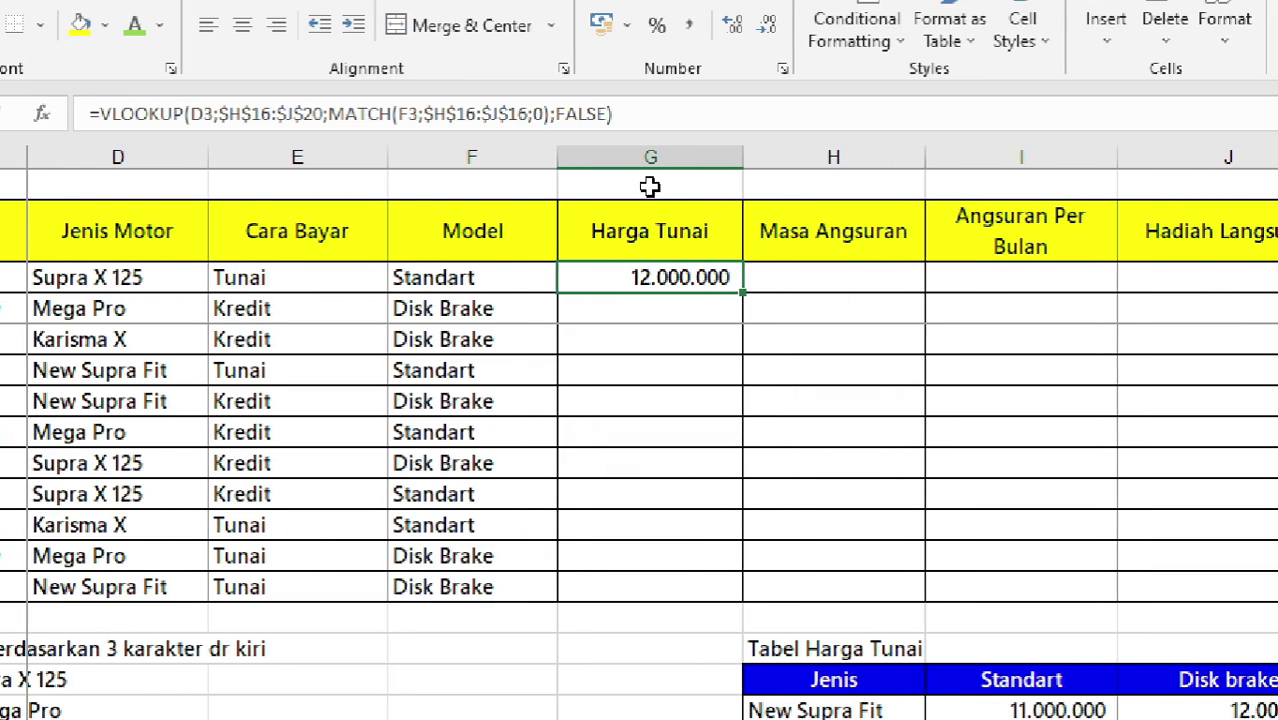
double_click(745, 294)
left_click(676, 312)
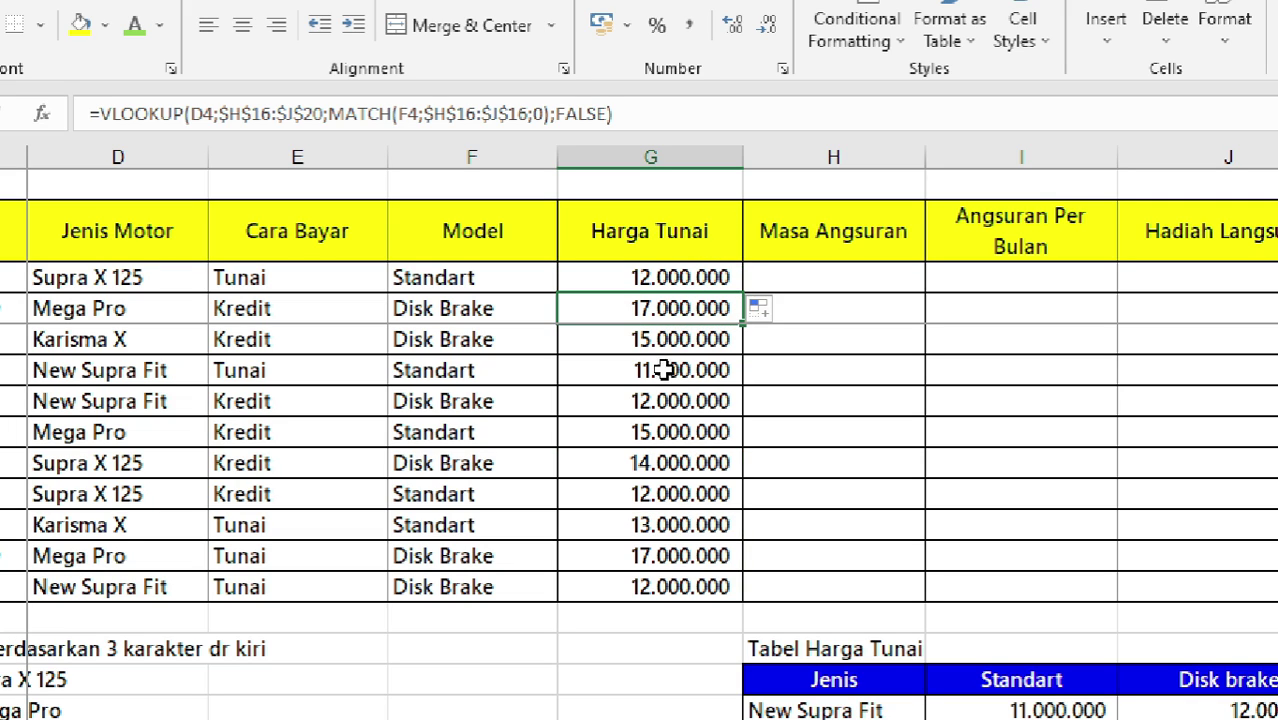
left_click(655, 256)
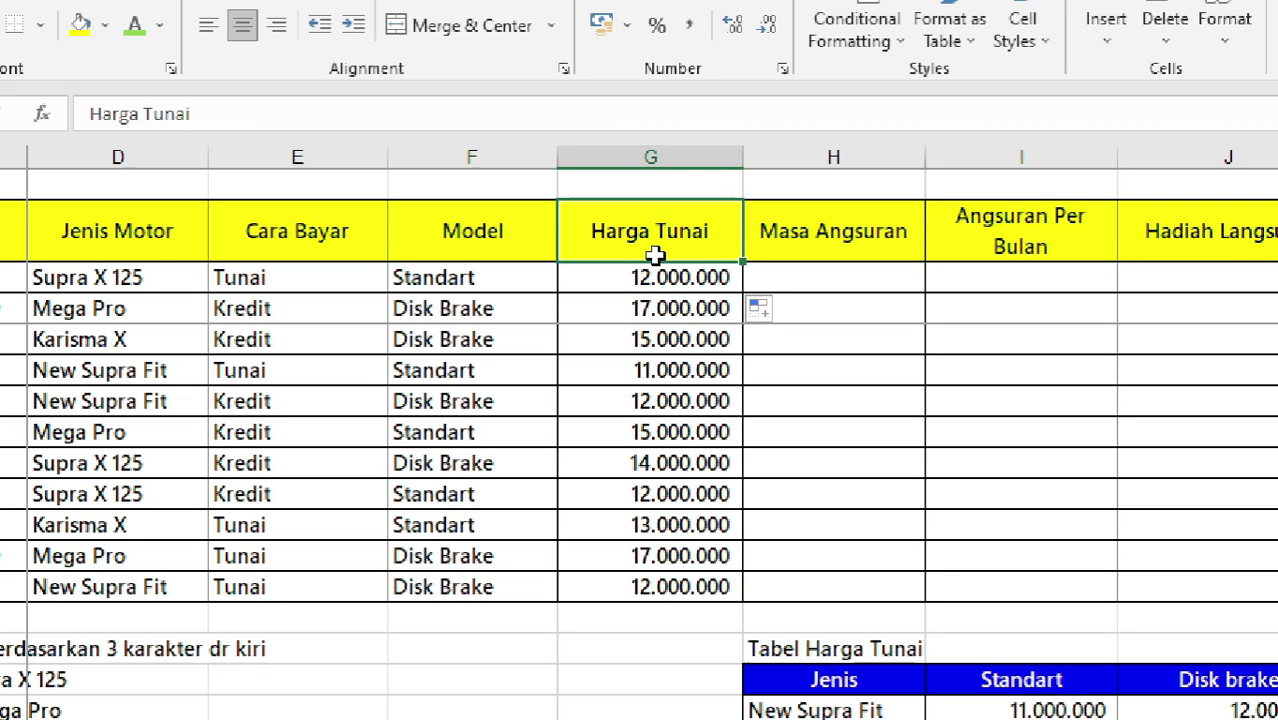
left_click(655, 278)
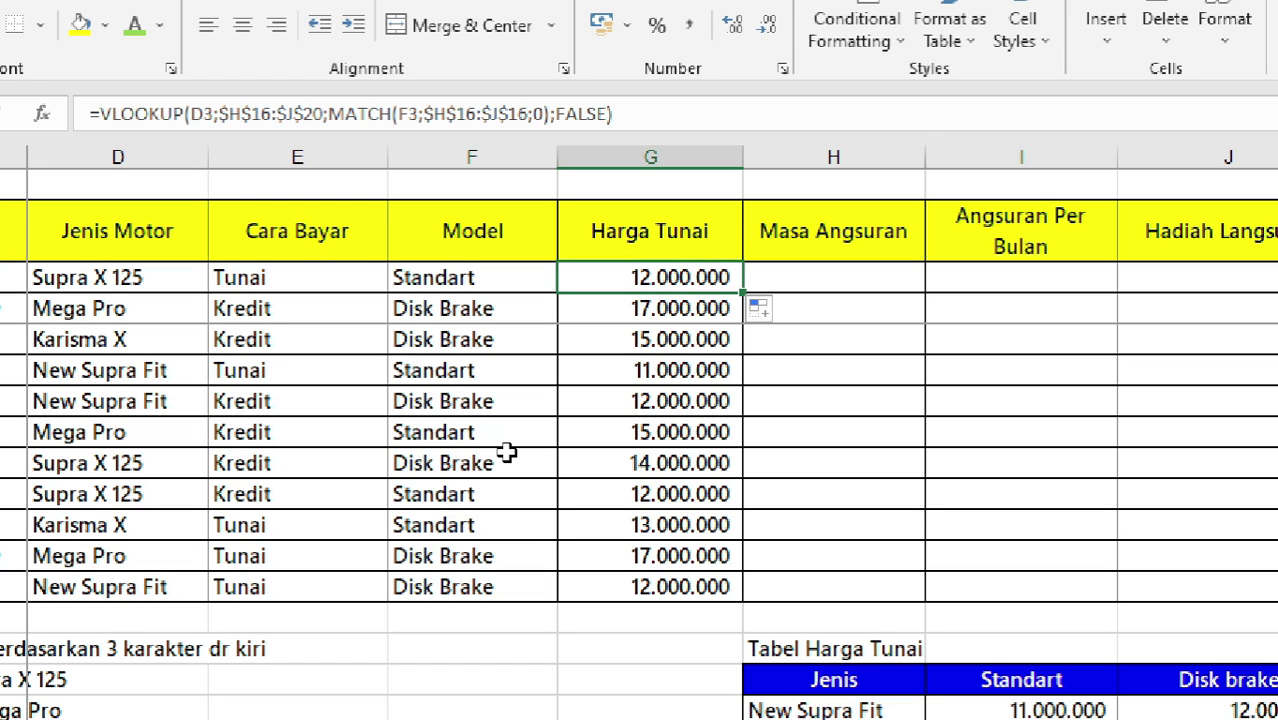
left_click(83, 279)
left_click(422, 277)
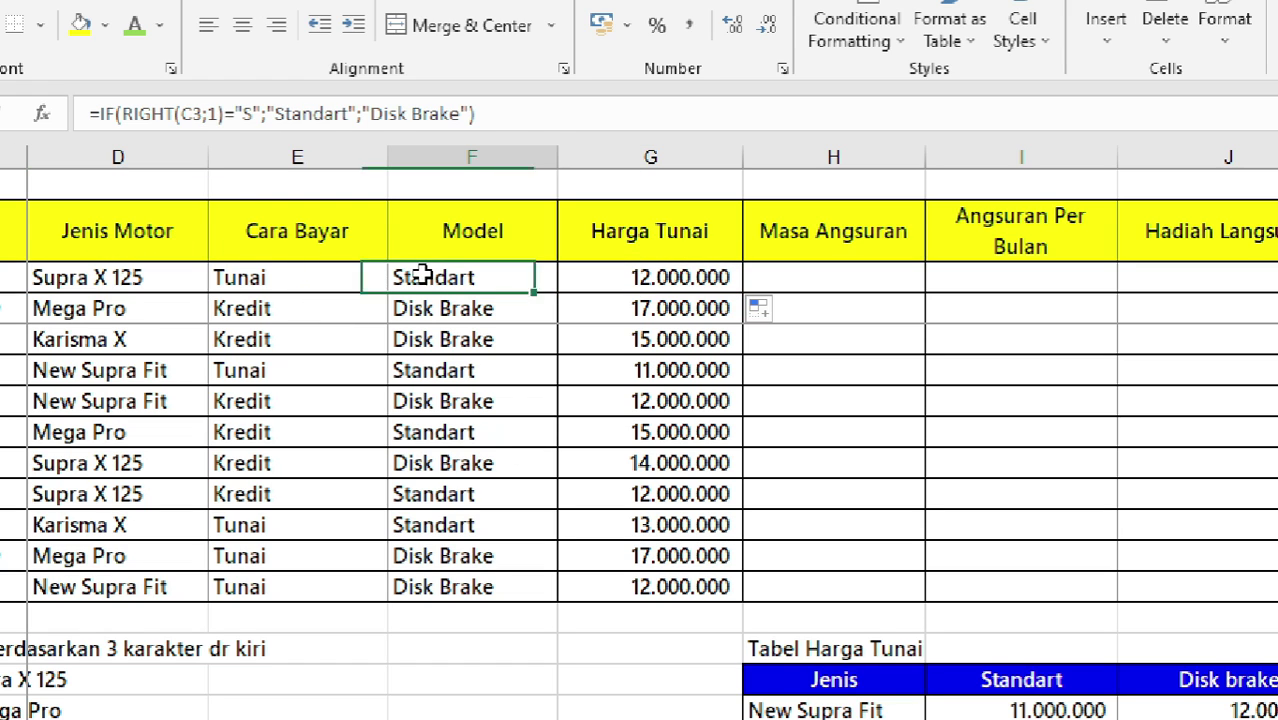
left_click(660, 283)
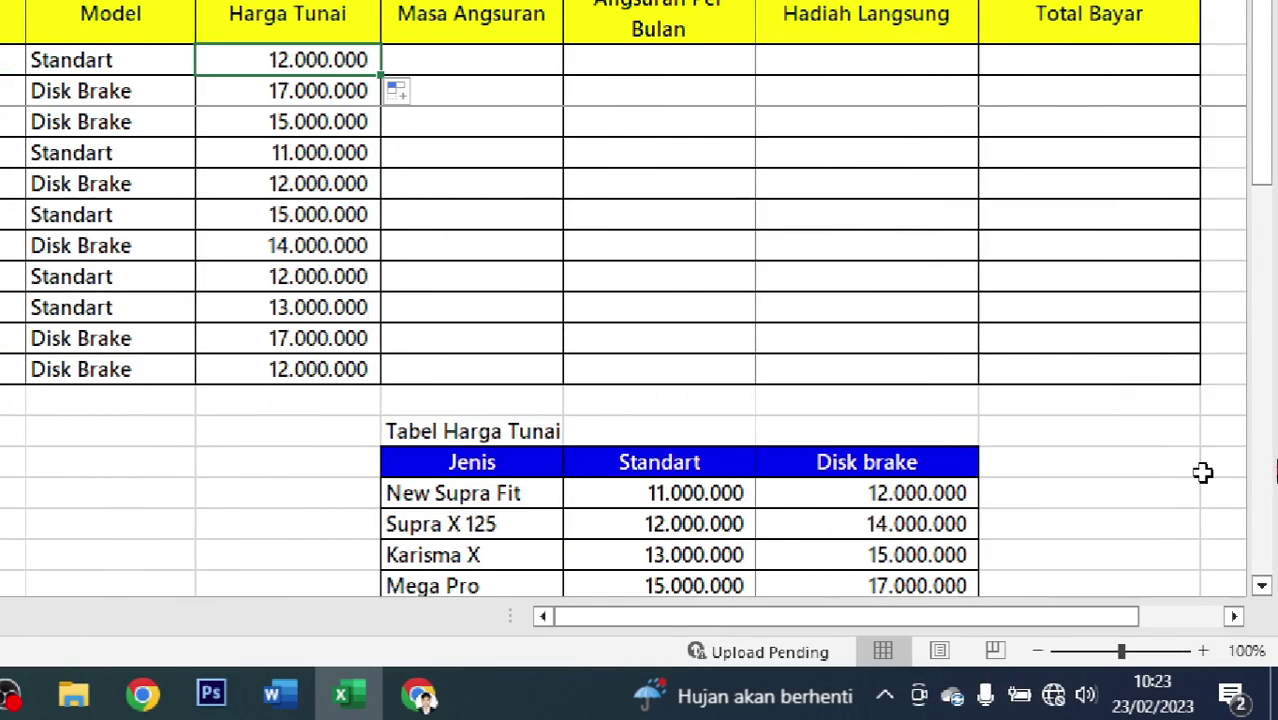
scroll(539, 458, "down", 1)
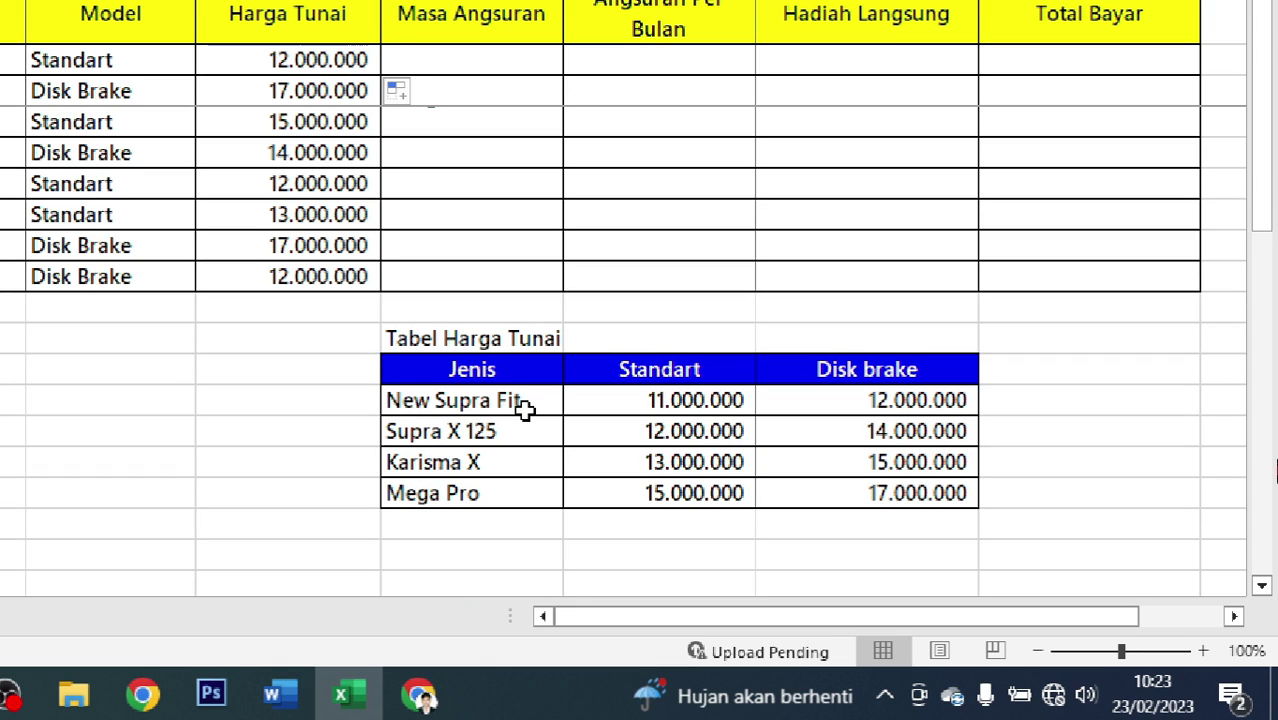
left_click(524, 406)
left_click(522, 434)
left_click(679, 434)
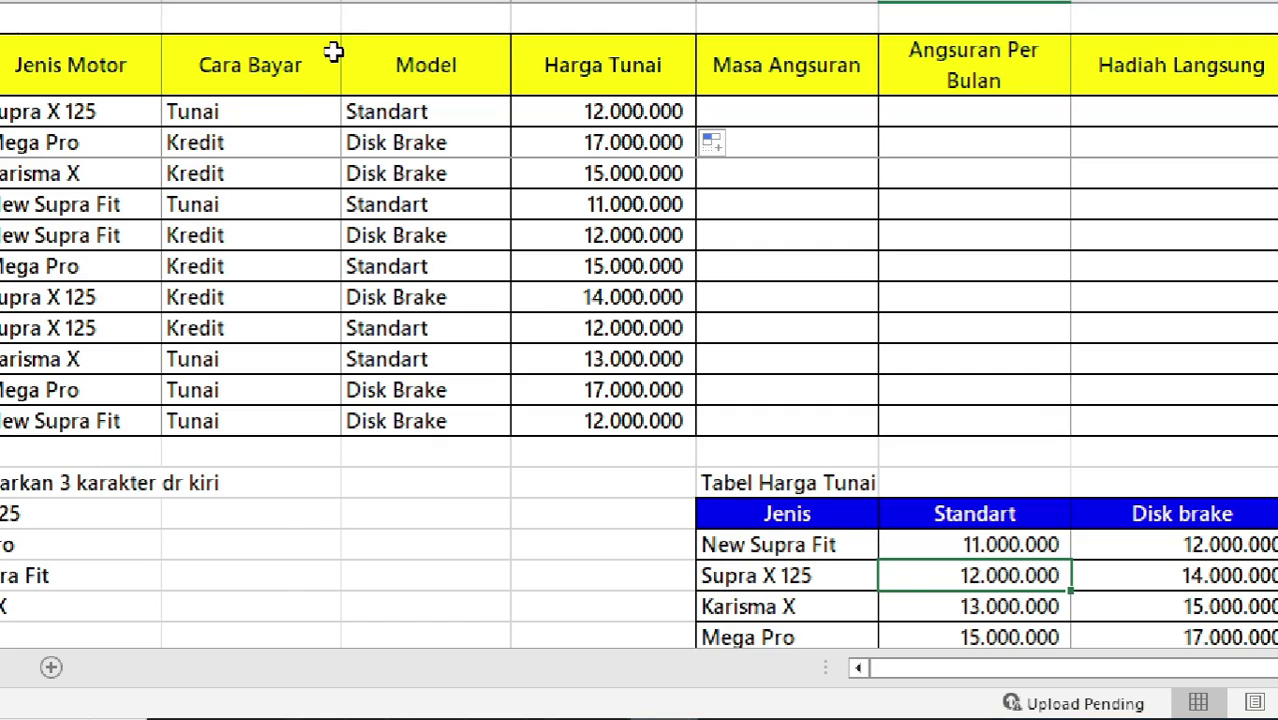
left_click(199, 141)
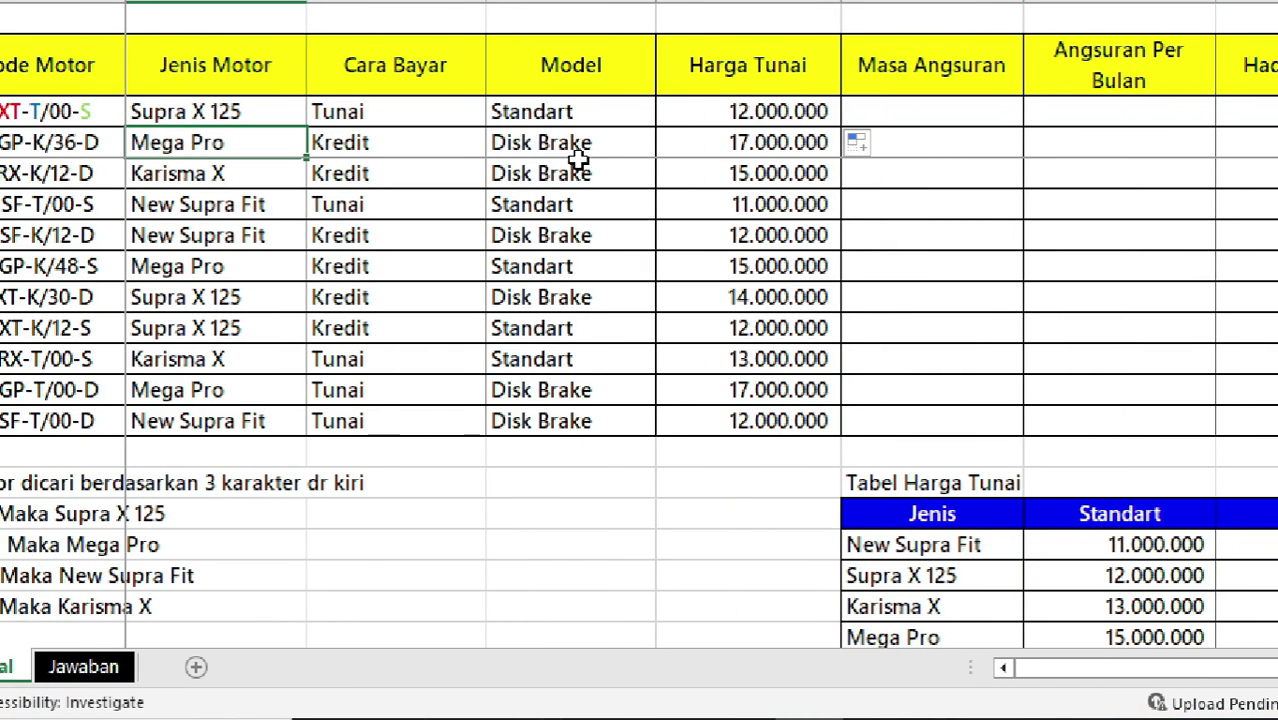
left_click(631, 148)
left_click(793, 143)
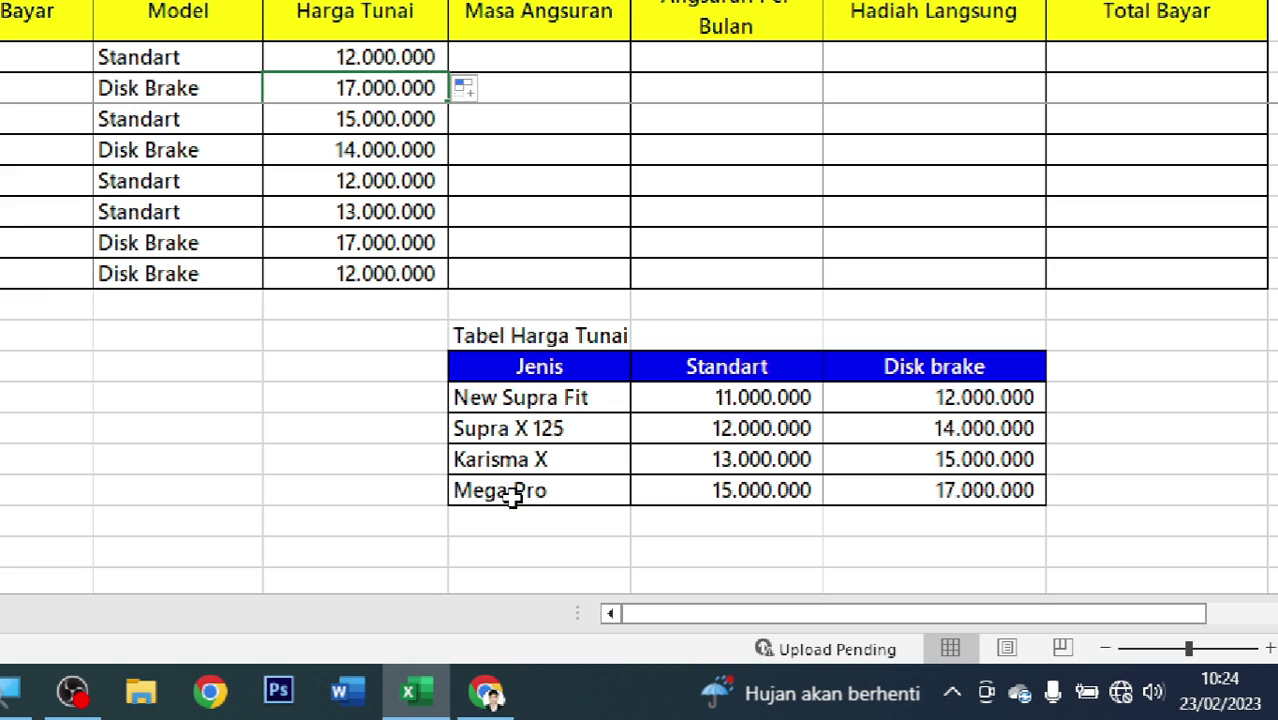
left_click(512, 498)
left_click(916, 494)
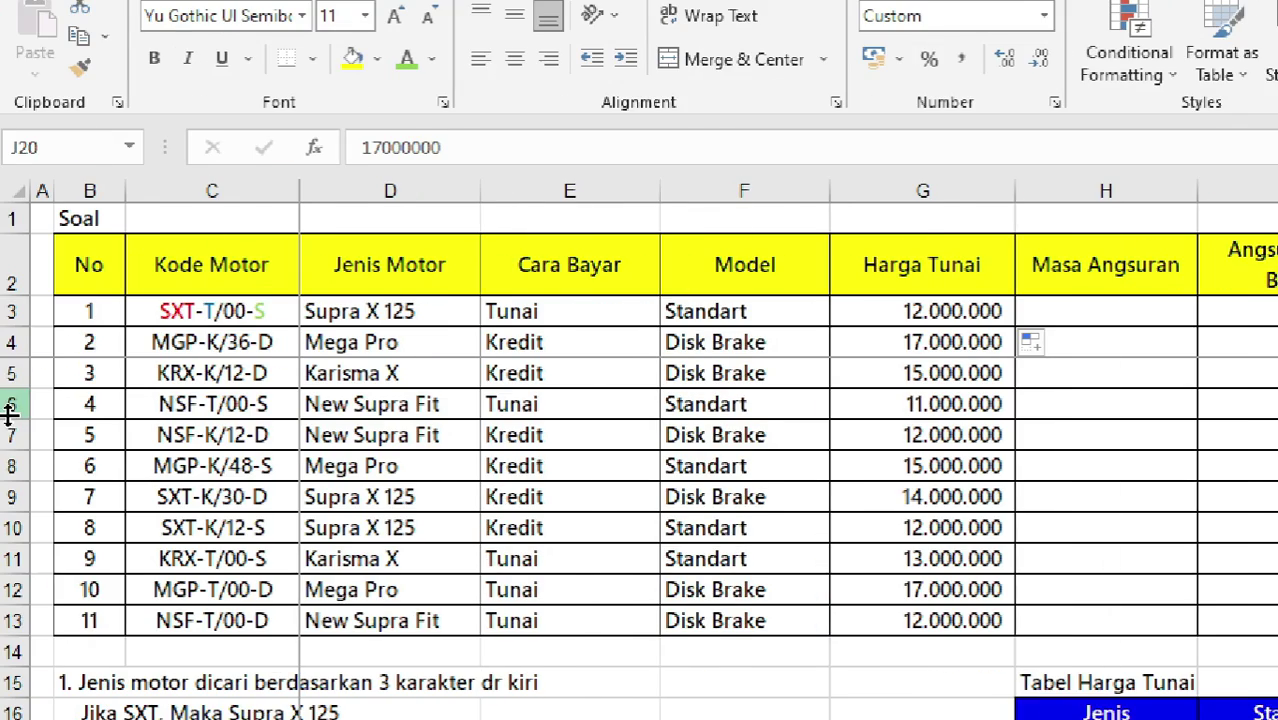
scroll(481, 640, "down", 1)
scroll(481, 640, "down", 2)
scroll(483, 640, "down", 1)
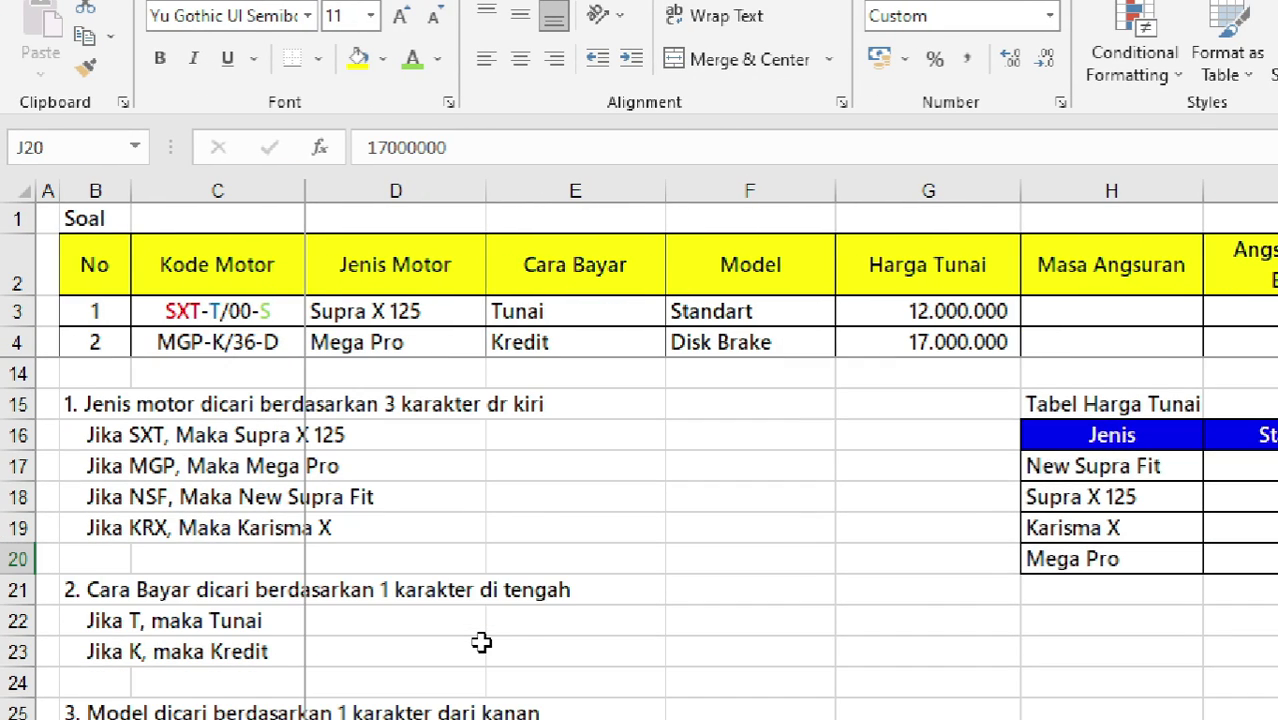
scroll(488, 635, "down", 1)
scroll(493, 625, "down", 1)
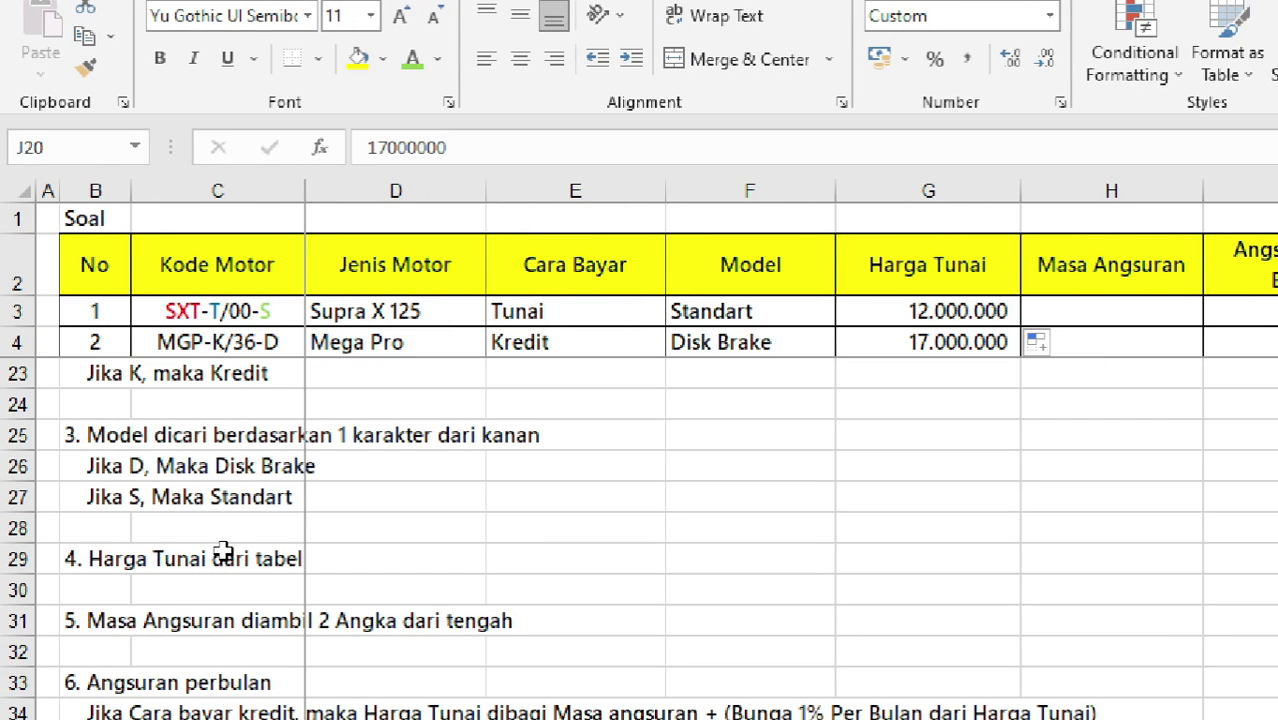
left_click(120, 628)
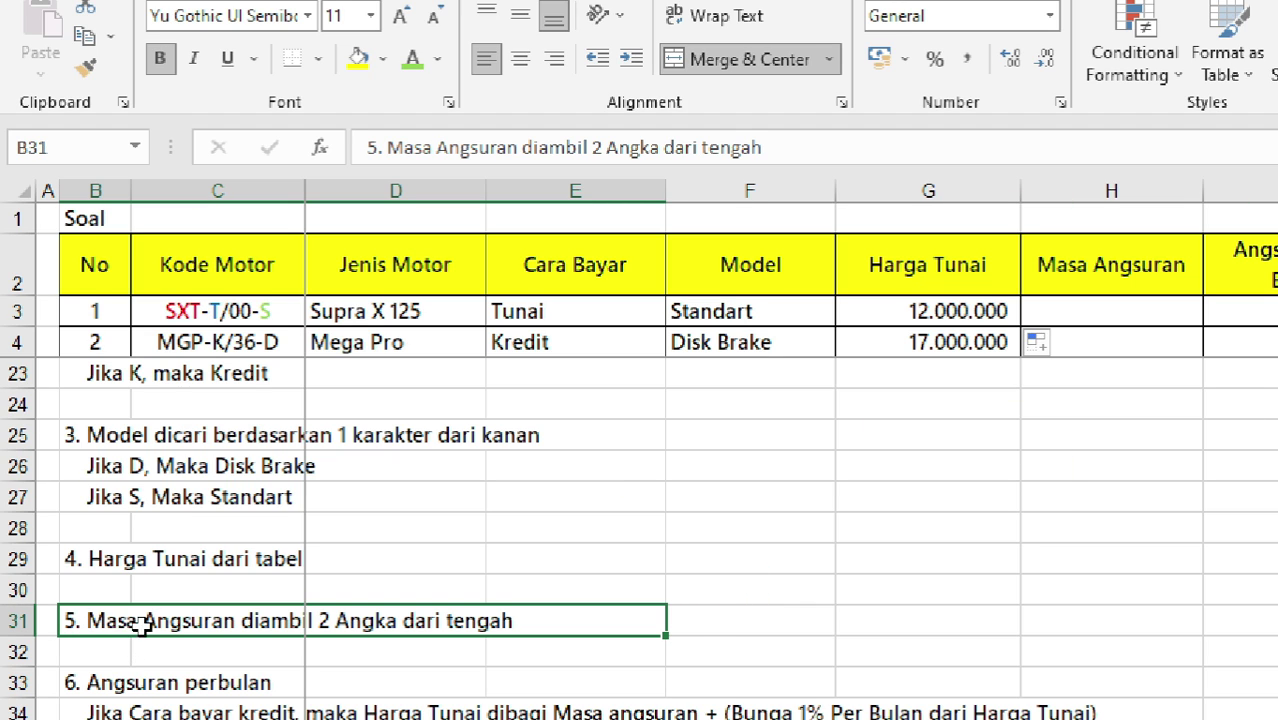
scroll(160, 600, "down", 1)
scroll(177, 543, "down", 1)
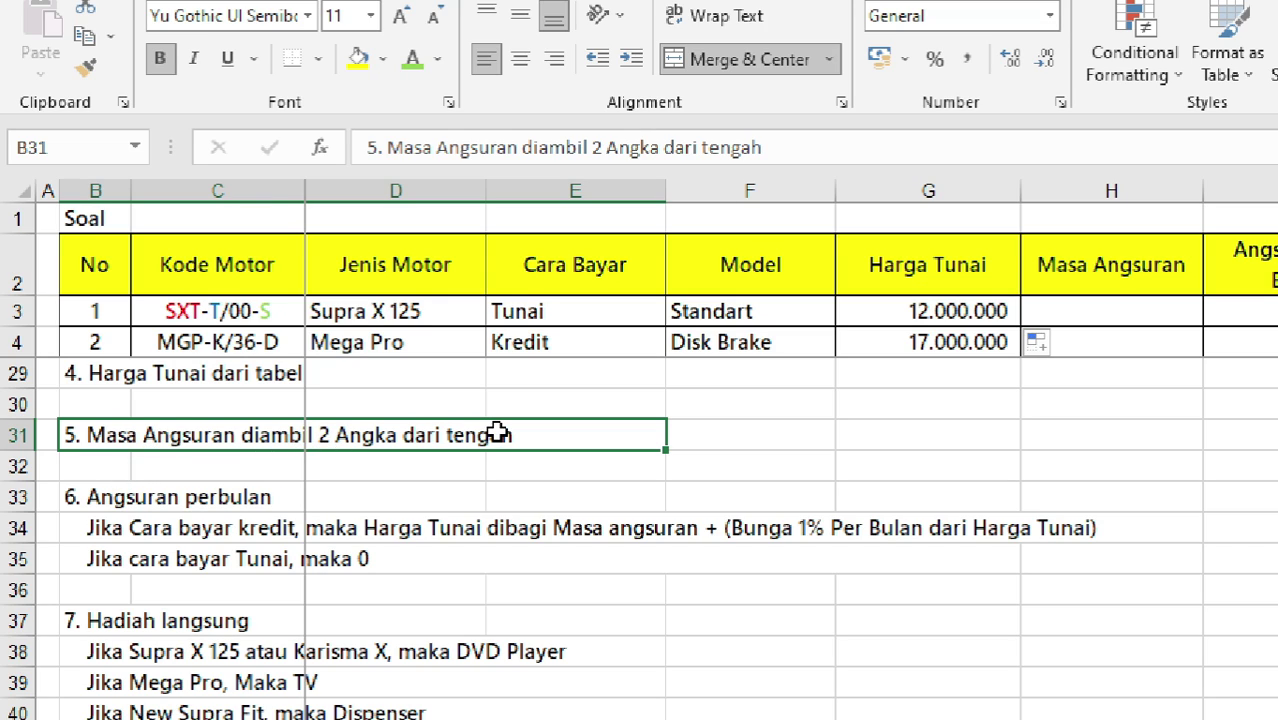
double_click(235, 314)
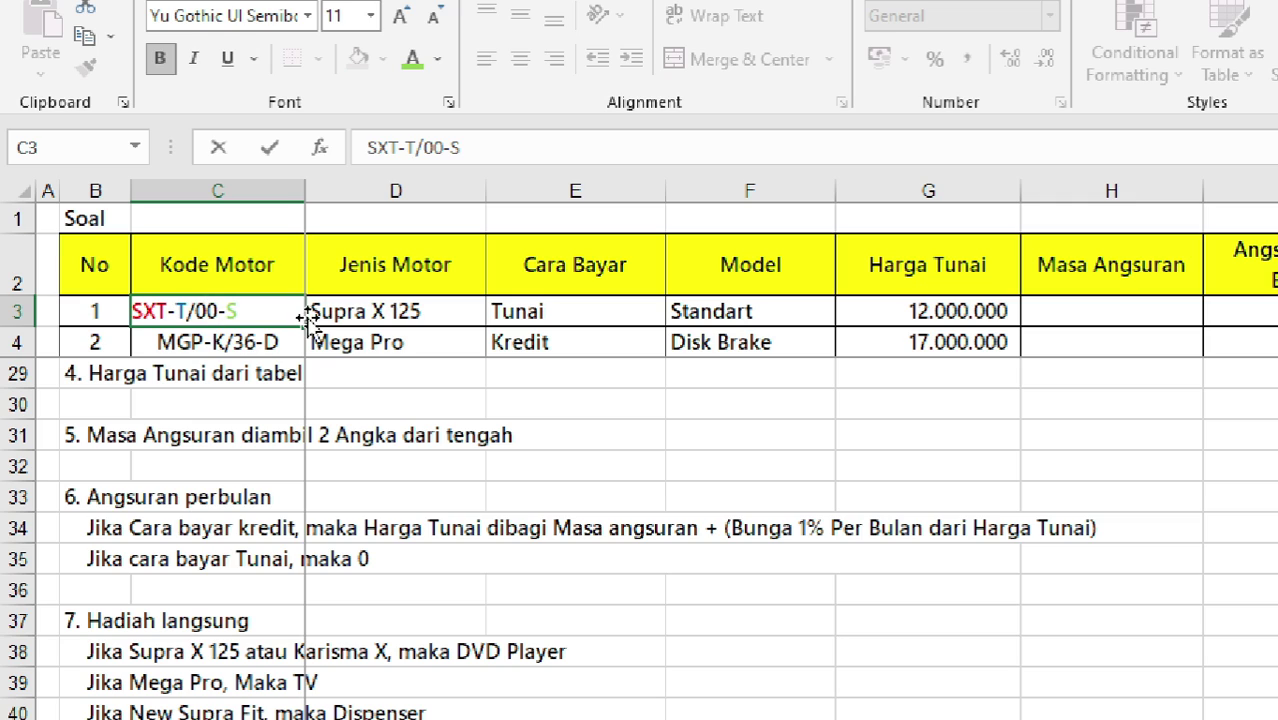
key("Escape")
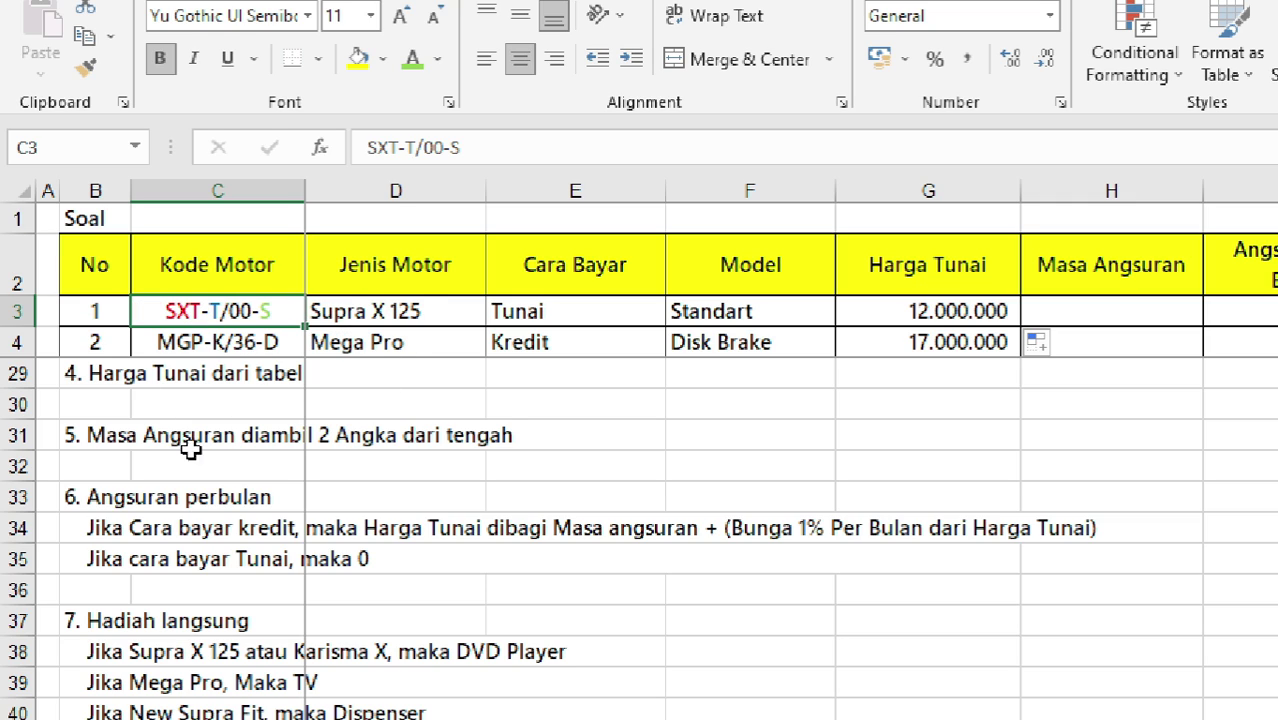
left_click(1151, 313)
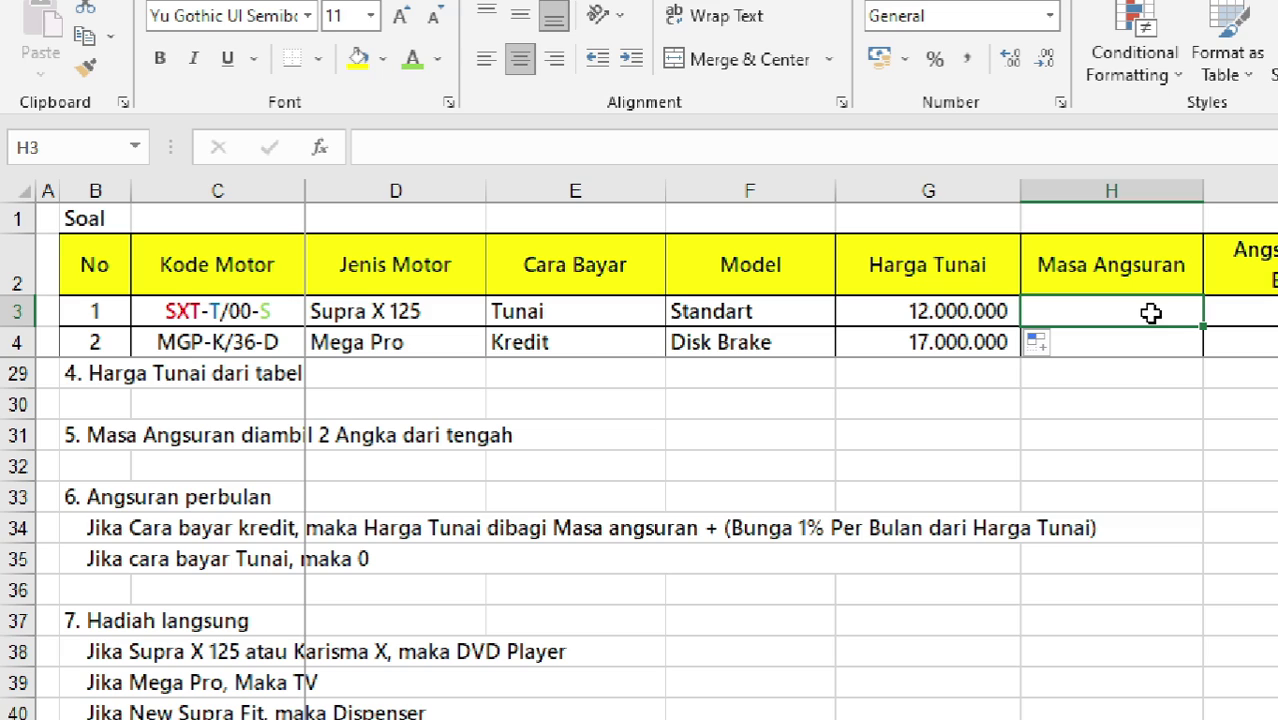
Enter =MID(C3;7;2) in H3 so it shows 00
type("=mi")
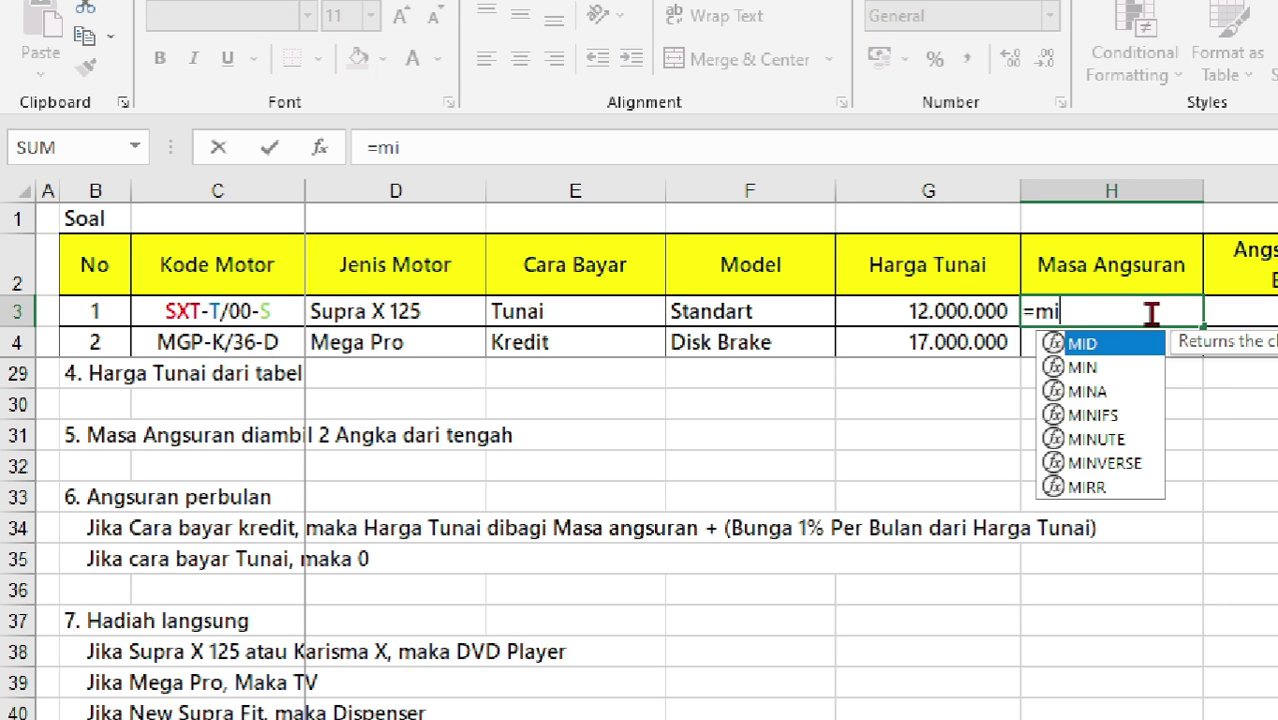
type("d")
key("Tab")
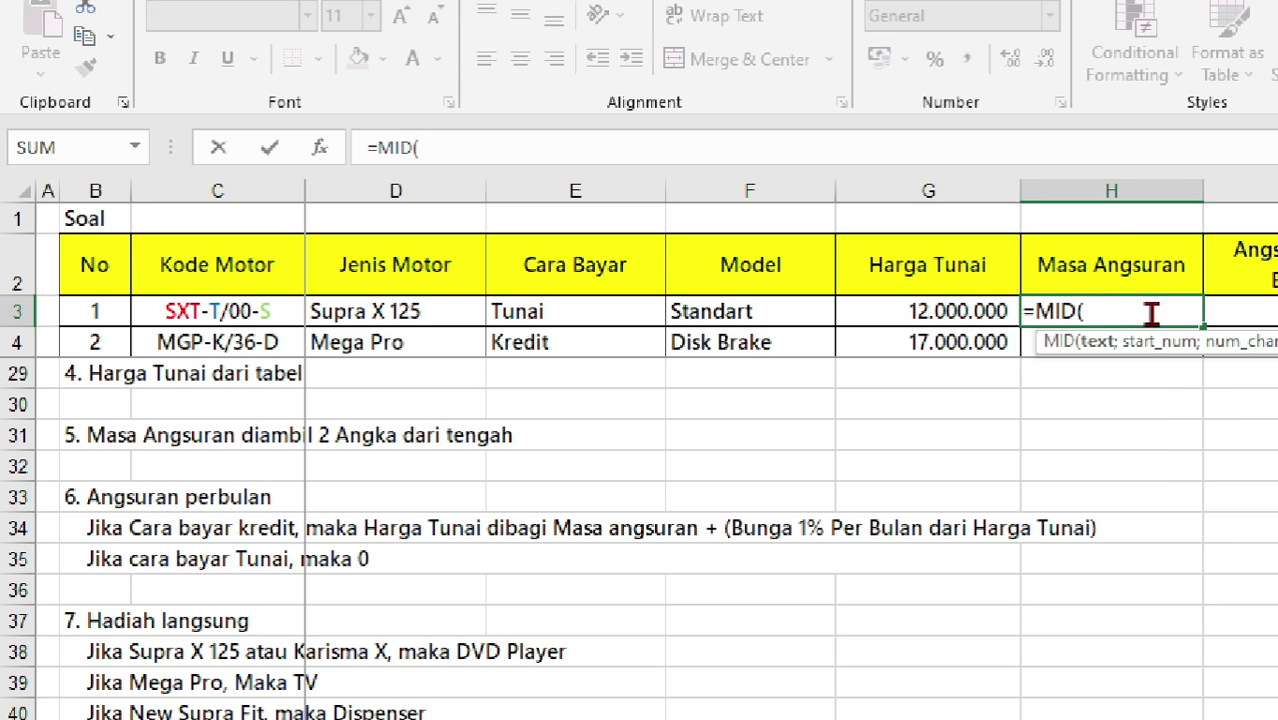
left_click(228, 313)
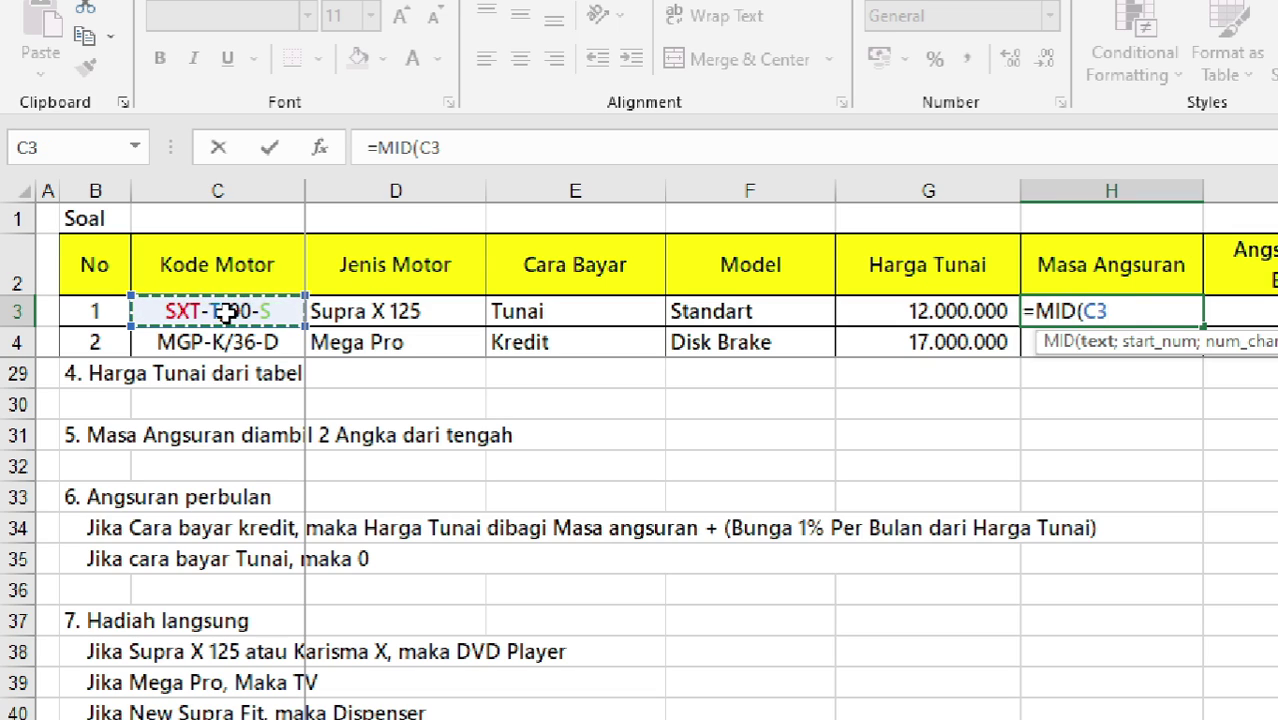
type(";7")
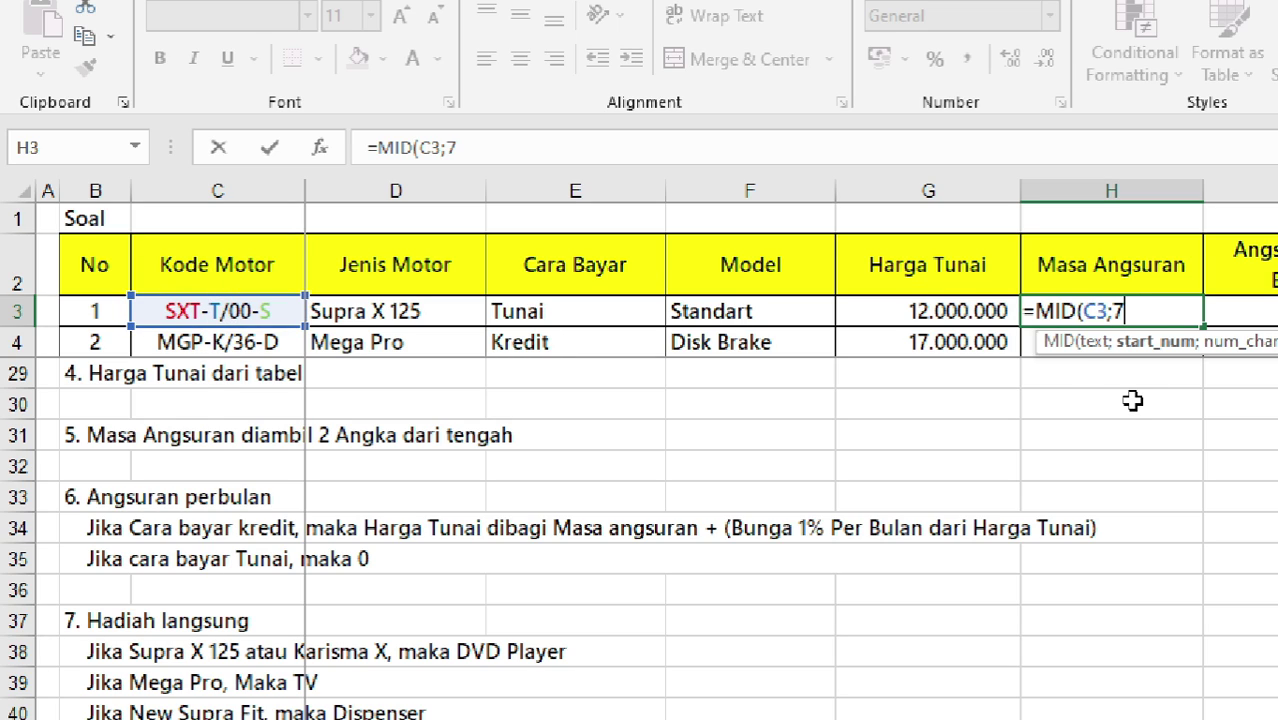
type(";2")
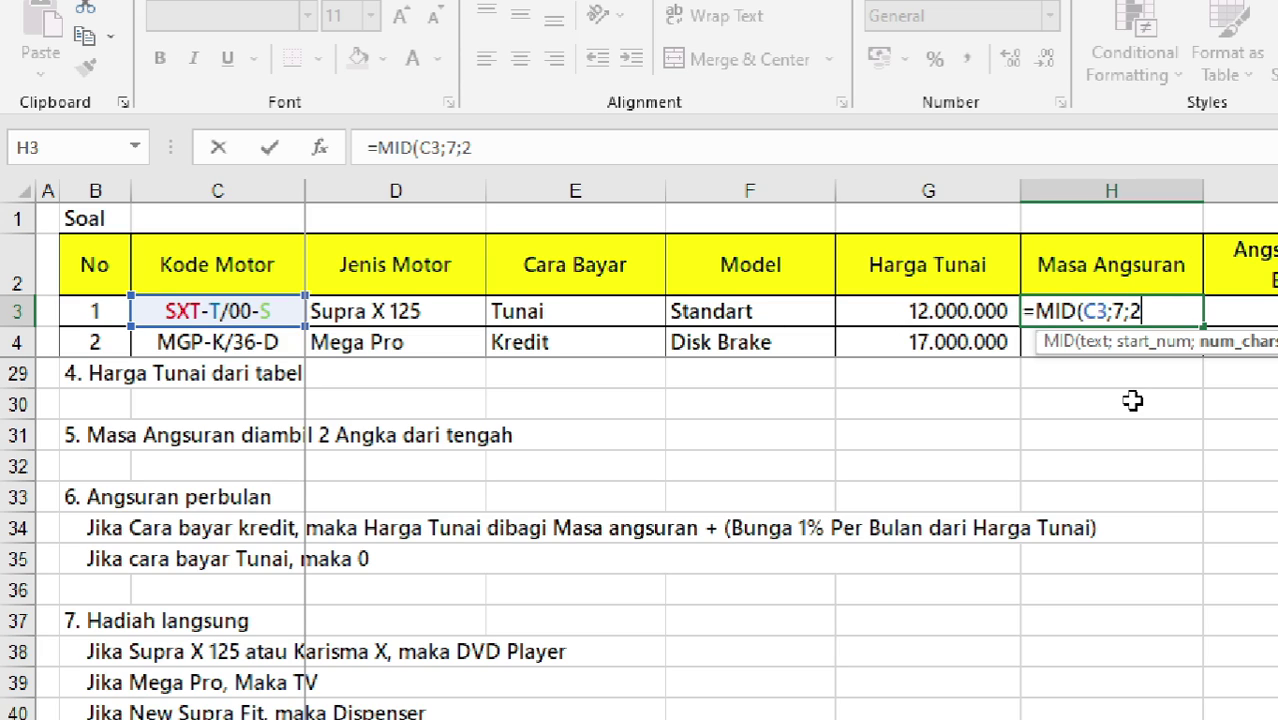
type(")")
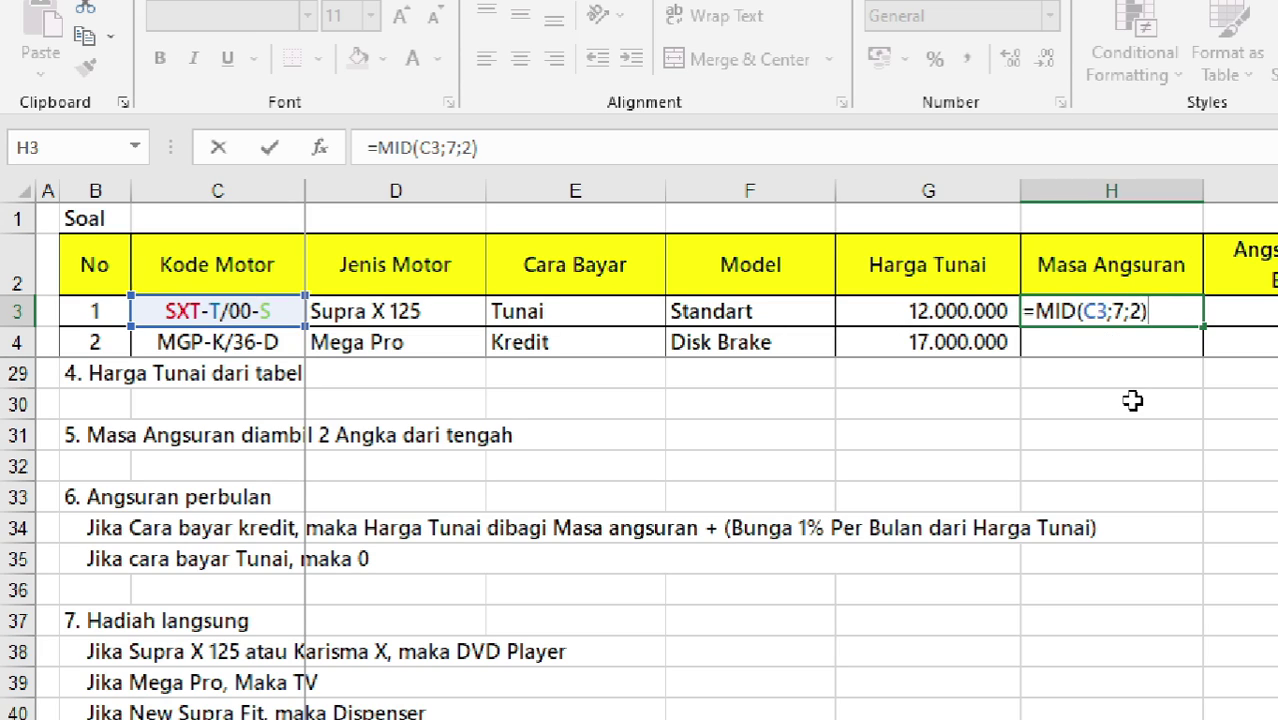
key("ctrl+Return")
scroll(1130, 337, "right", 5)
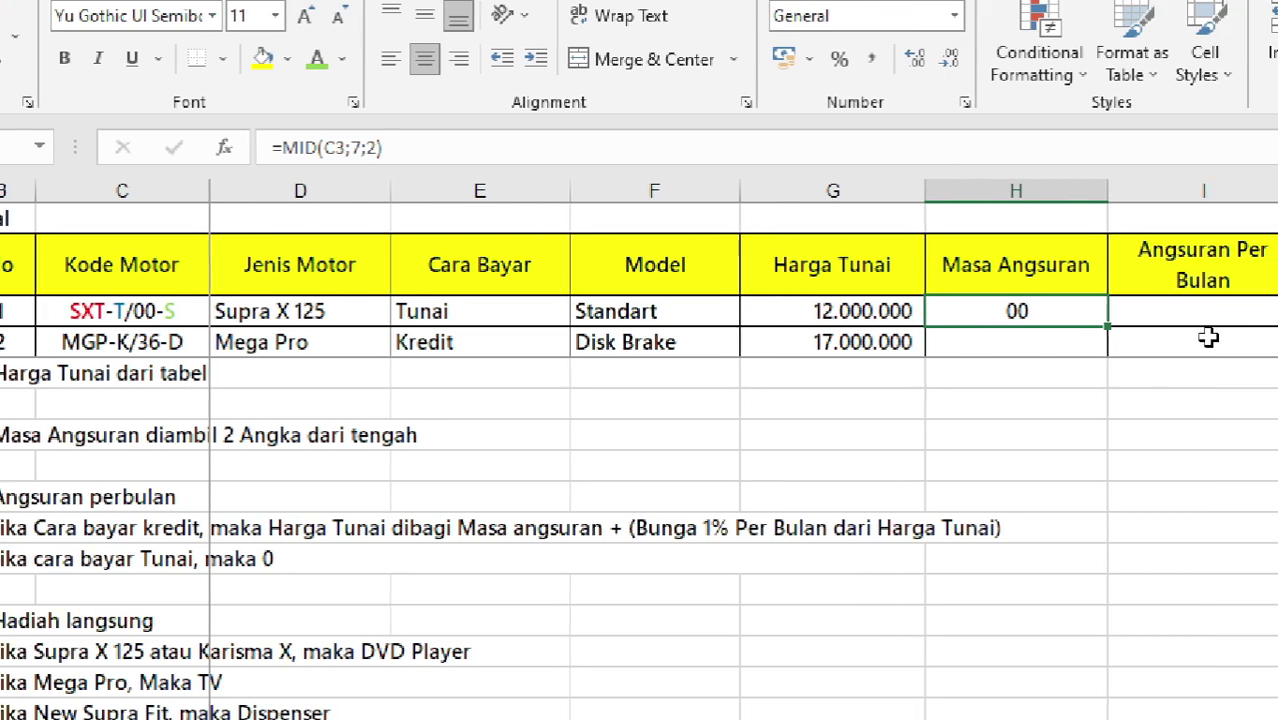
Copy H3's MID formula down column H and check H3, H4 (36) and H5
left_click_drag(835, 326, 838, 348)
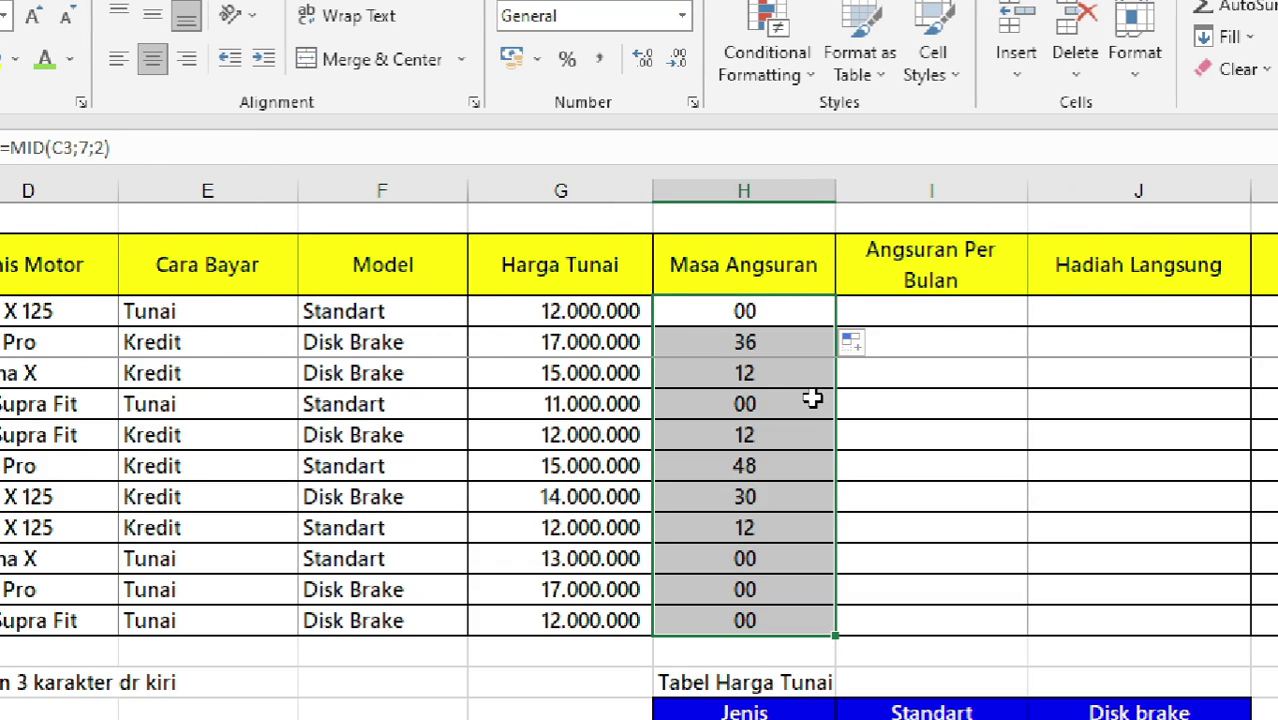
left_click(815, 401)
left_click(774, 336)
left_click(774, 311)
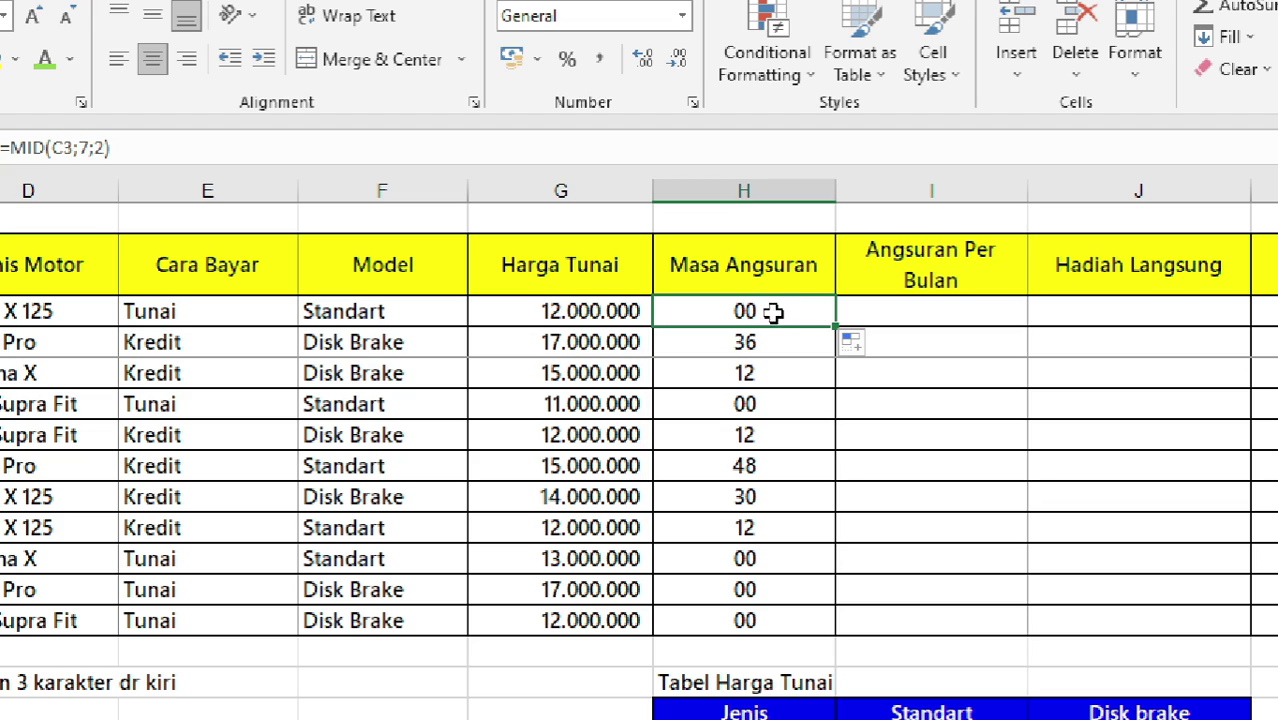
left_click(773, 345)
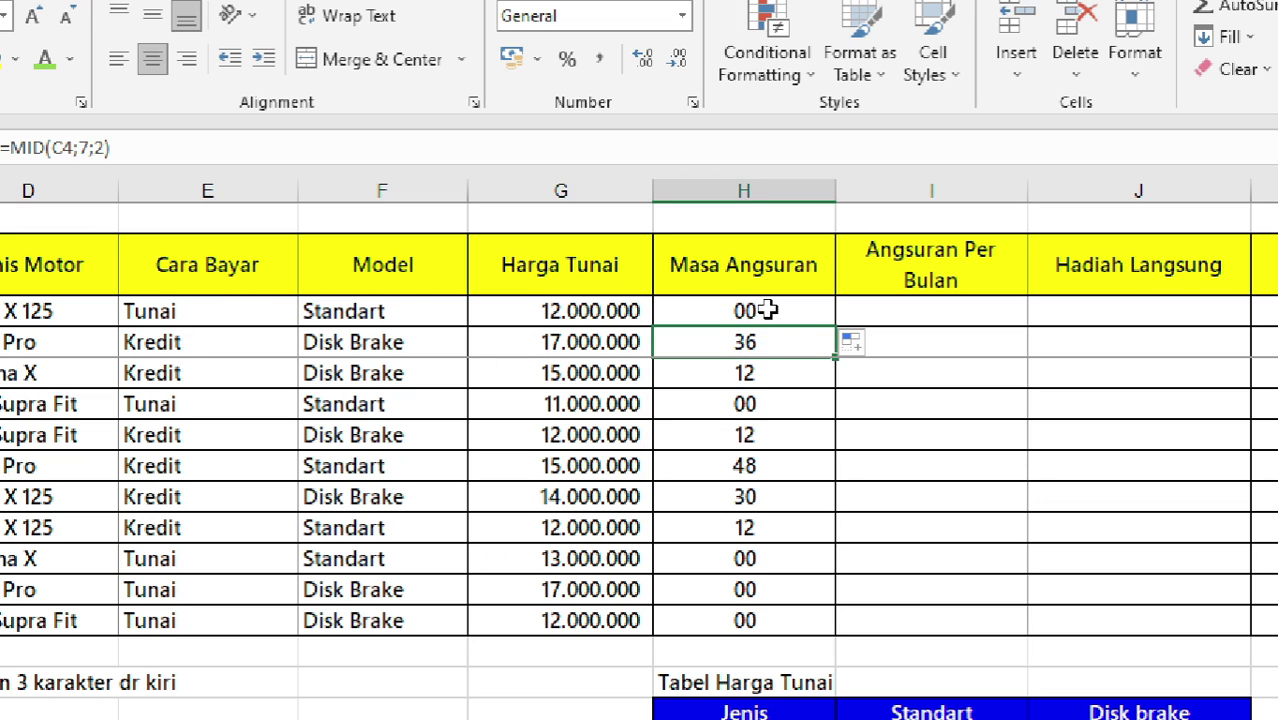
left_click(757, 374)
left_click(750, 311)
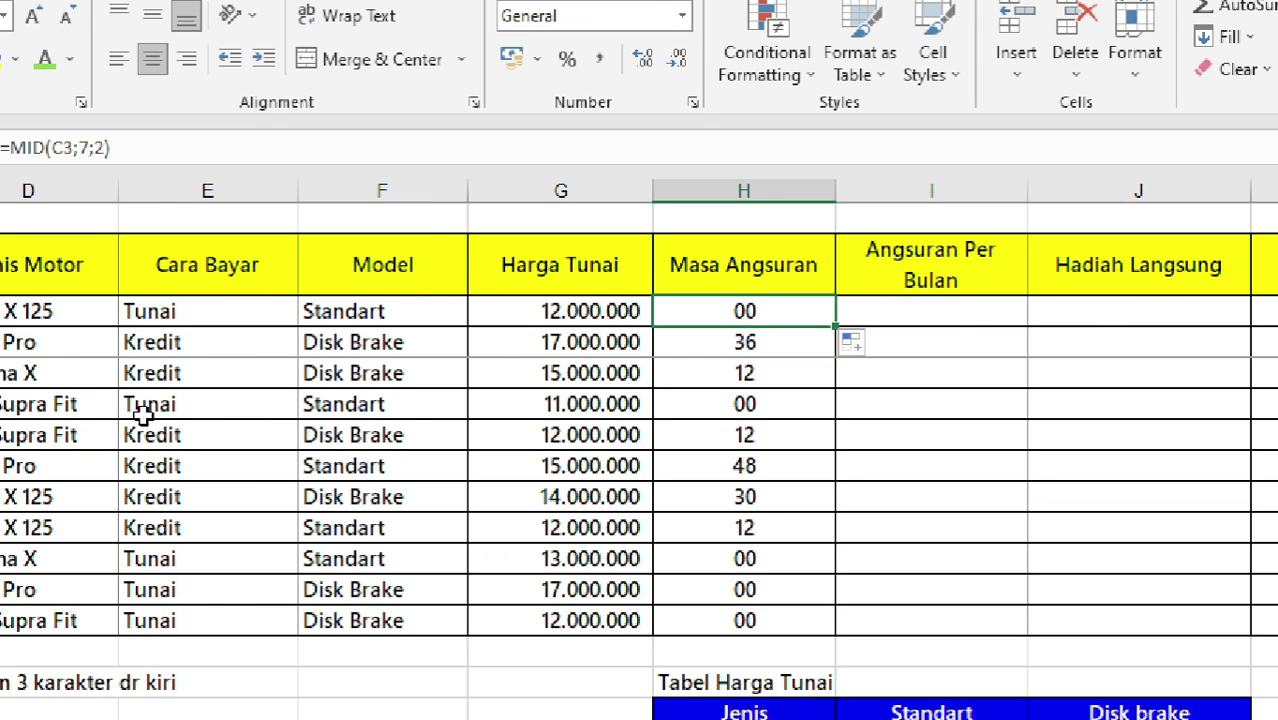
Scroll down to the Angsuran perbulan rule in row 34
scroll(140, 500, "left", 3)
scroll(145, 615, "down", 1)
scroll(145, 615, "down", 1)
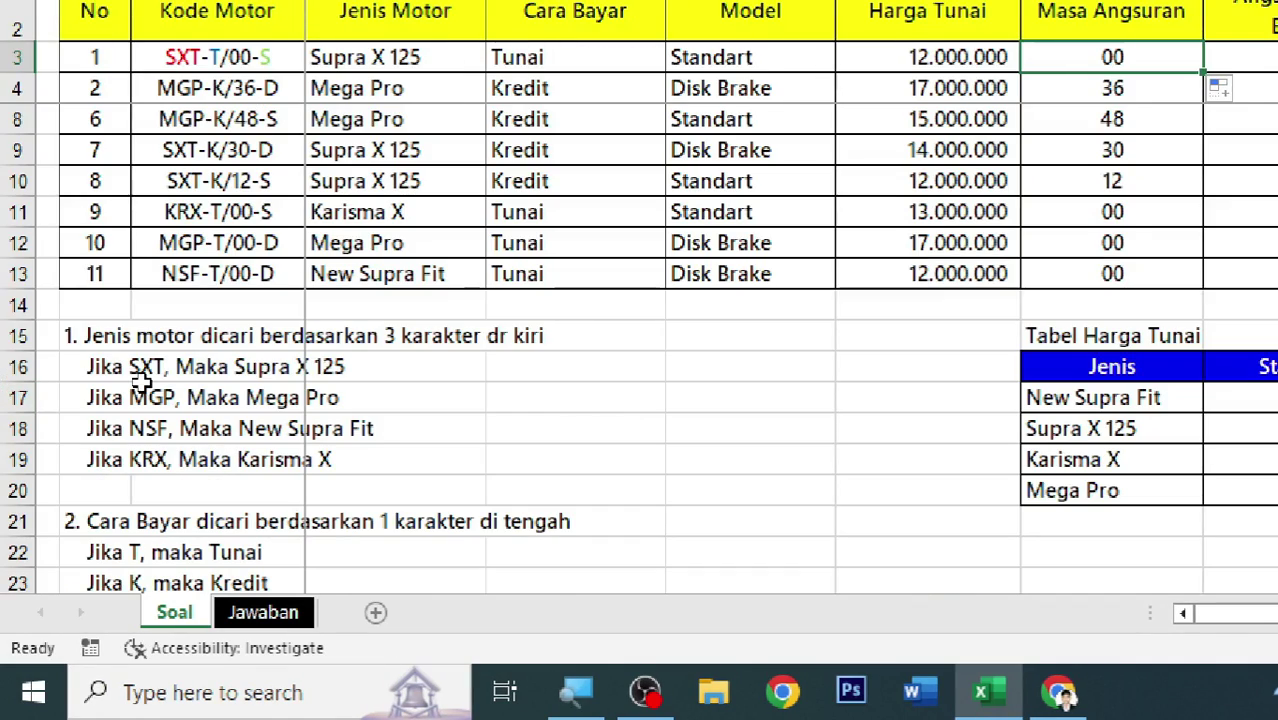
scroll(307, 388, "down", 2)
scroll(307, 388, "down", 2)
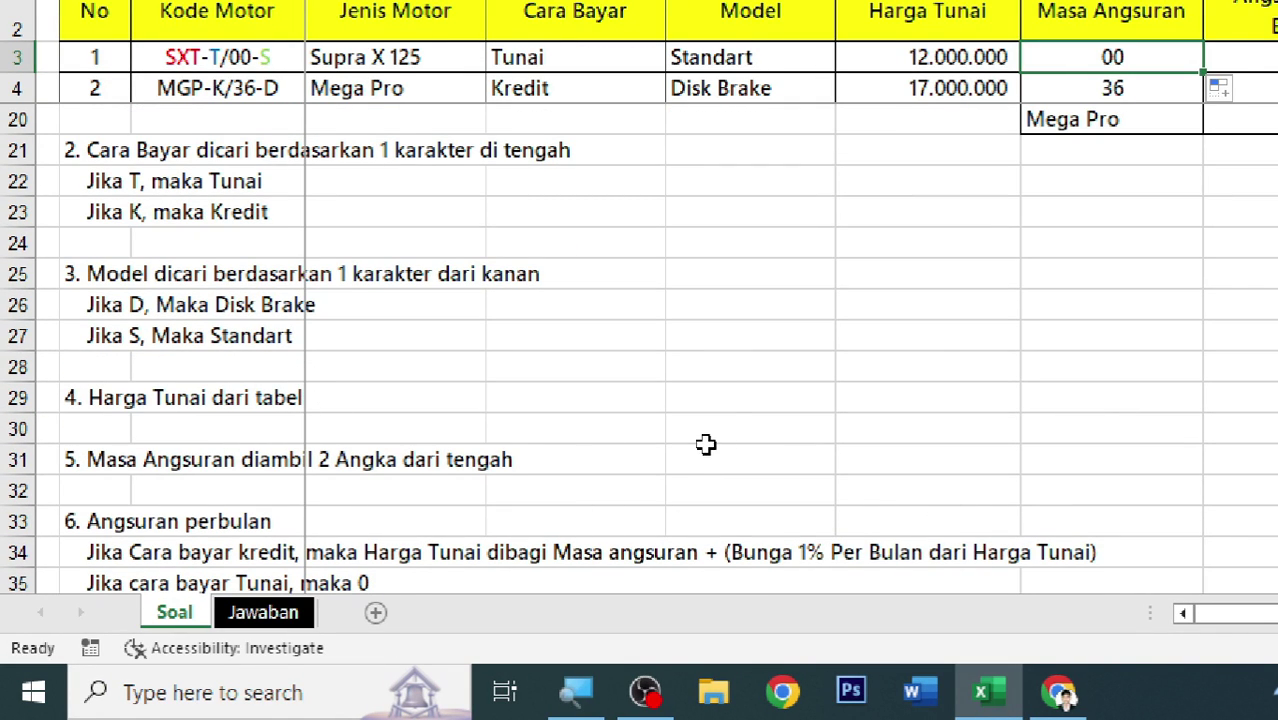
scroll(732, 442, "down", 1)
scroll(735, 451, "down", 1)
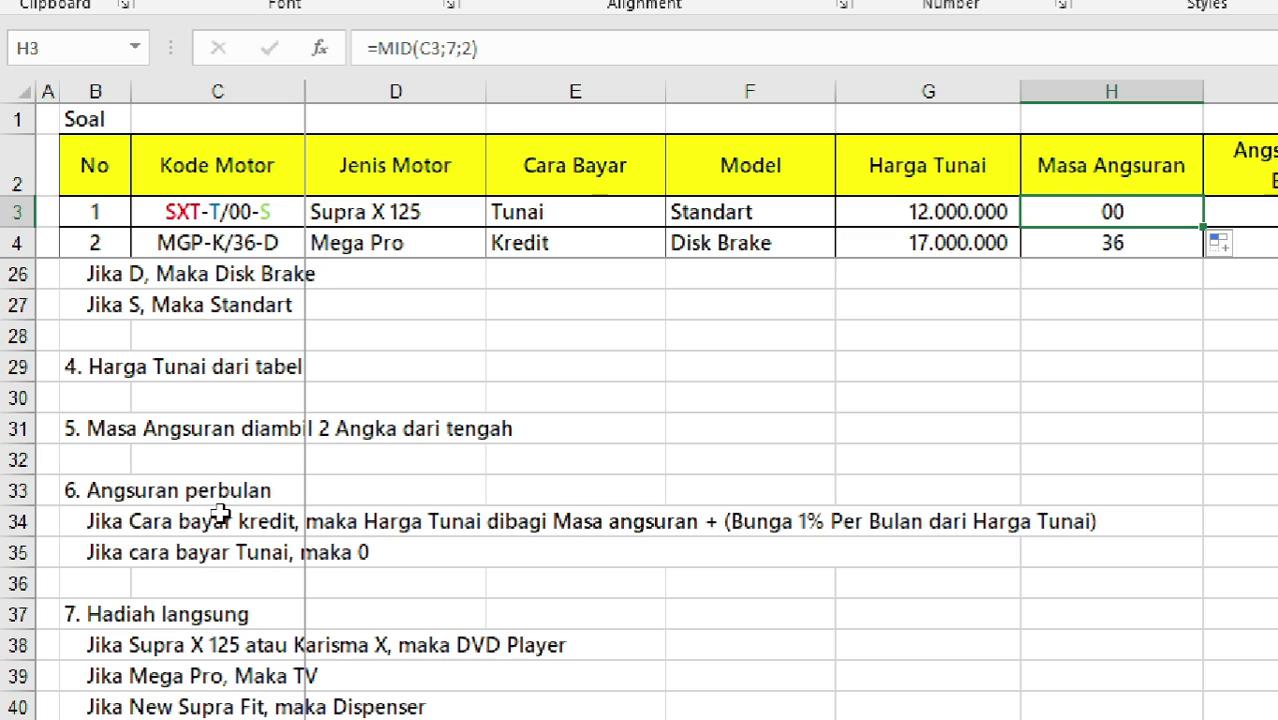
left_click(125, 527)
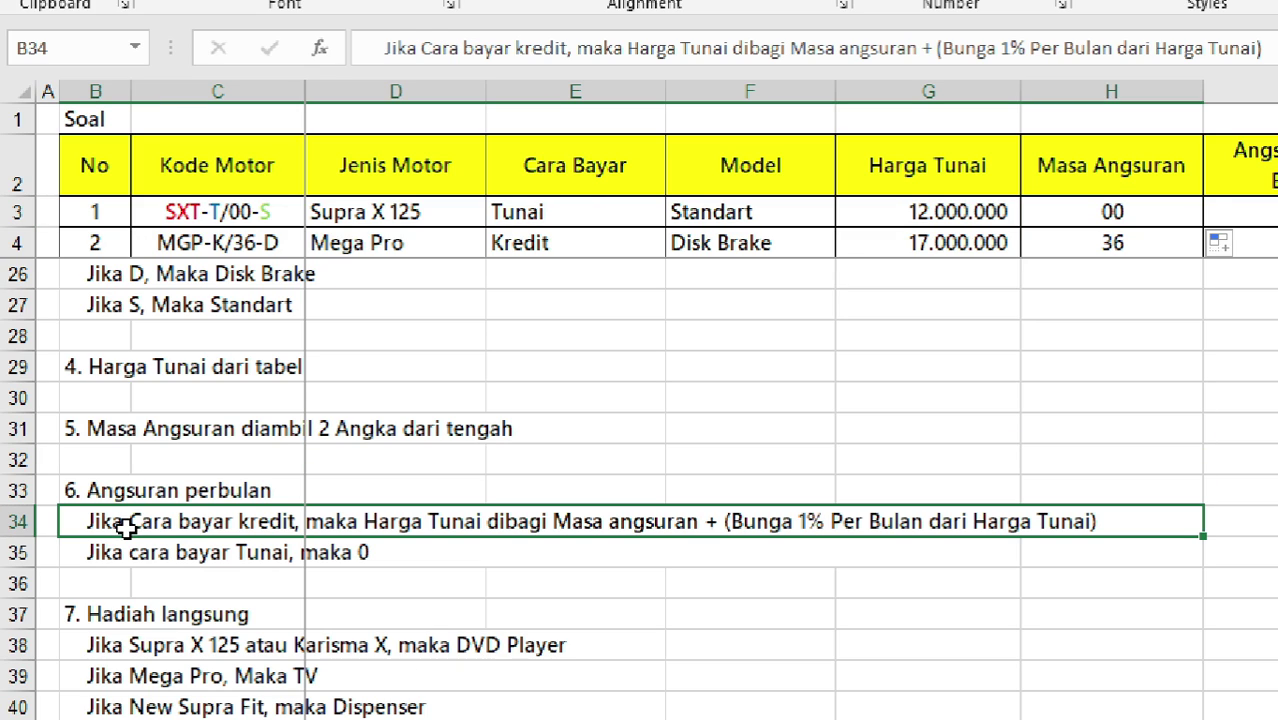
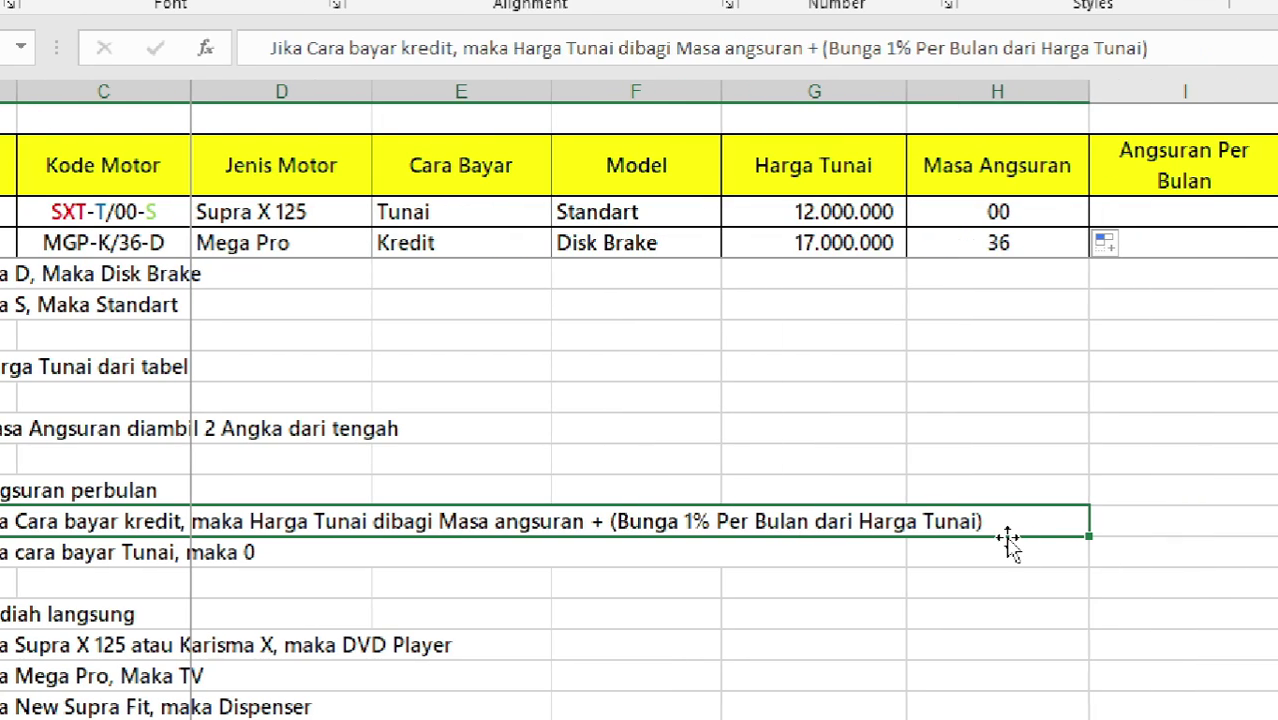
Review the cash-payment rule and select cell I3 for the instalment formula
left_click(188, 556)
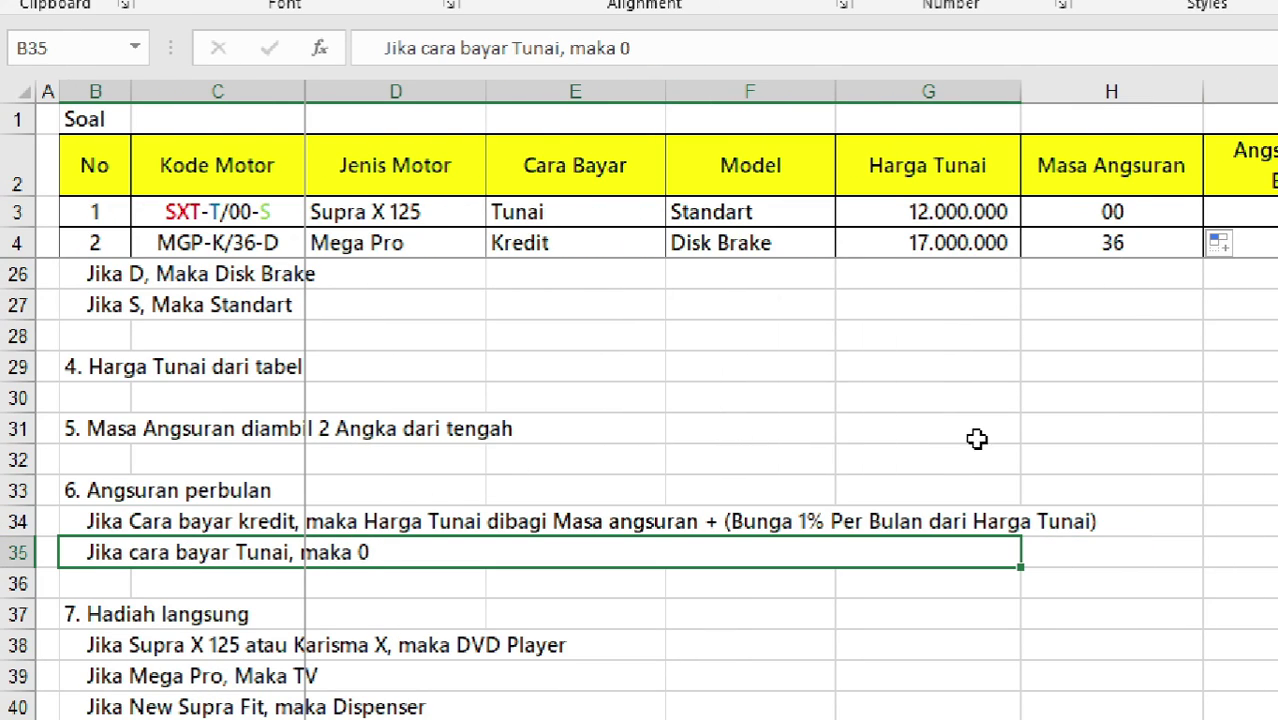
left_click(912, 217)
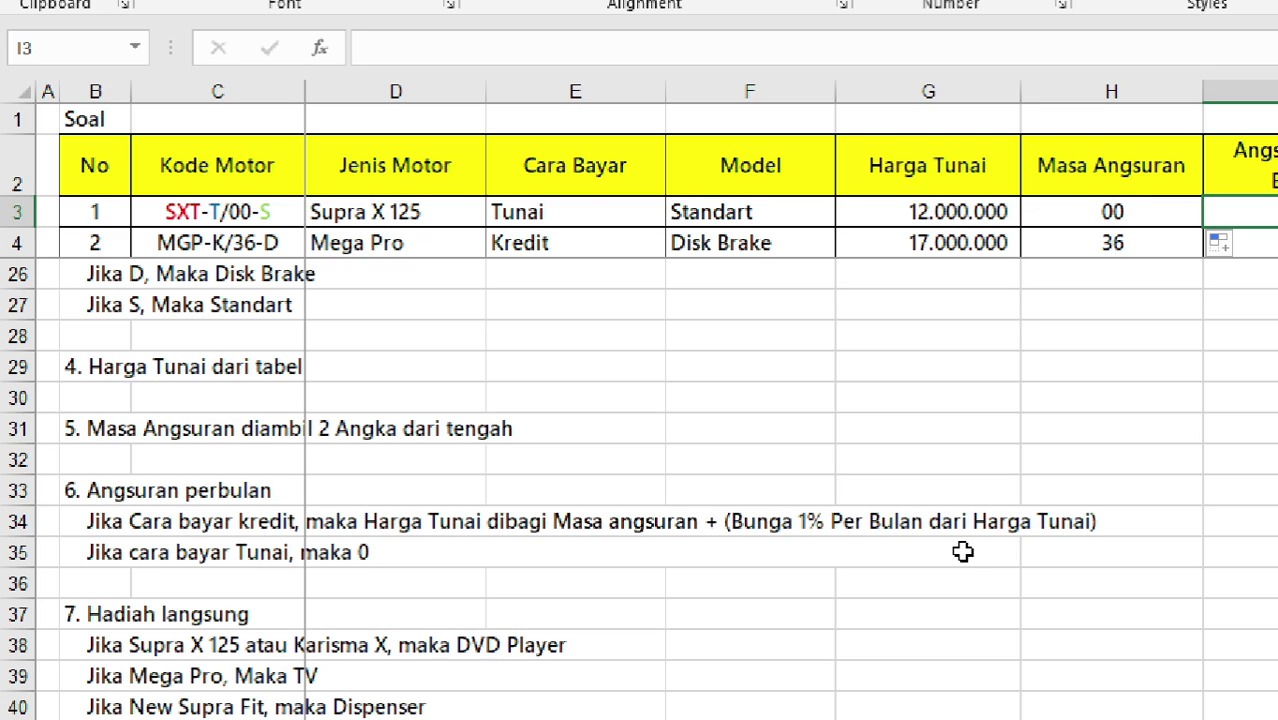
left_click(137, 552)
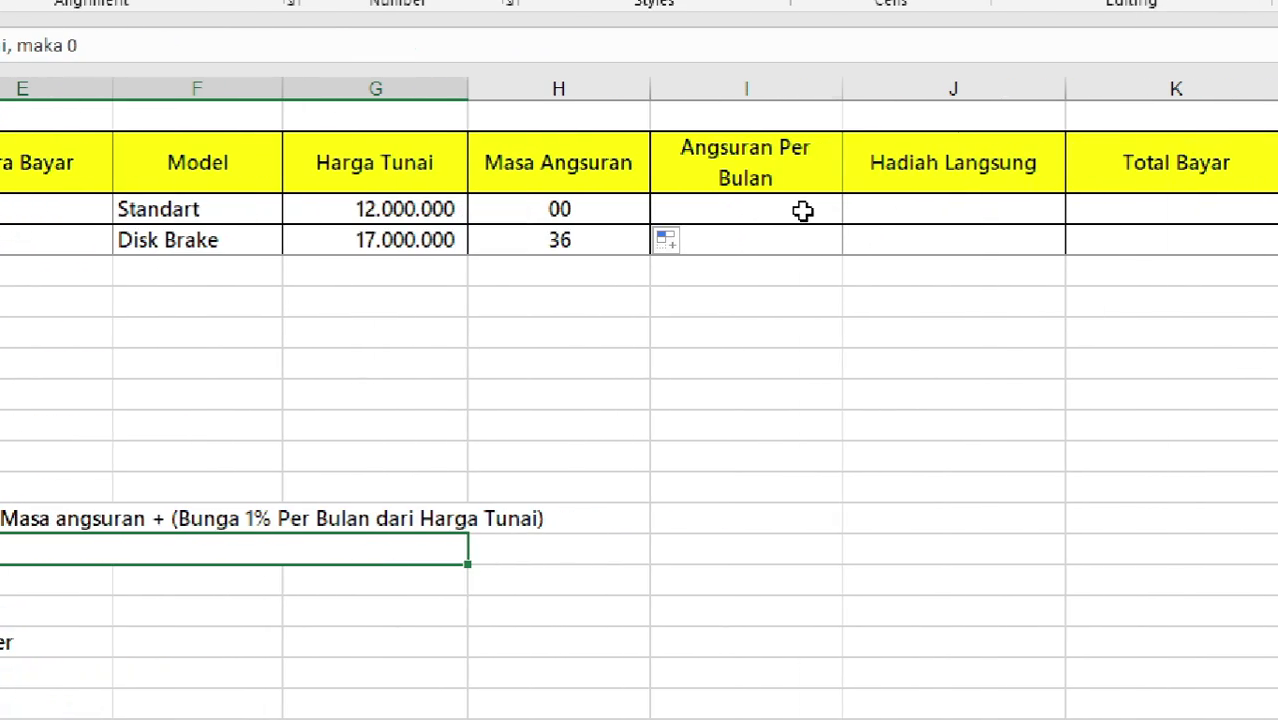
left_click(800, 212)
Start I3's IF formula: return 0 when E3 equals "Tunai"
type("=")
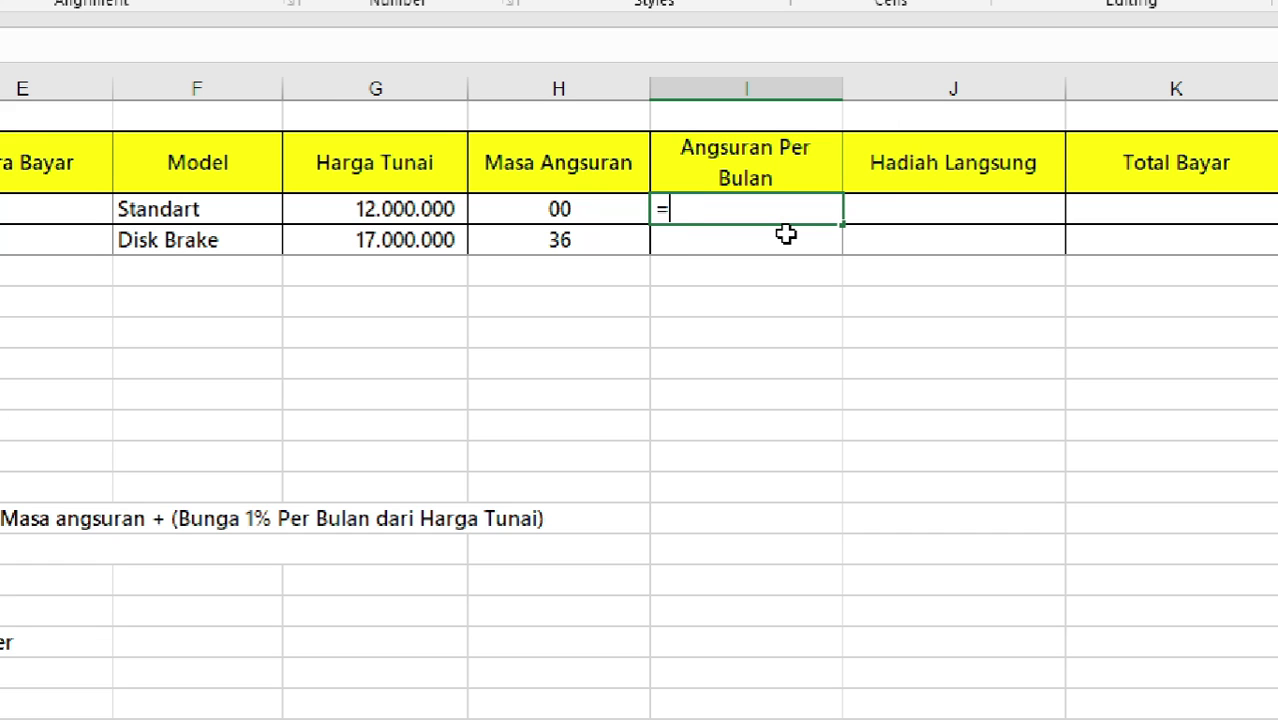
type("if")
double_click(789, 242)
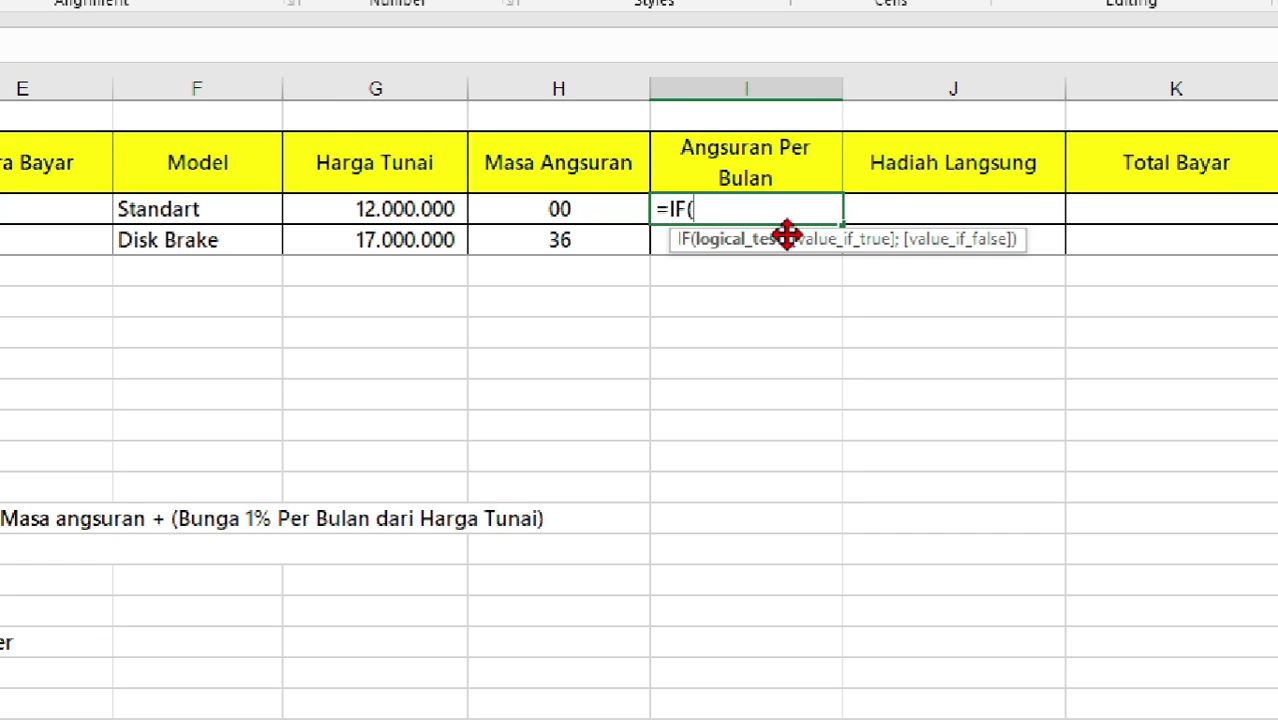
scroll(55, 300, "left", 2)
scroll(55, 300, "left", 1)
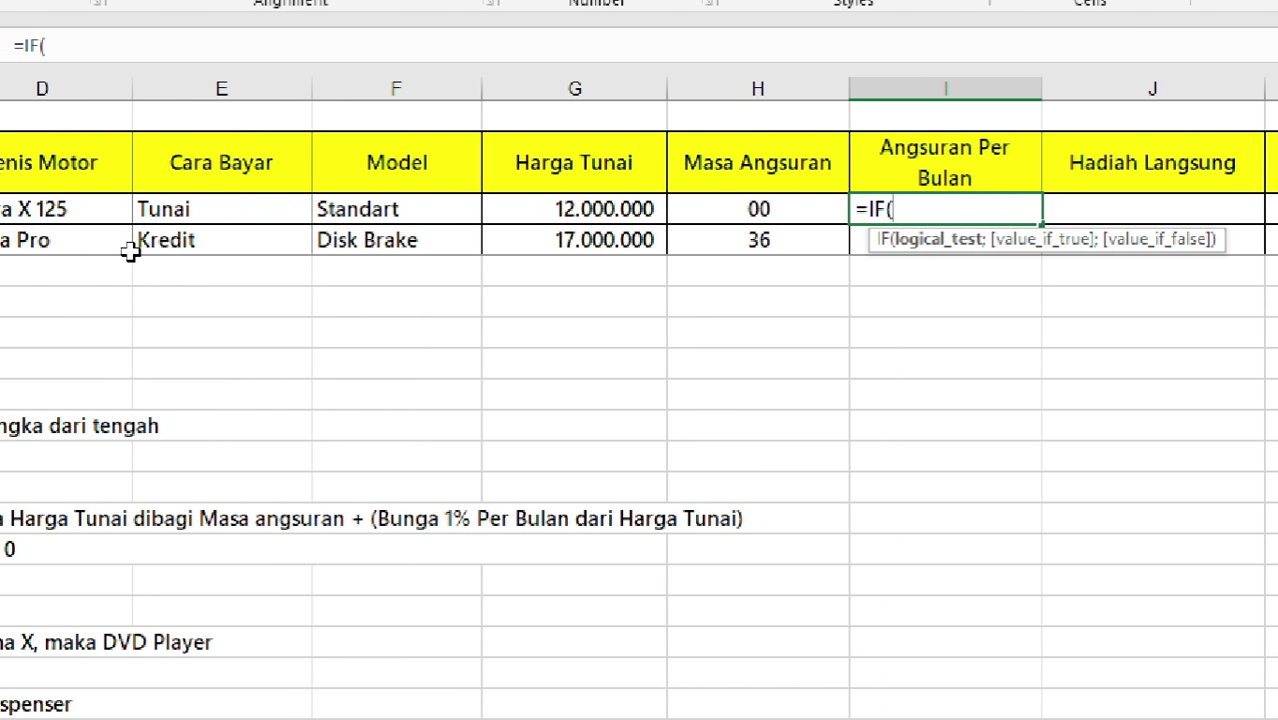
left_click(215, 208)
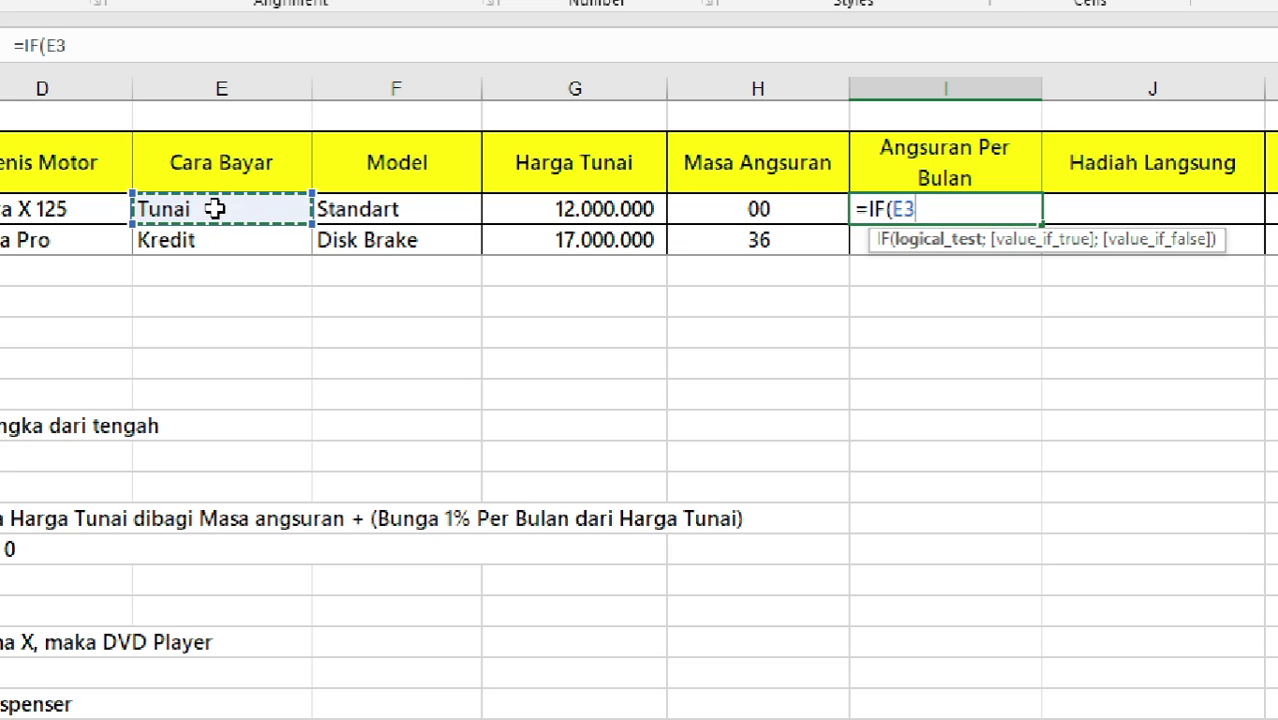
type("=\"")
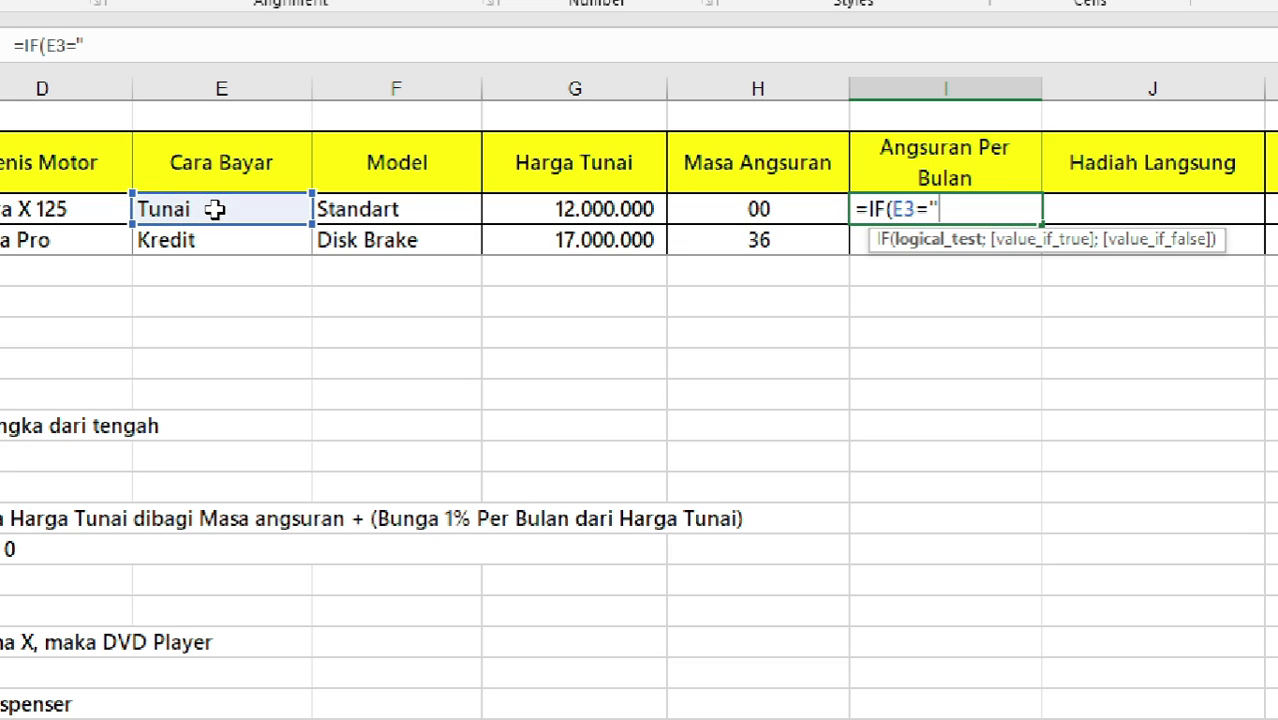
type("Tunai")
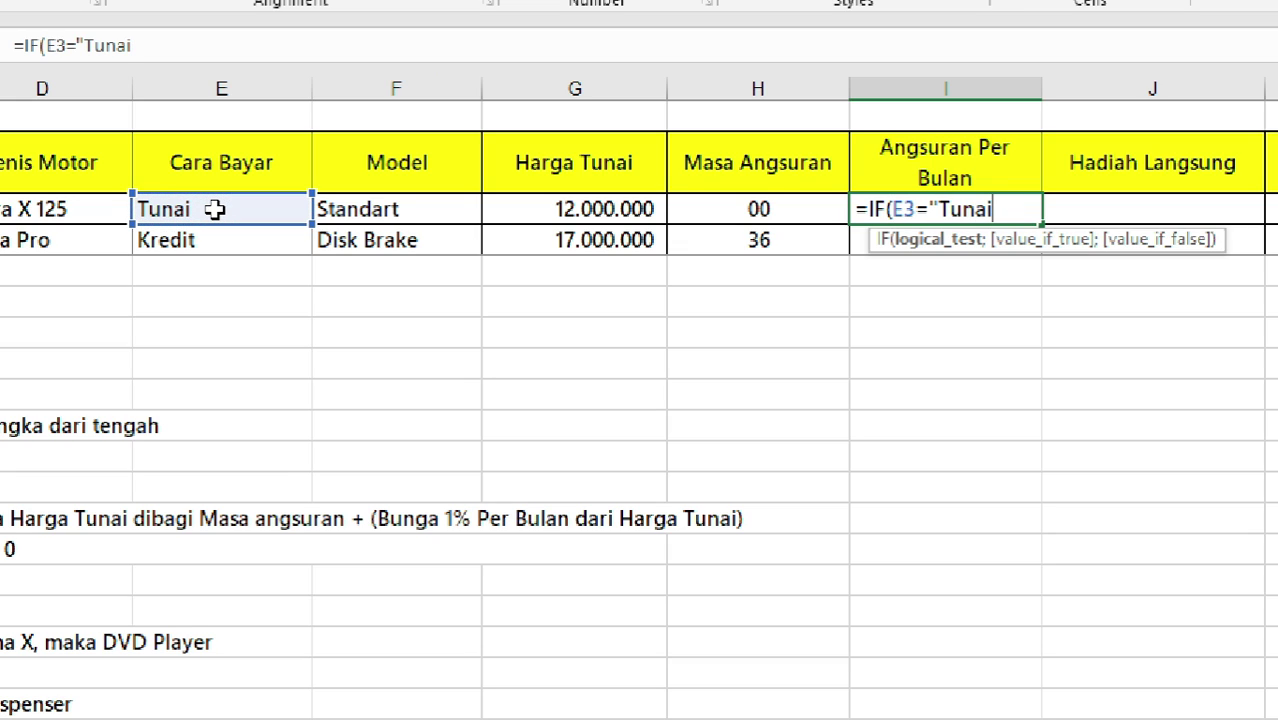
type("\";")
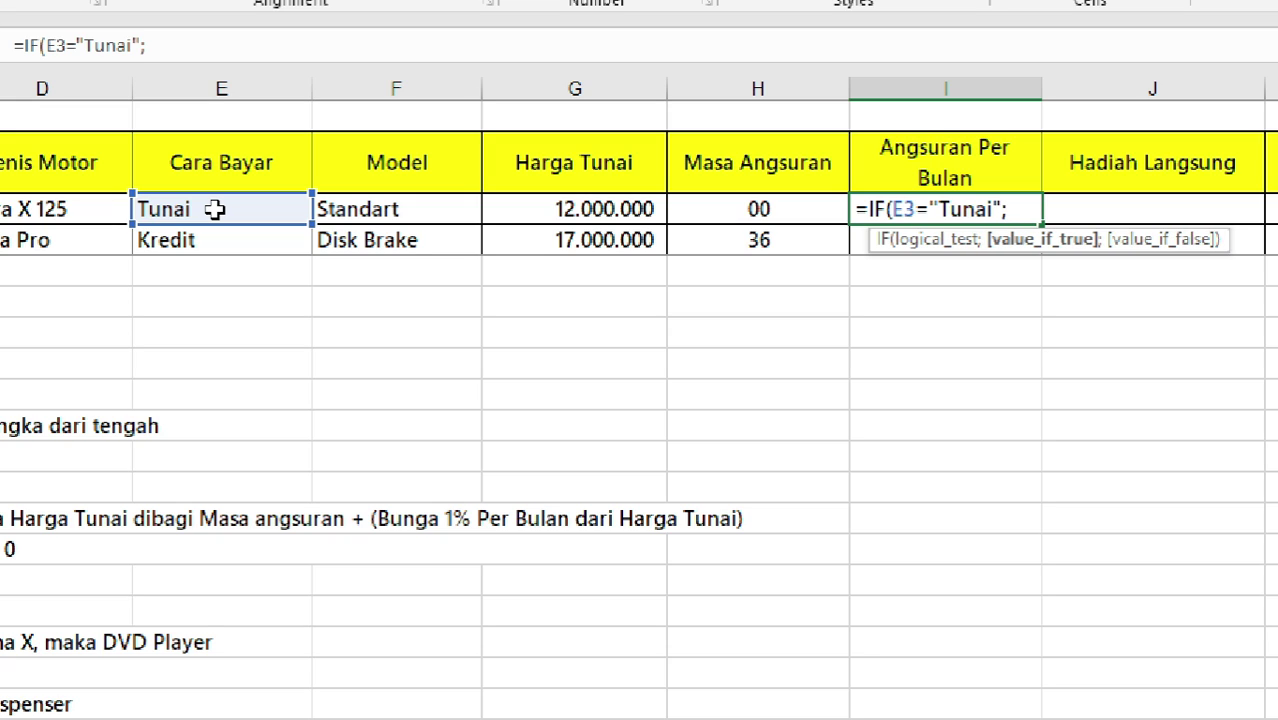
type("0")
type(";")
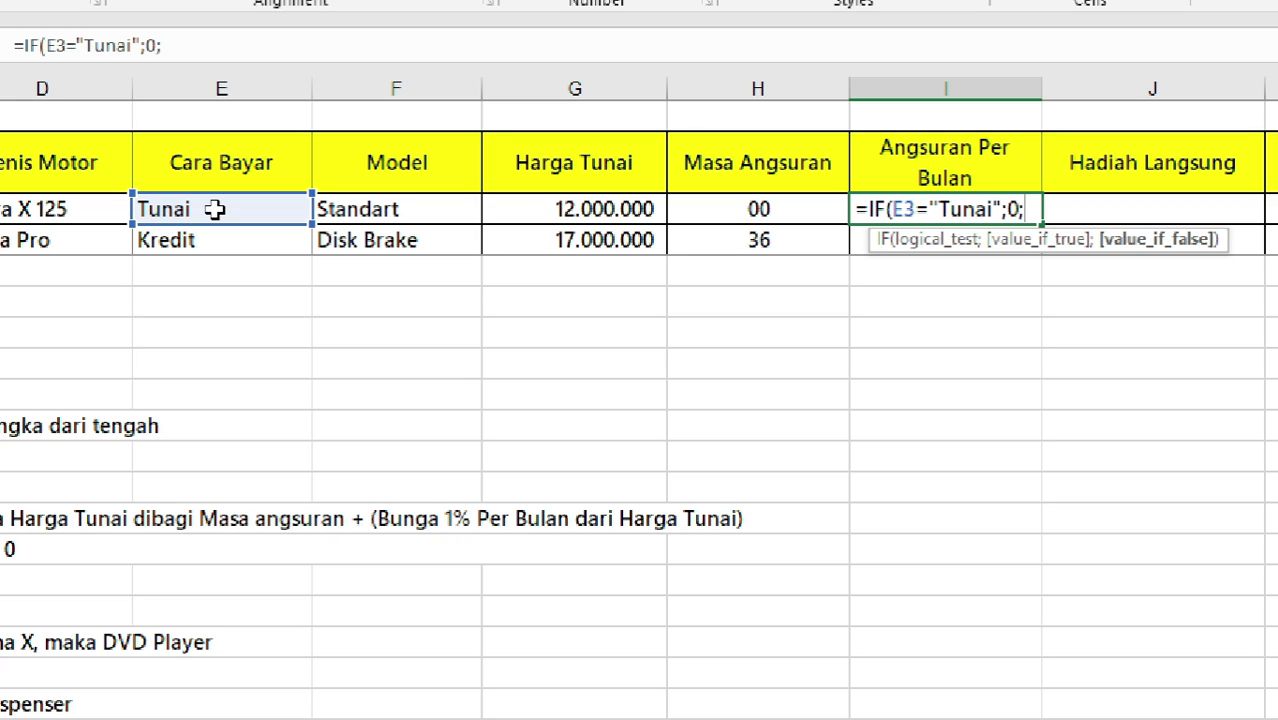
Add the credit result G3/H3+G3*1% to the IF formula
left_click(597, 211)
type("/")
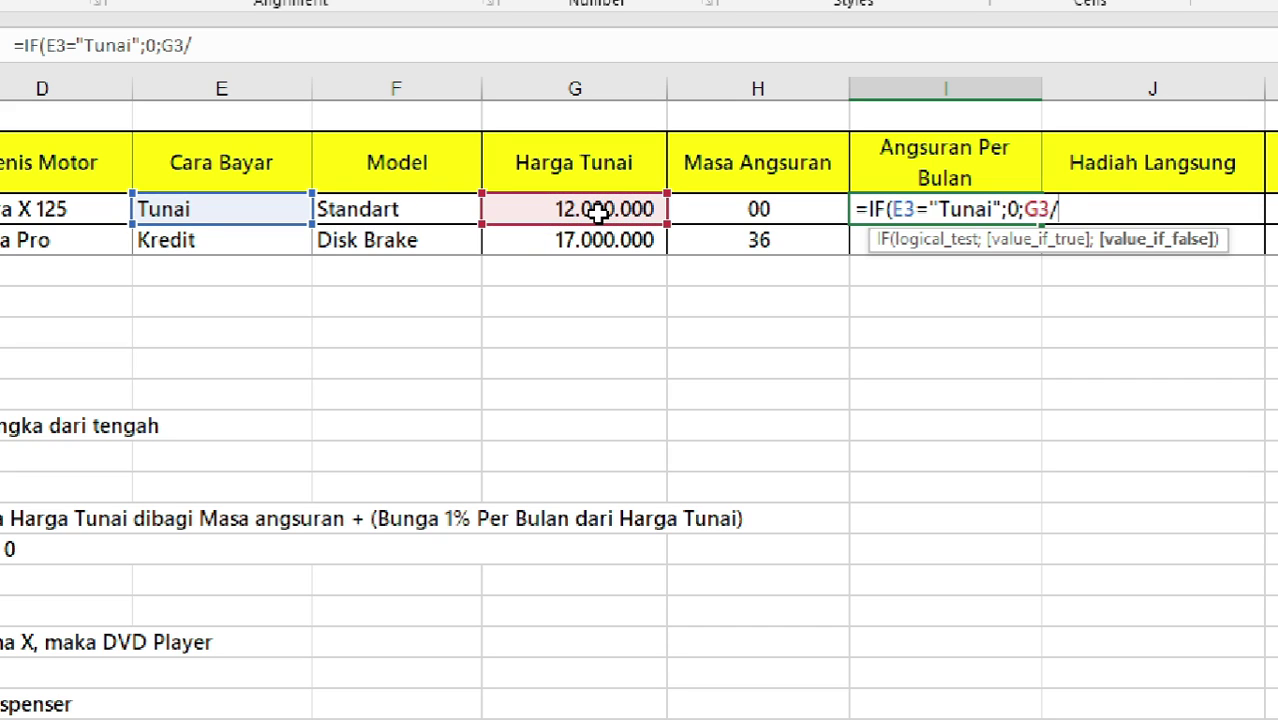
left_click(730, 207)
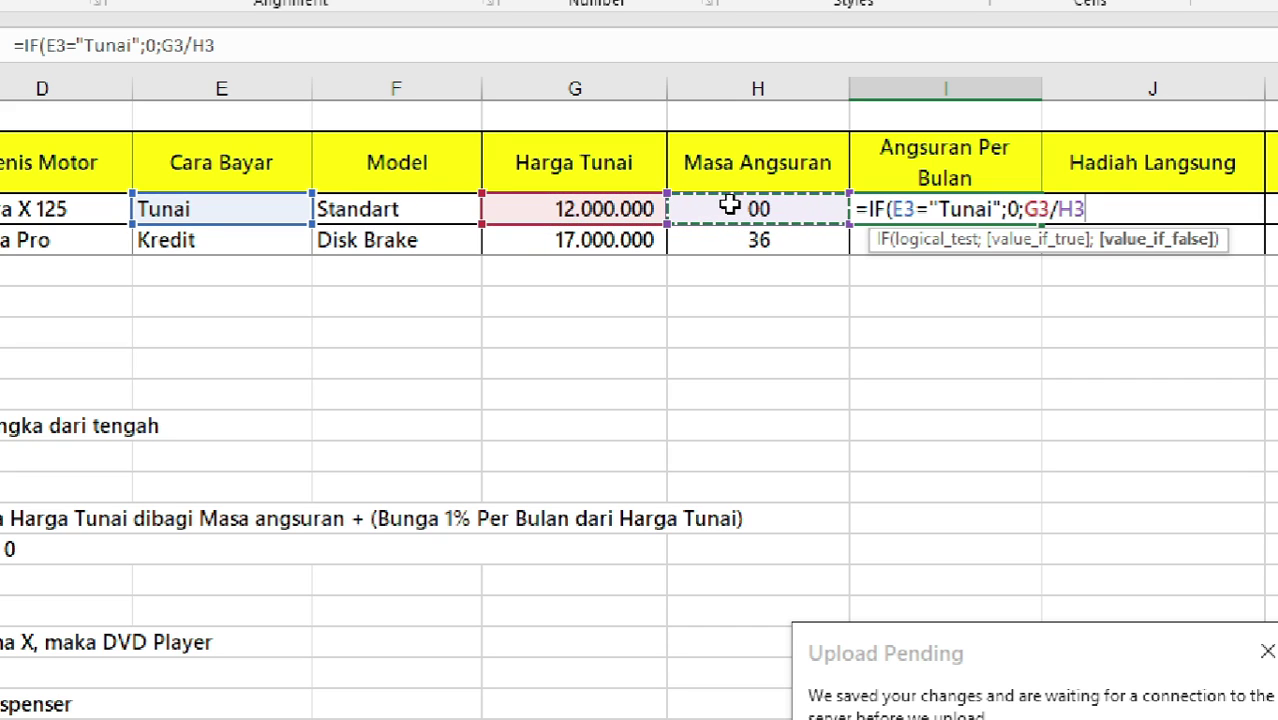
type("+")
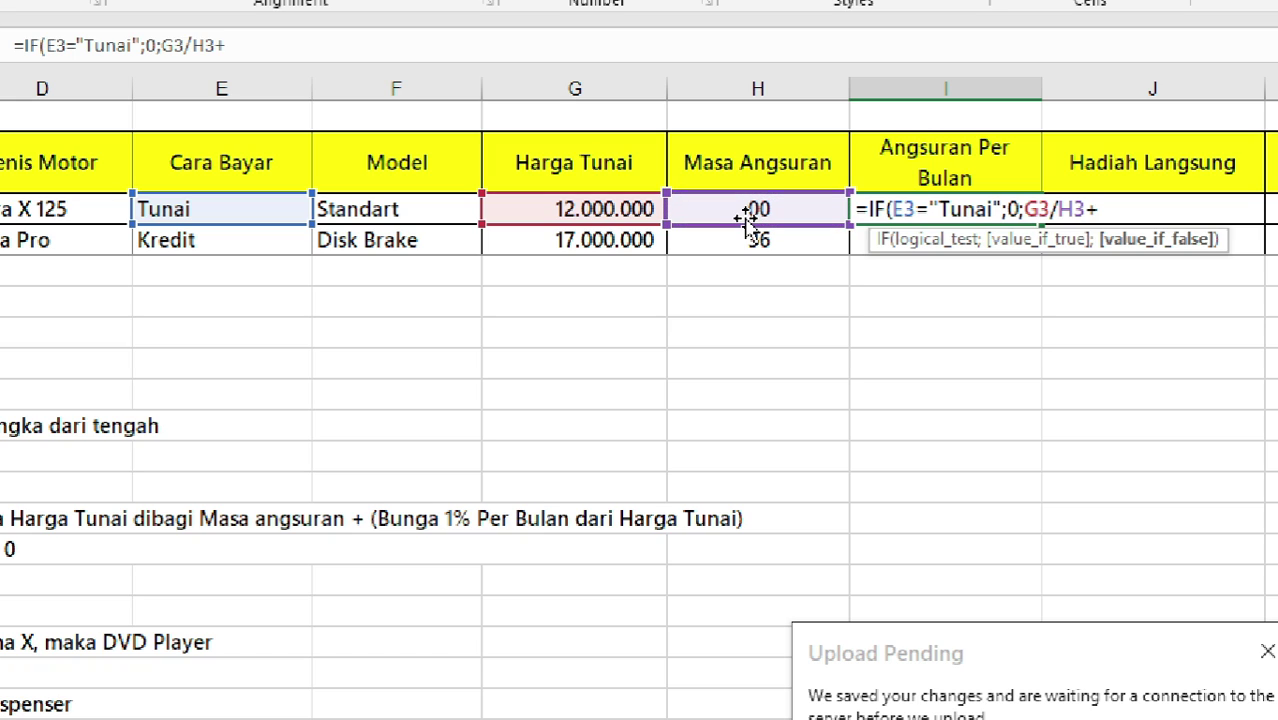
left_click(622, 210)
type("*")
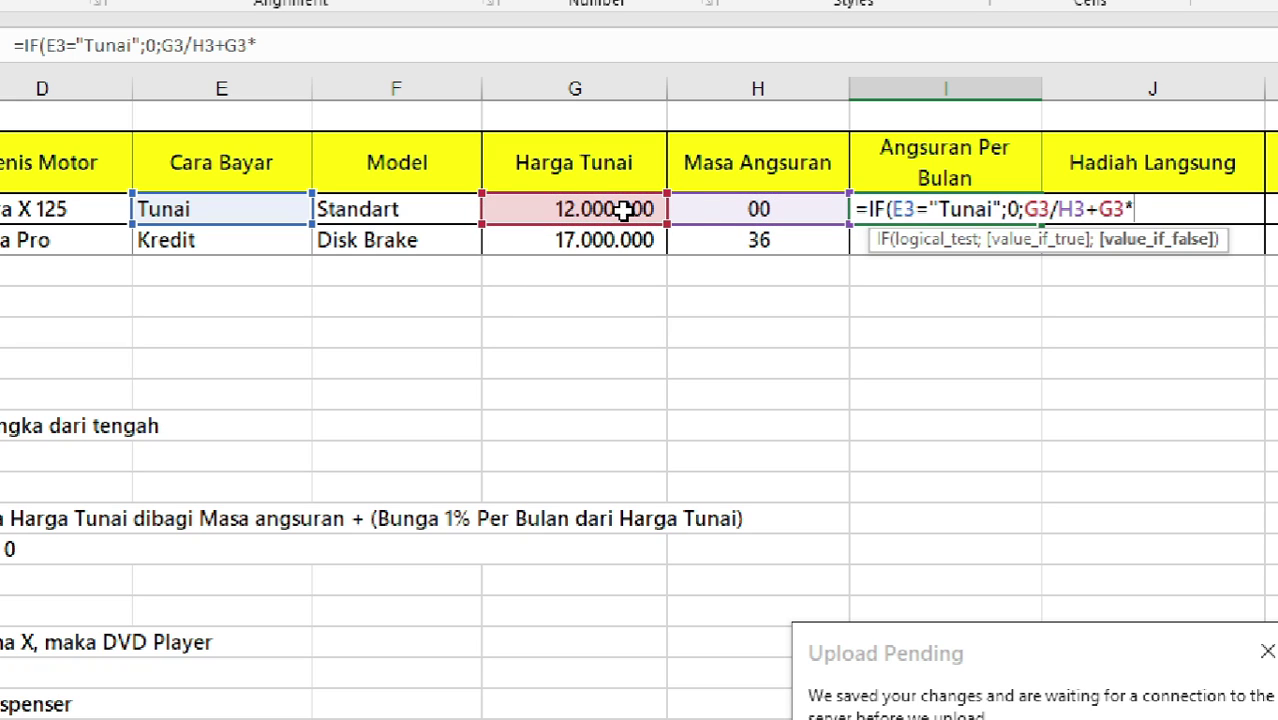
type("1")
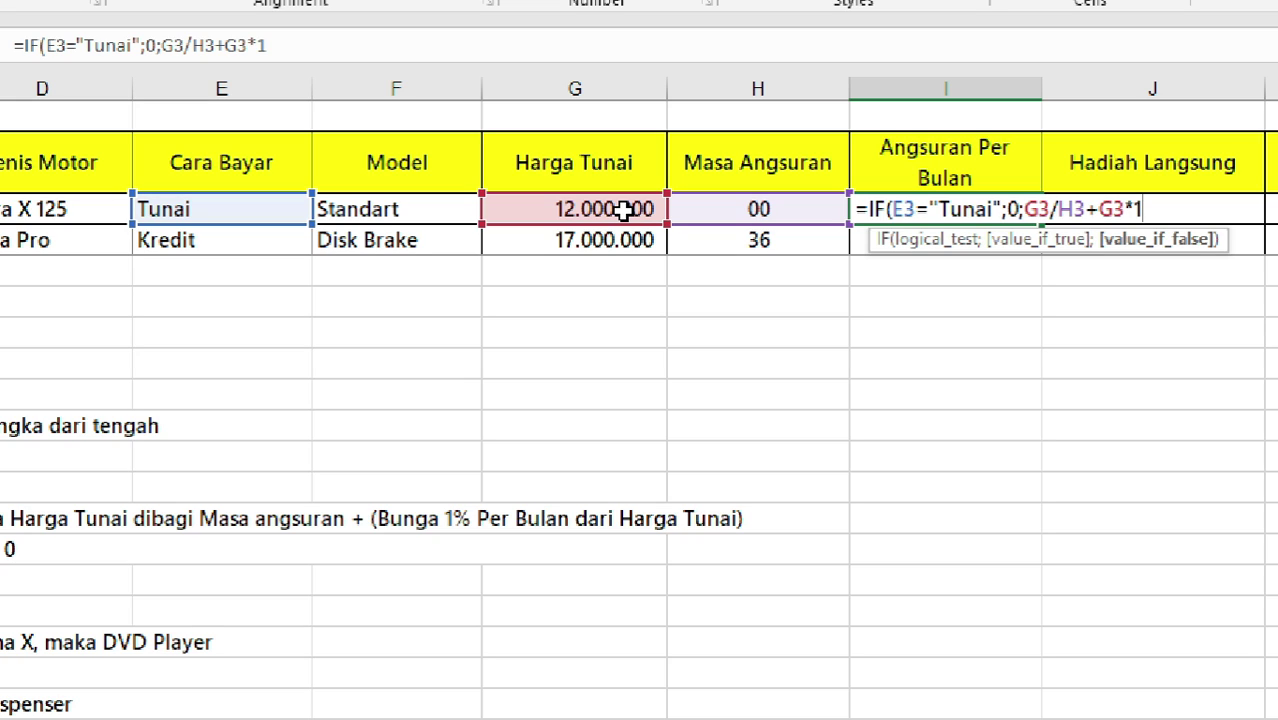
type("%")
type(")")
Confirm the I3 formula, apply Accounting format, and fill it down through I13
key("ctrl+Return")
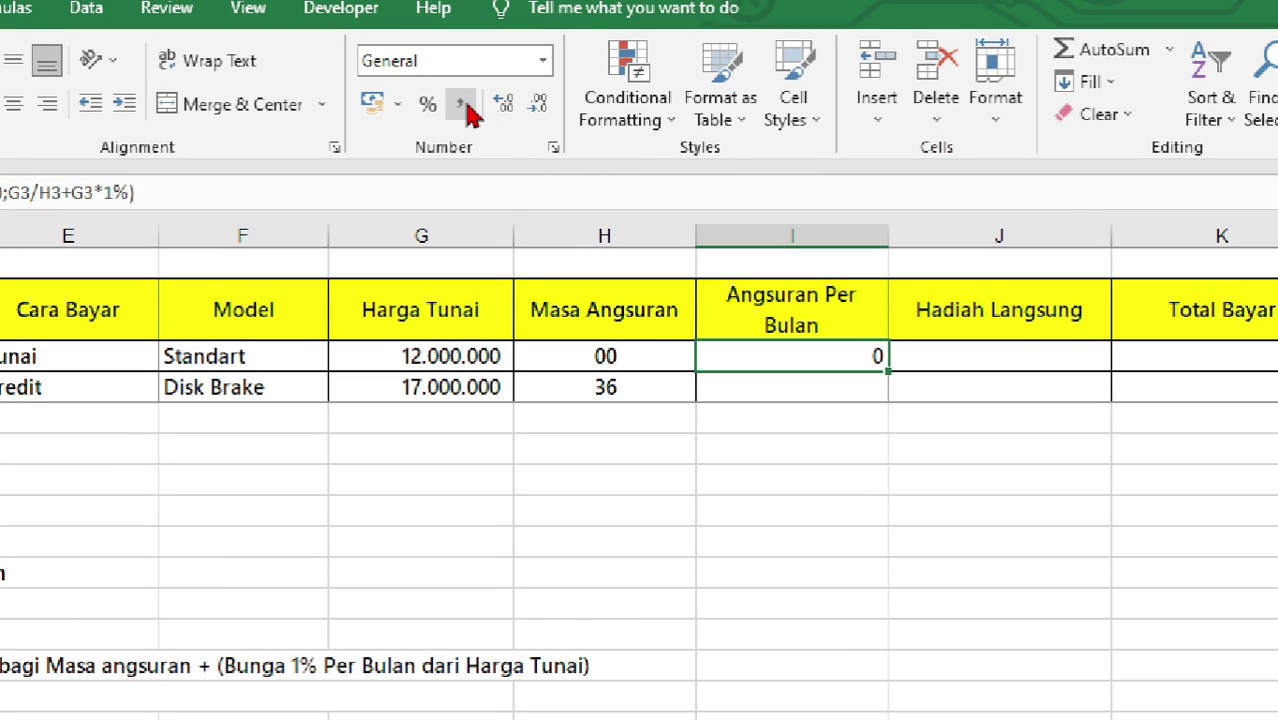
left_click(464, 104)
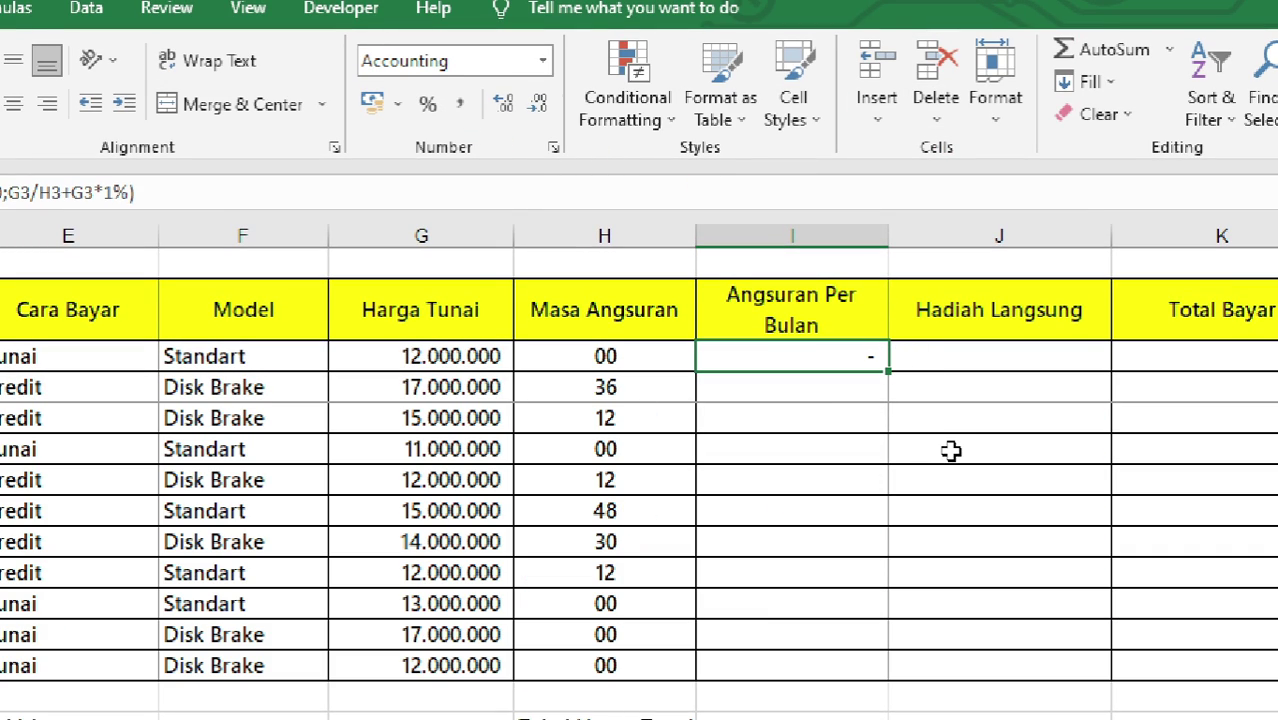
double_click(890, 371)
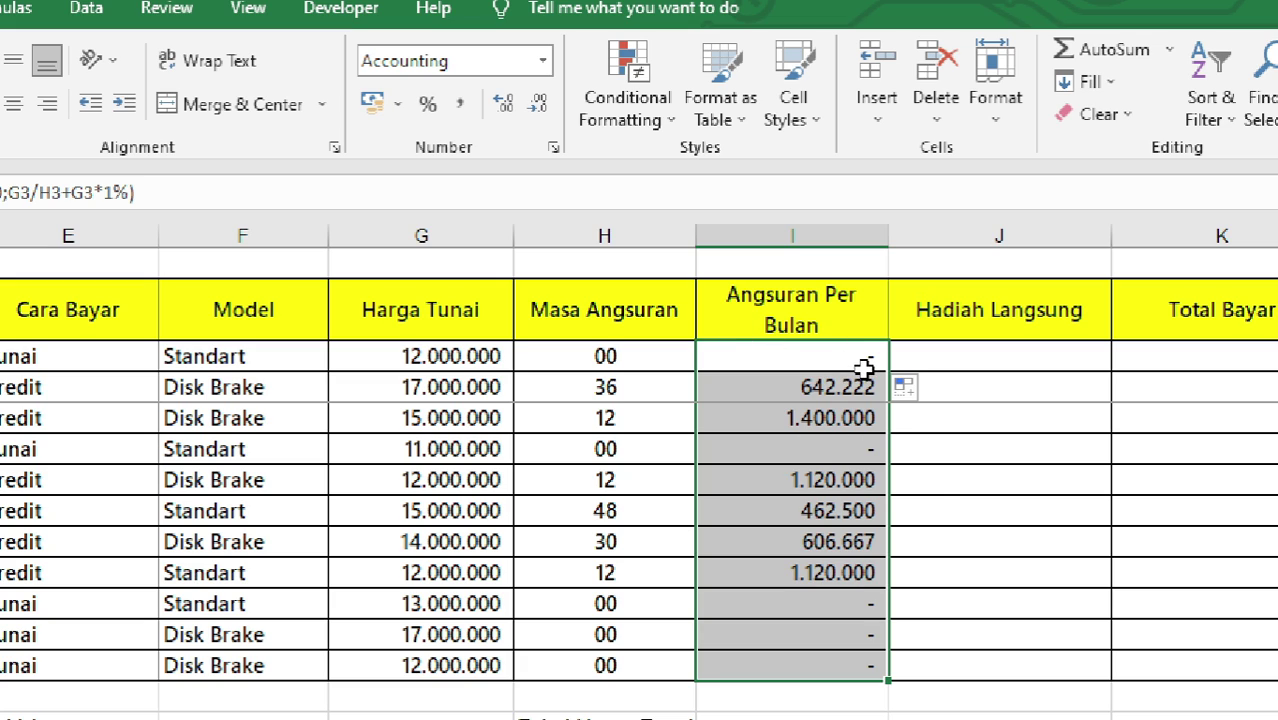
left_click(855, 393)
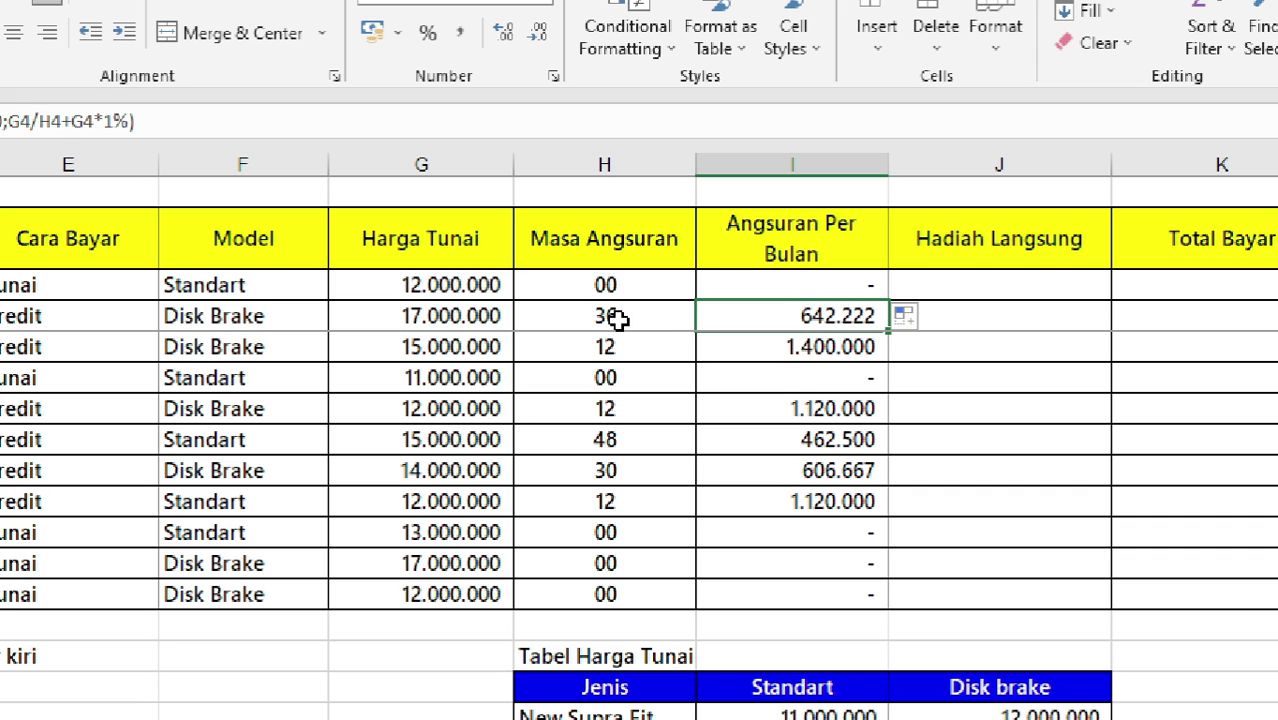
left_click(919, 287)
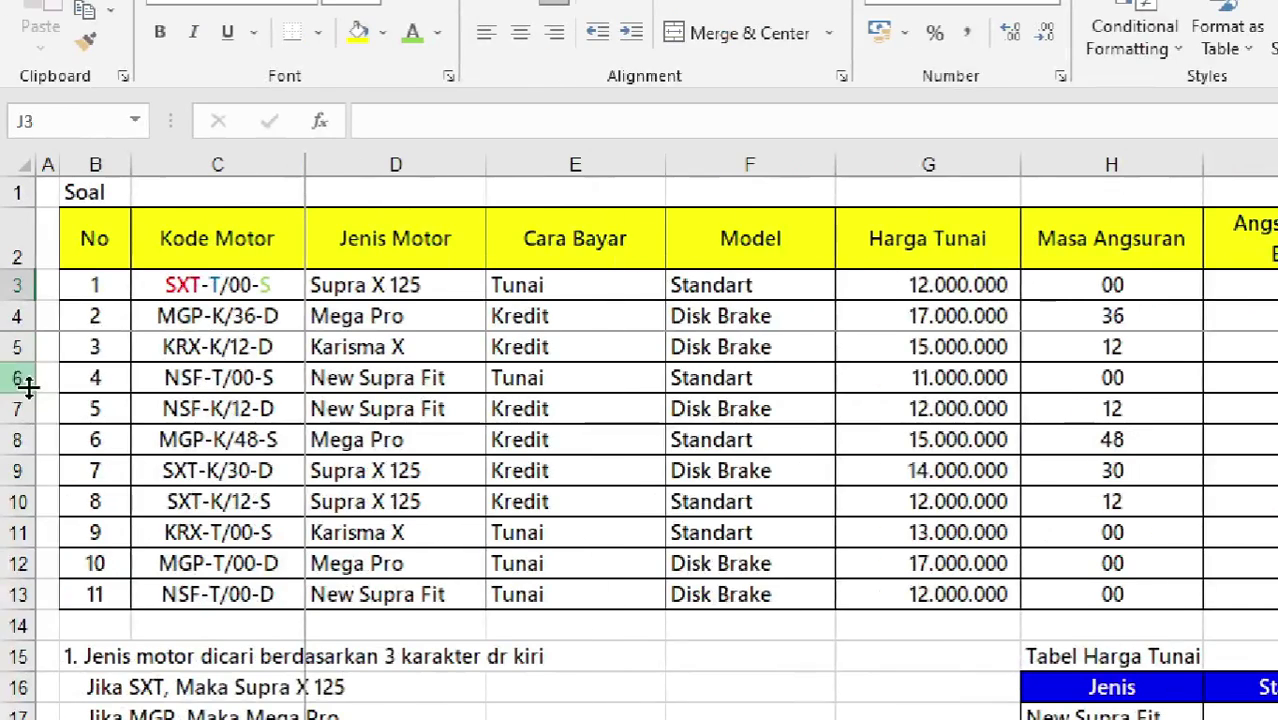
Read the DVD Player, TV and Dispenser prize rules, then select J3
scroll(280, 520, "down", 2)
scroll(300, 571, "down", 2)
scroll(301, 572, "down", 3)
scroll(301, 572, "down", 1)
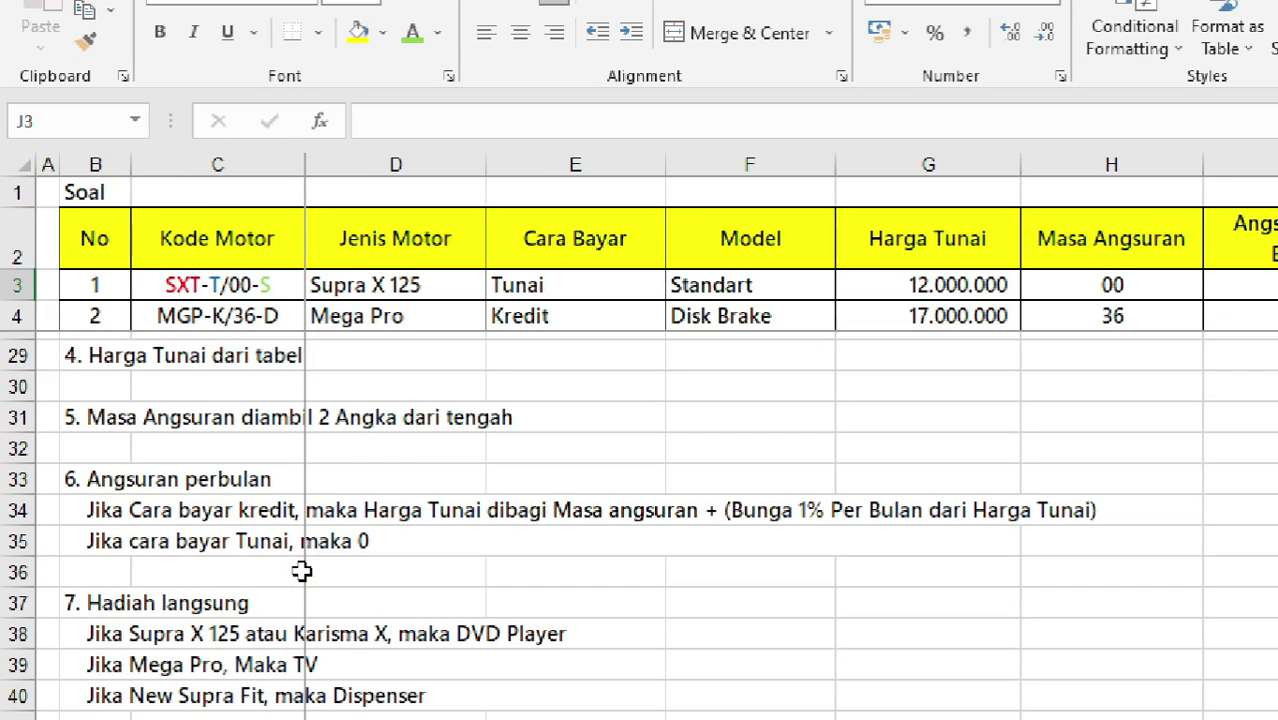
scroll(330, 484, "down", 1)
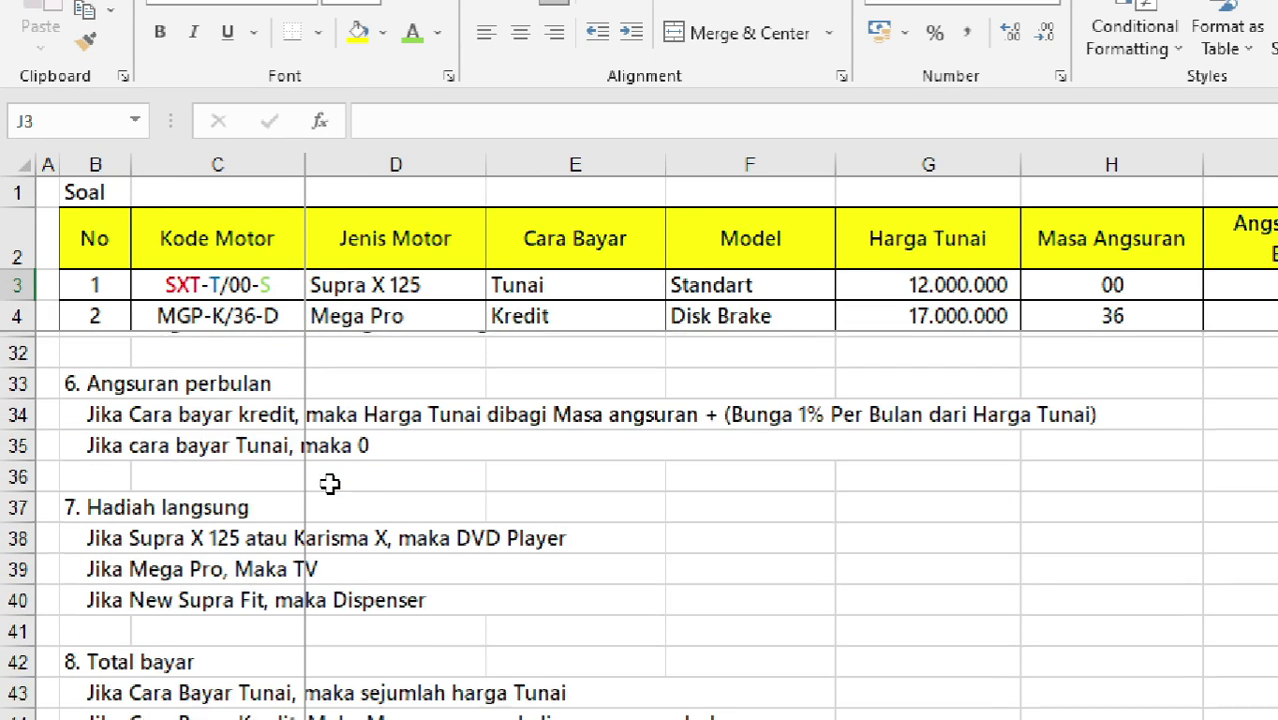
scroll(278, 507, "down", 1)
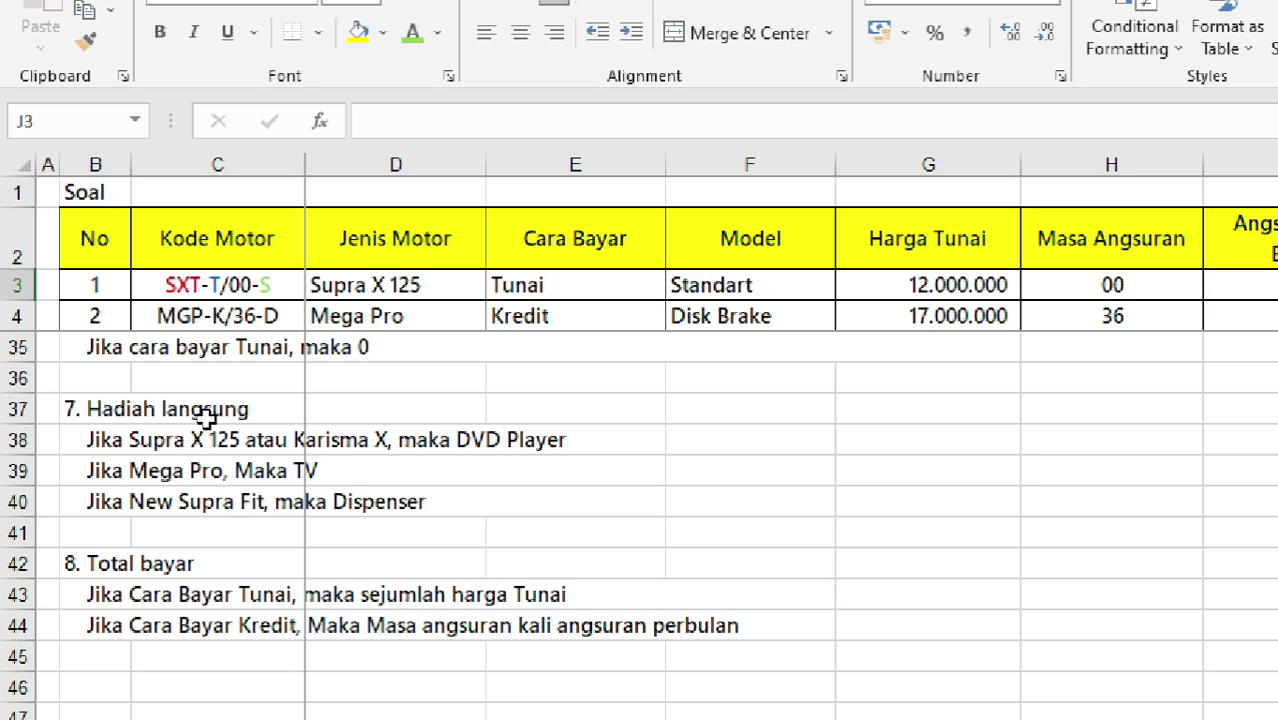
left_click(147, 441)
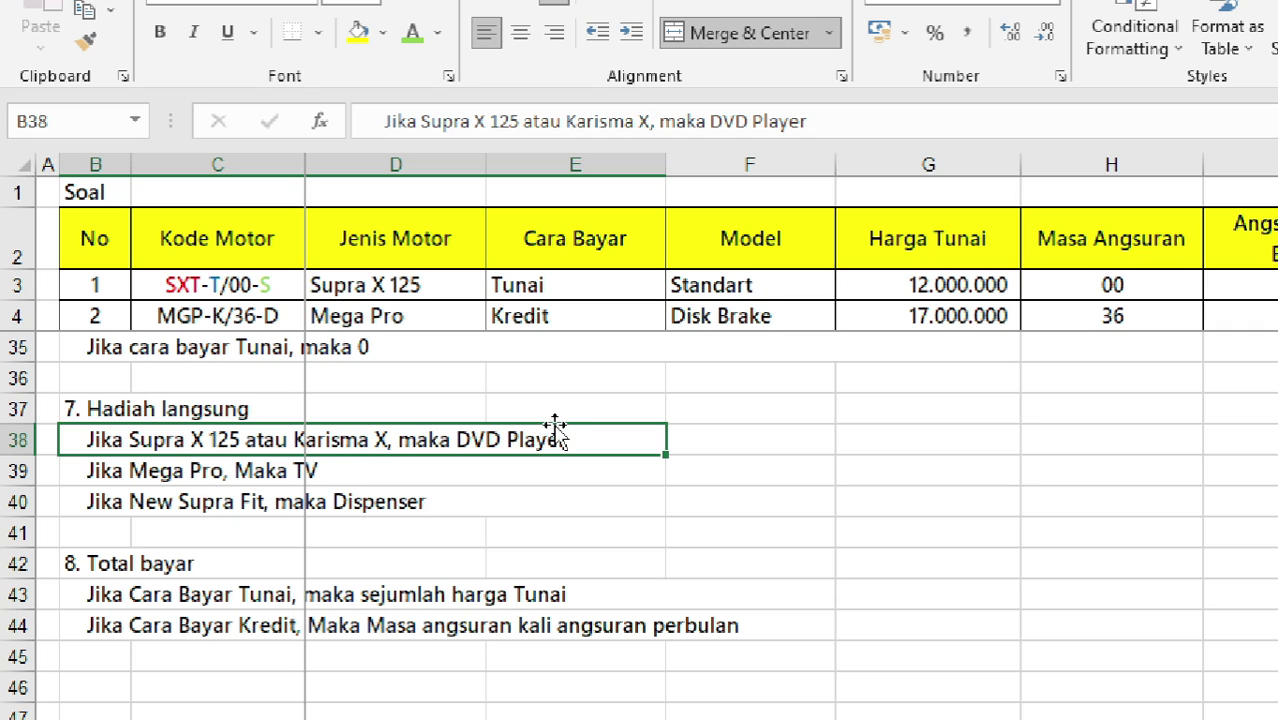
left_click(180, 468)
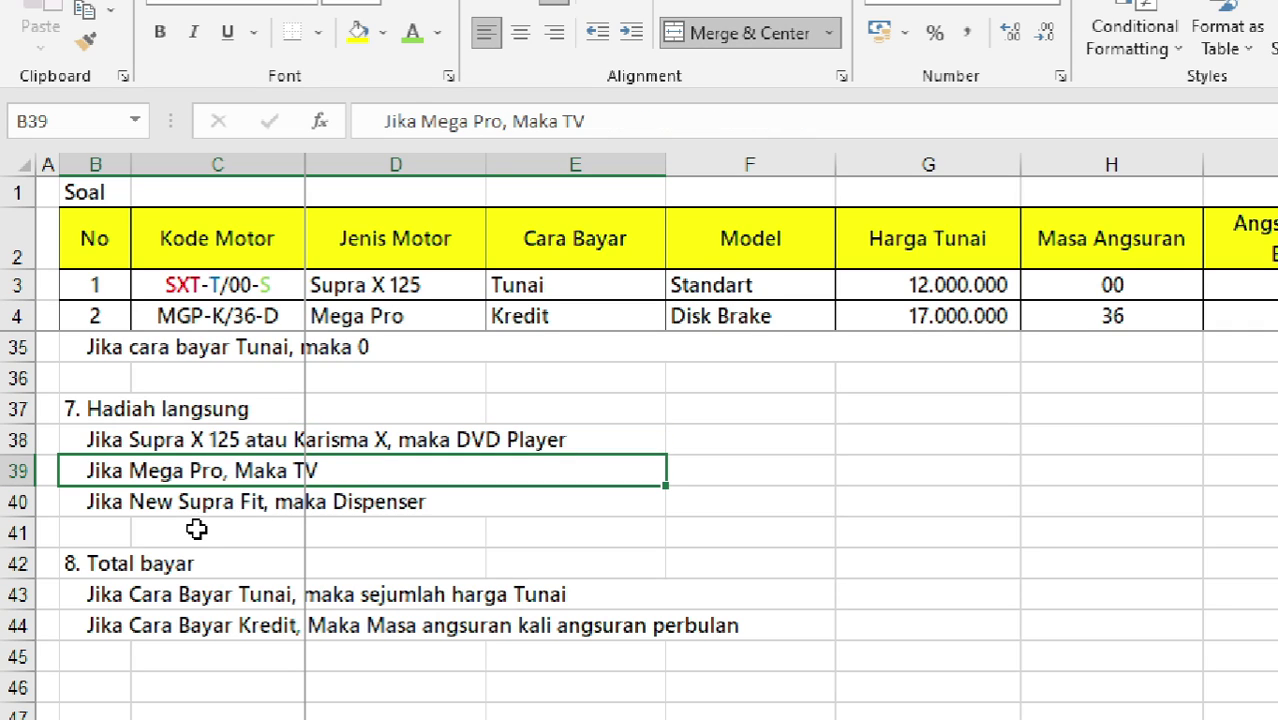
left_click(199, 513)
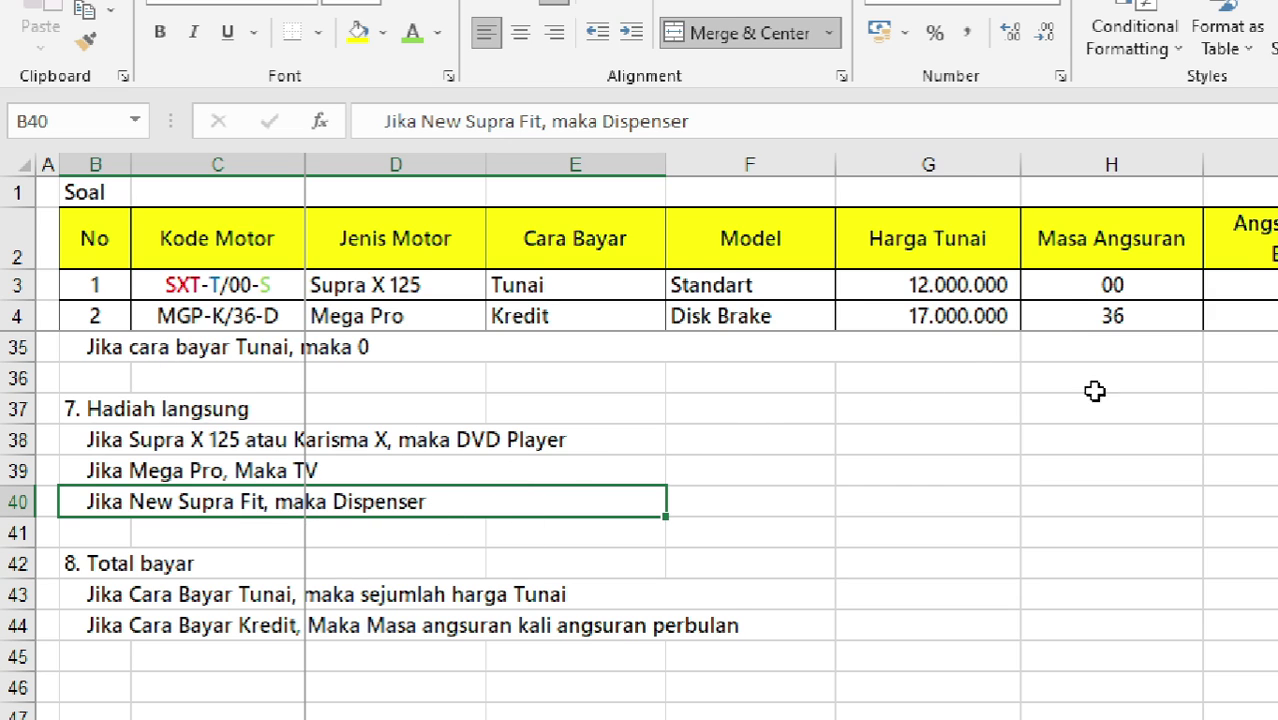
left_click(865, 281)
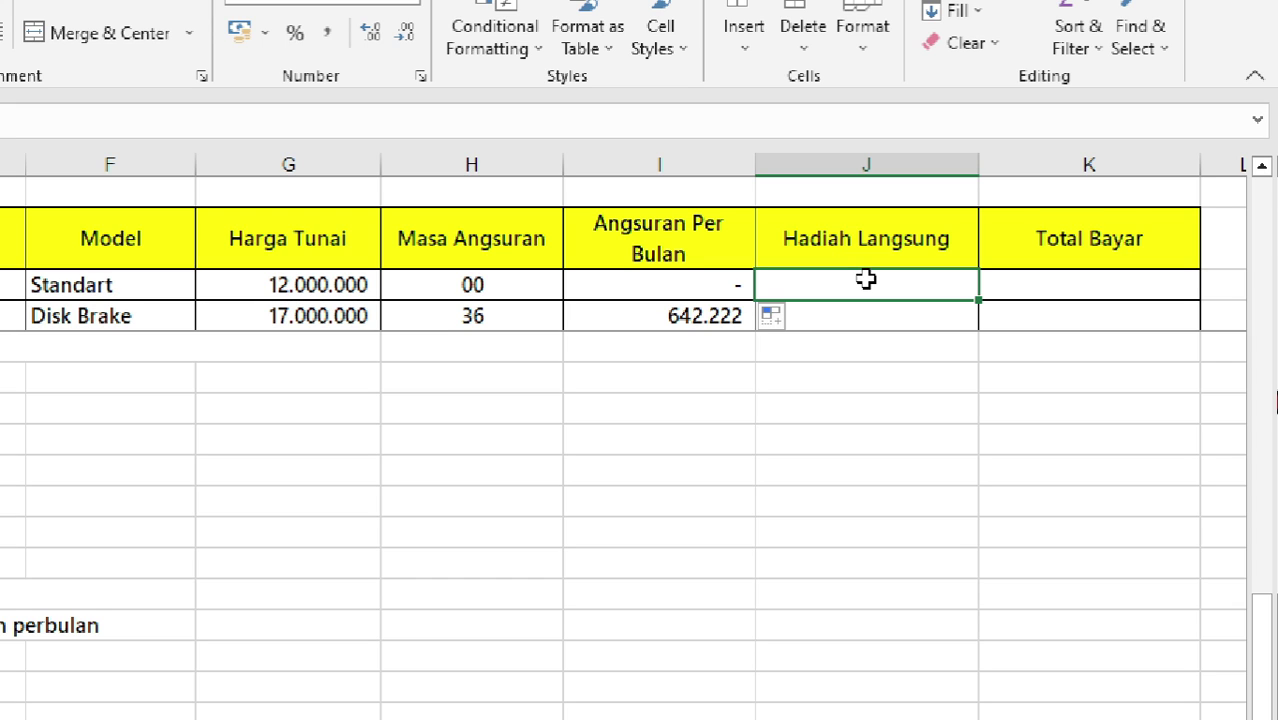
Begin J3's nested IF: "Dispenser" when D3 is "New Supra Fit"
type("=IF(")
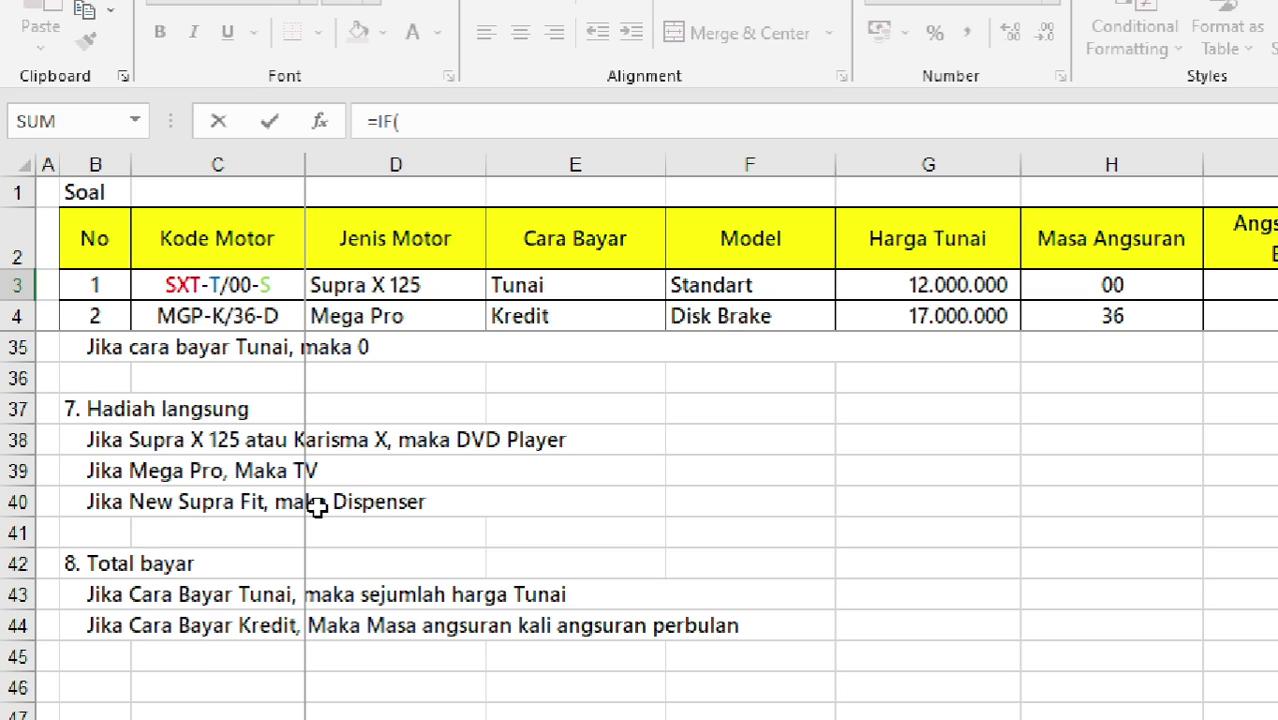
left_click(400, 285)
left_click(459, 122)
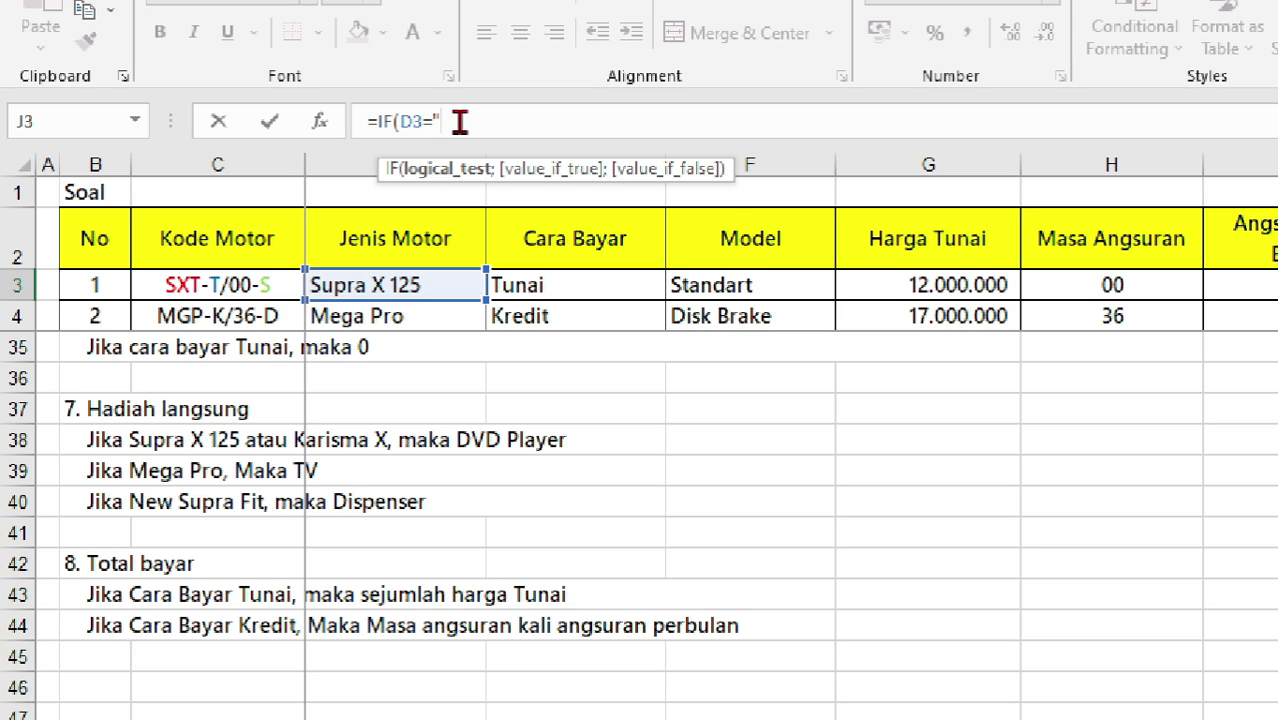
type("New")
type(";\"Dis")
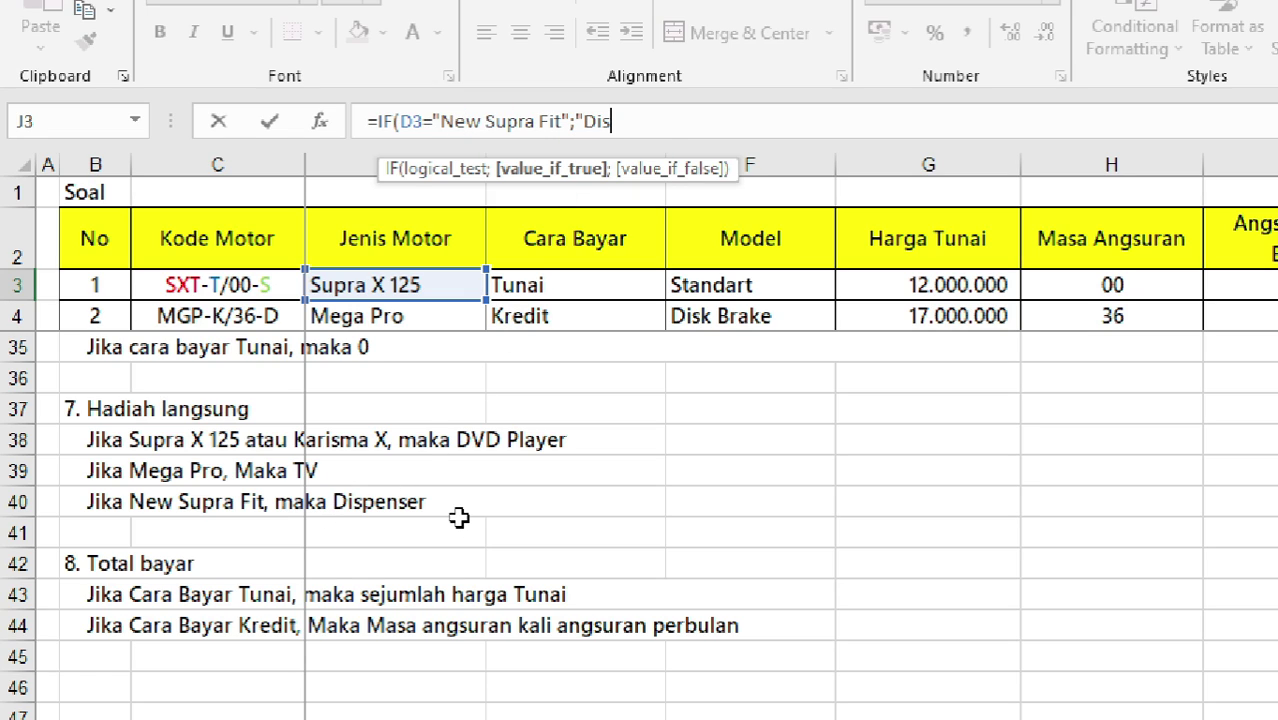
type("penser\"")
type(";")
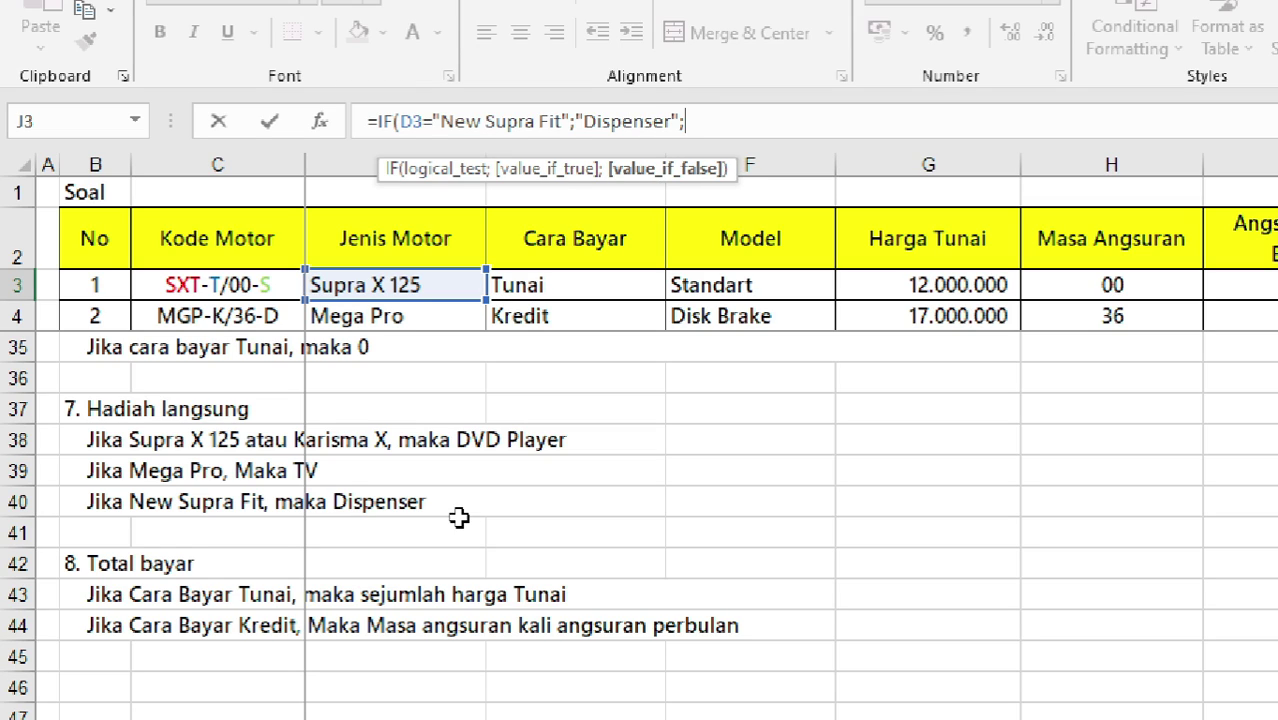
type("IF(")
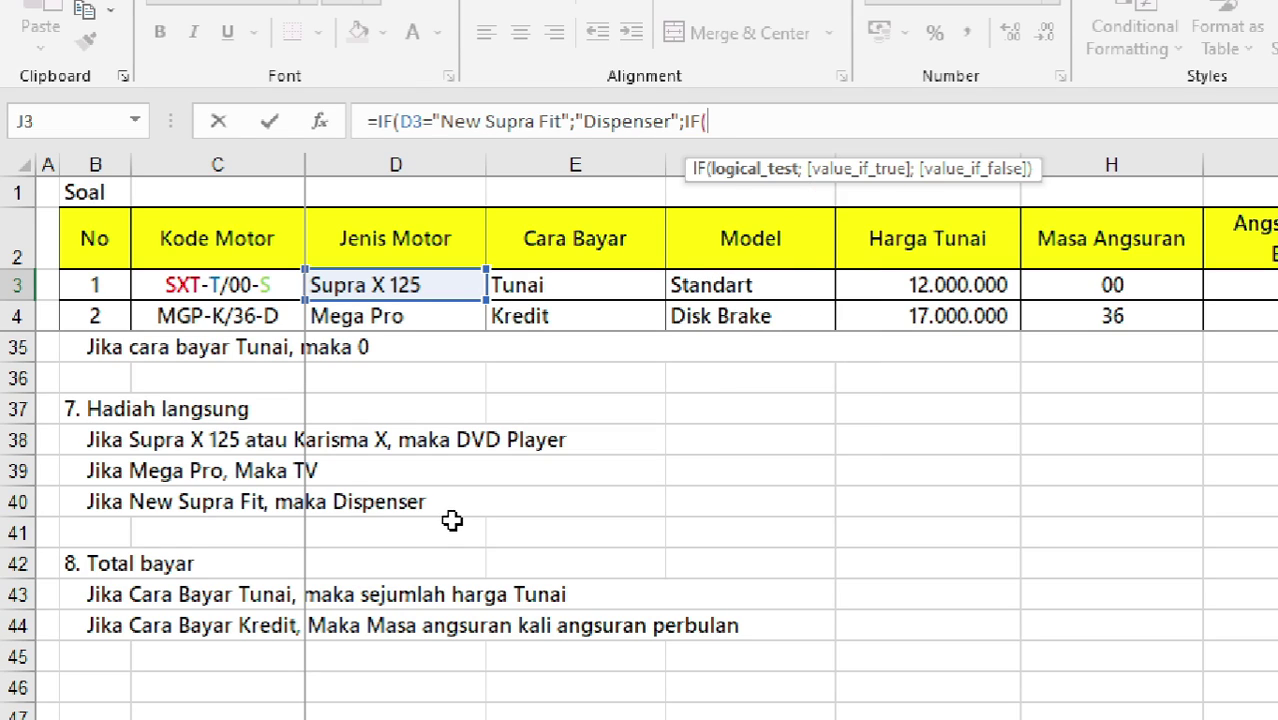
Add the inner IF giving "TV" for "Mega Pro", otherwise "DVD Player", and commit
left_click(415, 280)
type("=\"Me")
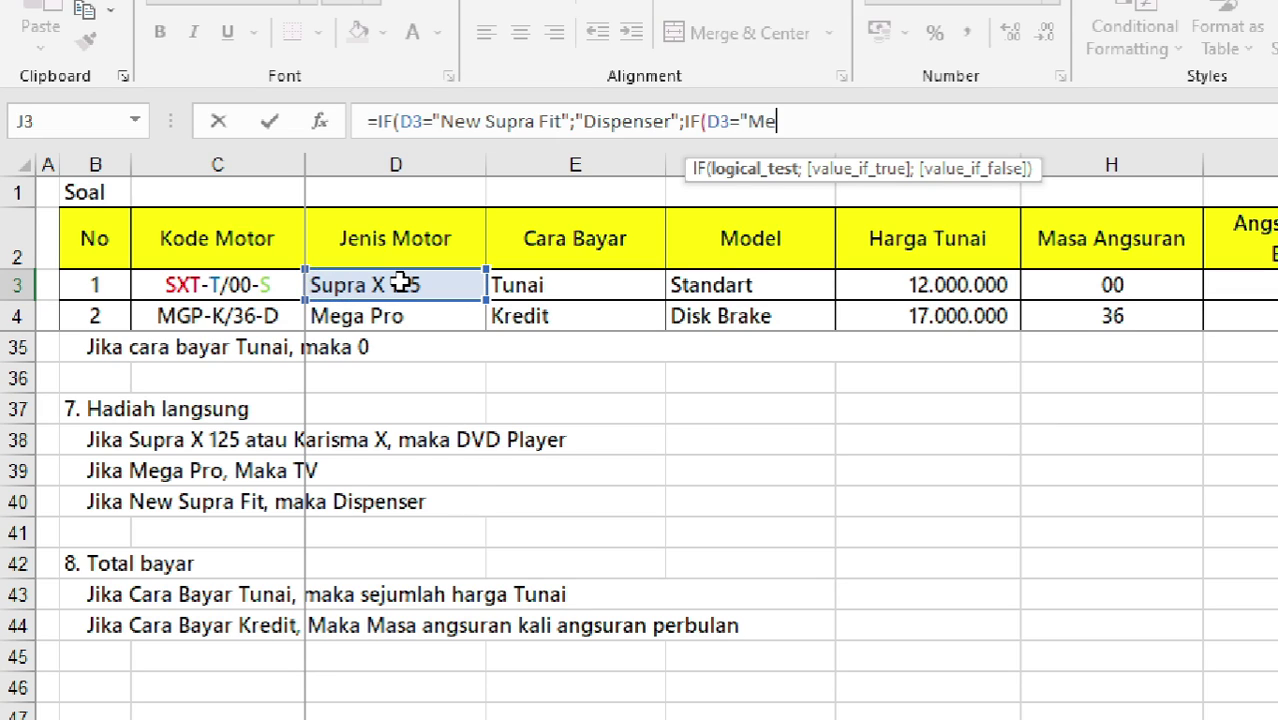
type("ga")
type(" Pro\";\"TV")
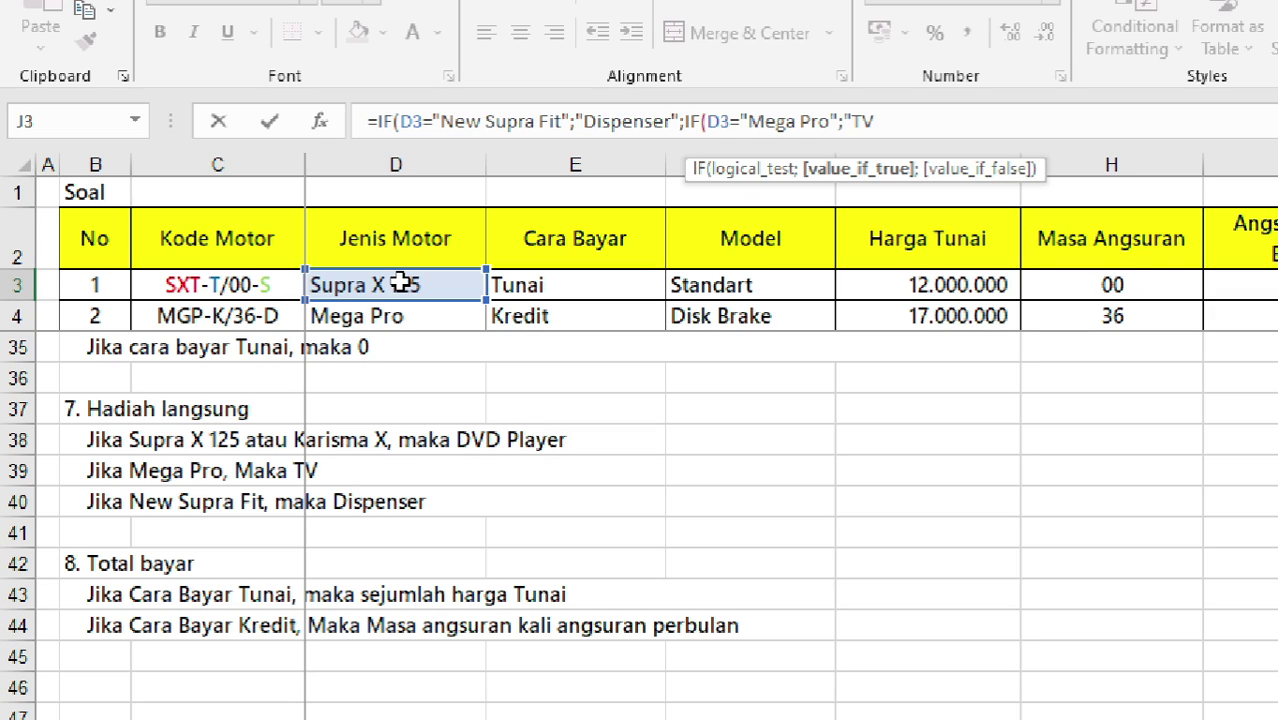
type(";")
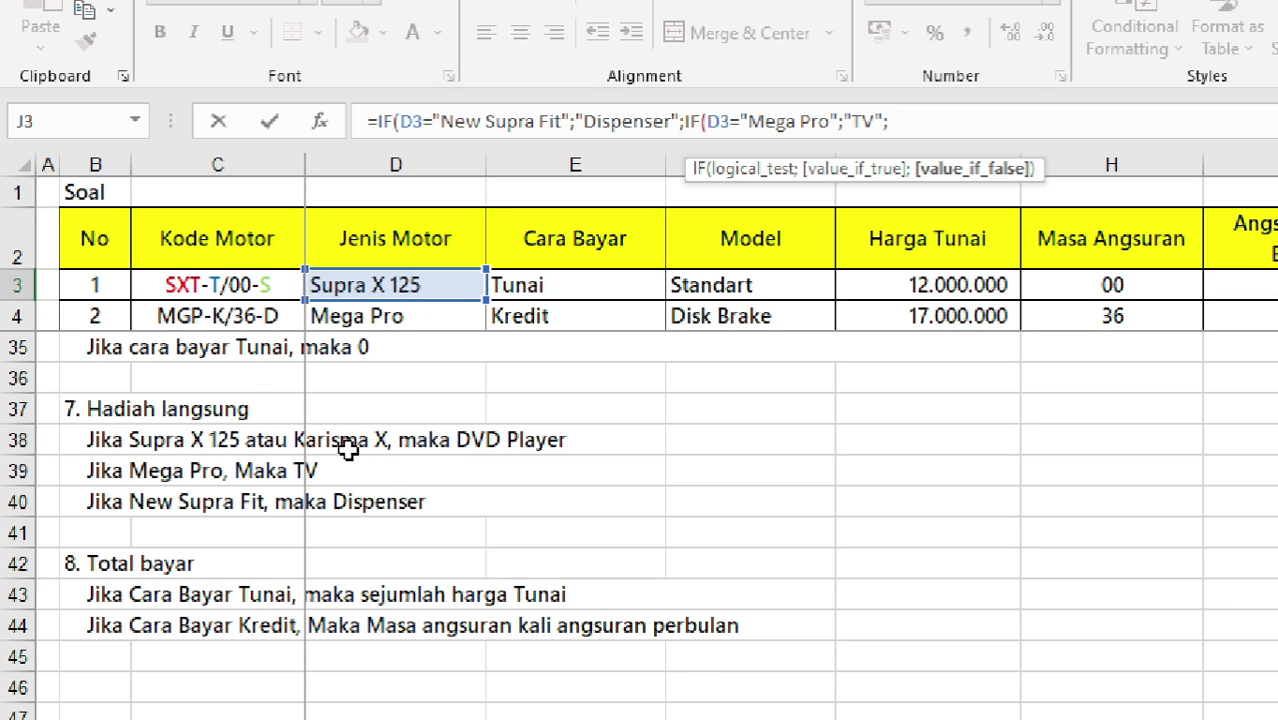
left_click(524, 466)
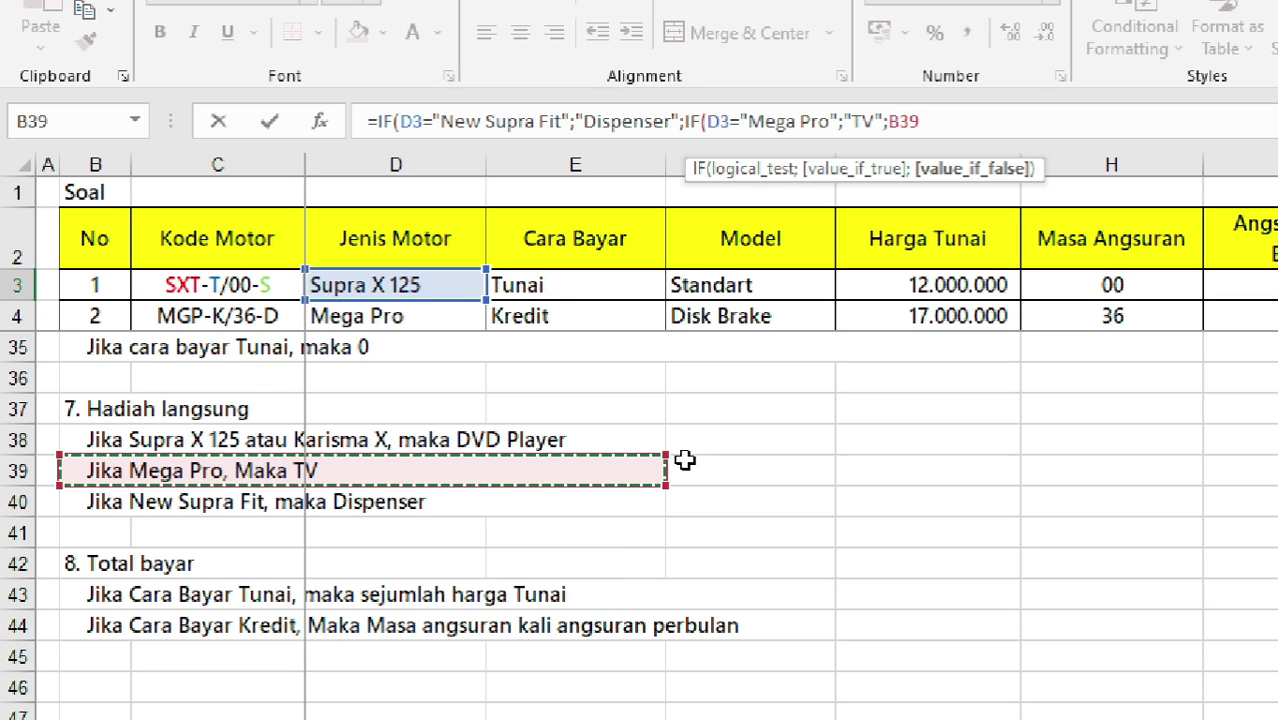
key("BackSpace")
key("BackSpace")
key("BackSpace")
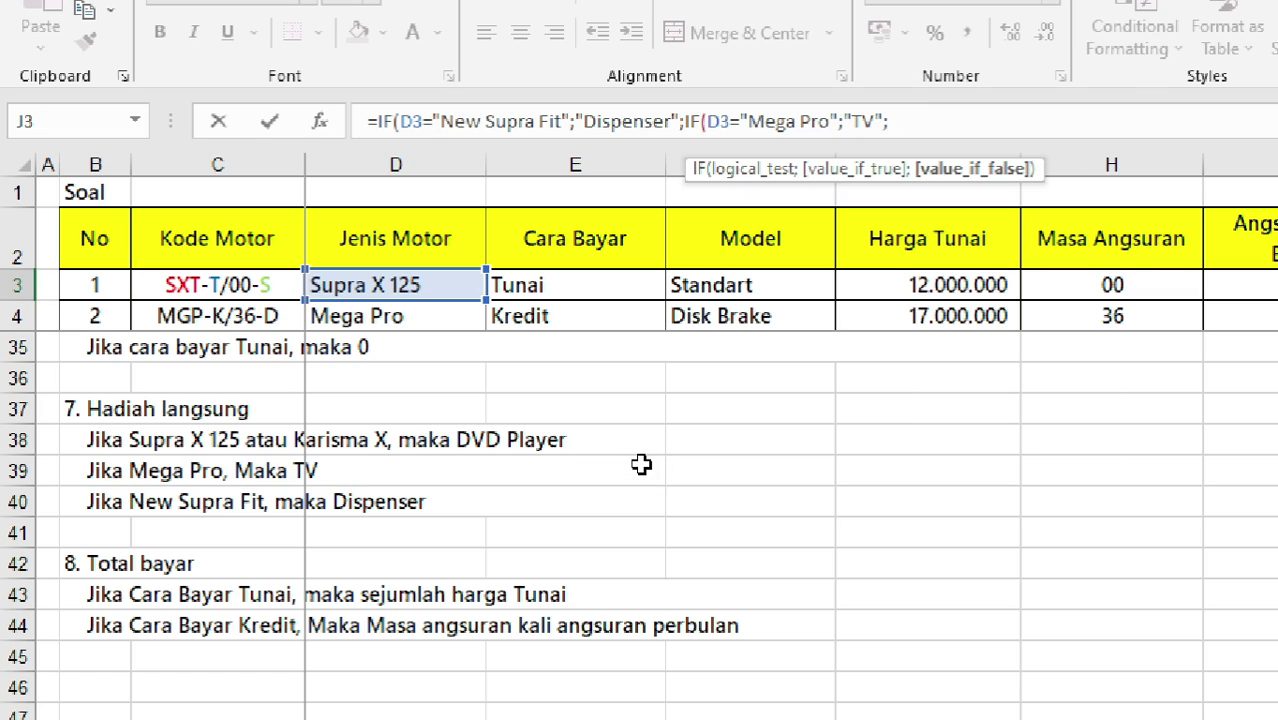
type("\"DVD Pl")
type("ayer\"")
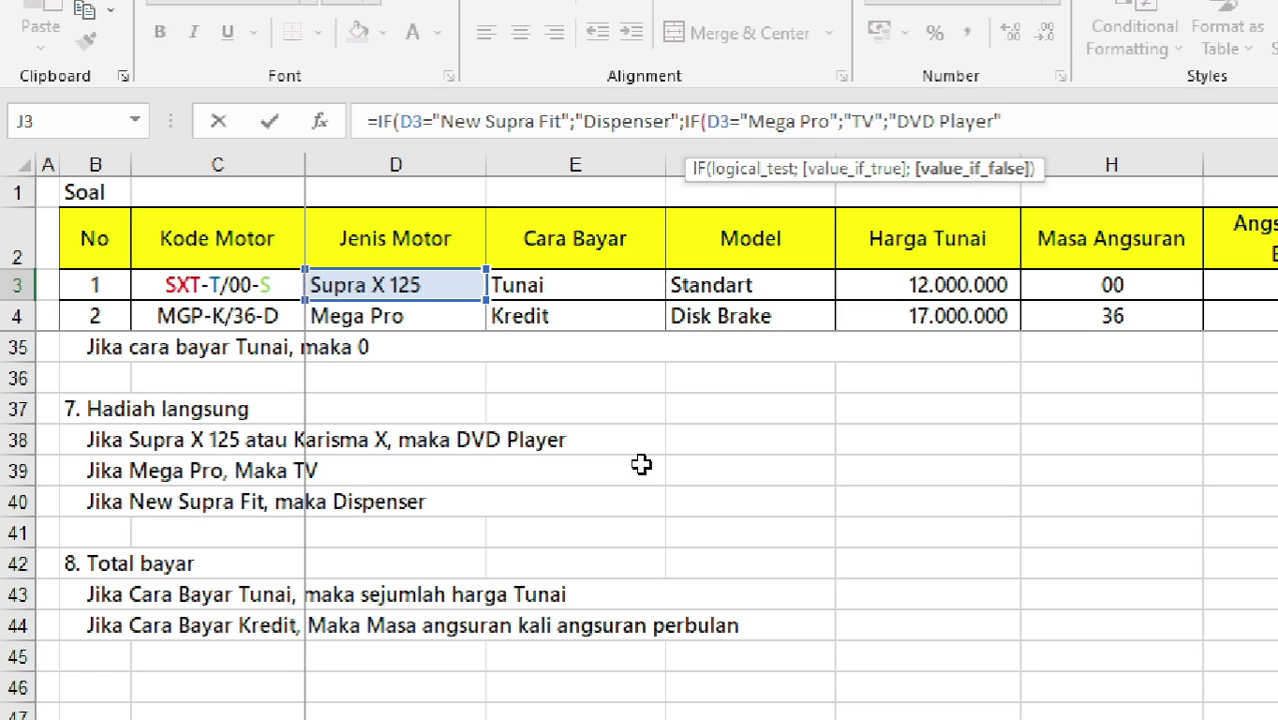
type(")")
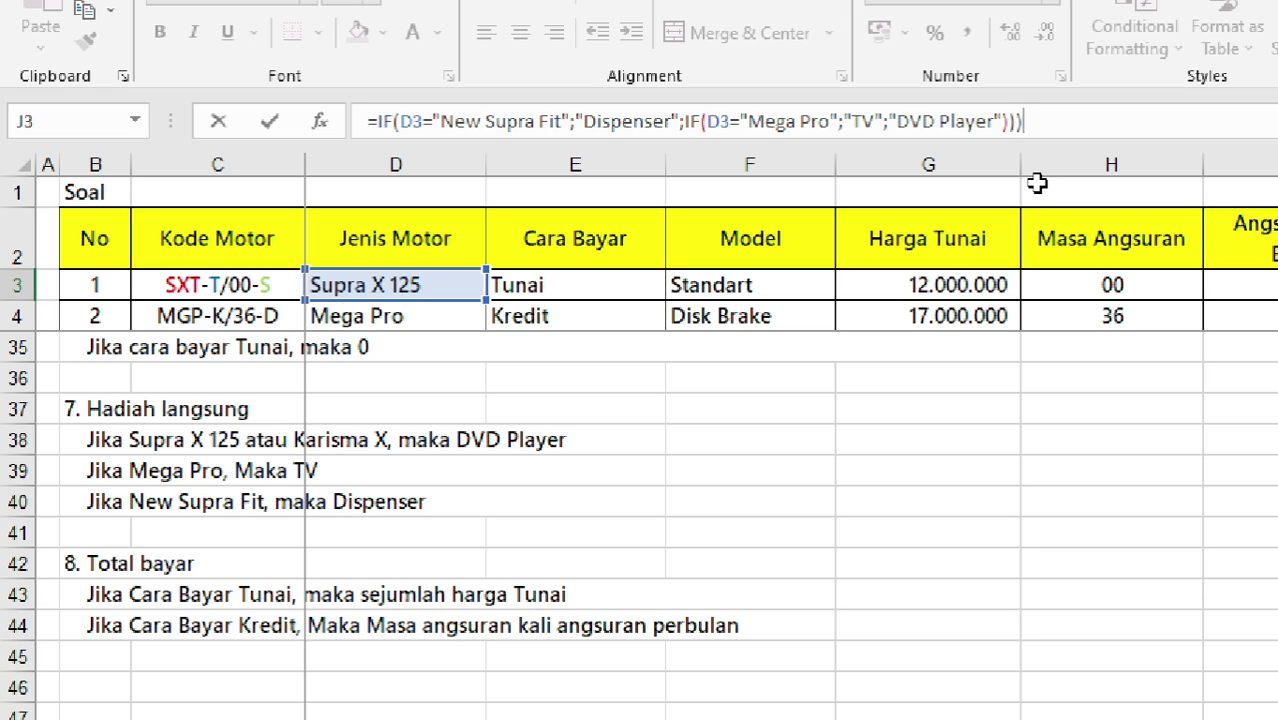
key("Return")
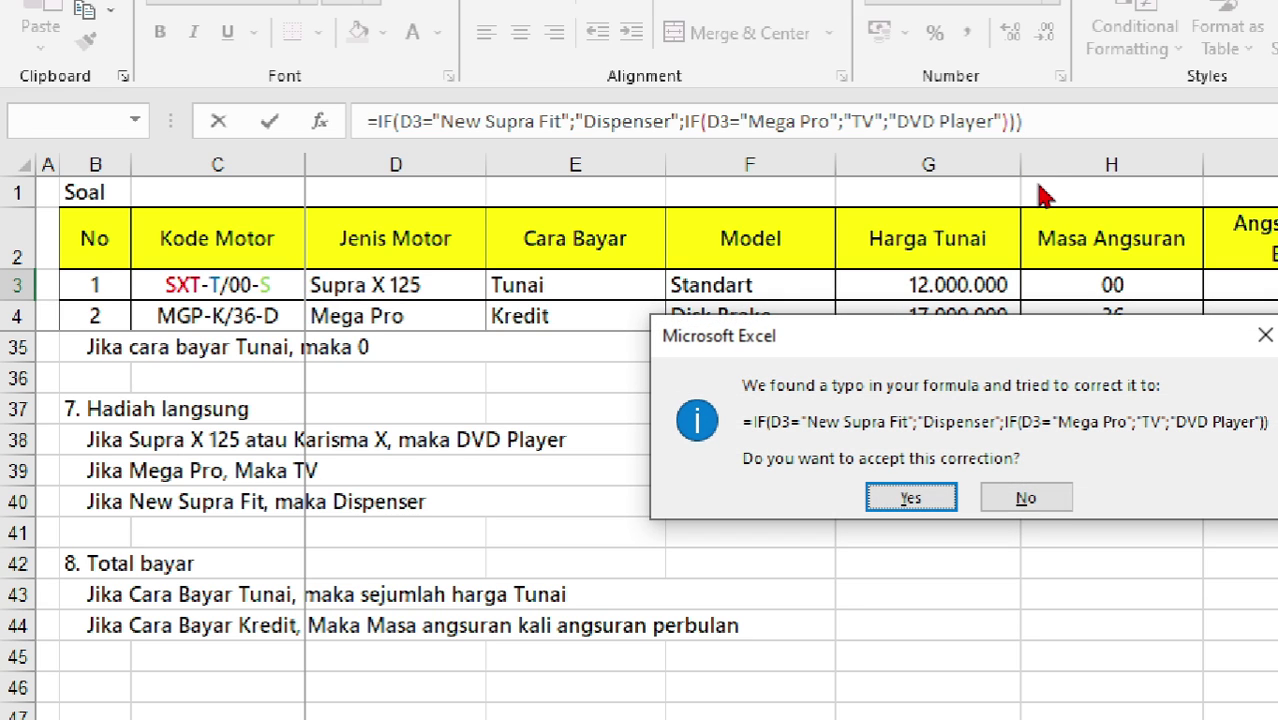
Accept Excel's corrected gift formula and fill it down to J13
key("Return")
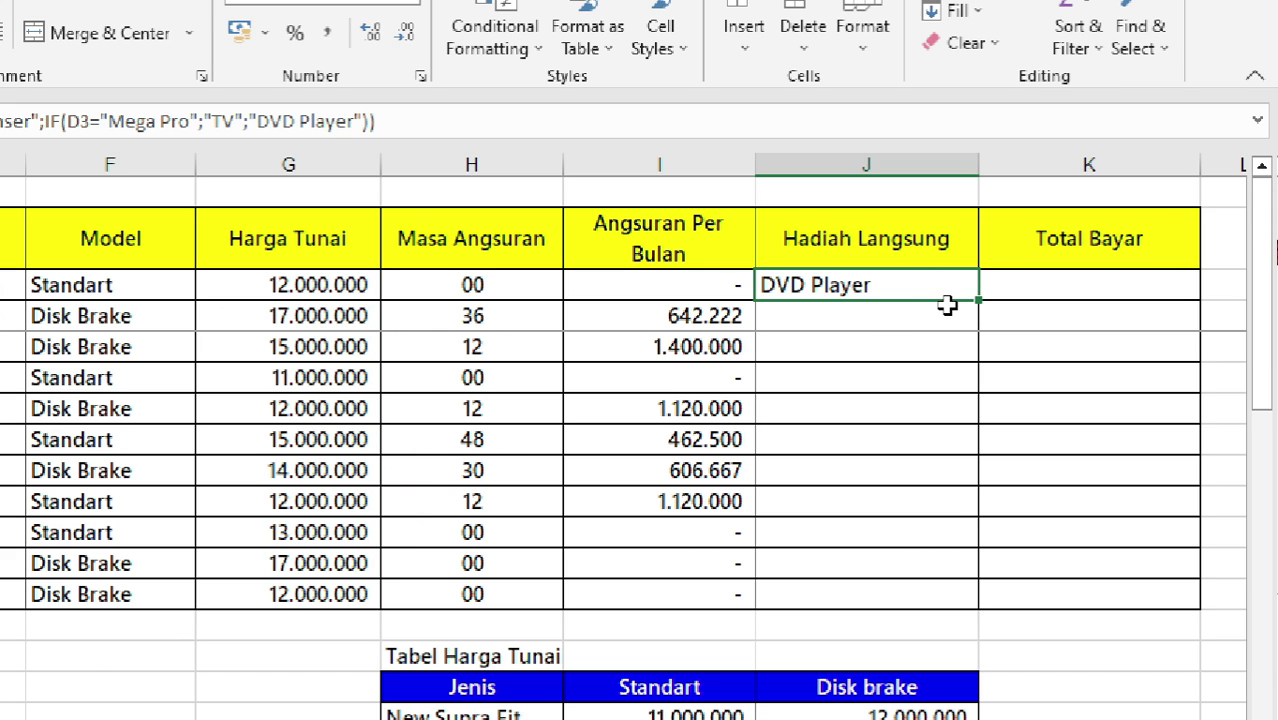
double_click(981, 300)
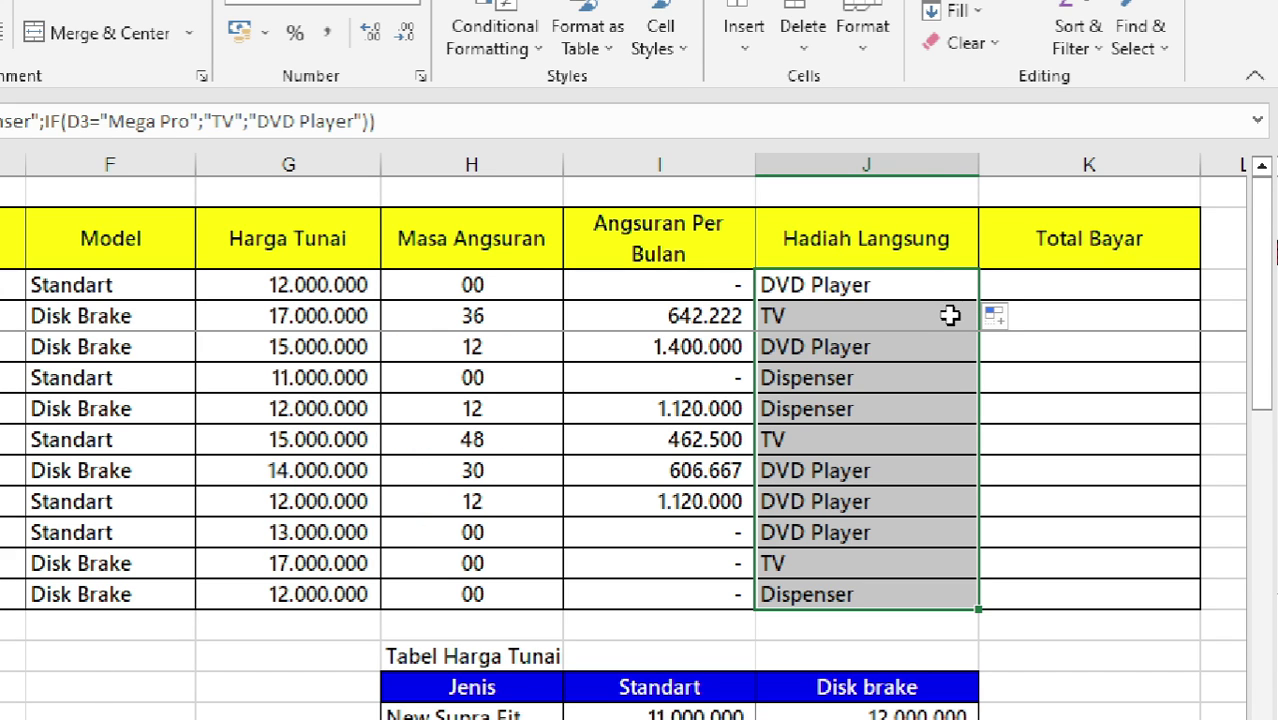
scroll(50, 313, "left", 3)
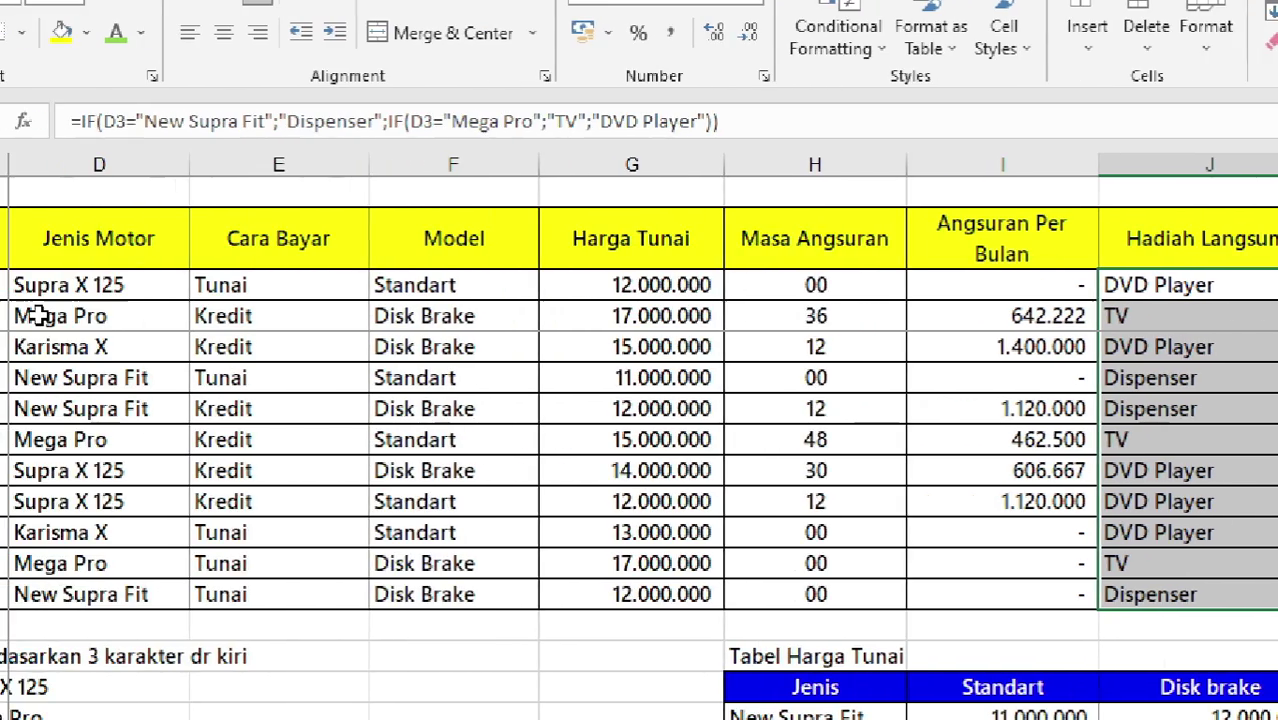
Spot-check the gifts in rows 3–6 against each row's motorcycle type
left_click(140, 285)
scroll(1248, 250, "right", 3)
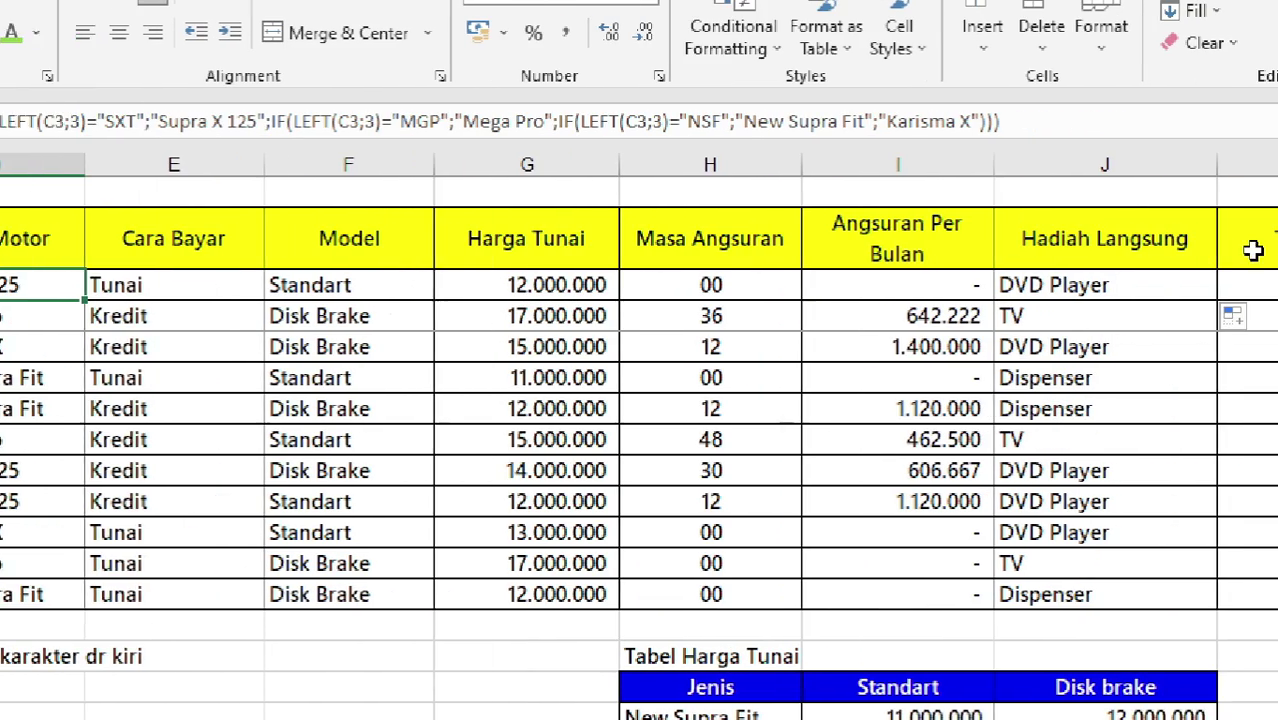
scroll(1100, 270, "right", 2)
left_click(1035, 288)
scroll(120, 320, "left", 3)
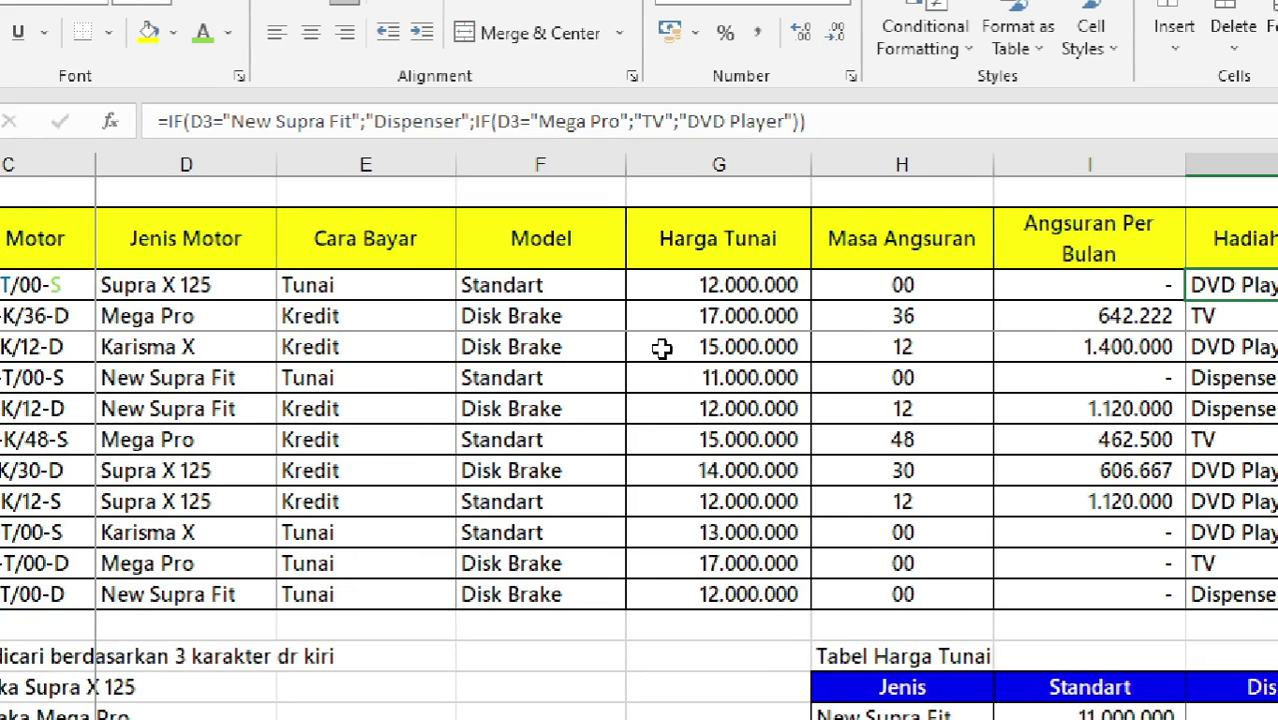
scroll(700, 355, "left", 1)
left_click(118, 315)
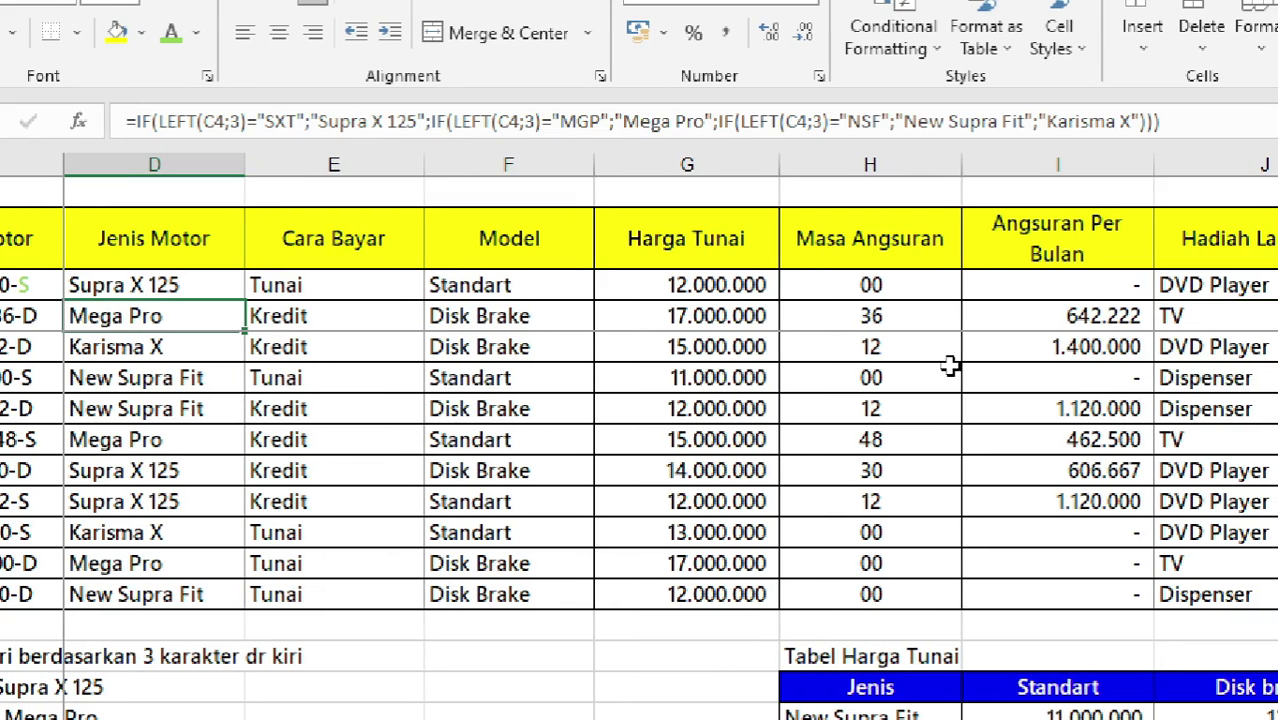
left_click(1195, 318)
left_click(108, 348)
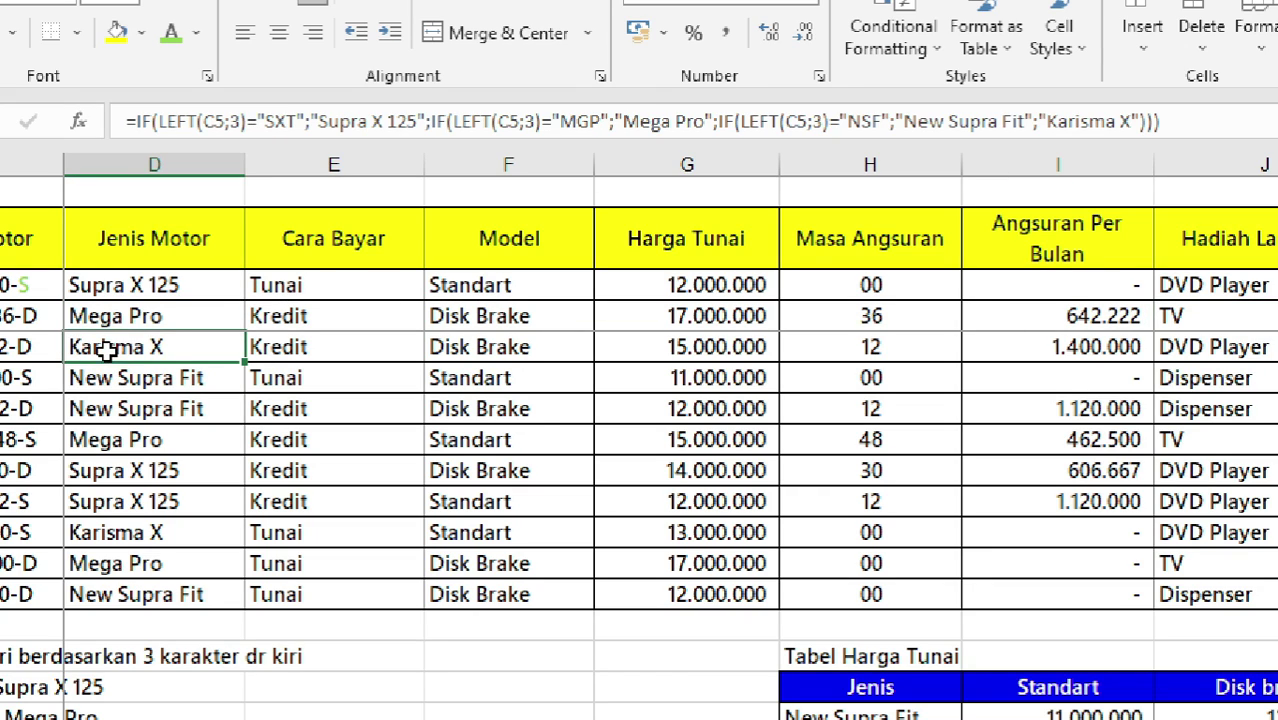
left_click(1222, 342)
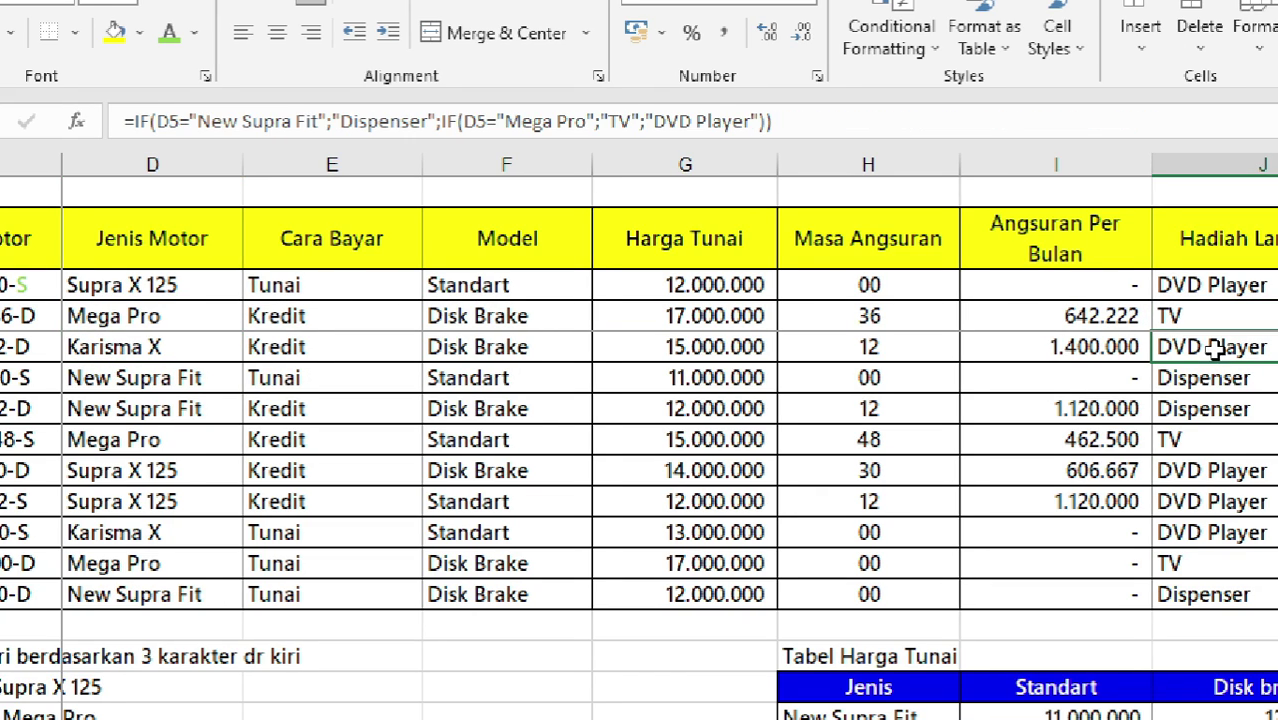
left_click(210, 377)
left_click(1196, 366)
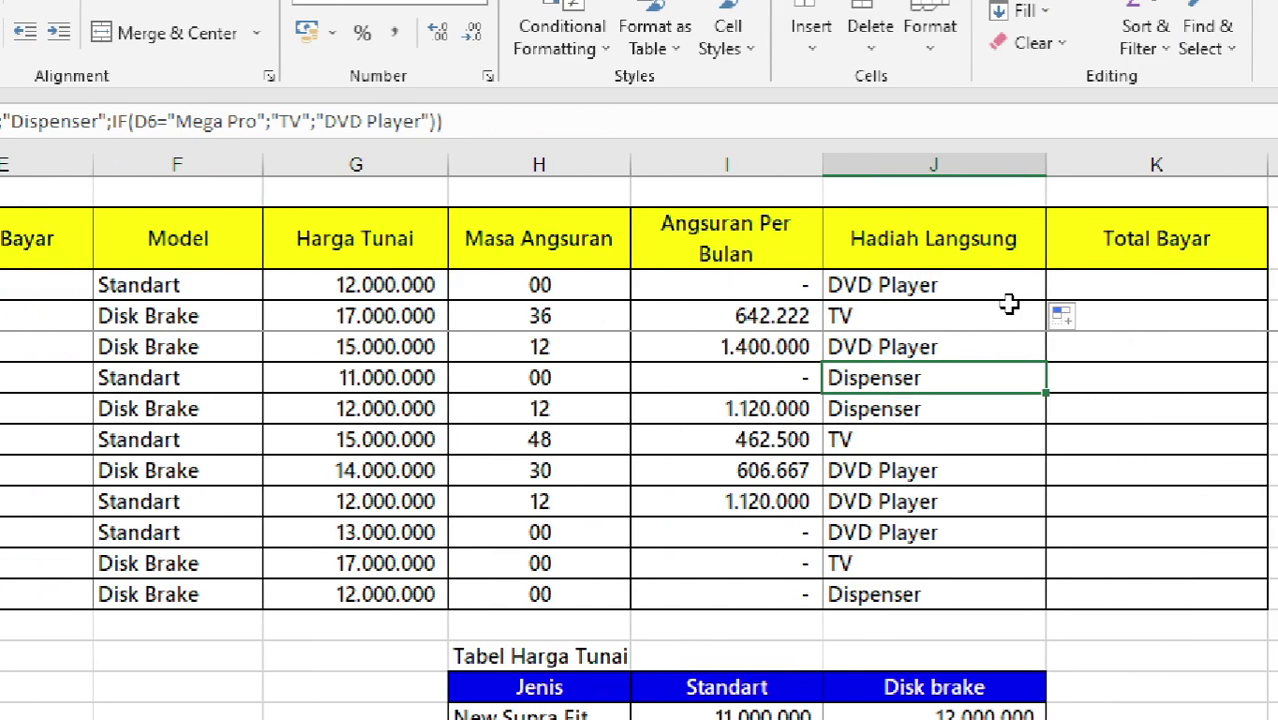
Read the Total bayar rules for cash and credit payments in rows 42–44
scroll(188, 533, "down", 2)
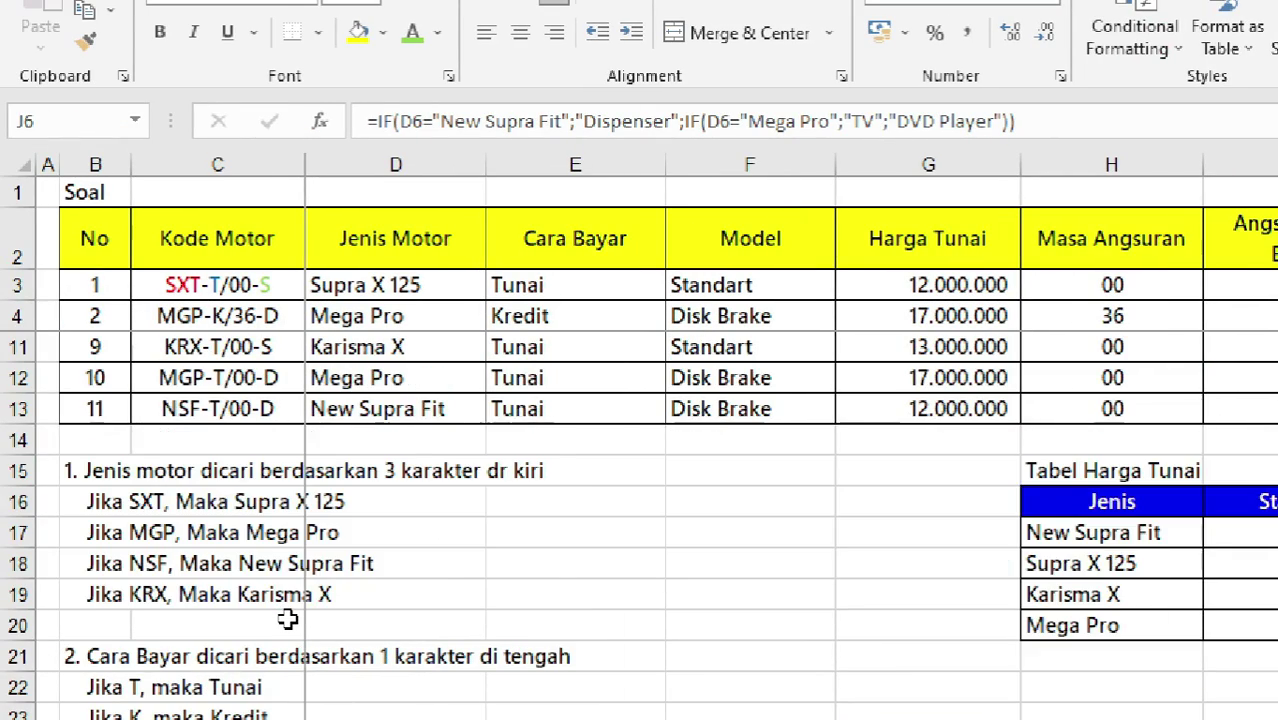
scroll(287, 620, "down", 3)
scroll(287, 620, "down", 2)
scroll(370, 610, "down", 1)
scroll(300, 615, "down", 1)
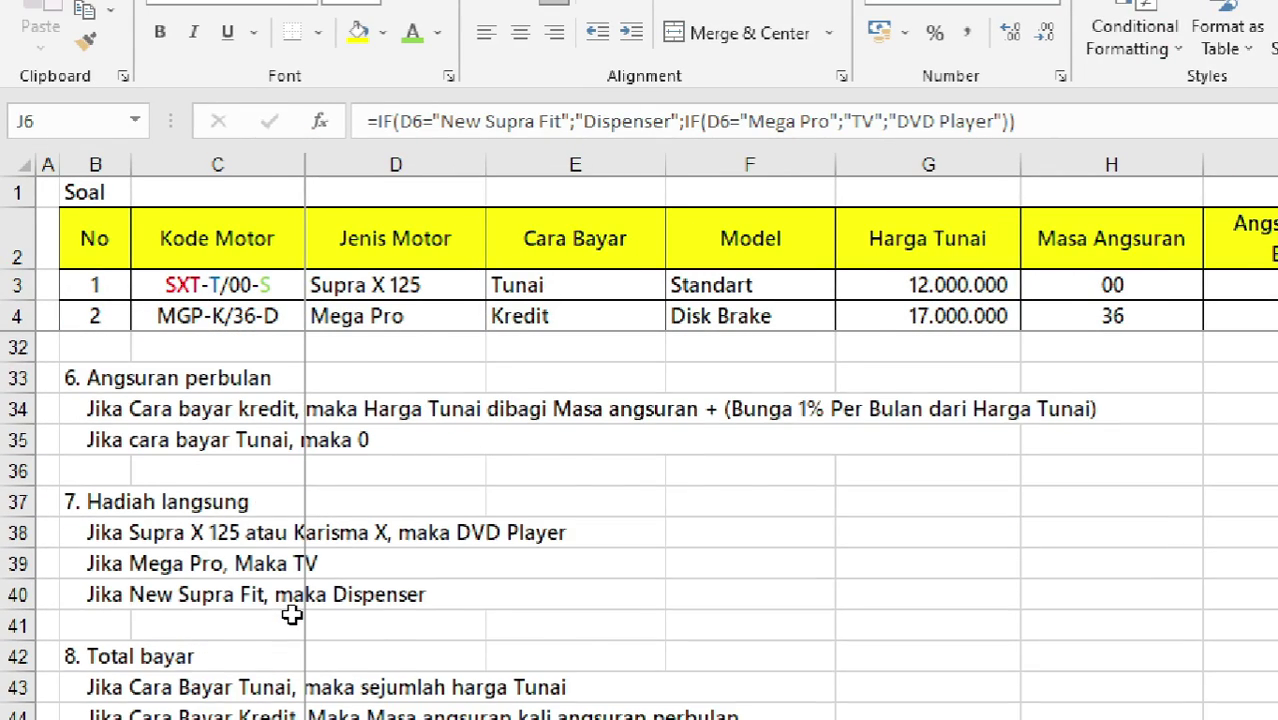
scroll(285, 613, "down", 1)
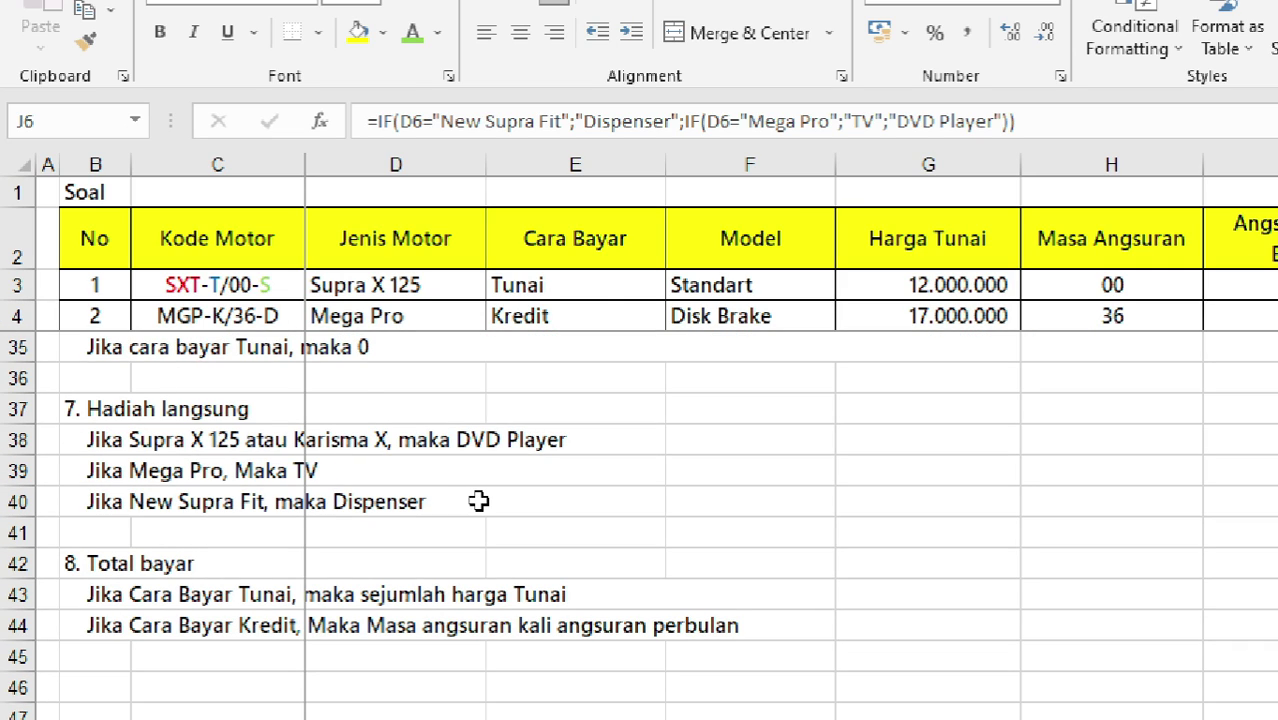
scroll(478, 501, "down", 1)
left_click(100, 470)
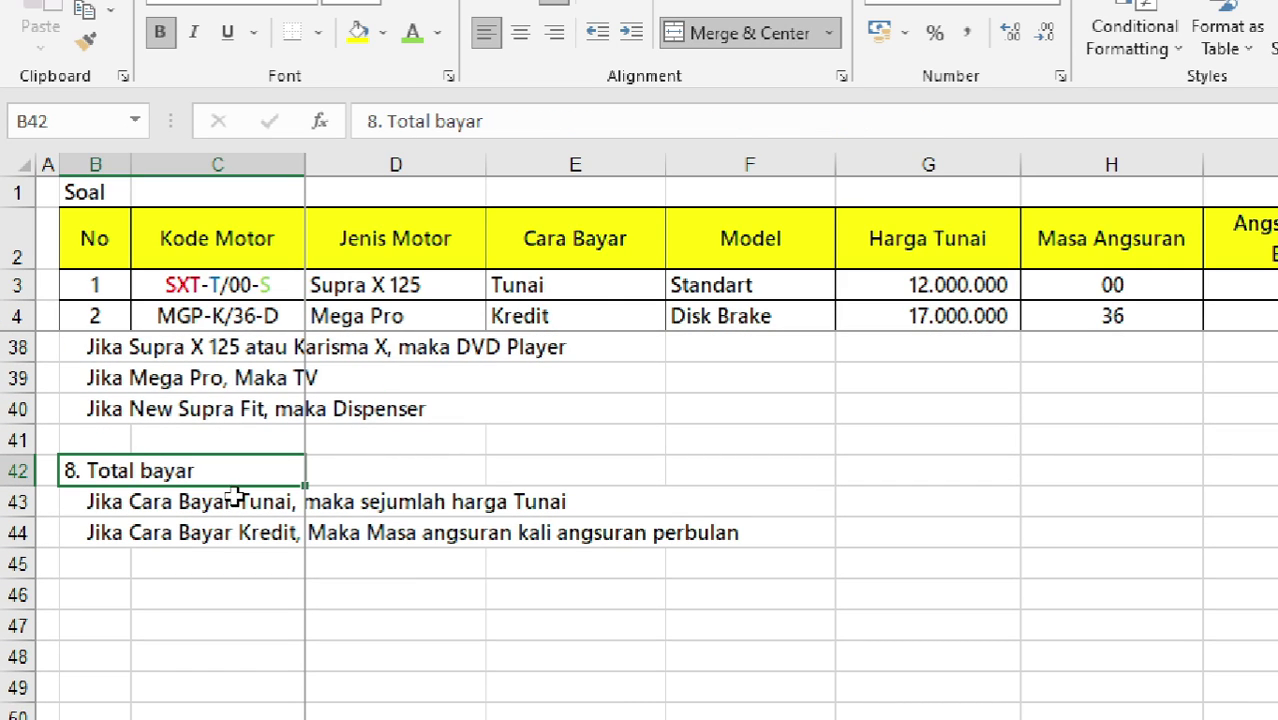
left_click(197, 505)
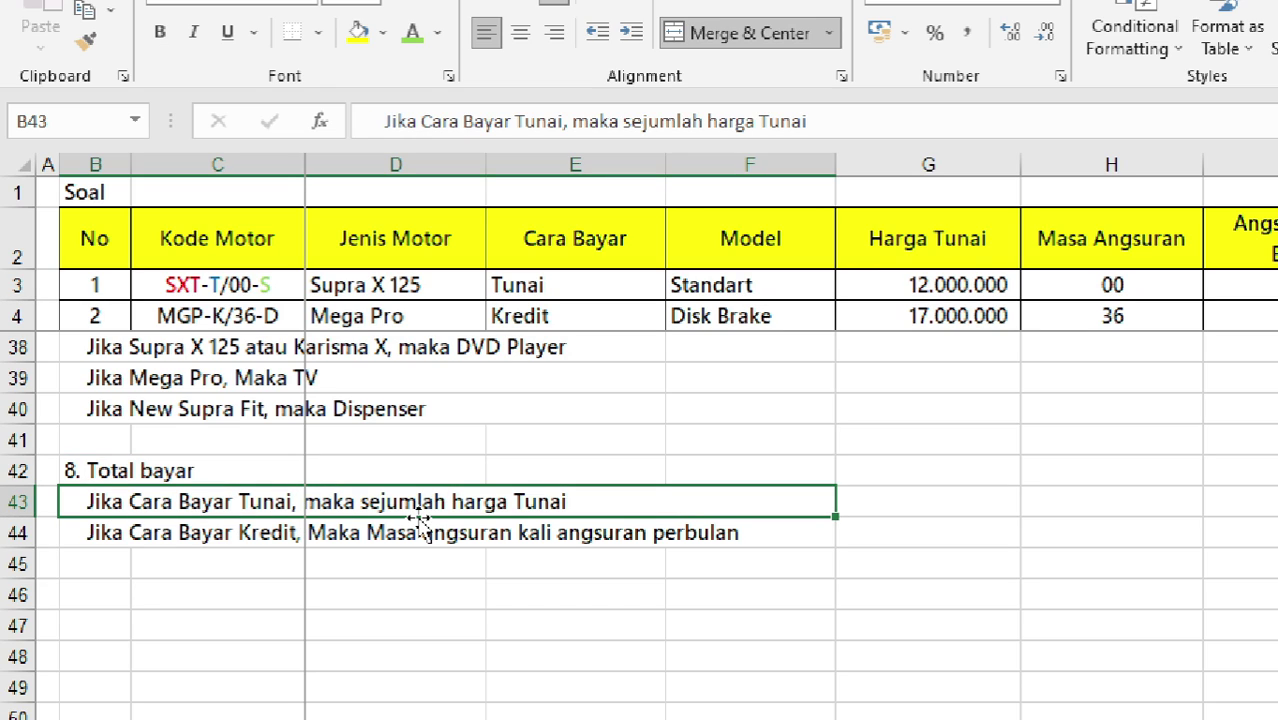
left_click(338, 540)
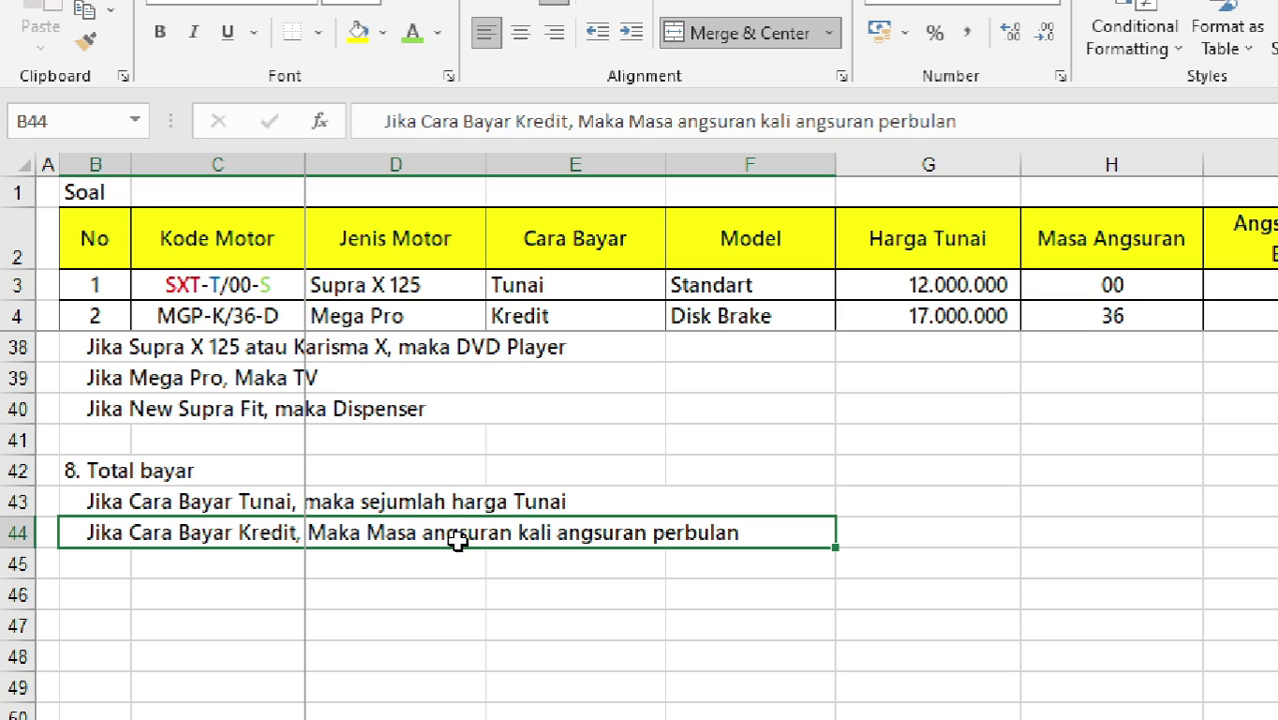
Scroll back up to columns F–K of the sales table
scroll(983, 376, "up", 1)
scroll(983, 376, "up", 3)
scroll(700, 360, "right", 4)
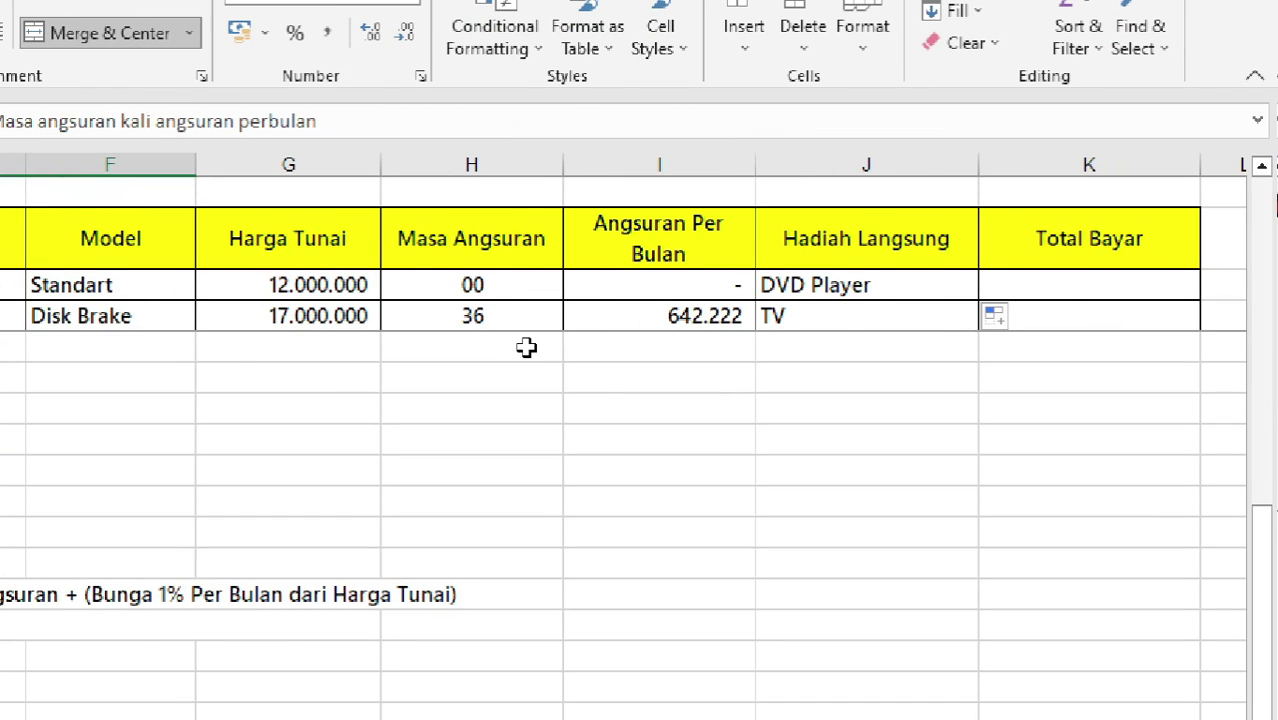
scroll(526, 347, "up", 3)
Start K3's IF formula with a test on the Cara Bayar cell E3
left_click(482, 286)
left_click(659, 286)
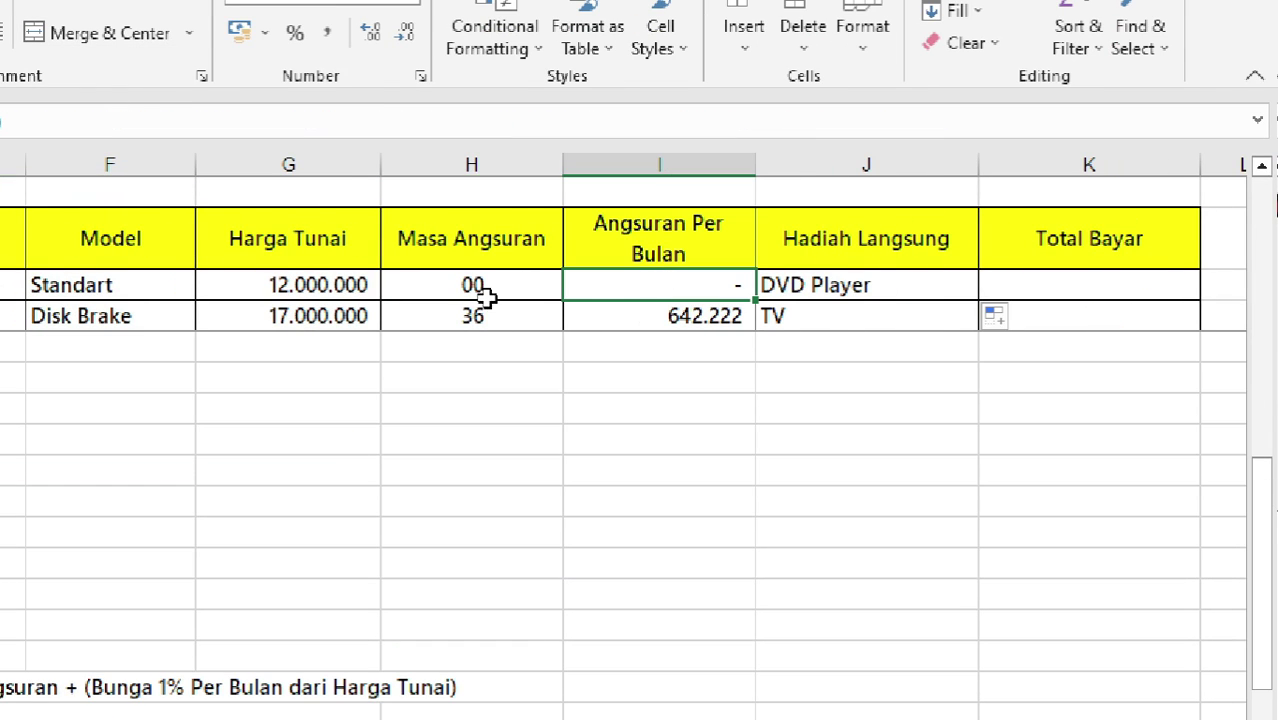
scroll(1087, 290, "up", 2)
scroll(1087, 290, "up", 2)
scroll(1087, 290, "up", 1)
left_click(1087, 290)
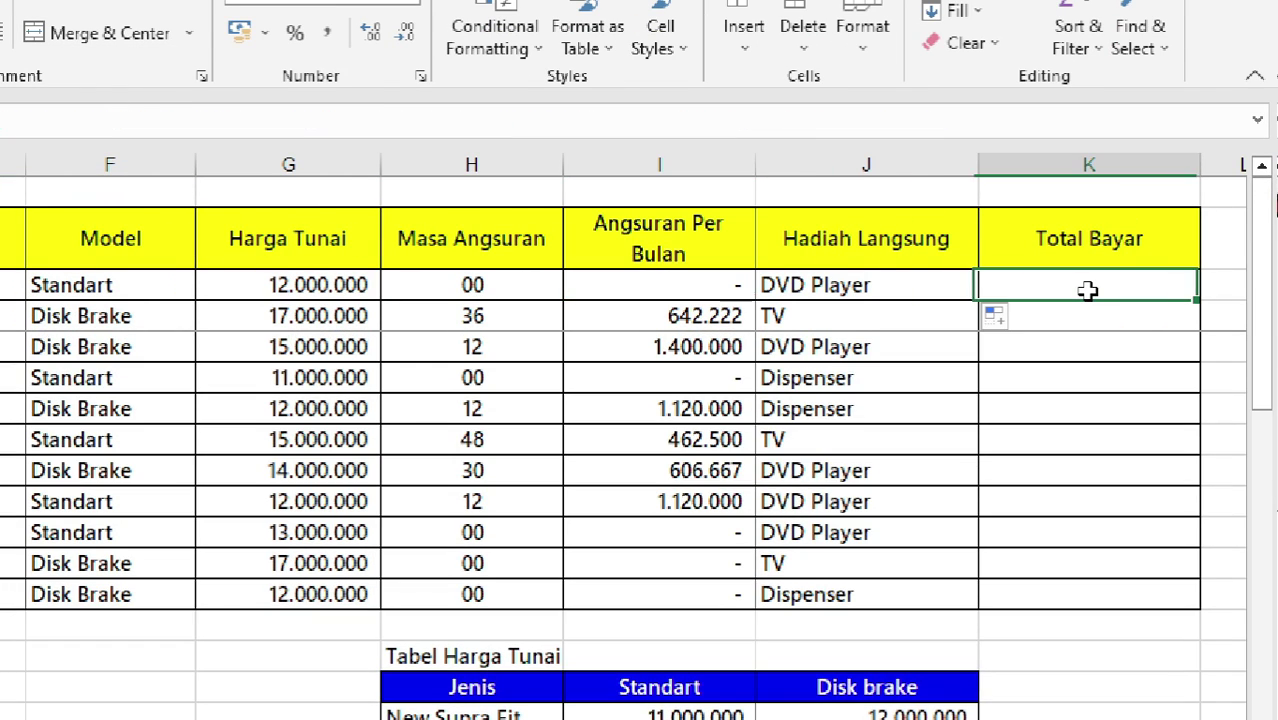
type("=")
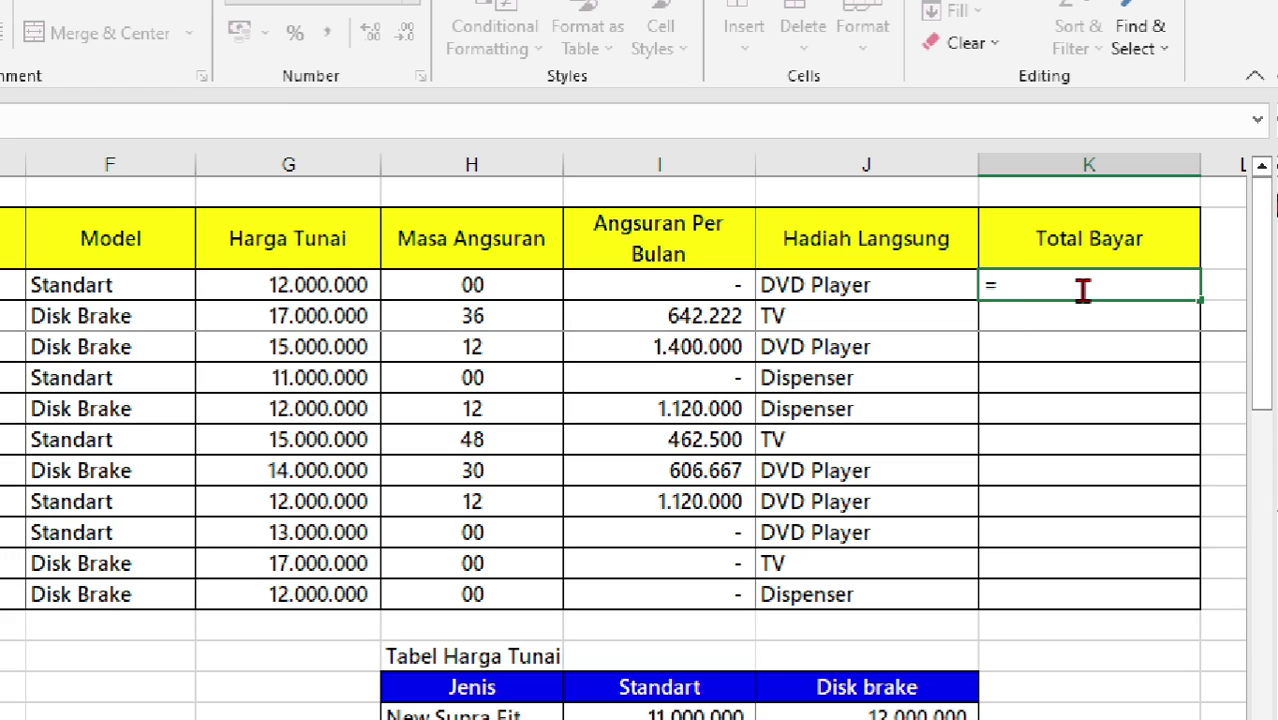
type("if")
key("Tab")
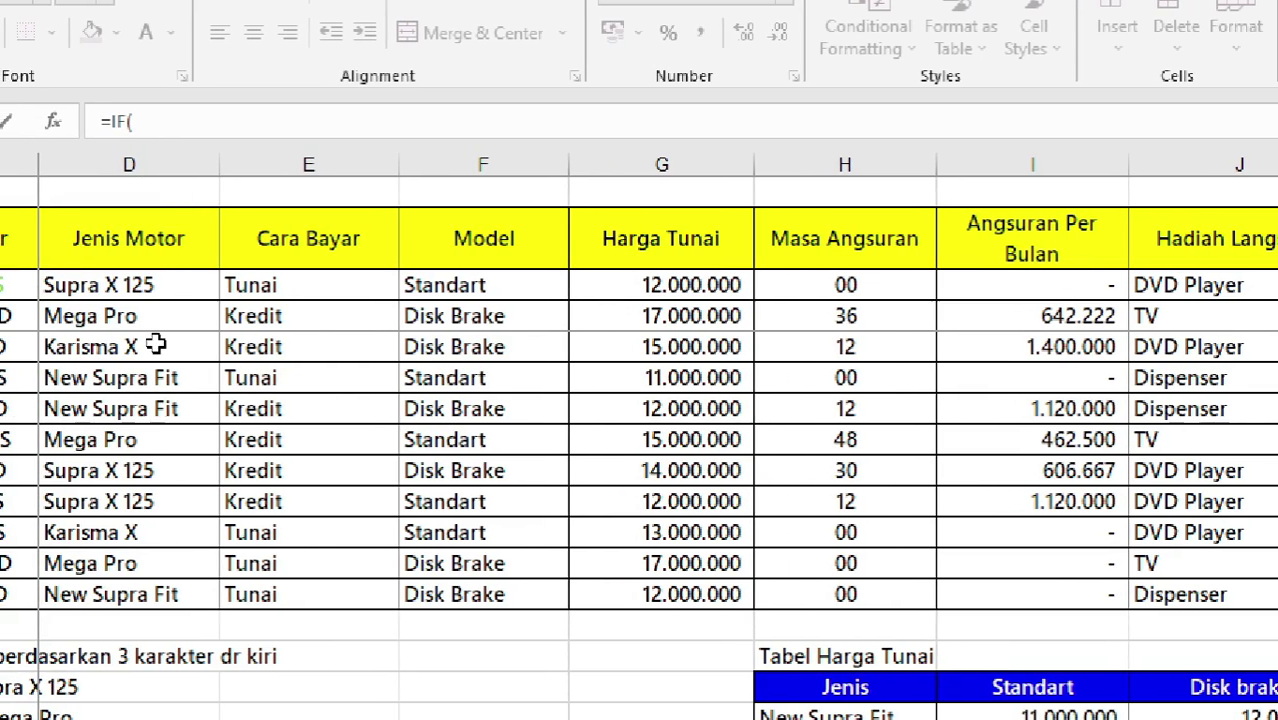
left_click(300, 288)
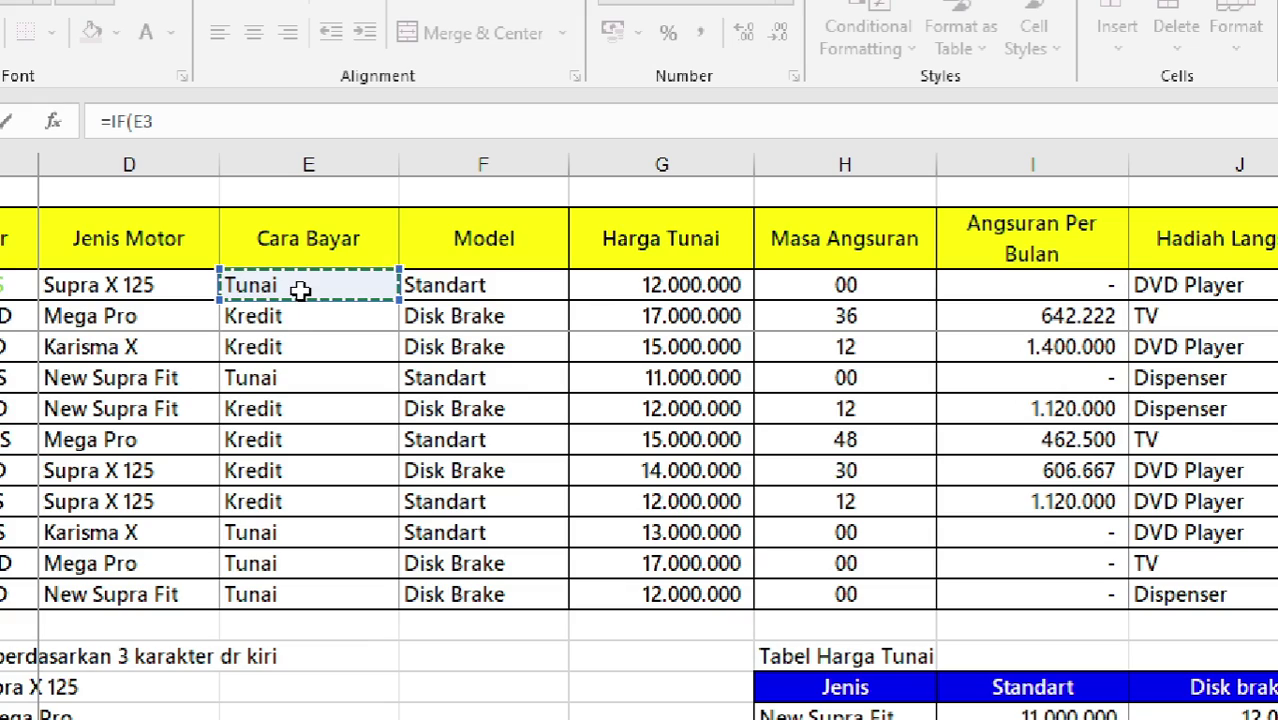
left_click(178, 119)
type("=\"Tunai")
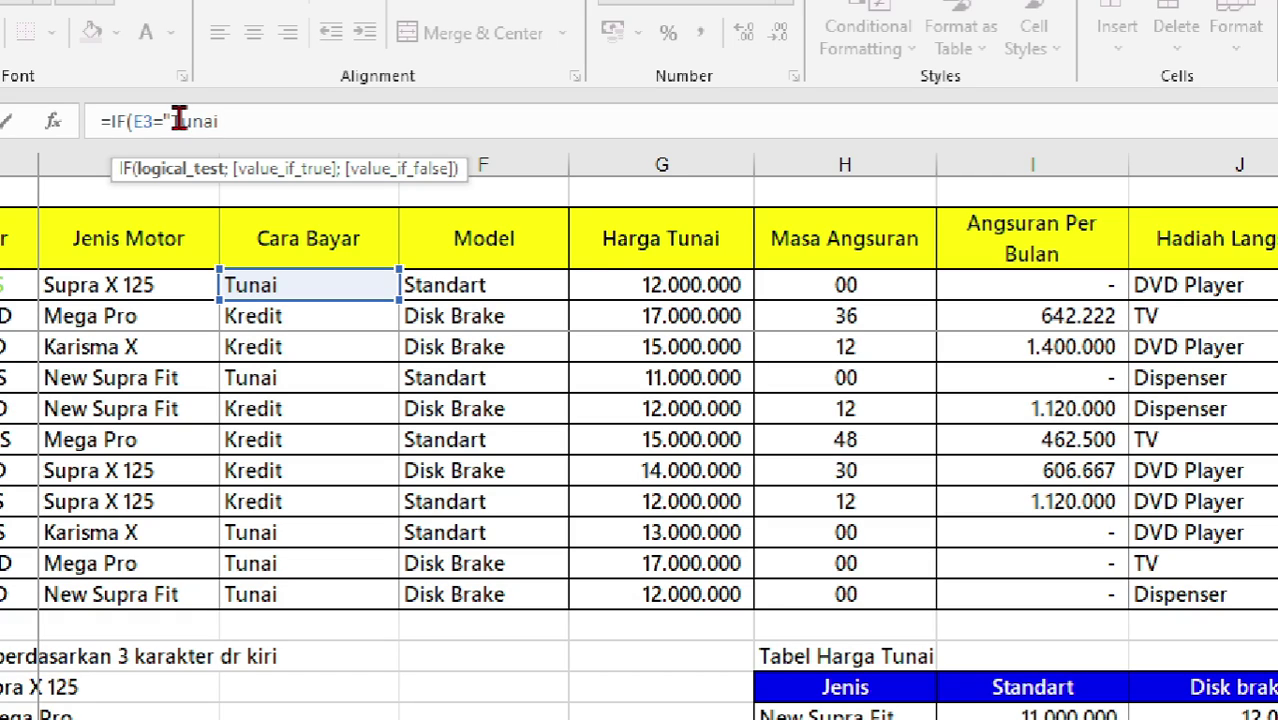
type(";")
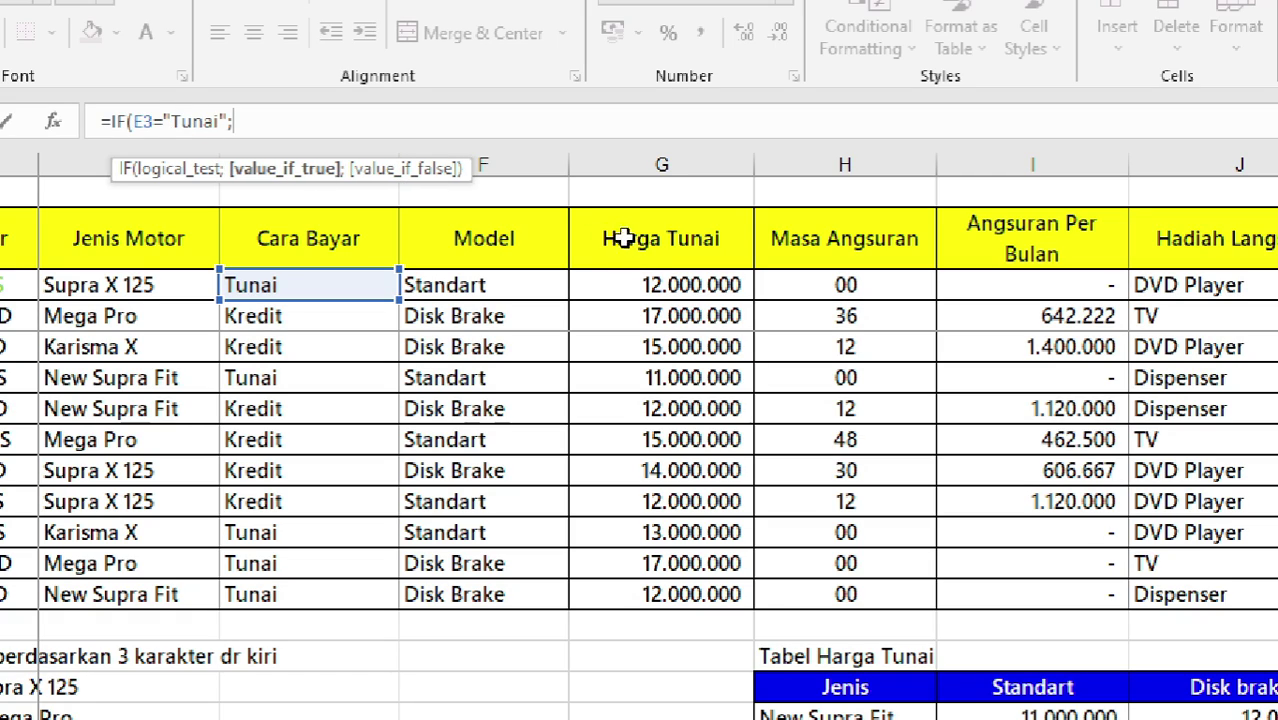
Complete it as G3 for cash, H3*I3 for credit, and commit
left_click(667, 283)
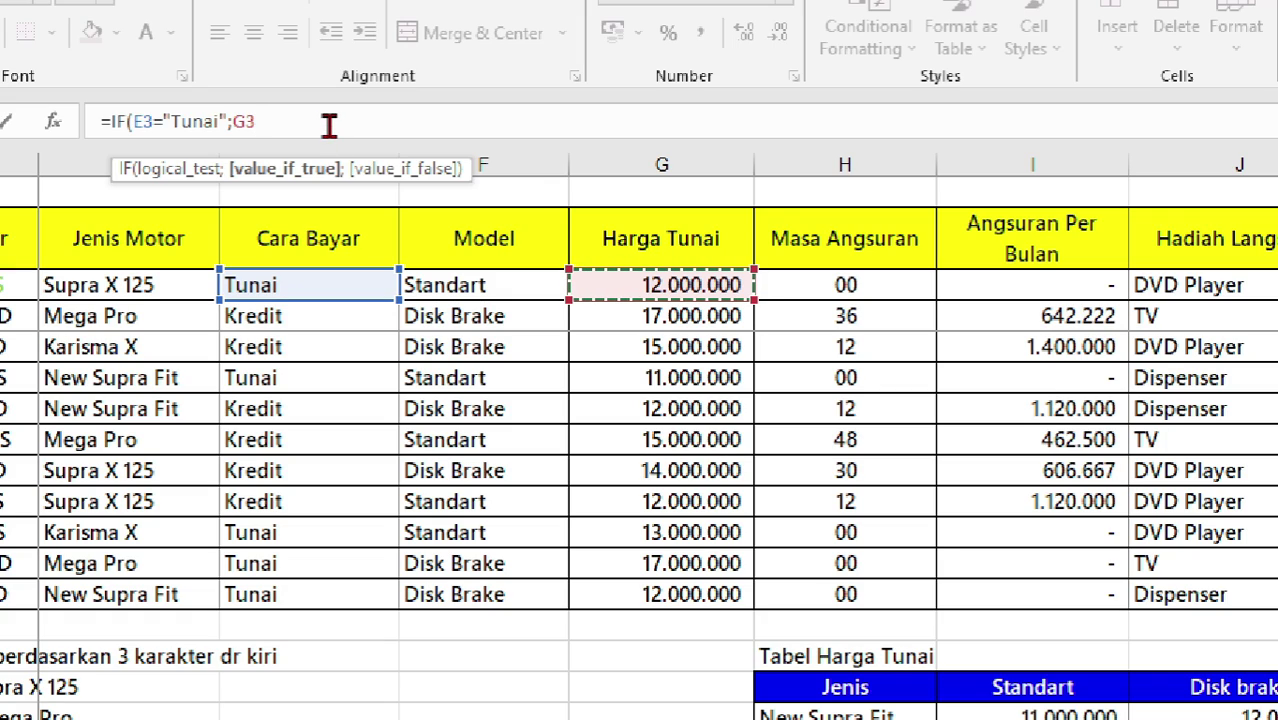
type(";")
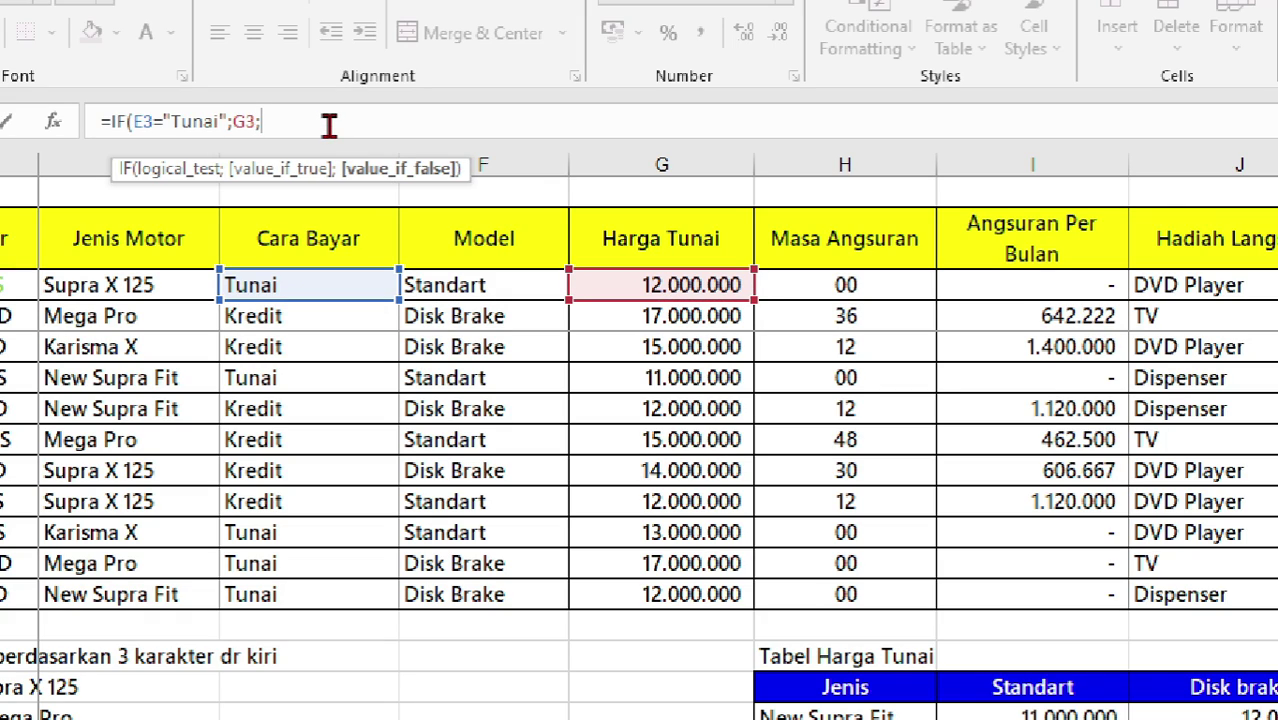
left_click(826, 292)
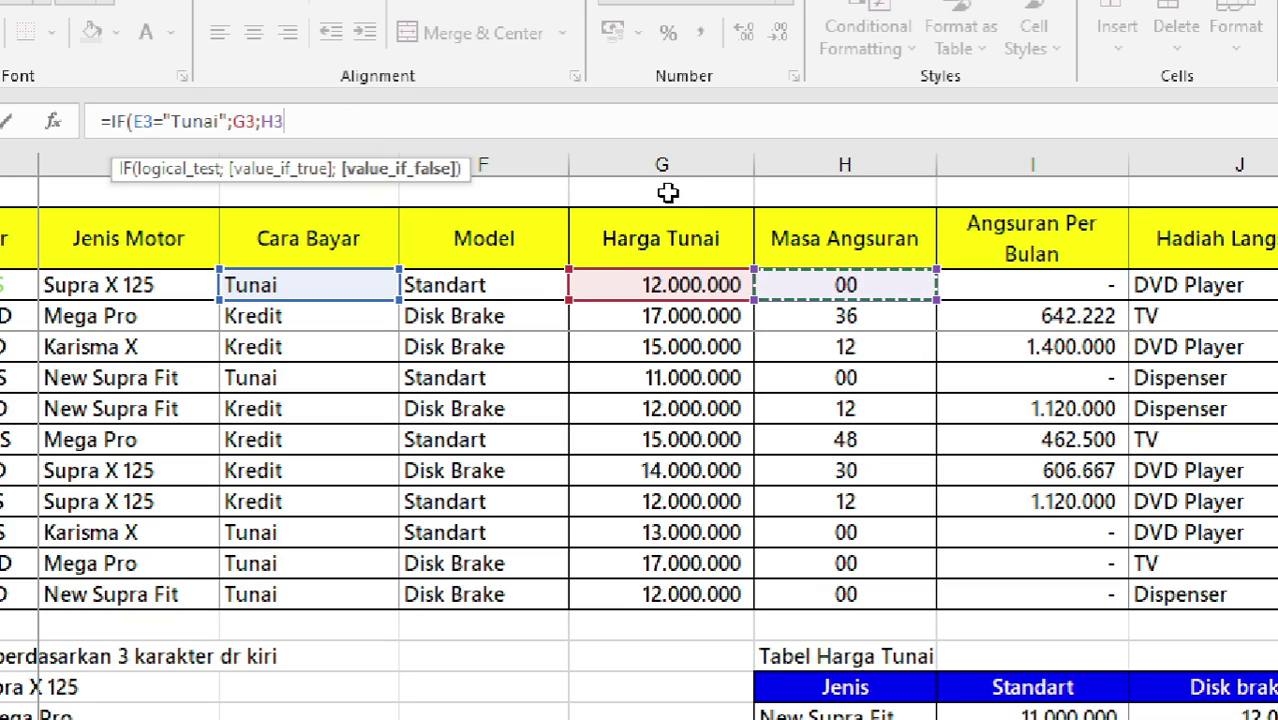
type("*")
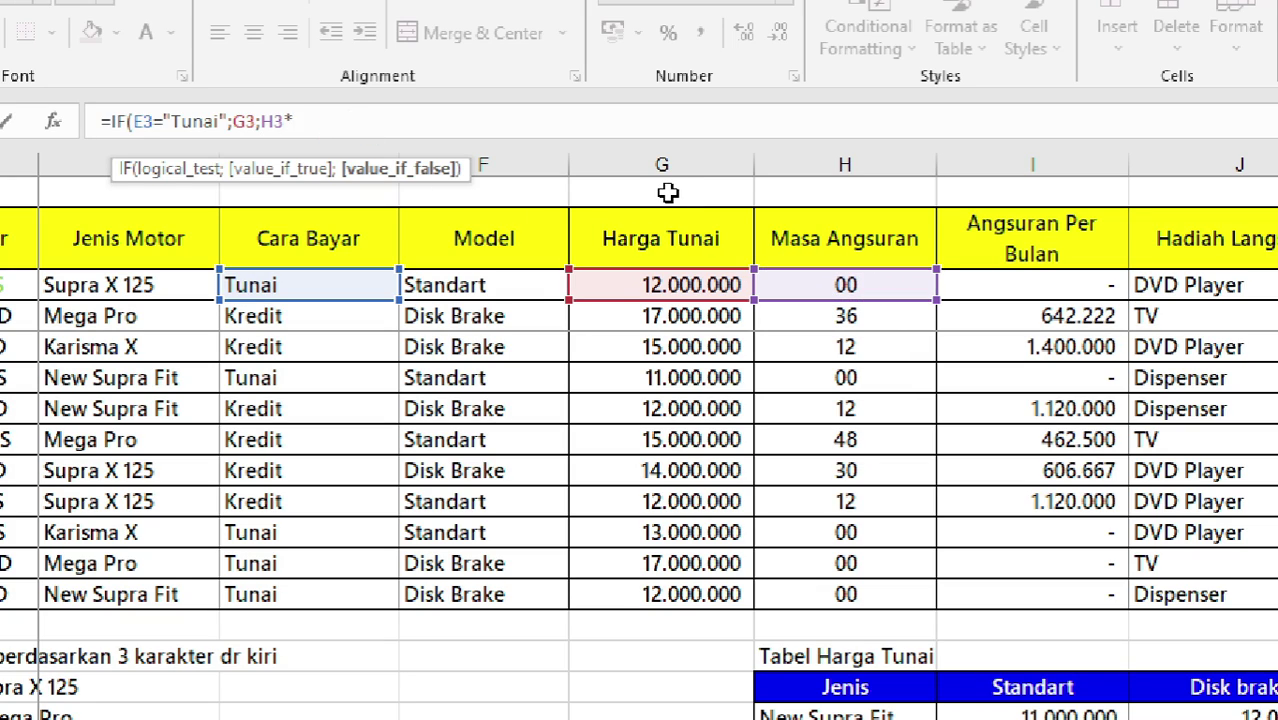
left_click(1075, 281)
type(")")
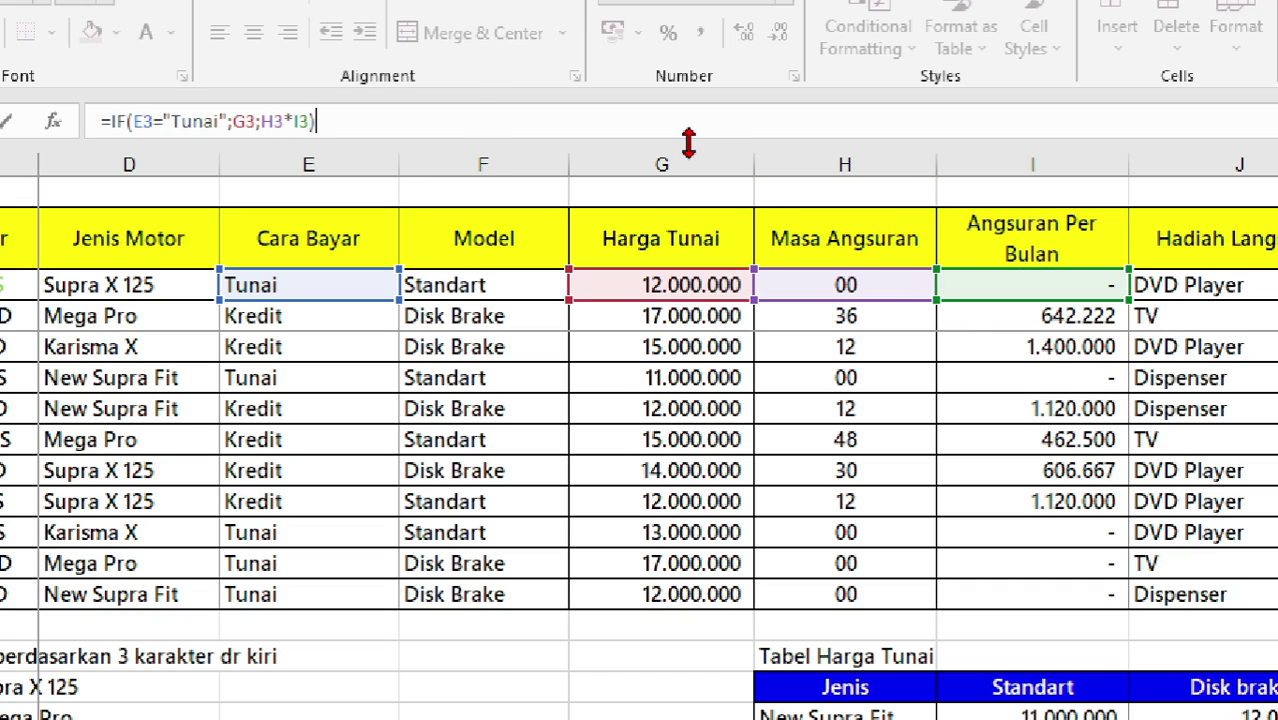
key("ctrl+Return")
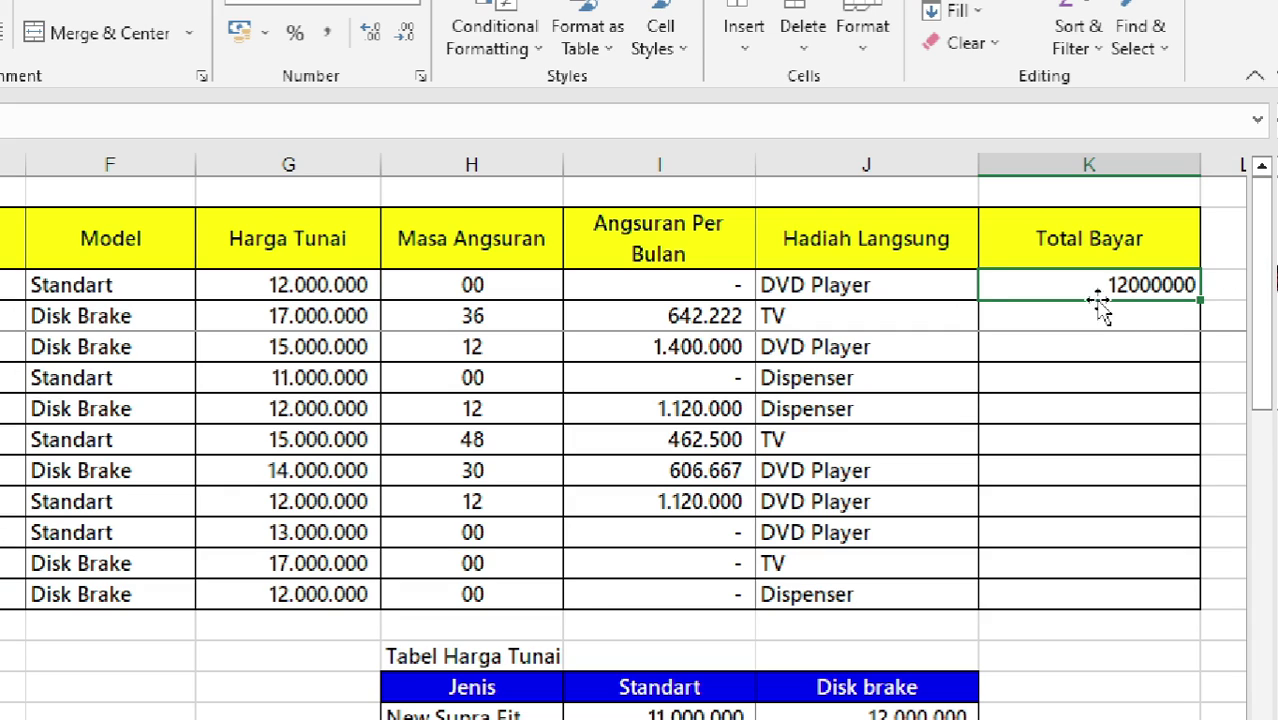
Apply Comma Style to K3 and fill the formula down to K13
left_click(328, 33)
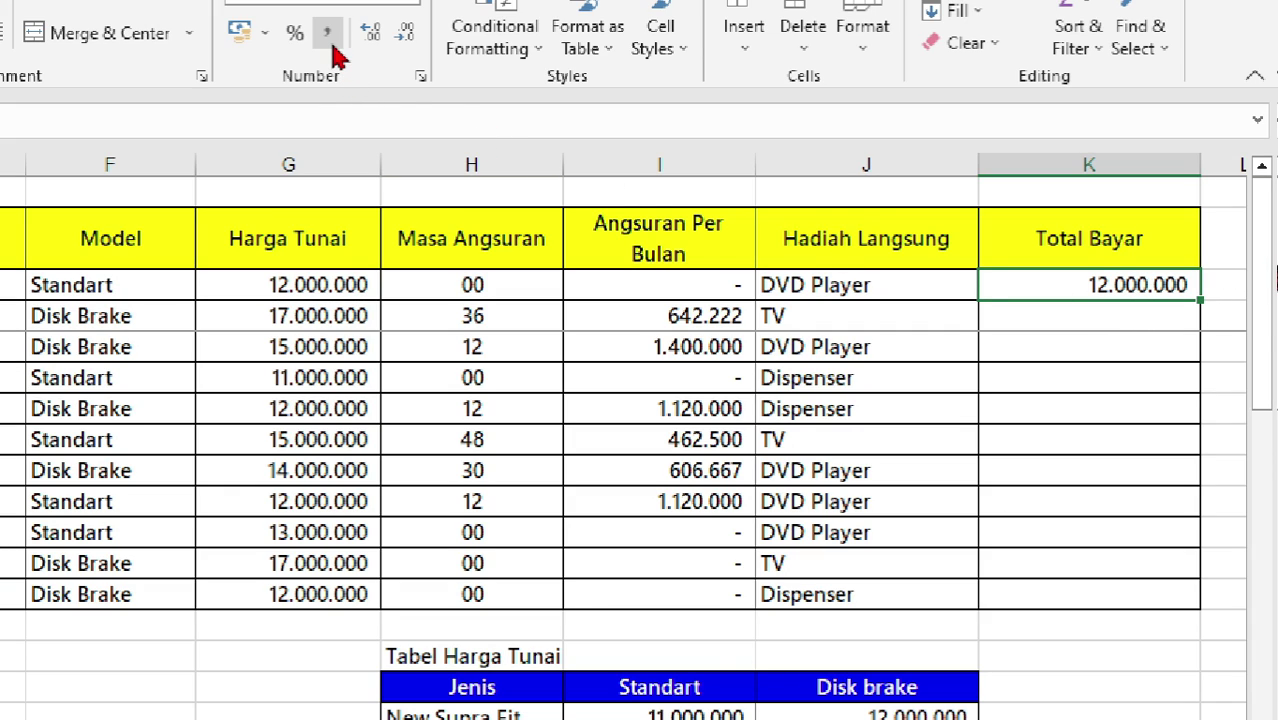
double_click(1206, 297)
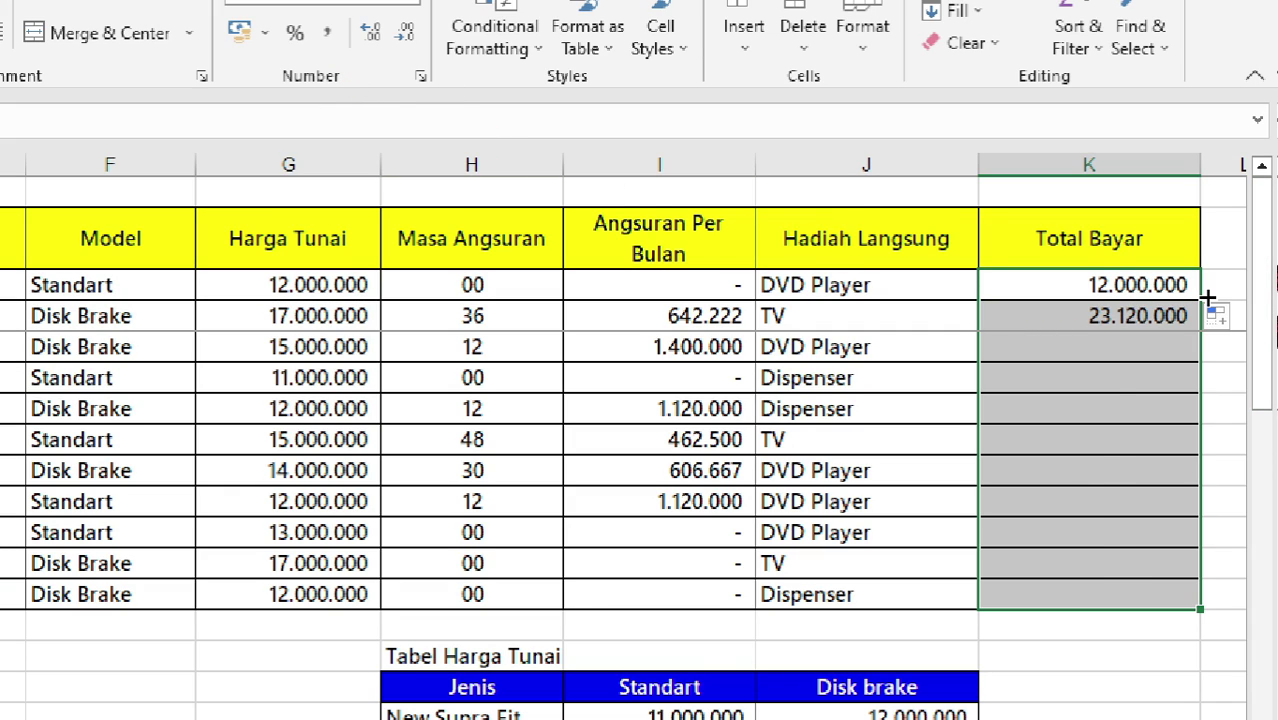
left_click(1150, 346)
left_click(1138, 313)
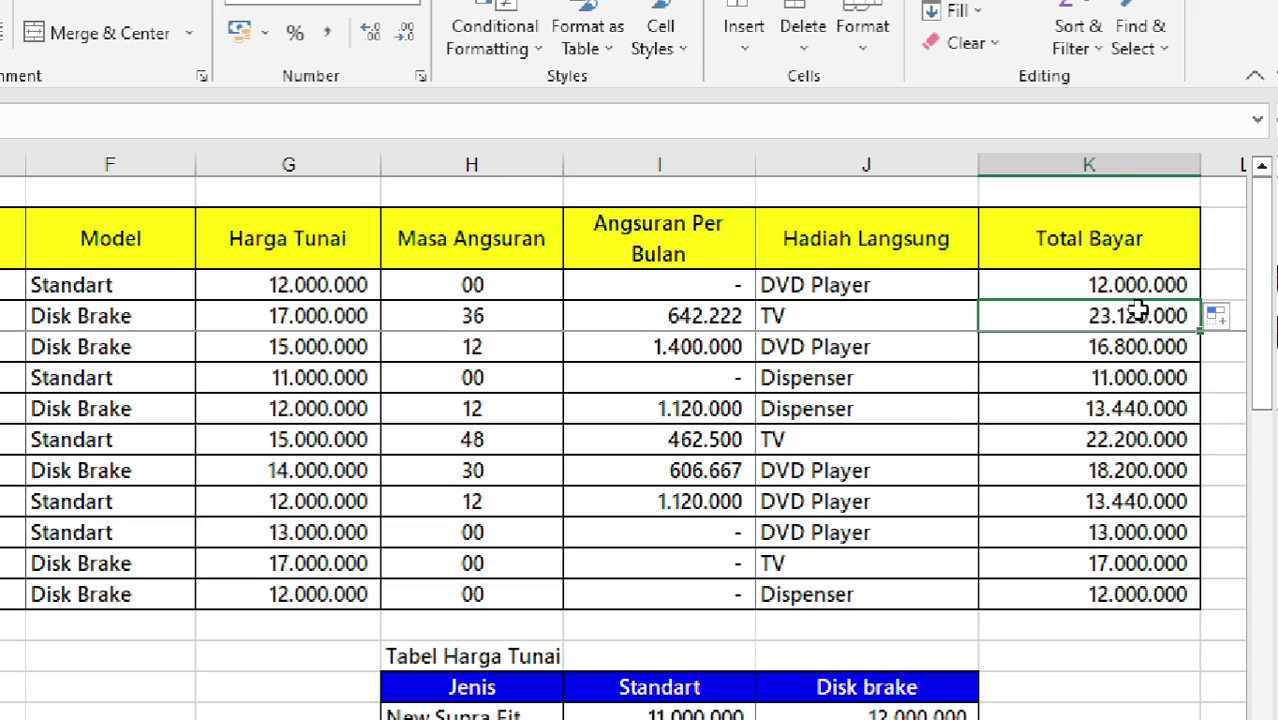
left_click(1078, 290)
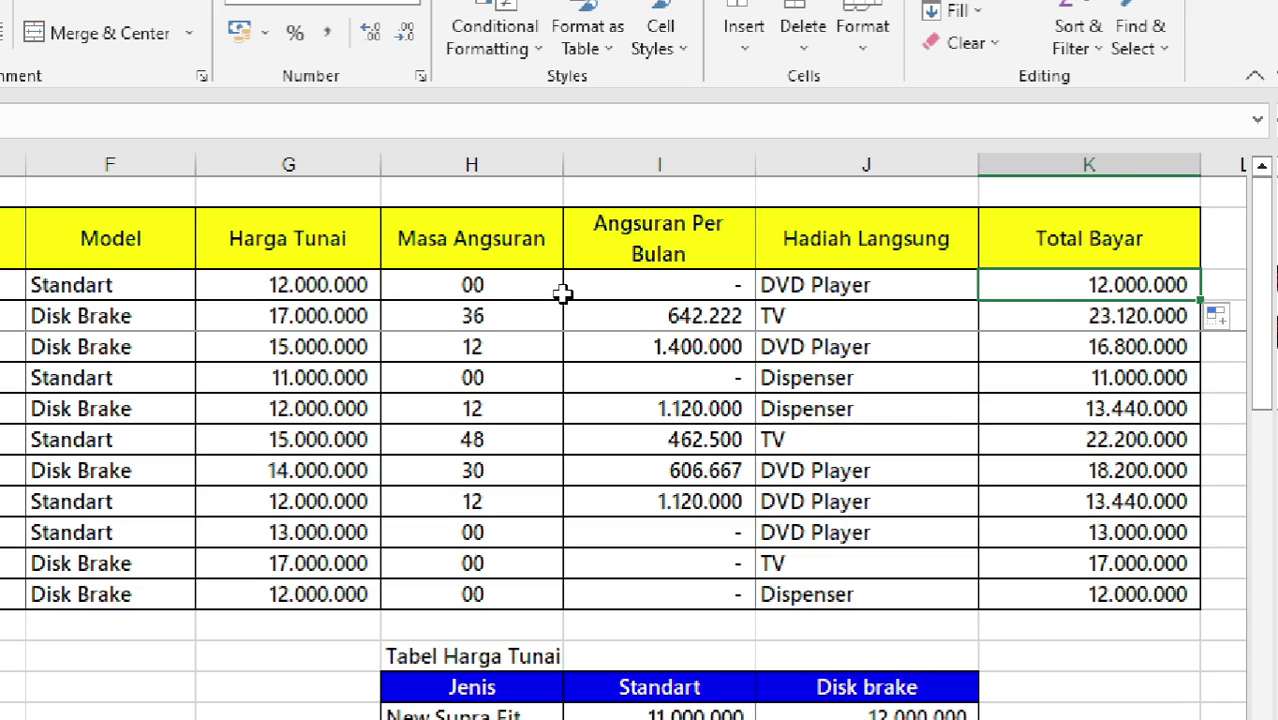
Verify the K3 and K4 totals, e.g. 23.120.000, against Harga Tunai and Masa Angsuran
left_click(372, 284)
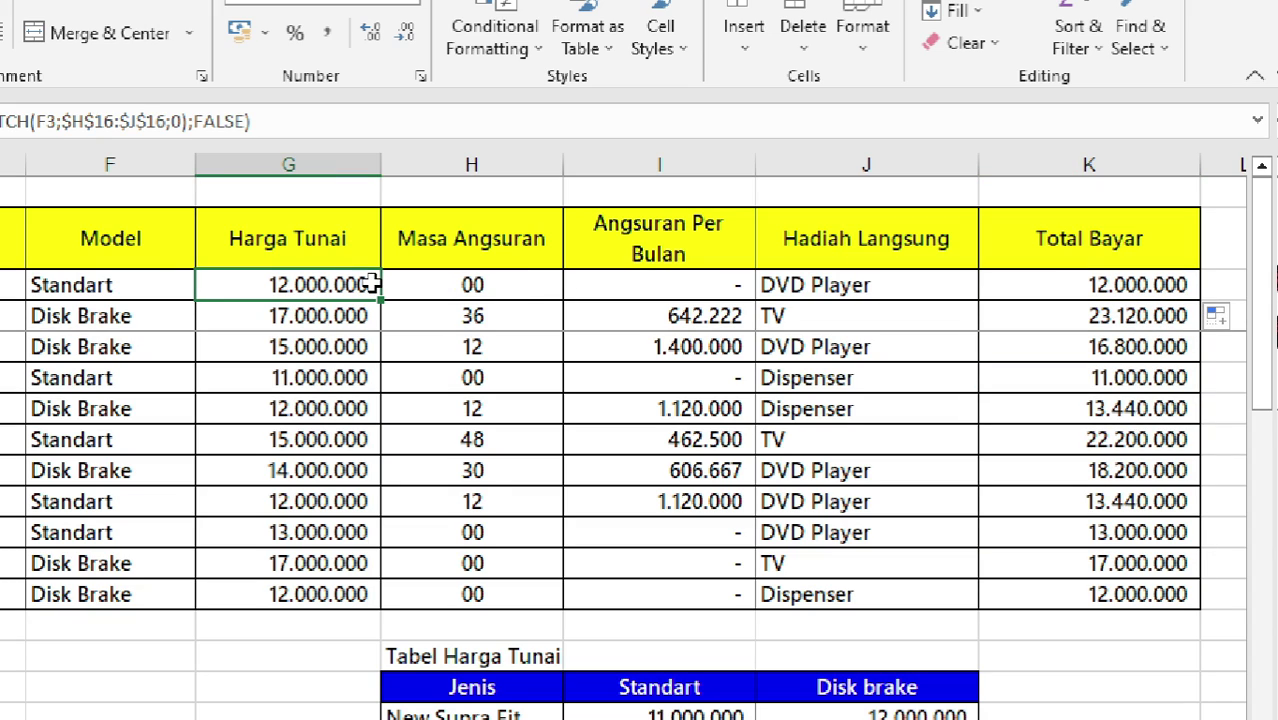
left_click(470, 290)
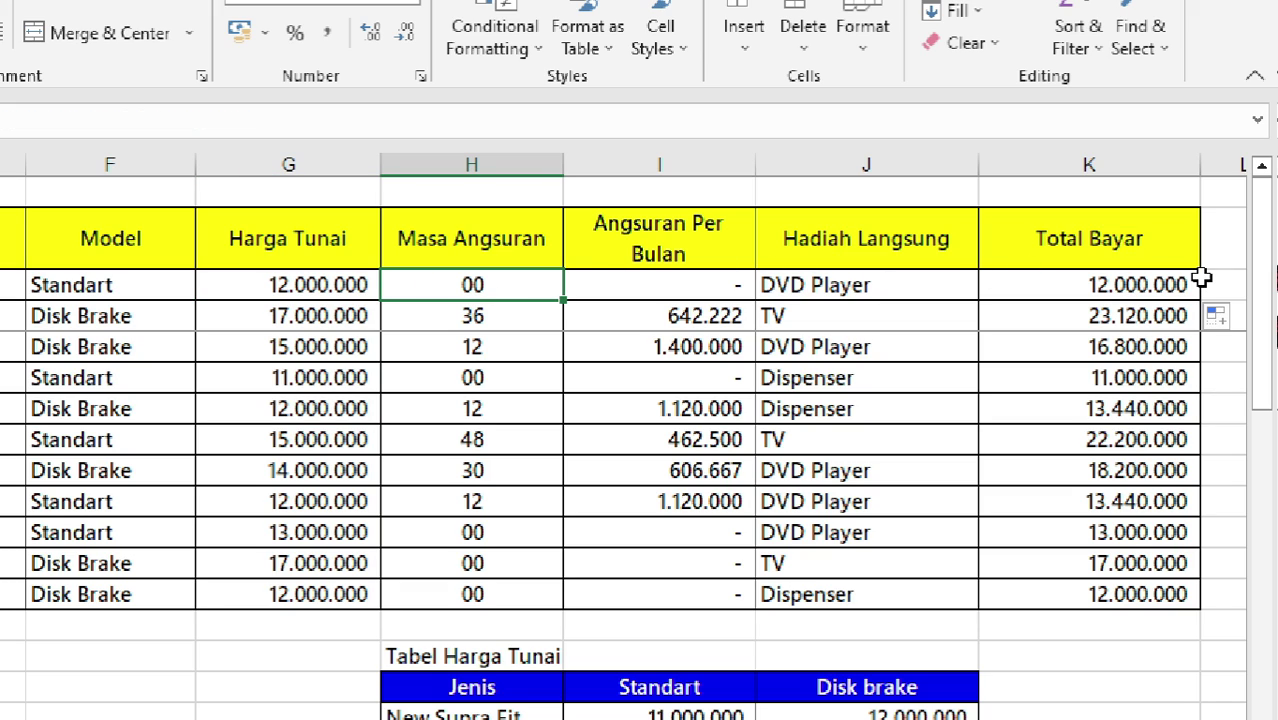
left_click(294, 278)
left_click(1122, 281)
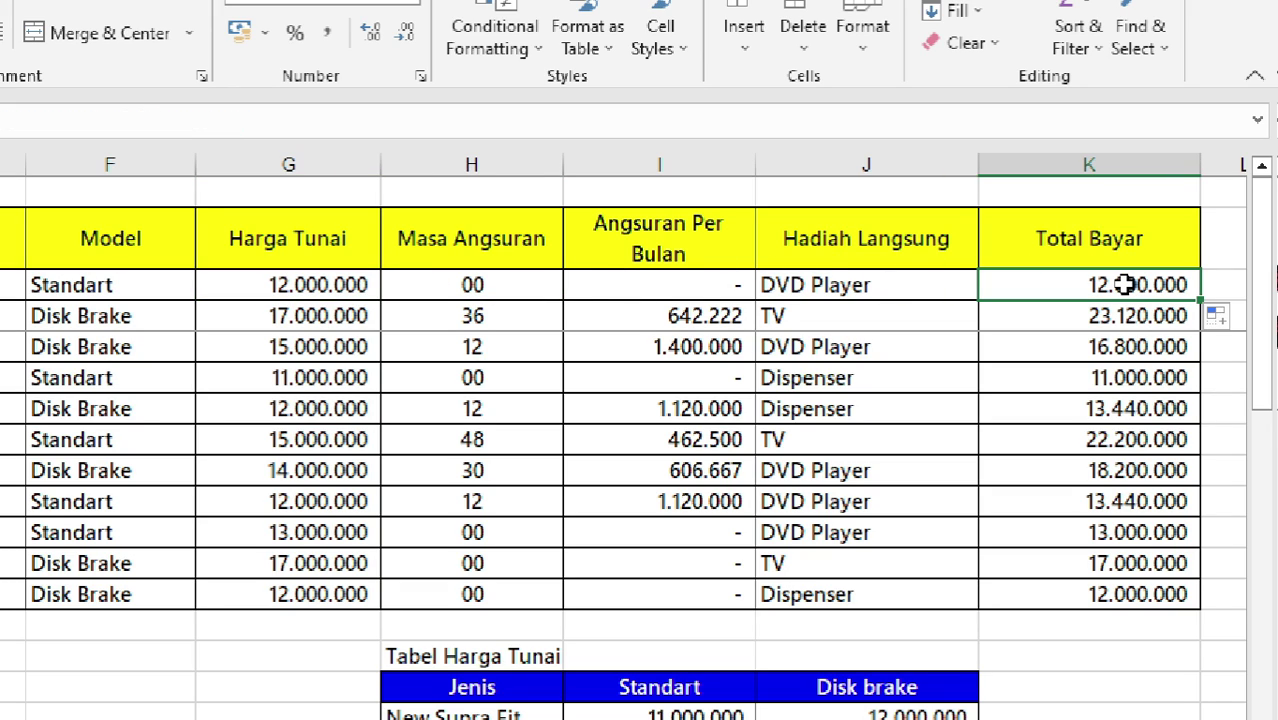
key("Left")
key("Left")
key("Left")
left_click(322, 312)
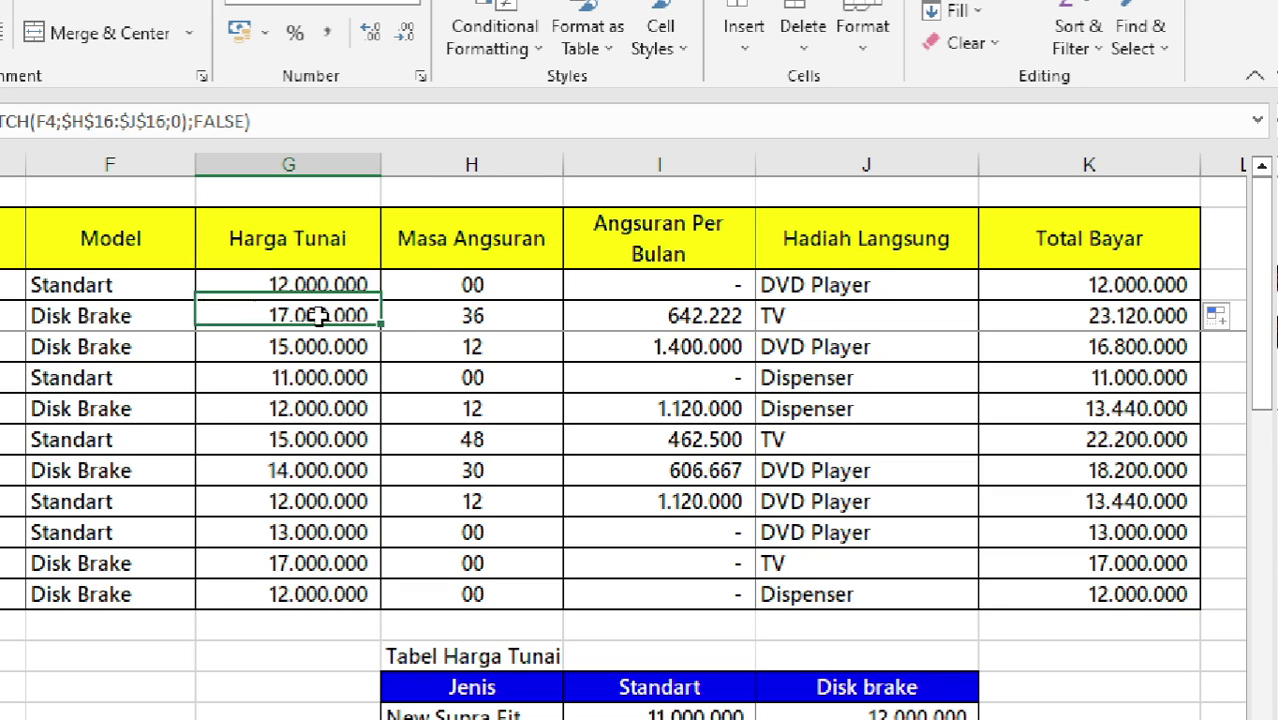
left_click(513, 314)
left_click(340, 314)
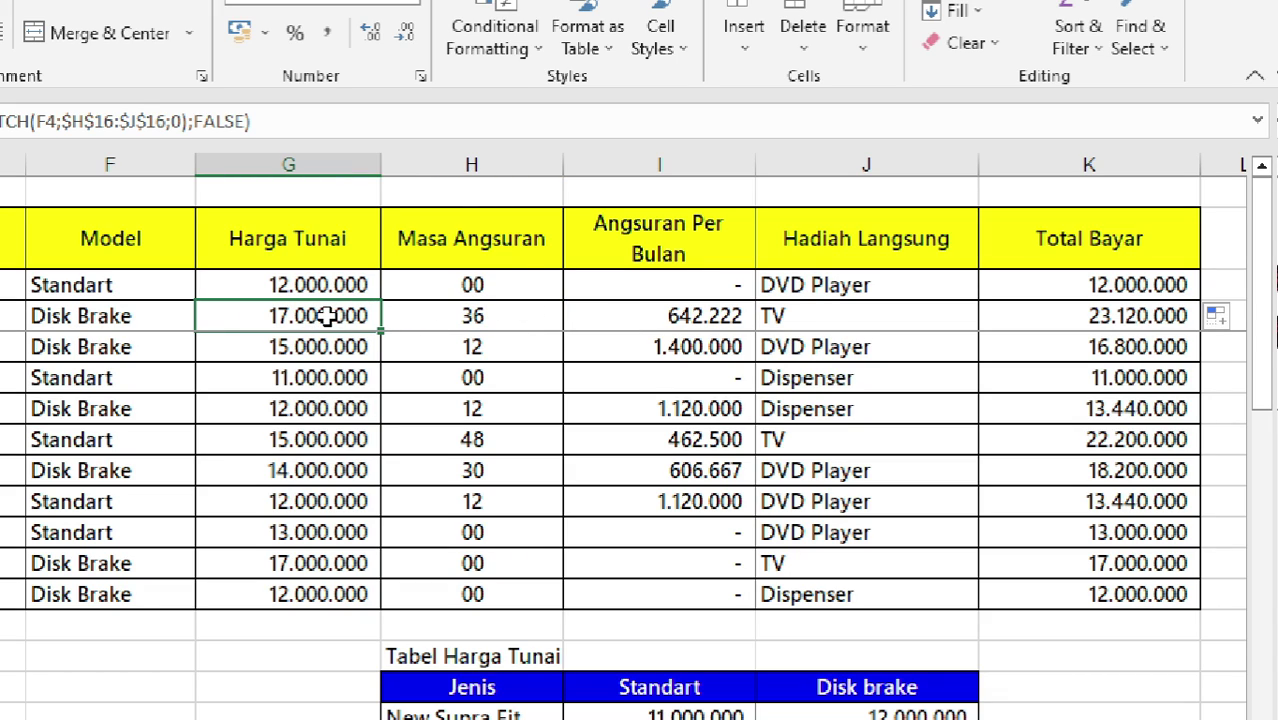
left_click(1092, 318)
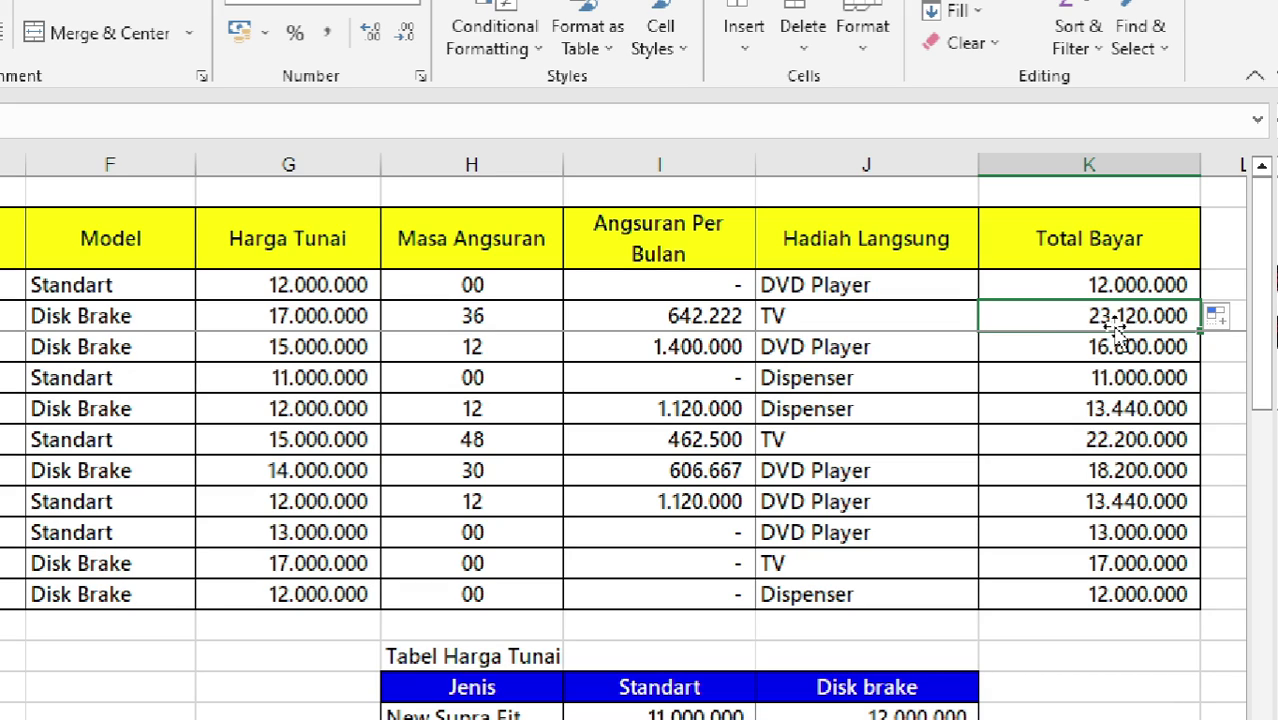
left_click(358, 314)
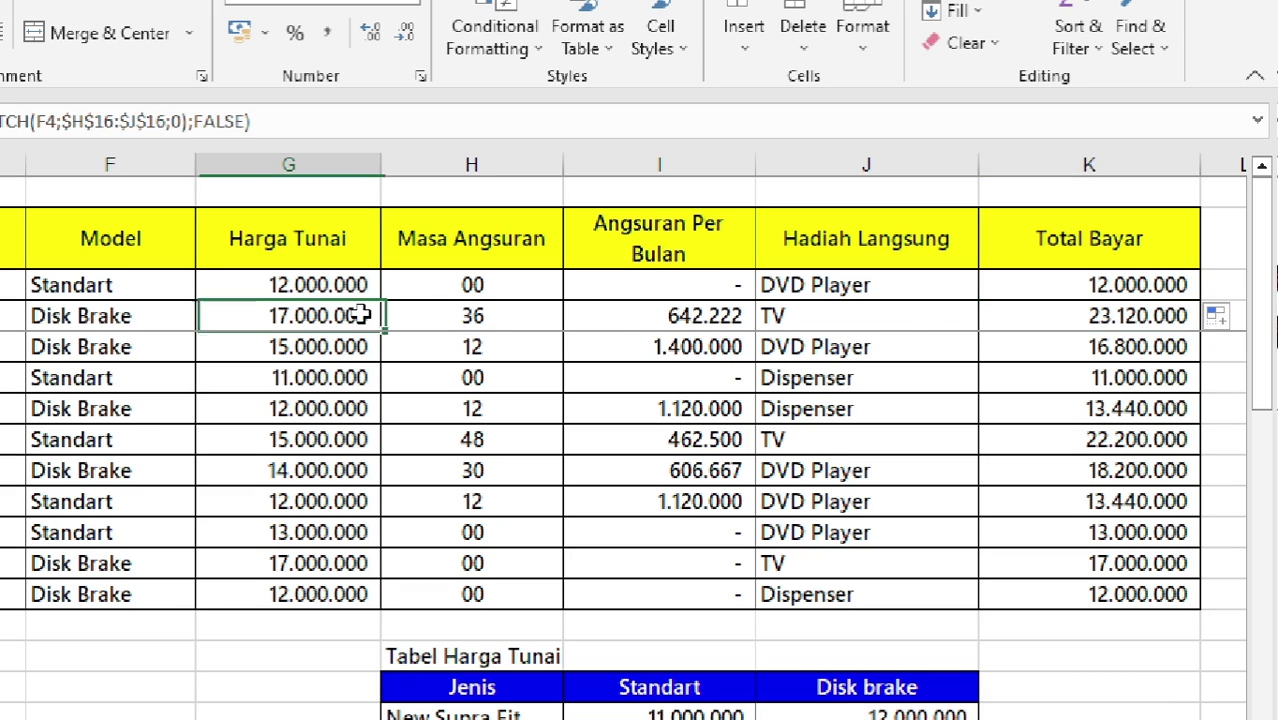
left_click(1150, 314)
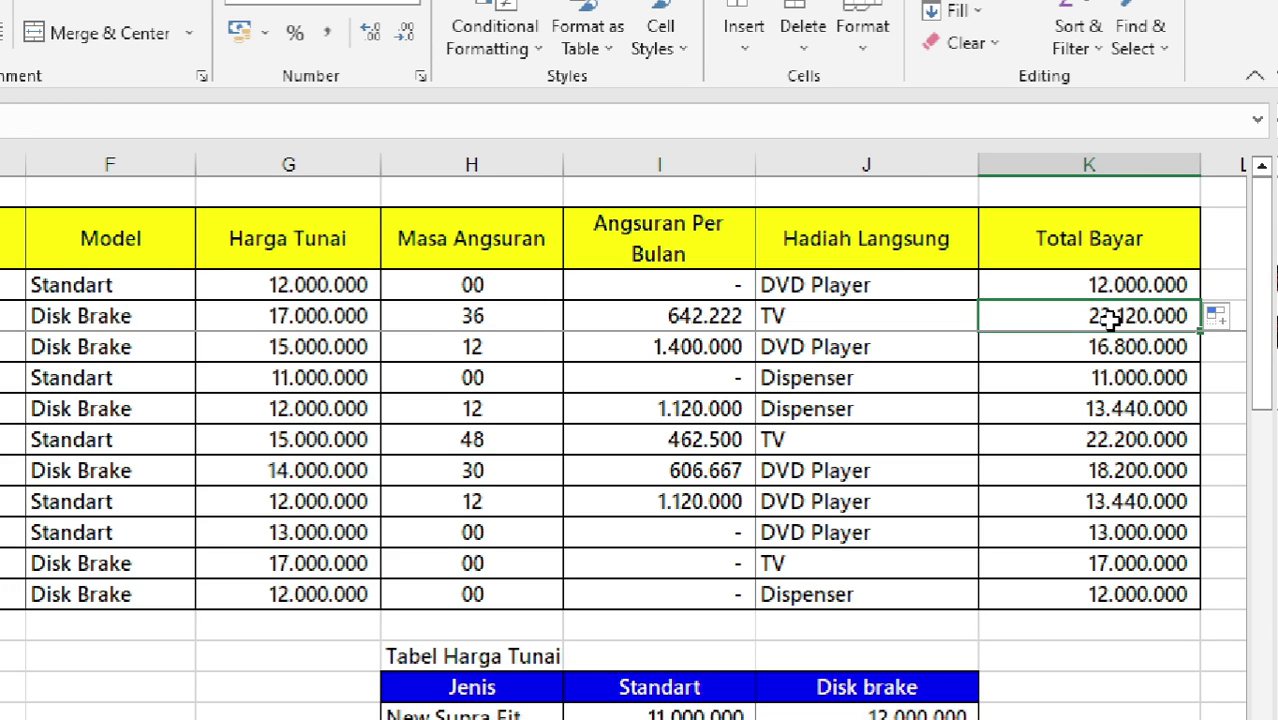